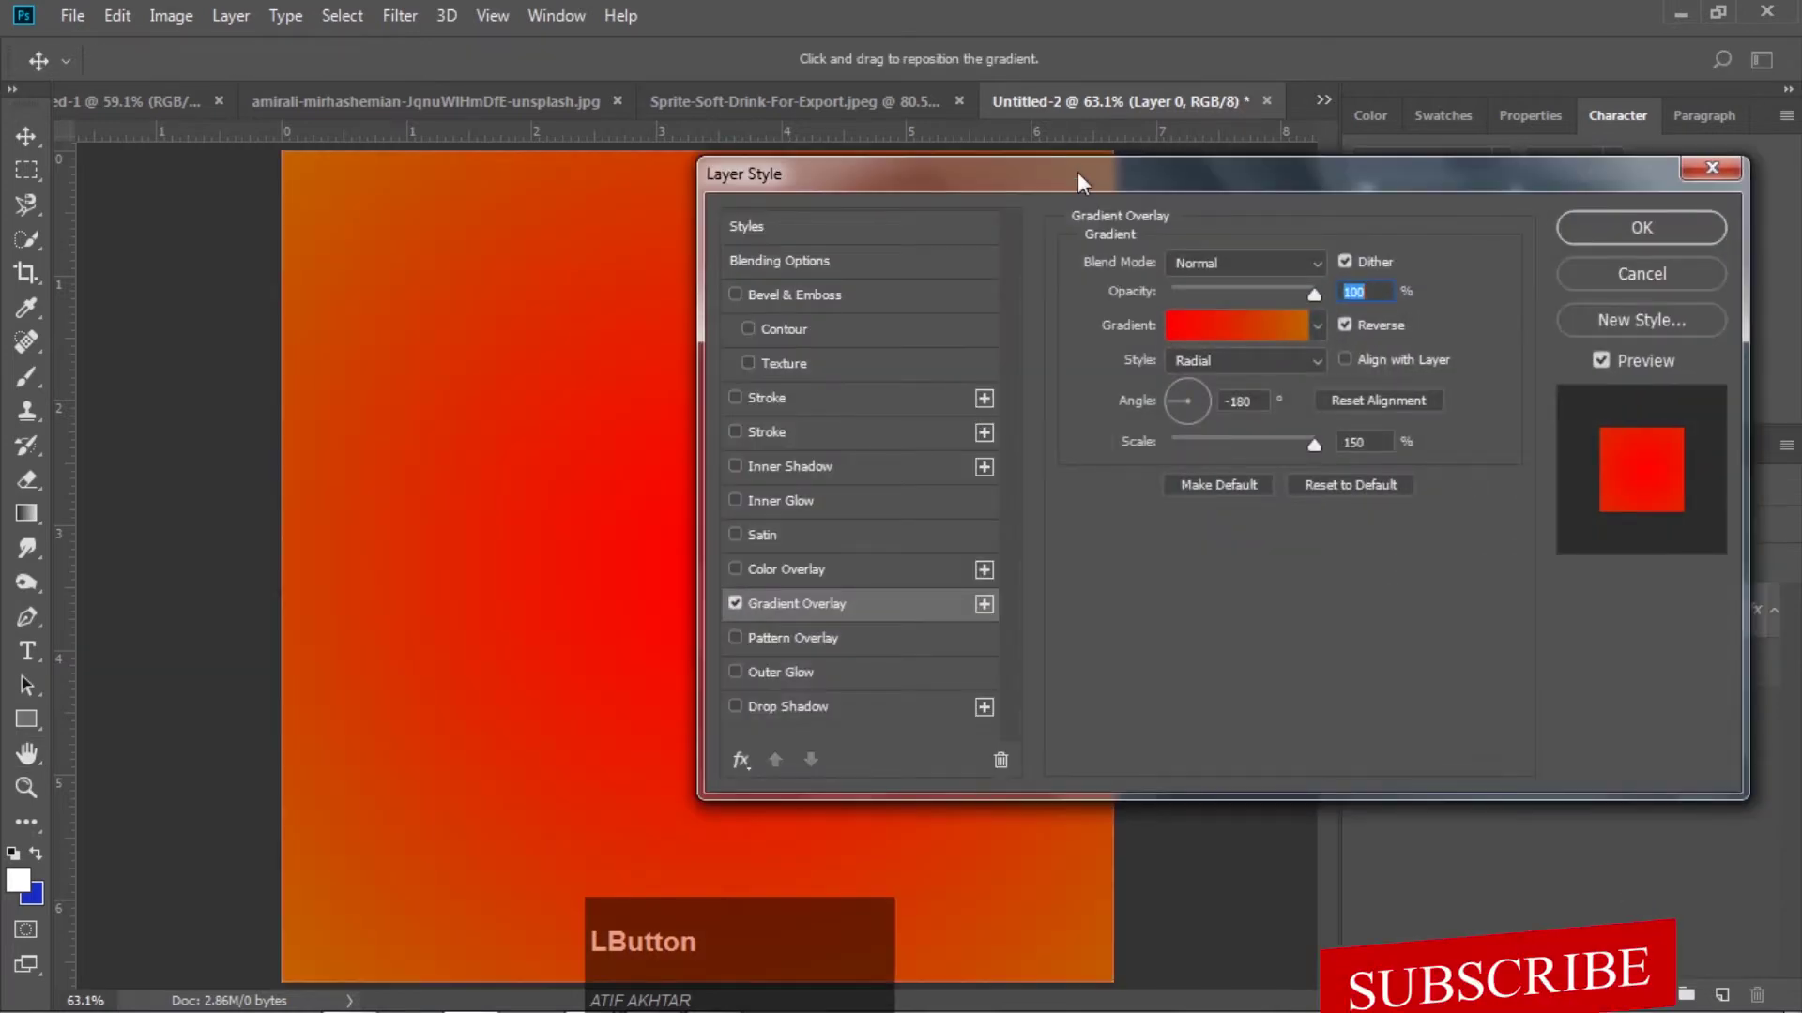
Edit the background's gradient overlay and set the gradient's starting color stop to pink ff87d6
drag(1077, 175, 1361, 218)
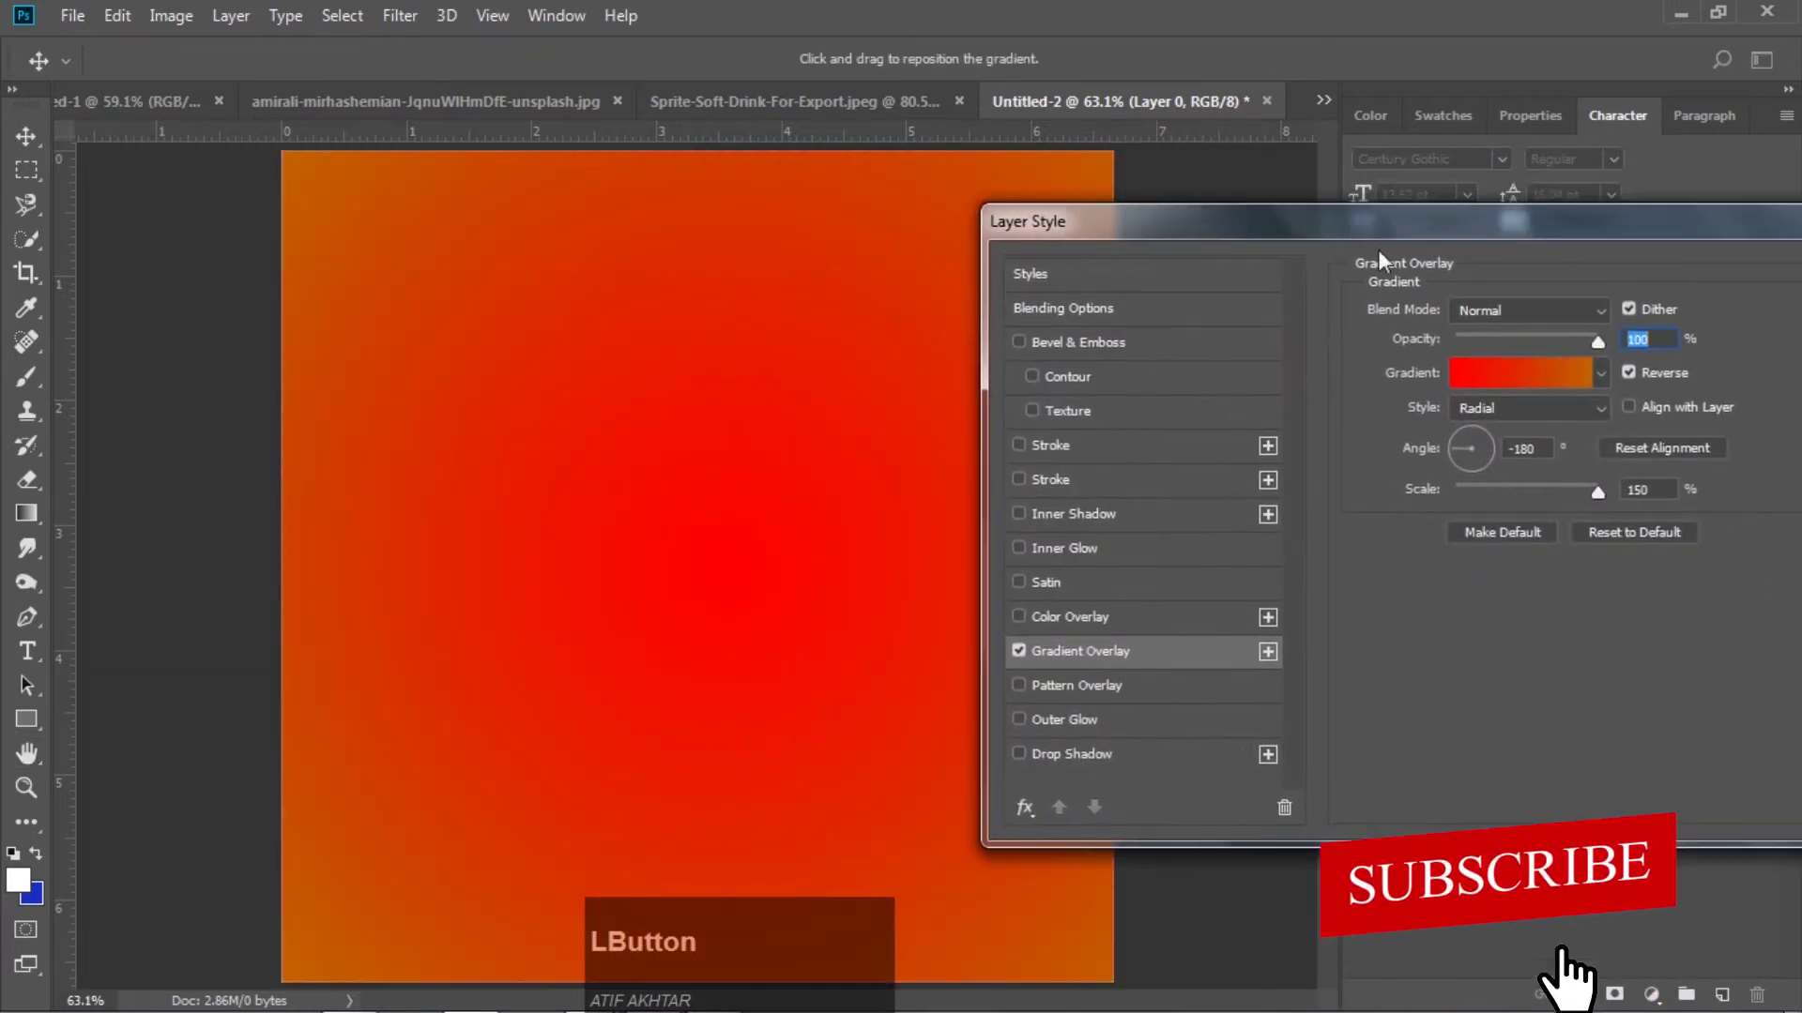
click(1523, 371)
click(1523, 368)
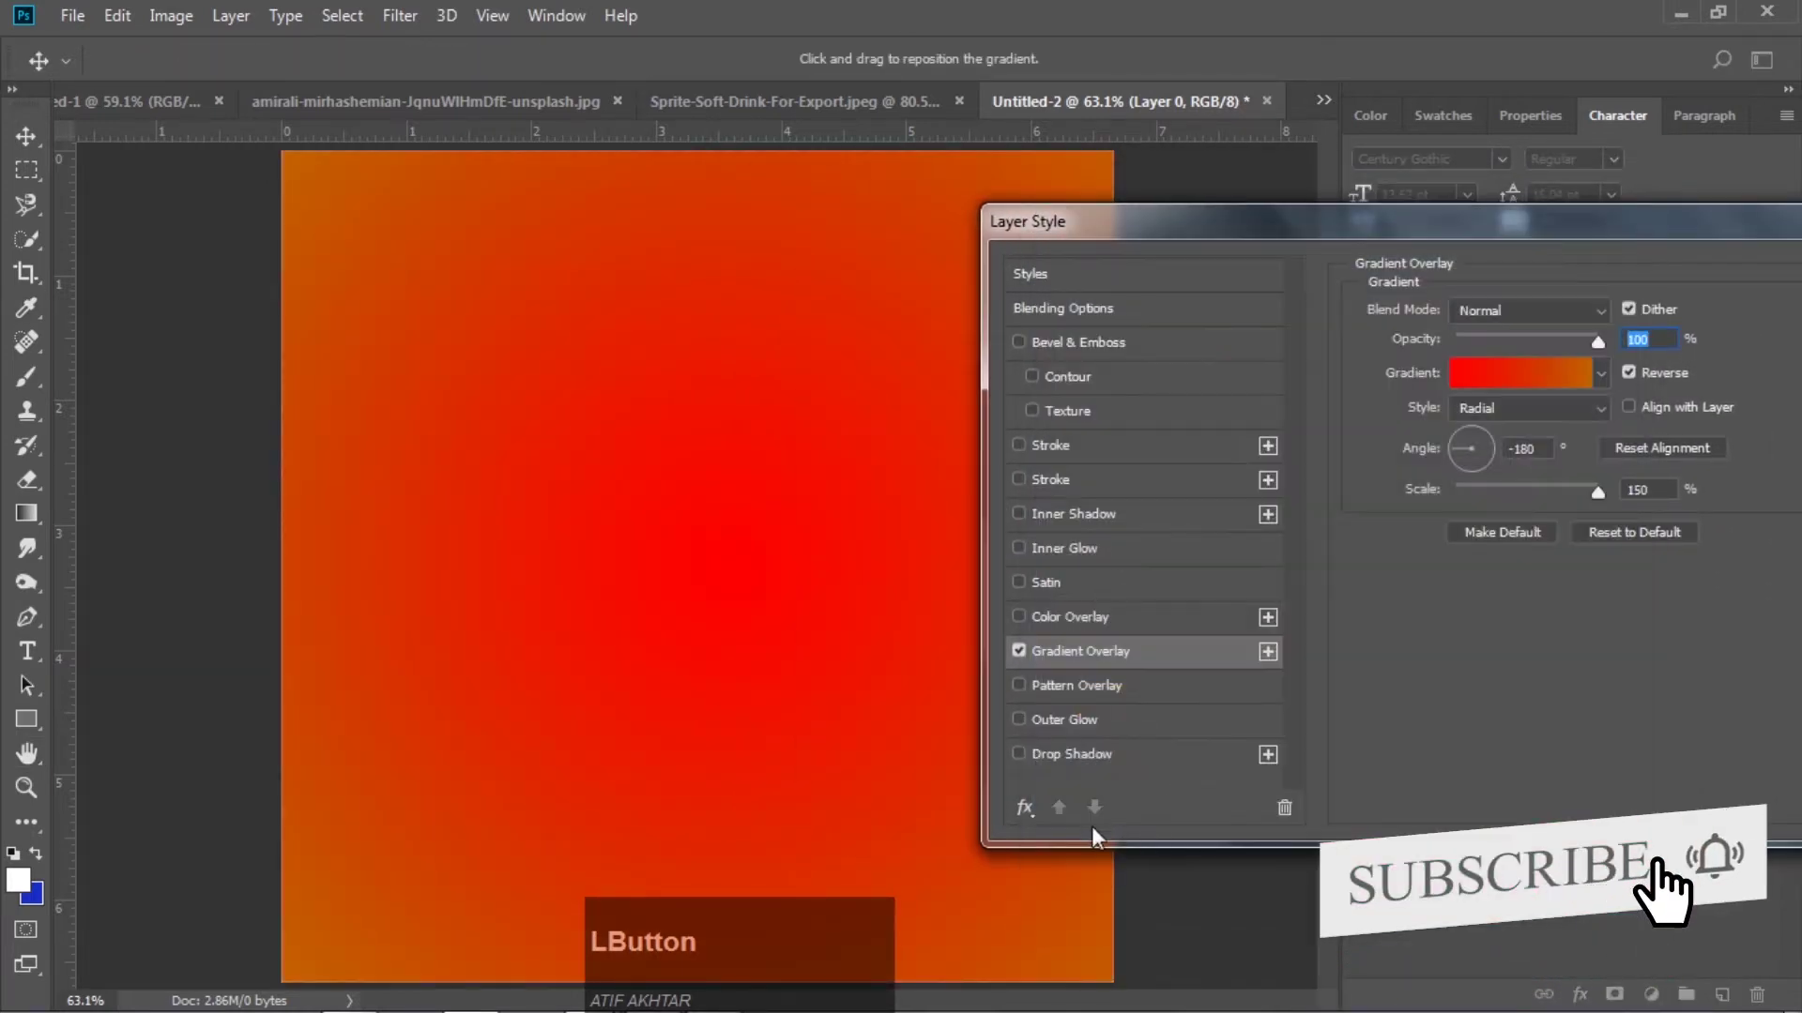
click(1531, 370)
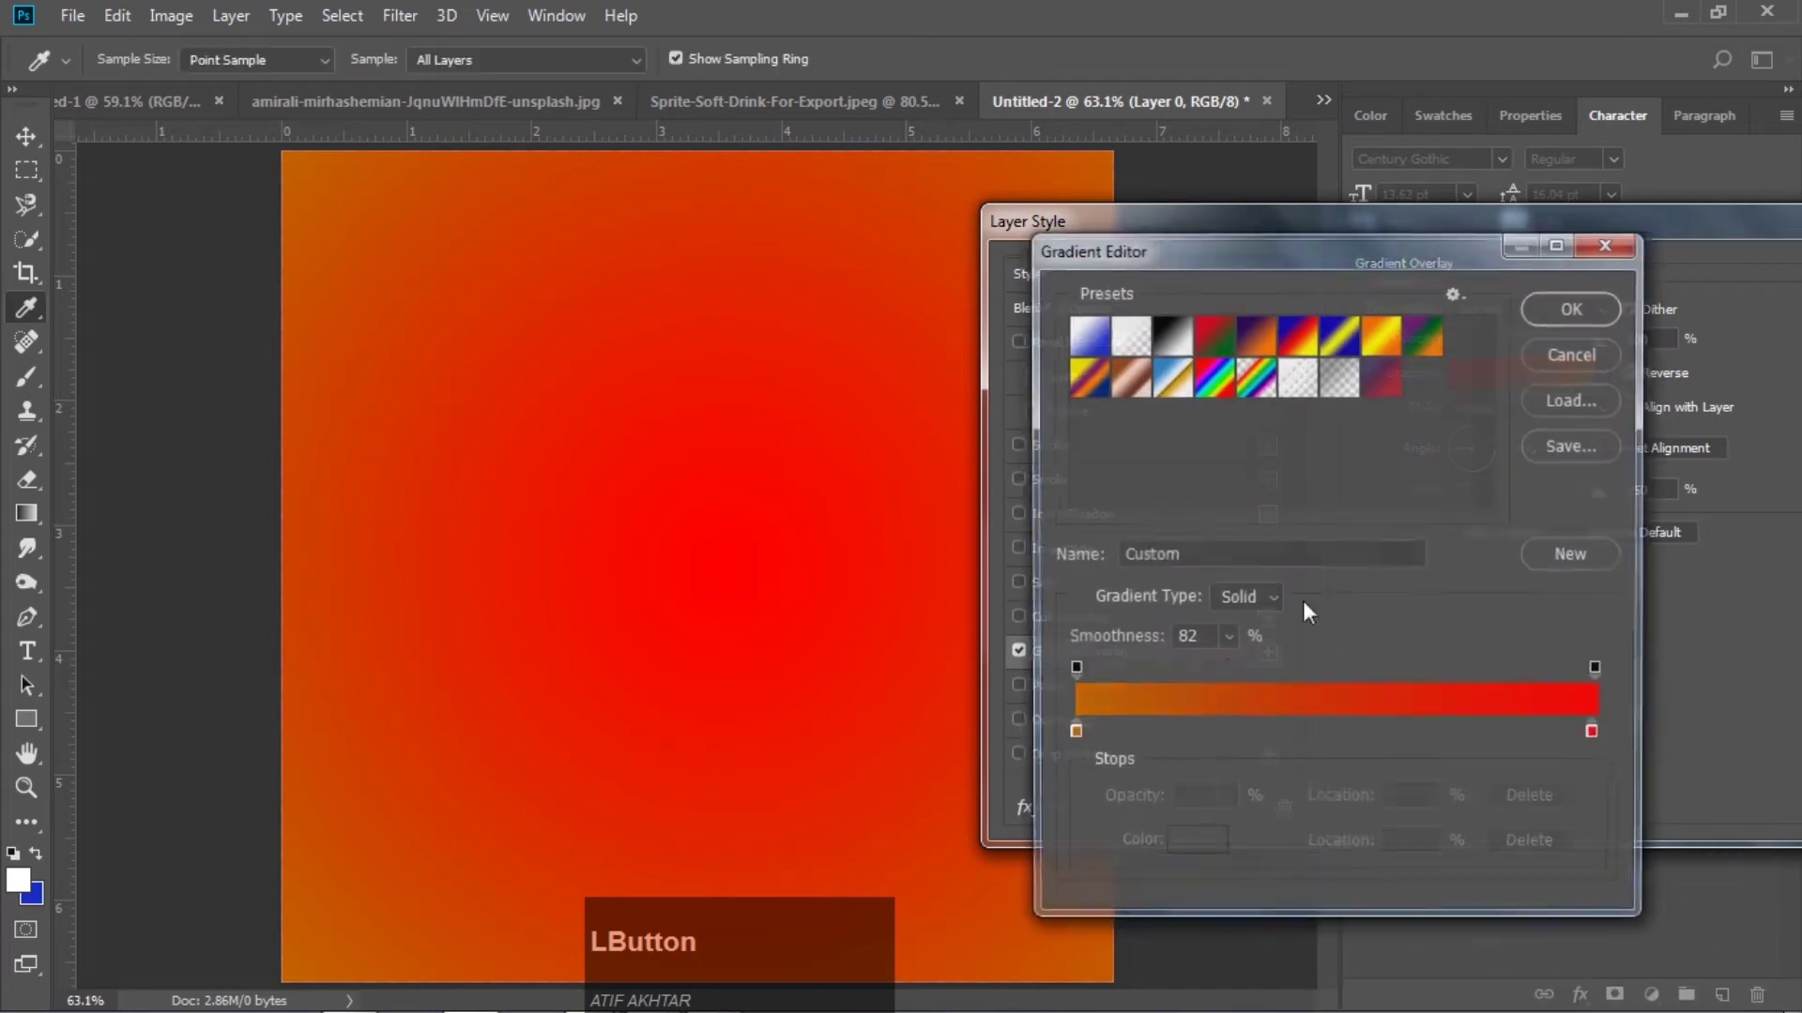
click(1072, 734)
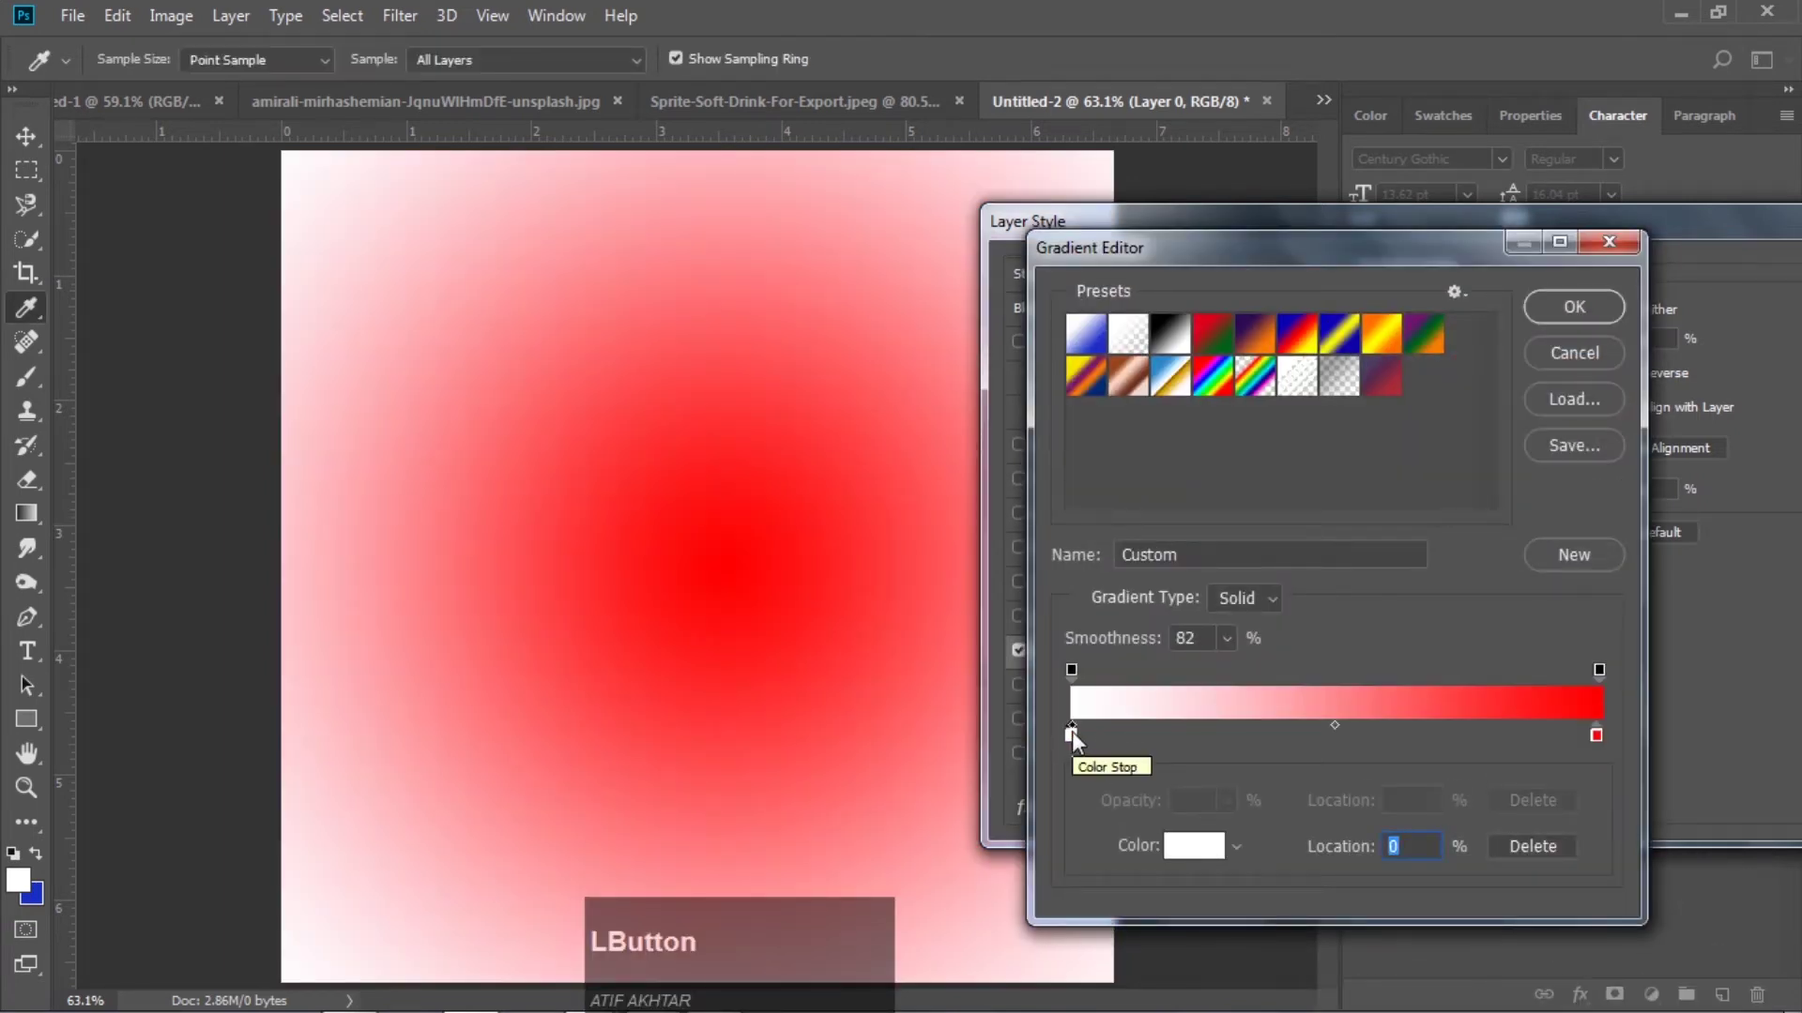
click(1184, 847)
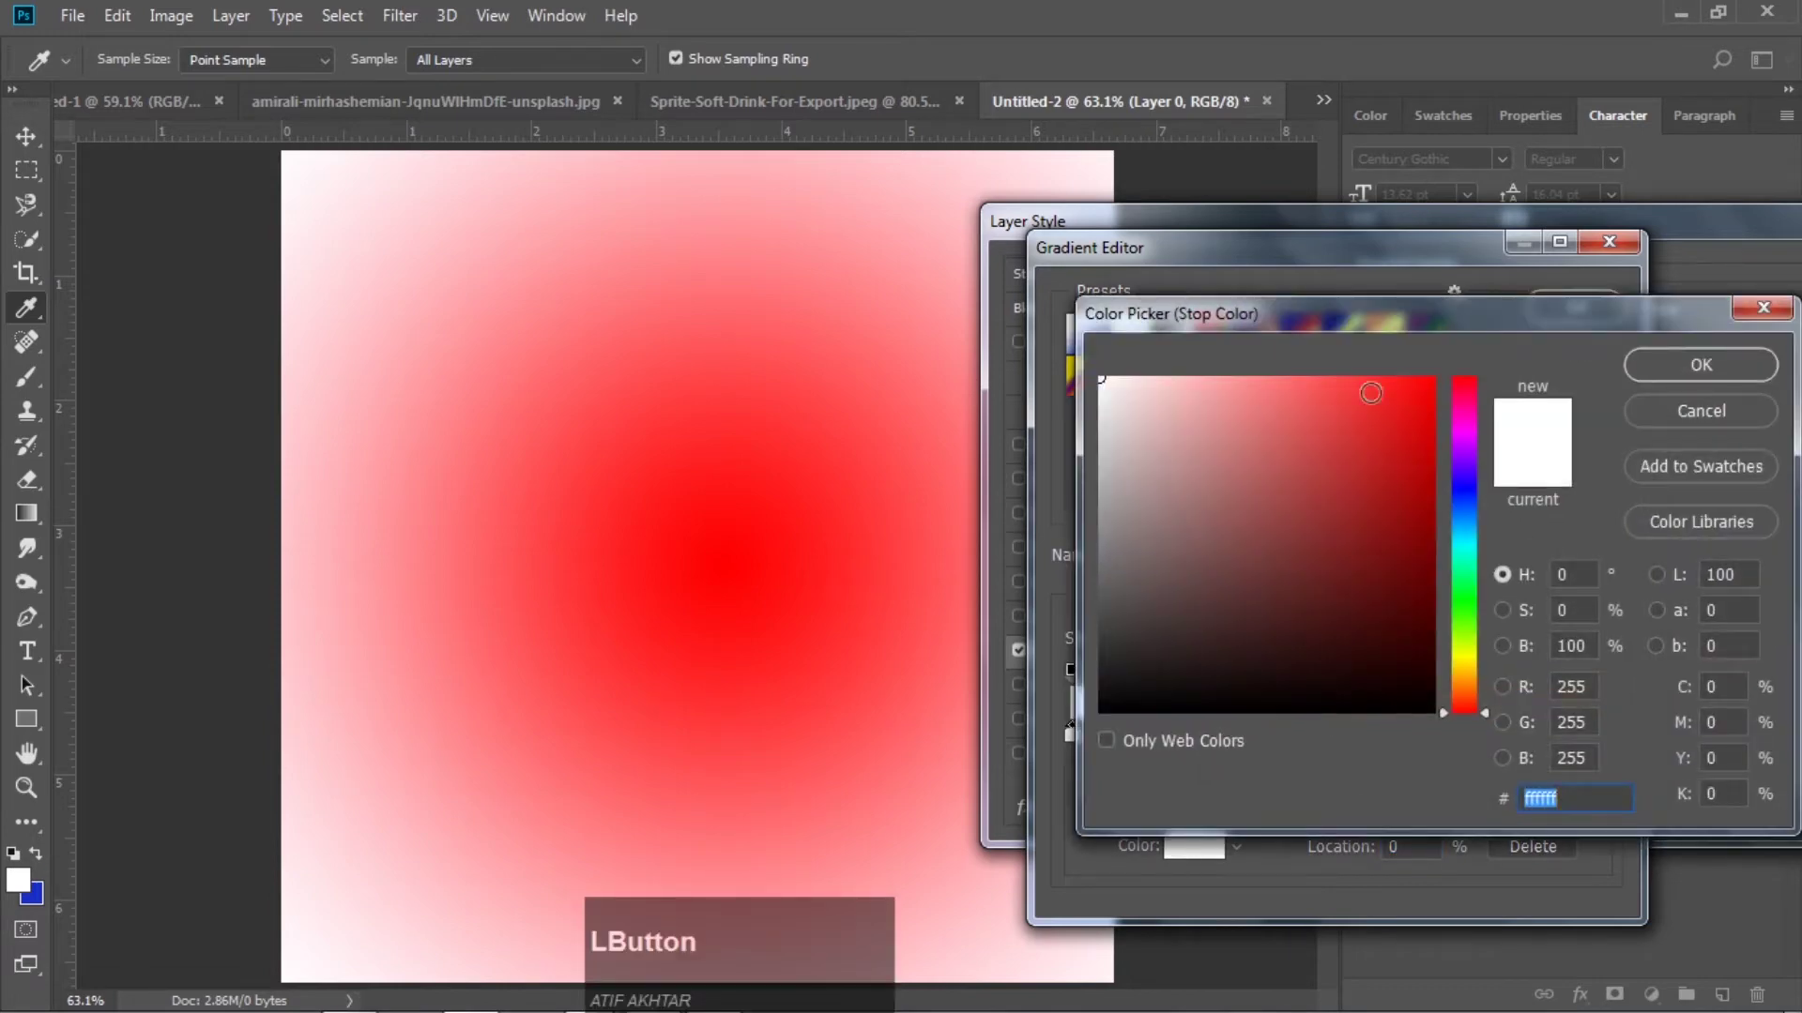
click(1462, 434)
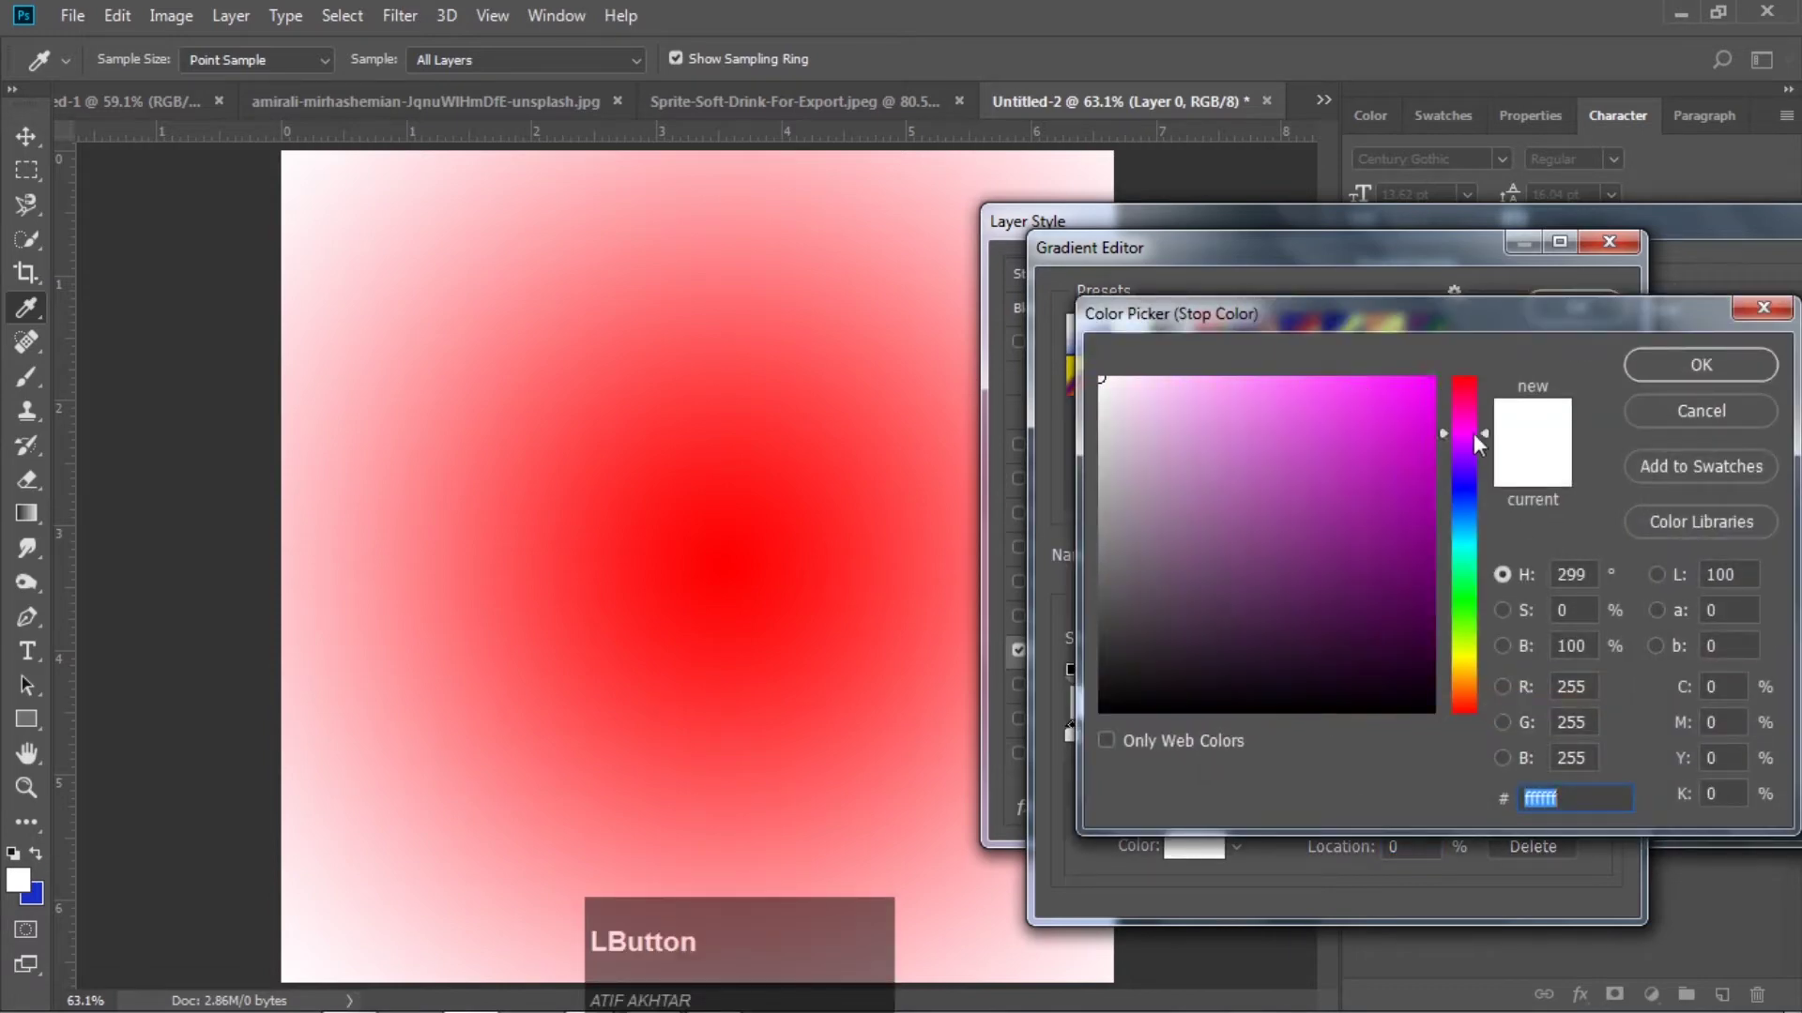
drag(1466, 426, 1290, 365)
click(1385, 395)
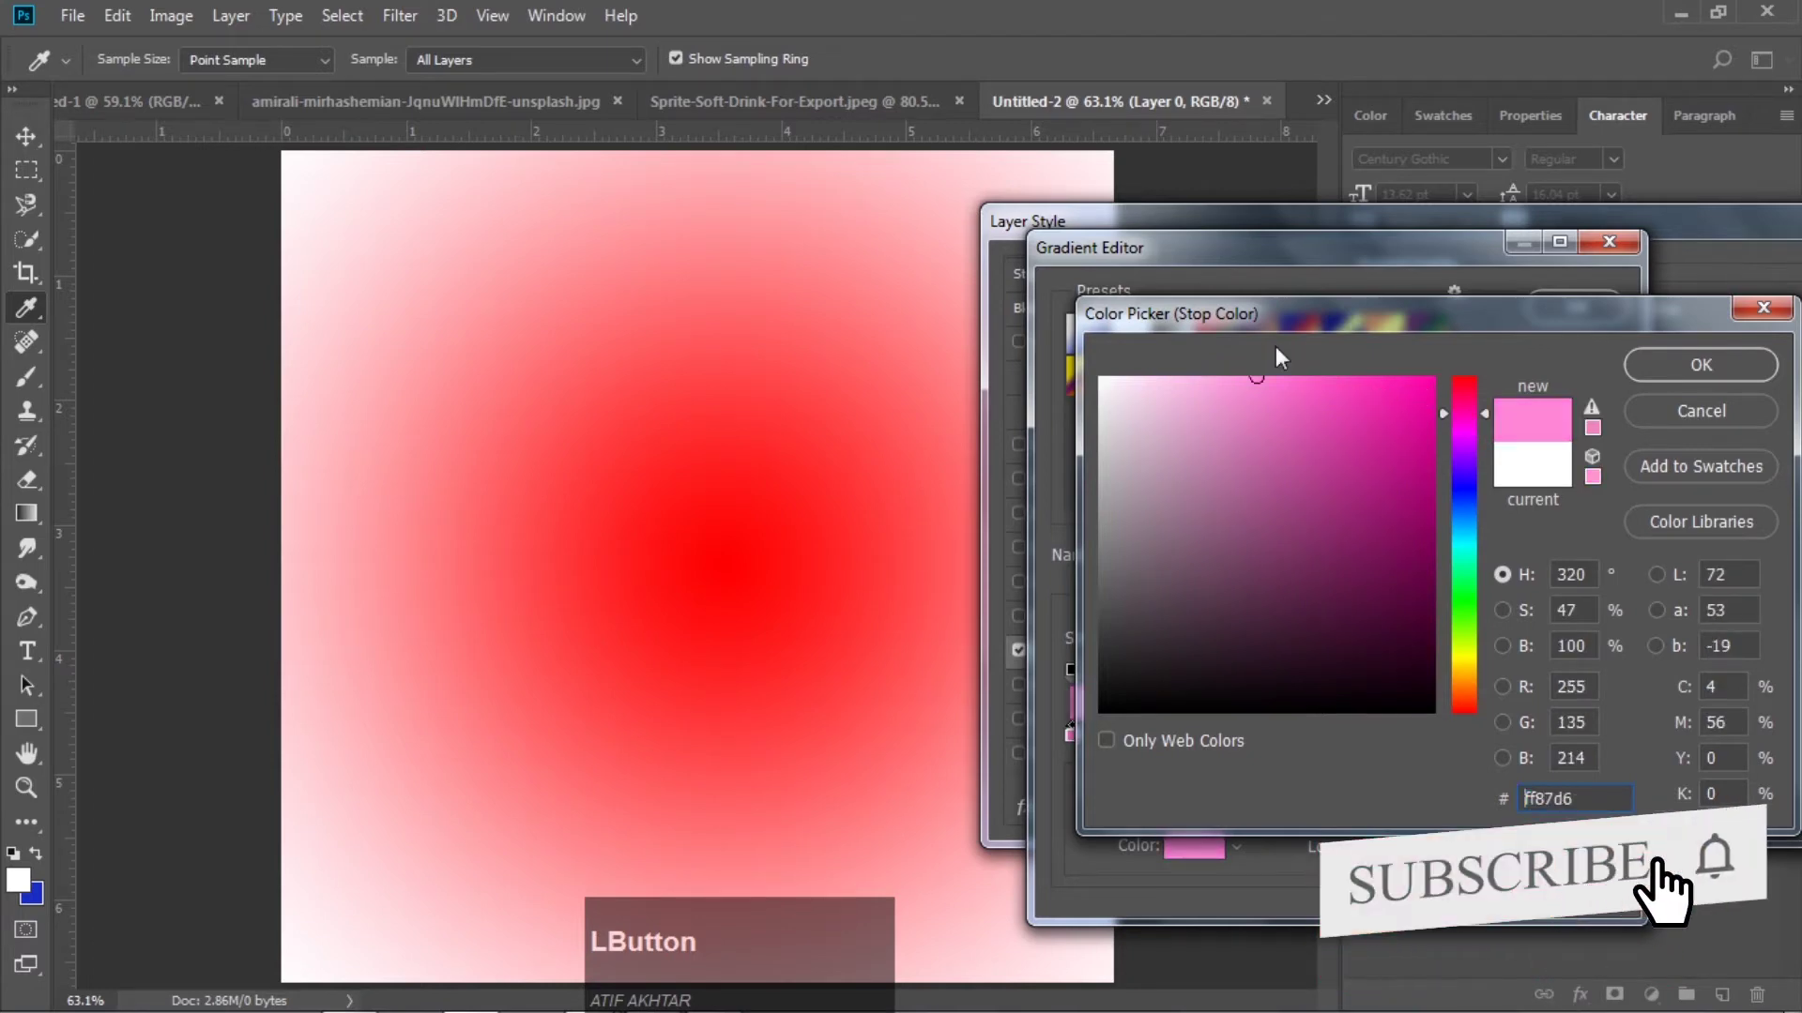
click(1702, 365)
Change the gradient's red end color stop to white ffffff
click(1596, 735)
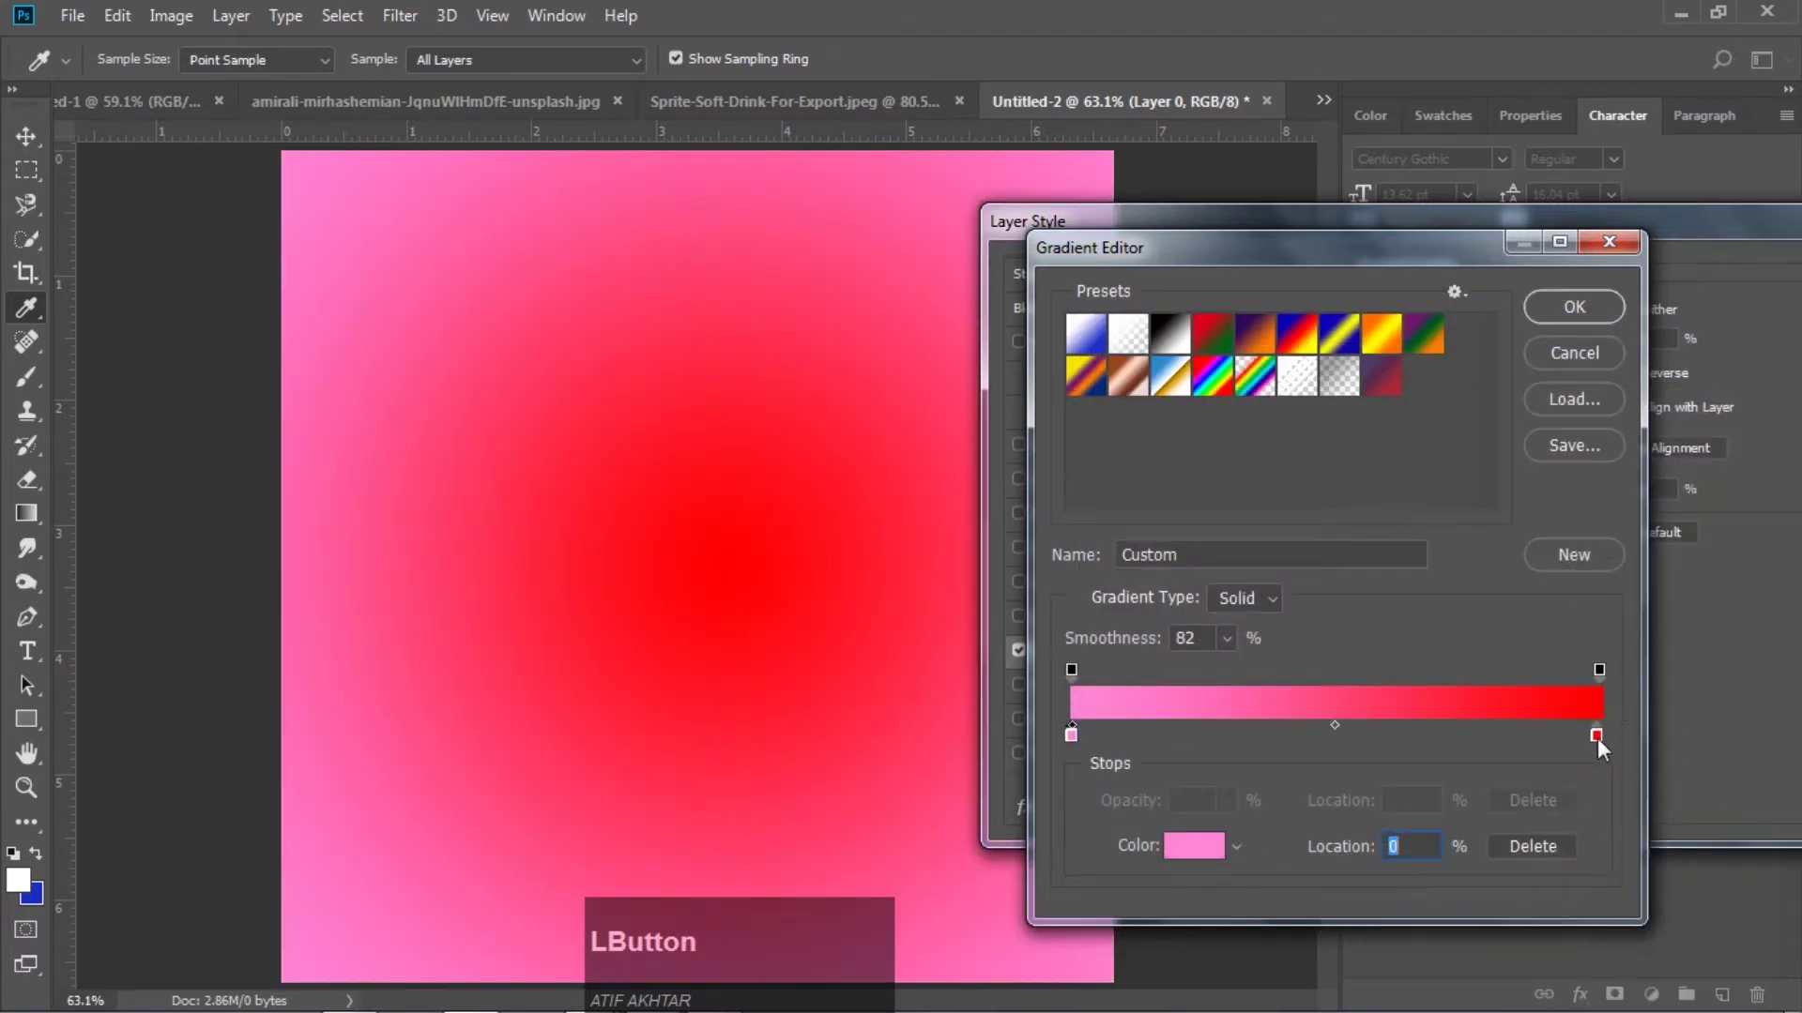
click(1194, 847)
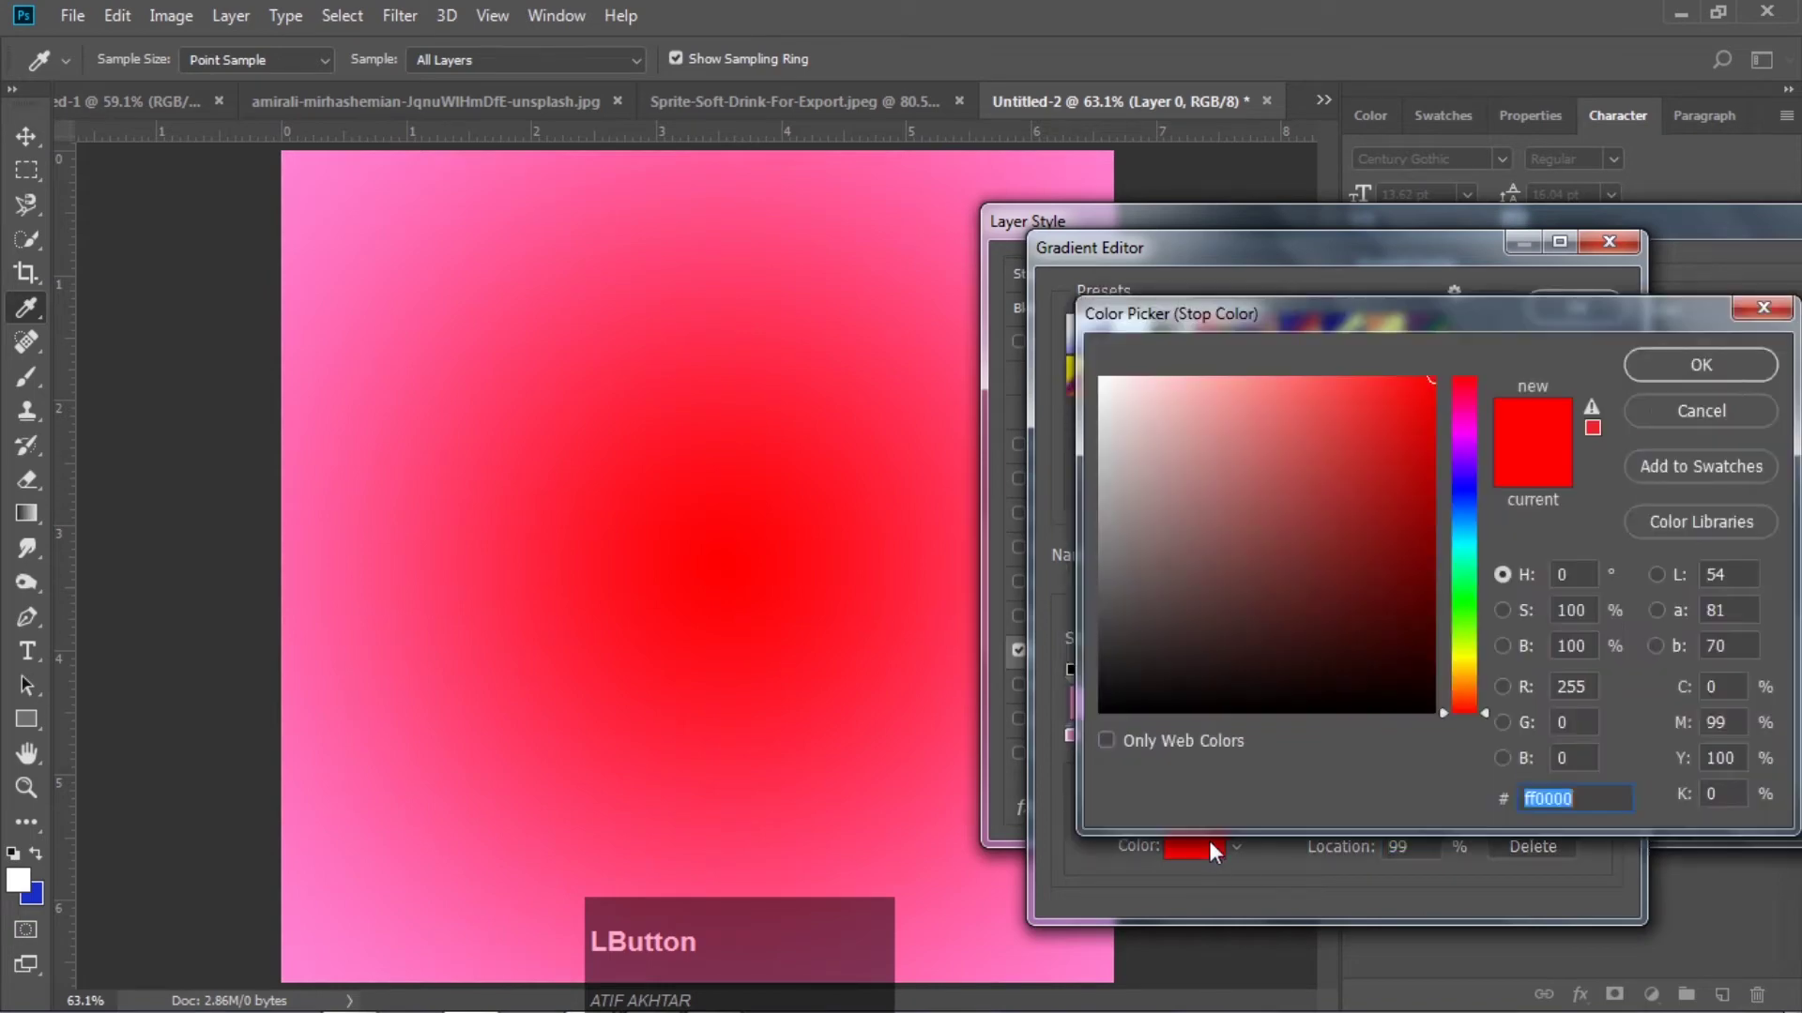
drag(1182, 391, 1100, 379)
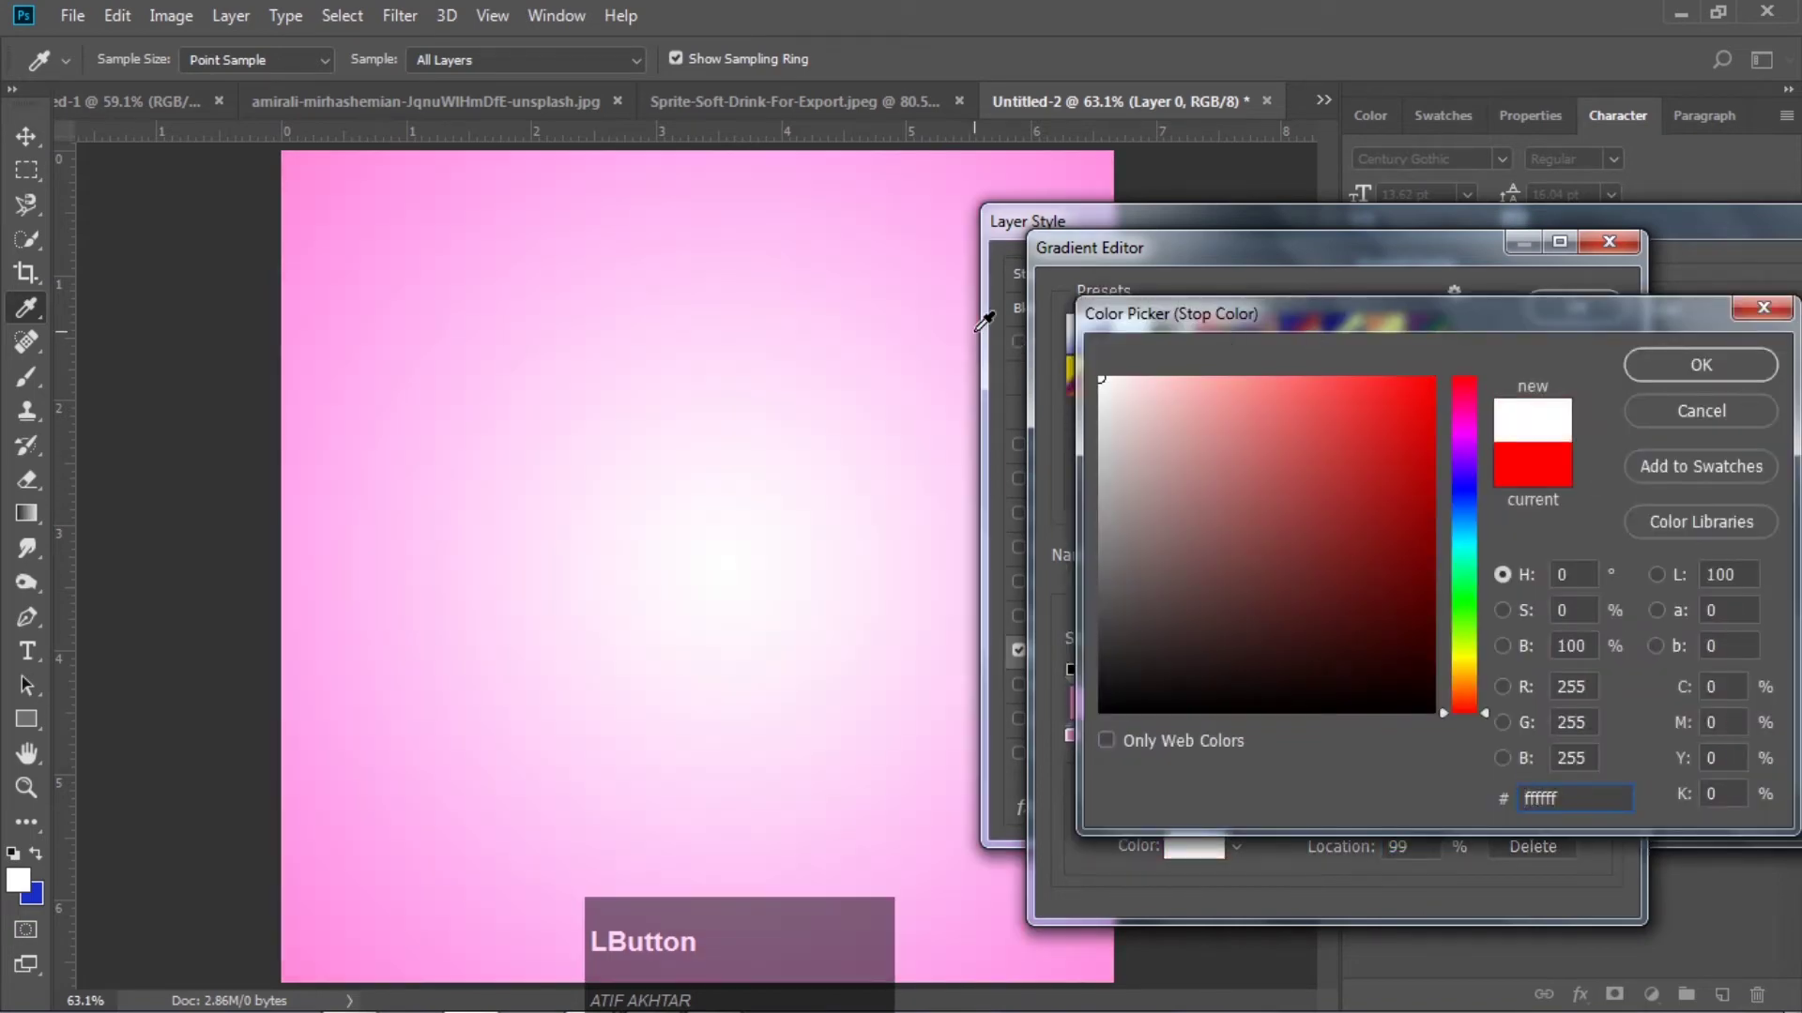
click(1704, 372)
Shift the midpoint between the pink and white stops to 65% and apply the gradient overlay
drag(1337, 724, 1417, 725)
key(ctrl+z)
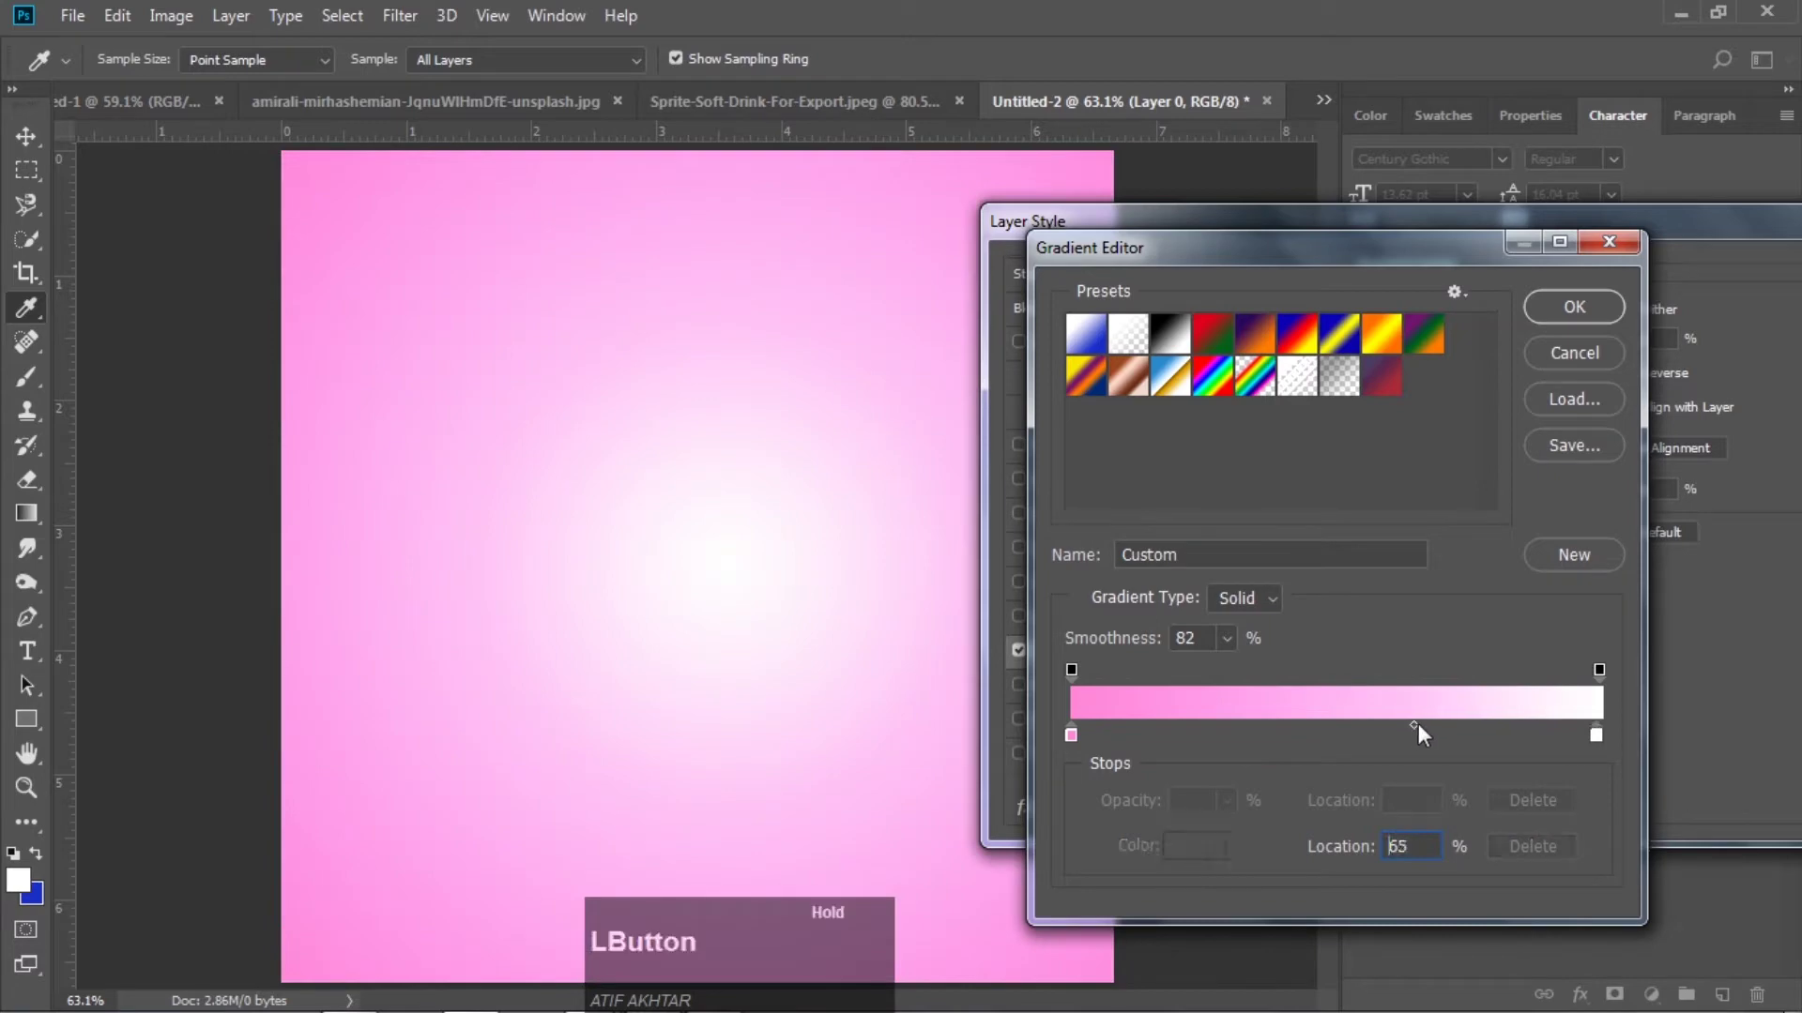
click(1583, 313)
drag(1612, 219, 1314, 199)
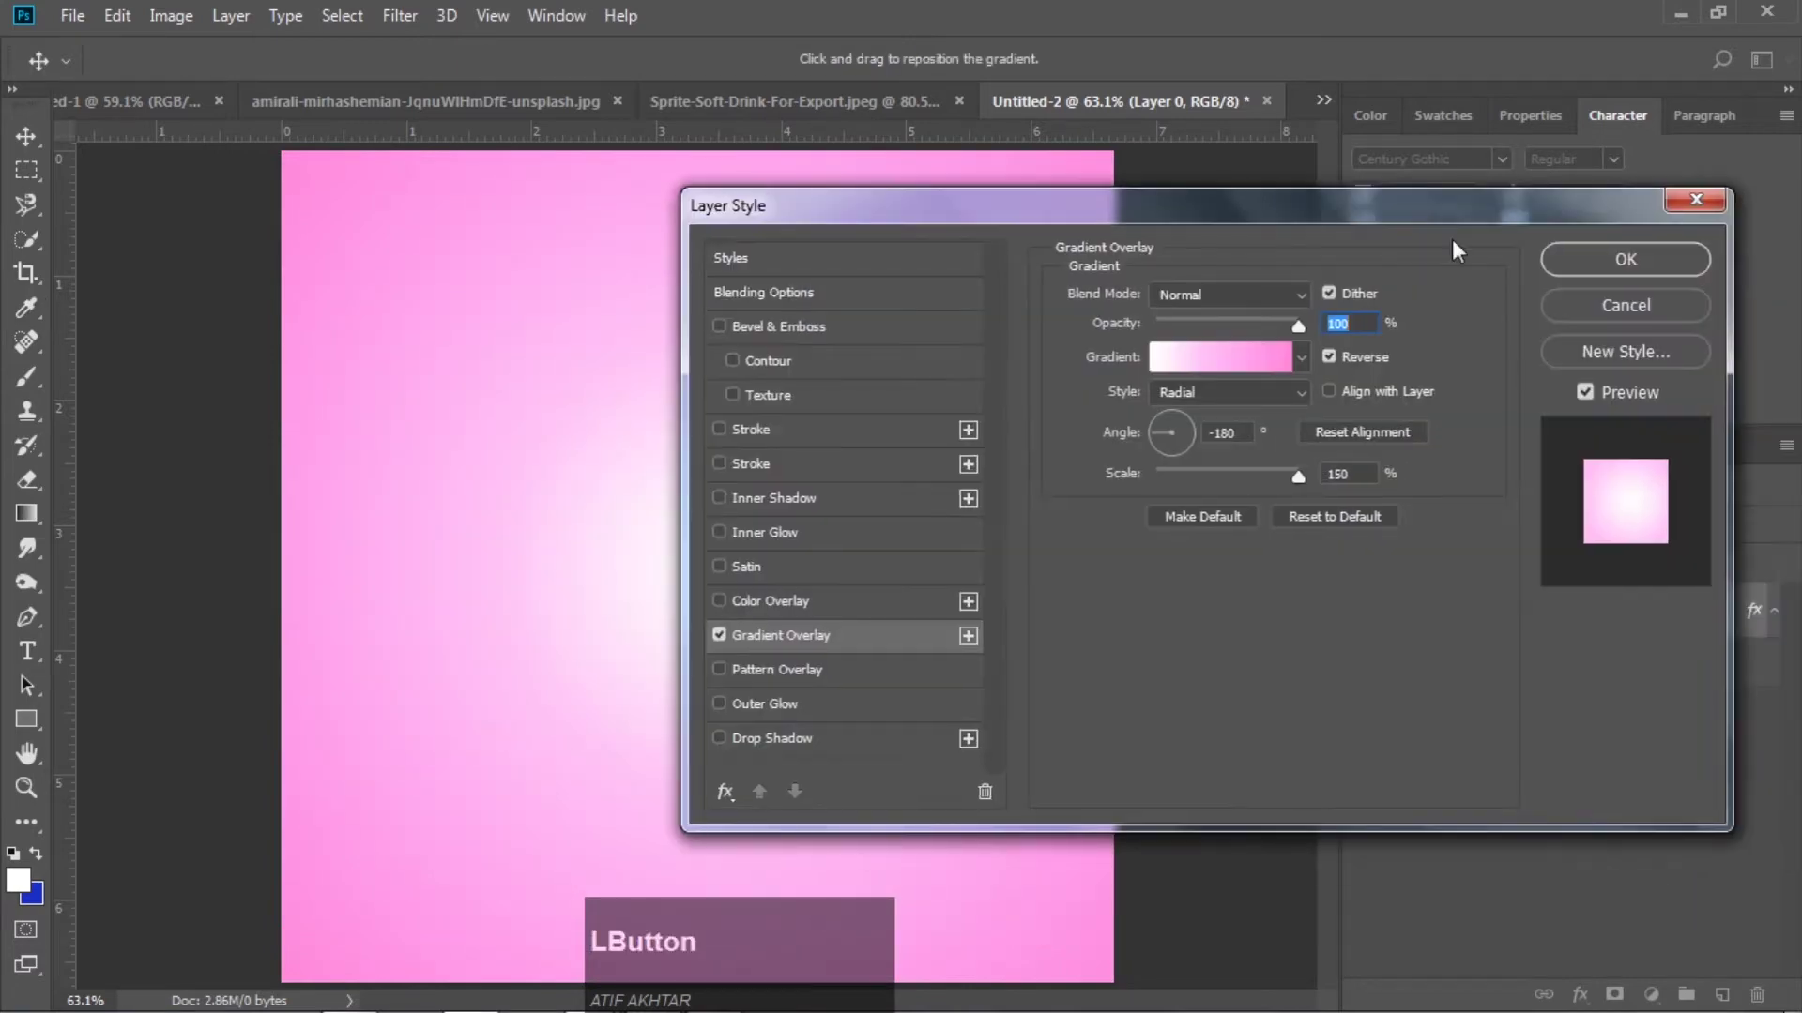
click(1621, 259)
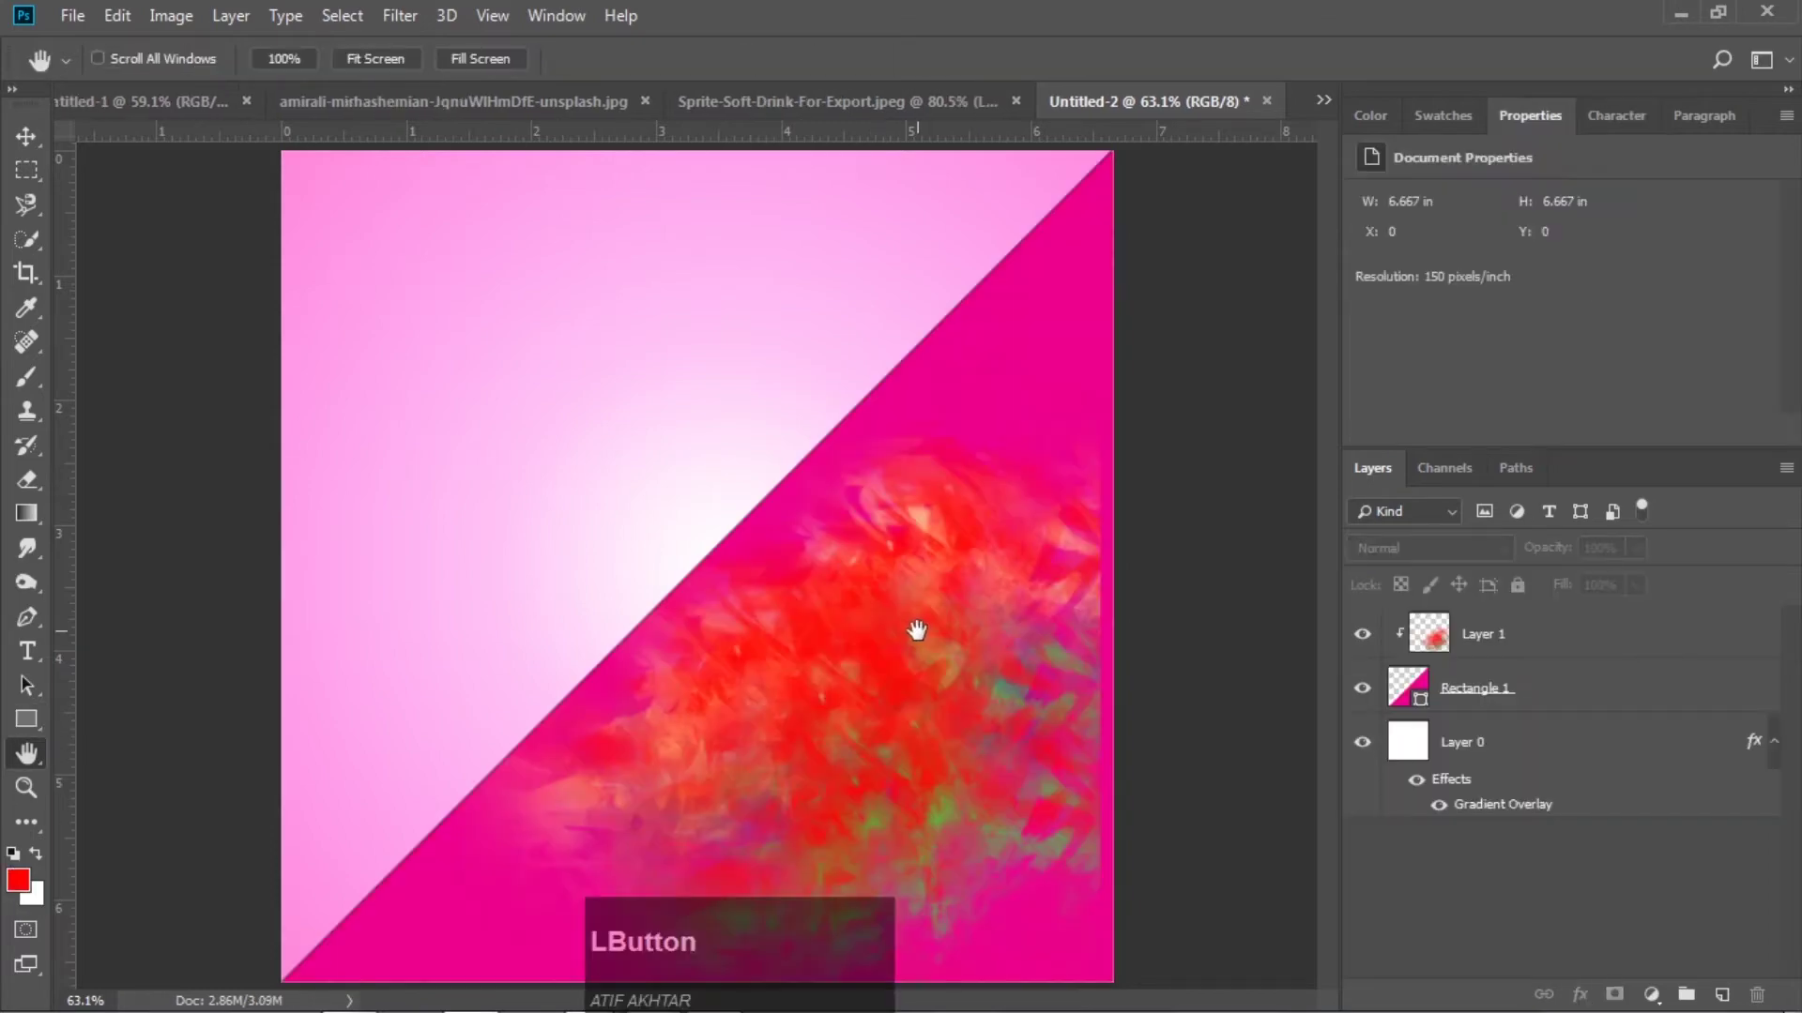
Copy the masked burger cutout from its own document into the Untitled-2 poster
click(567, 98)
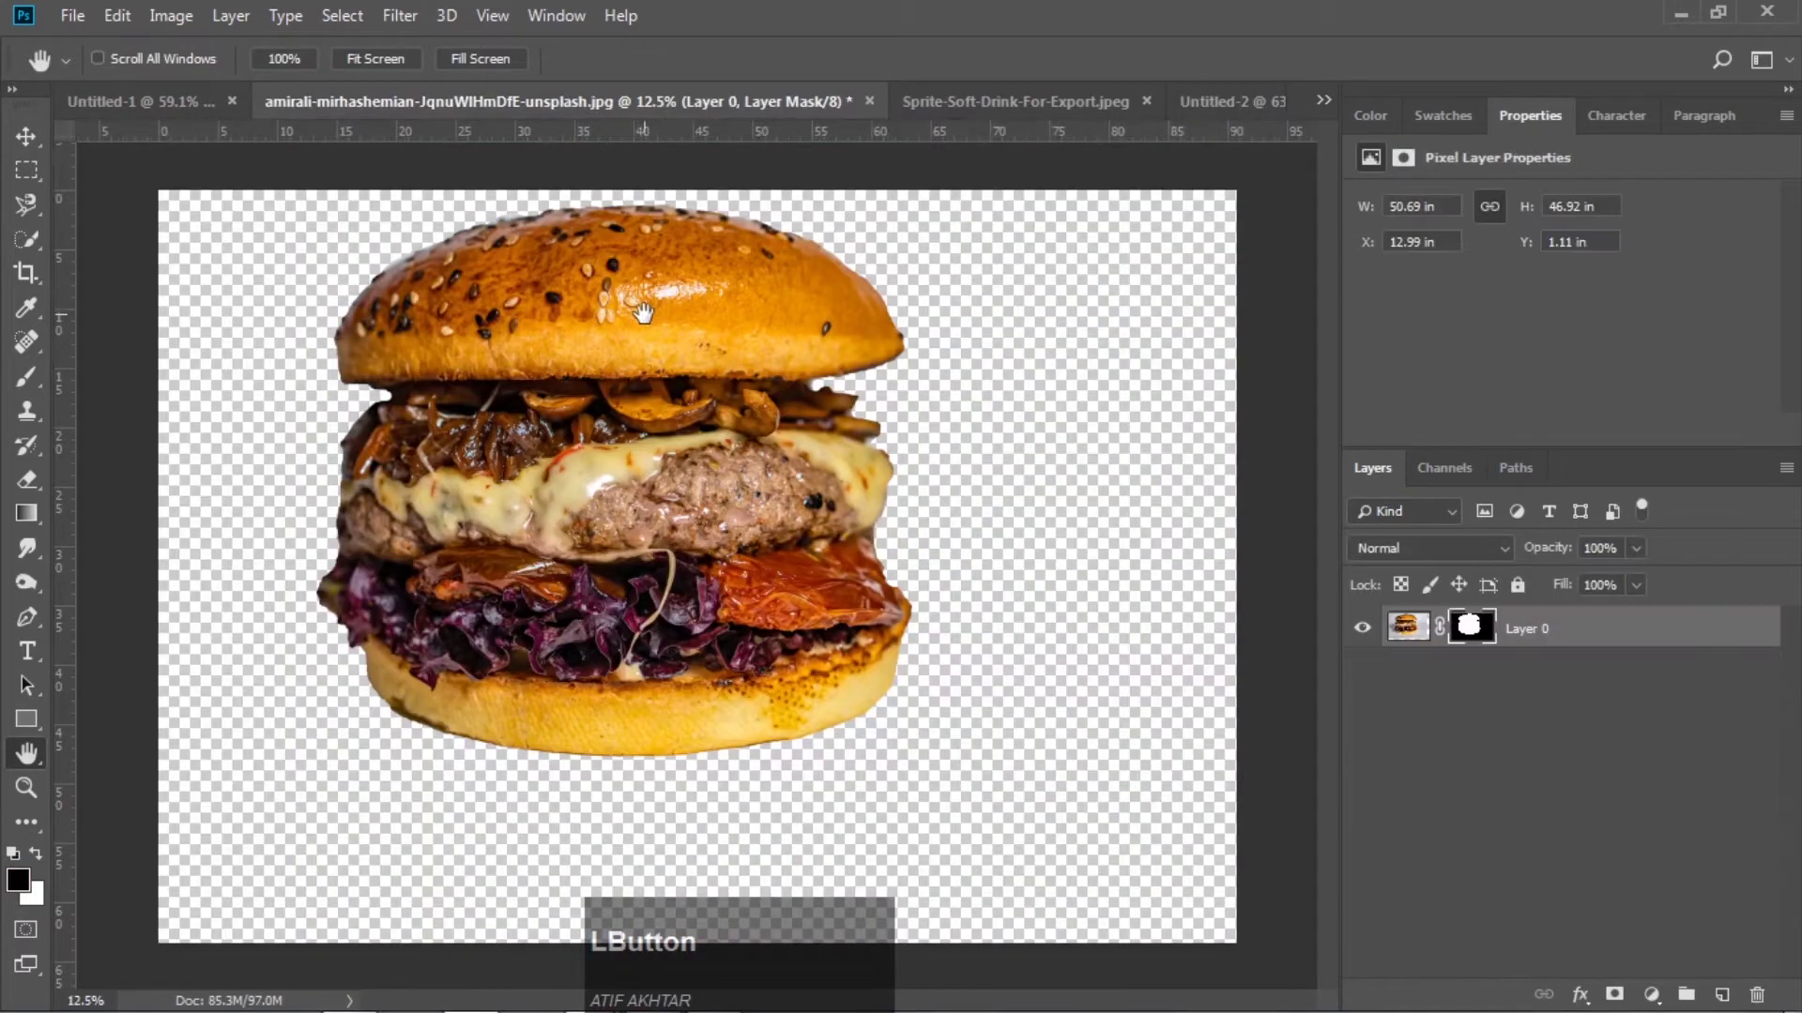
drag(648, 310, 670, 294)
click(28, 137)
drag(557, 296, 1208, 139)
drag(850, 597, 822, 623)
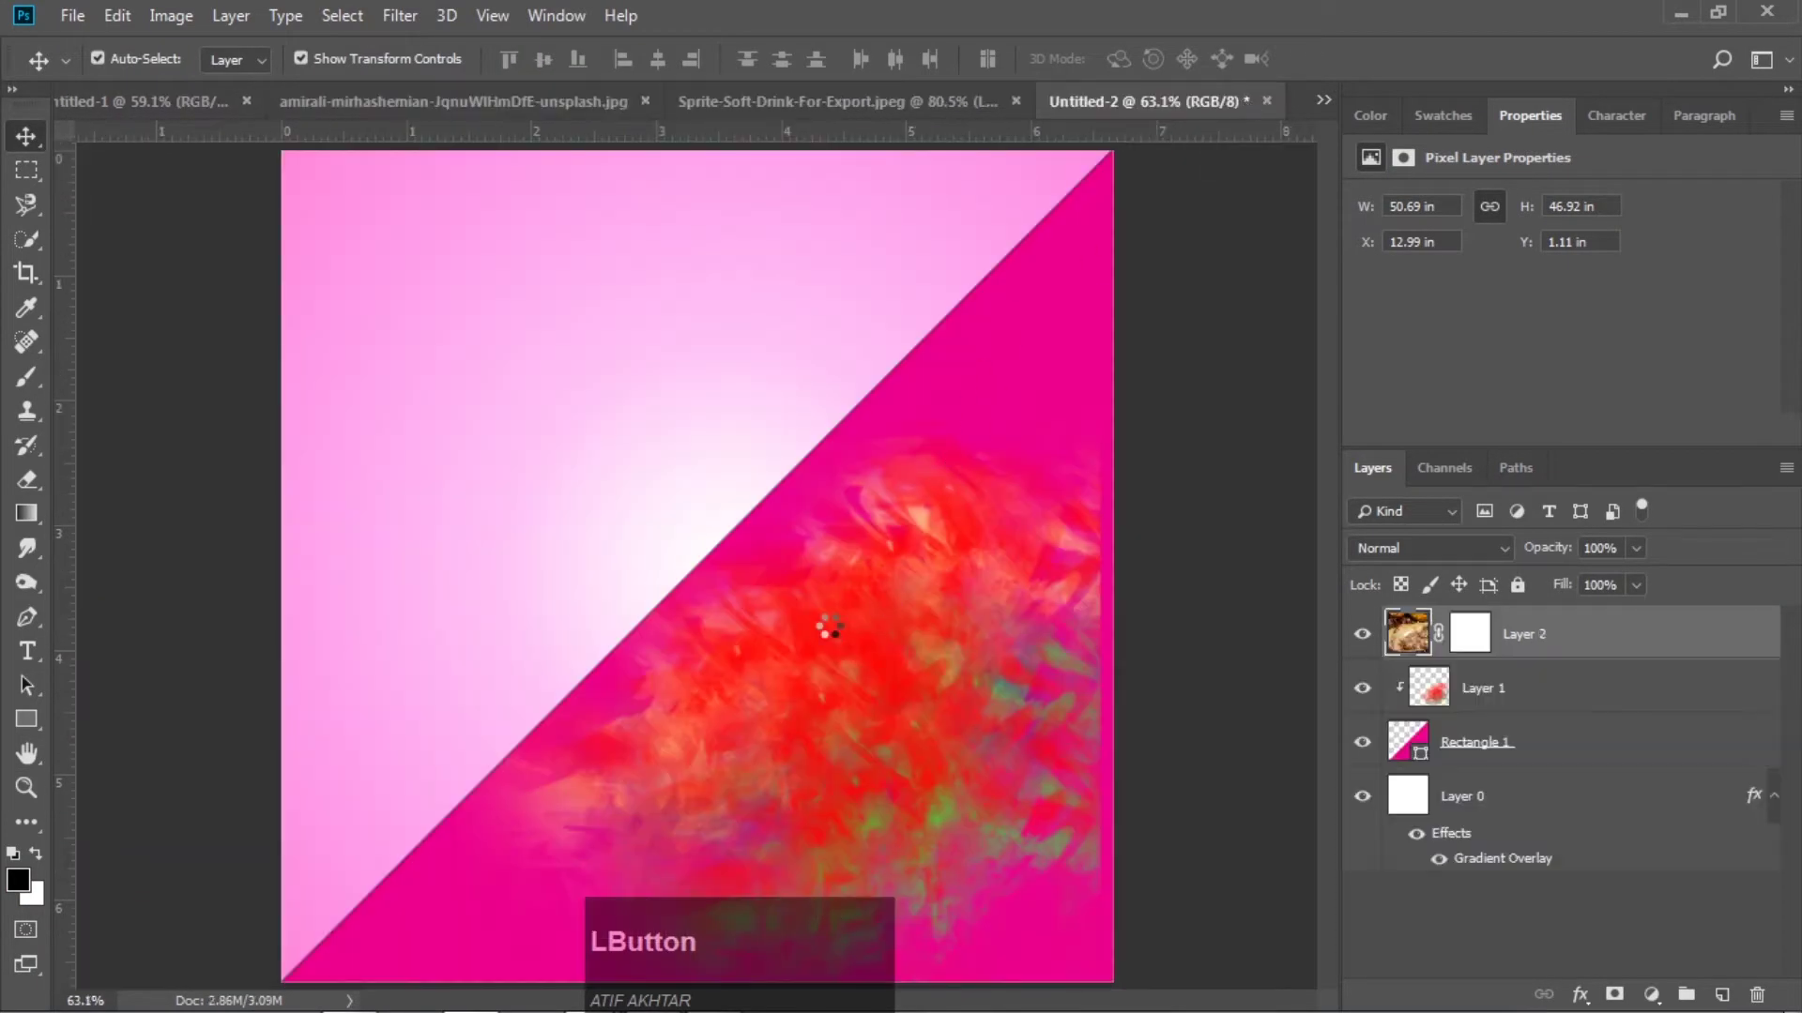
Scale the oversized burger layer down proportionally to about 18% so it fits the poster
scroll(829, 625, down, 5)
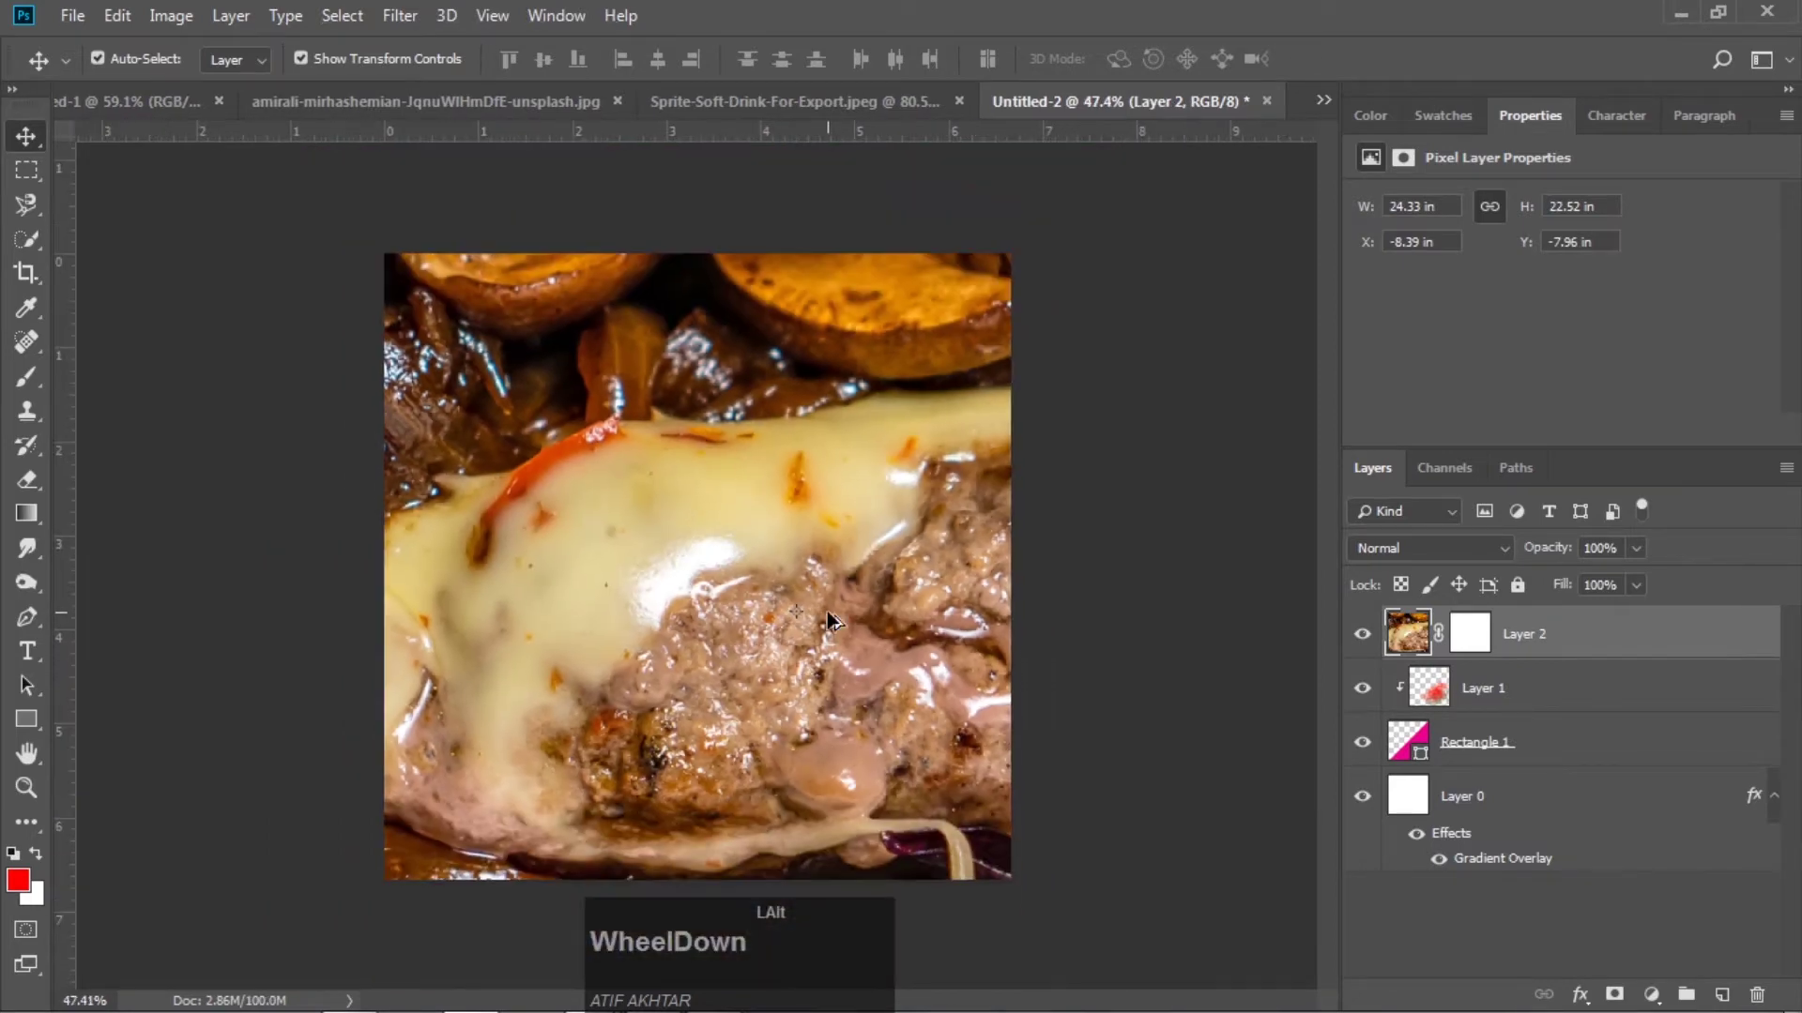
scroll(831, 623, down, 1)
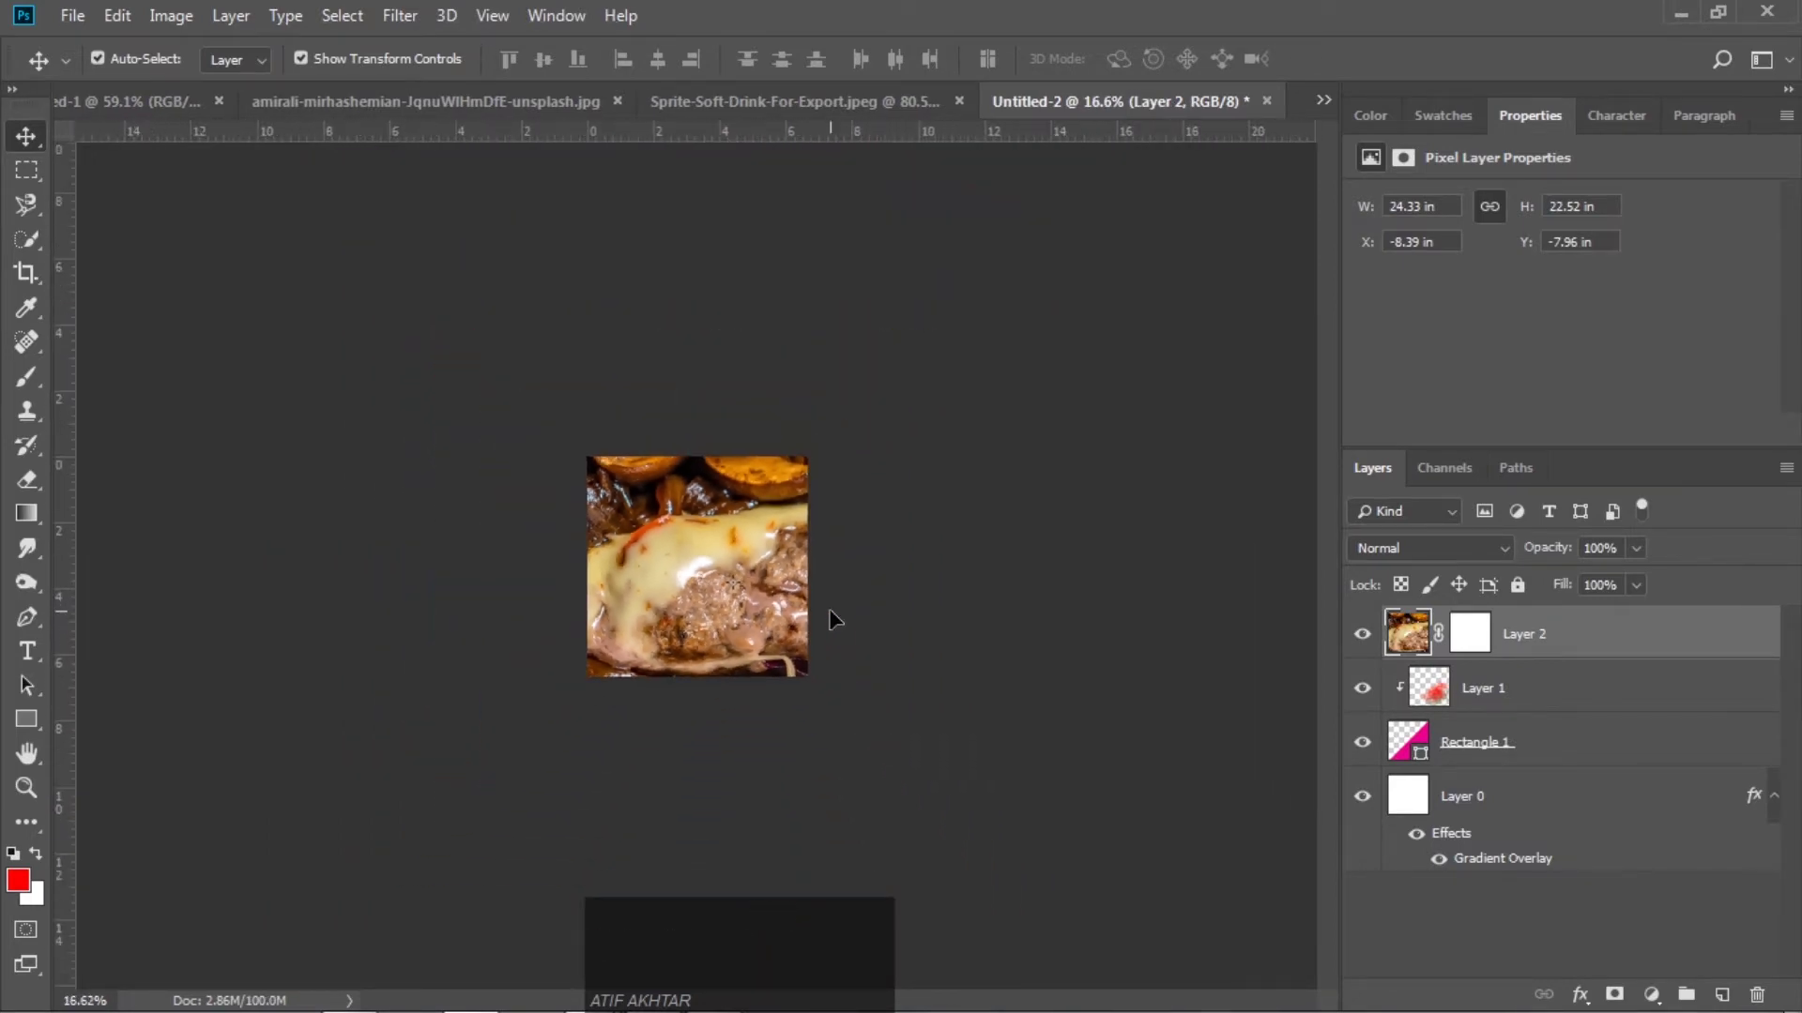
key(ctrl+t)
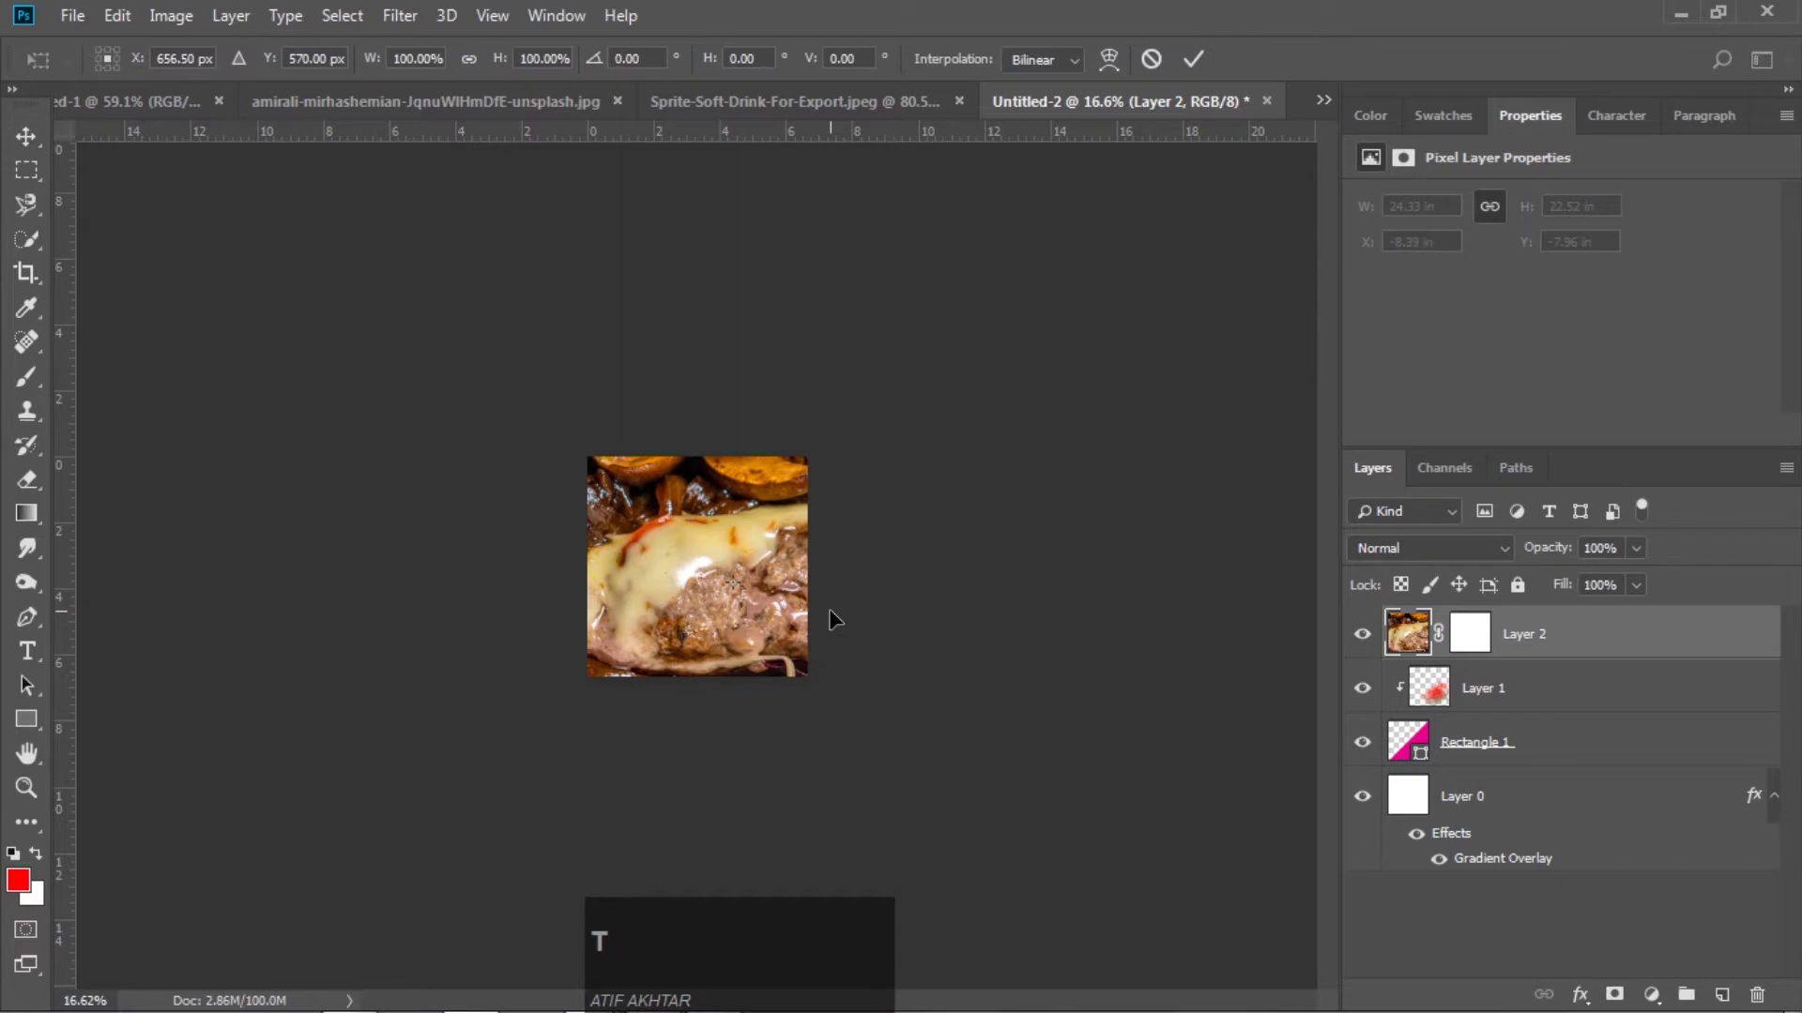
scroll(932, 595, down, 2)
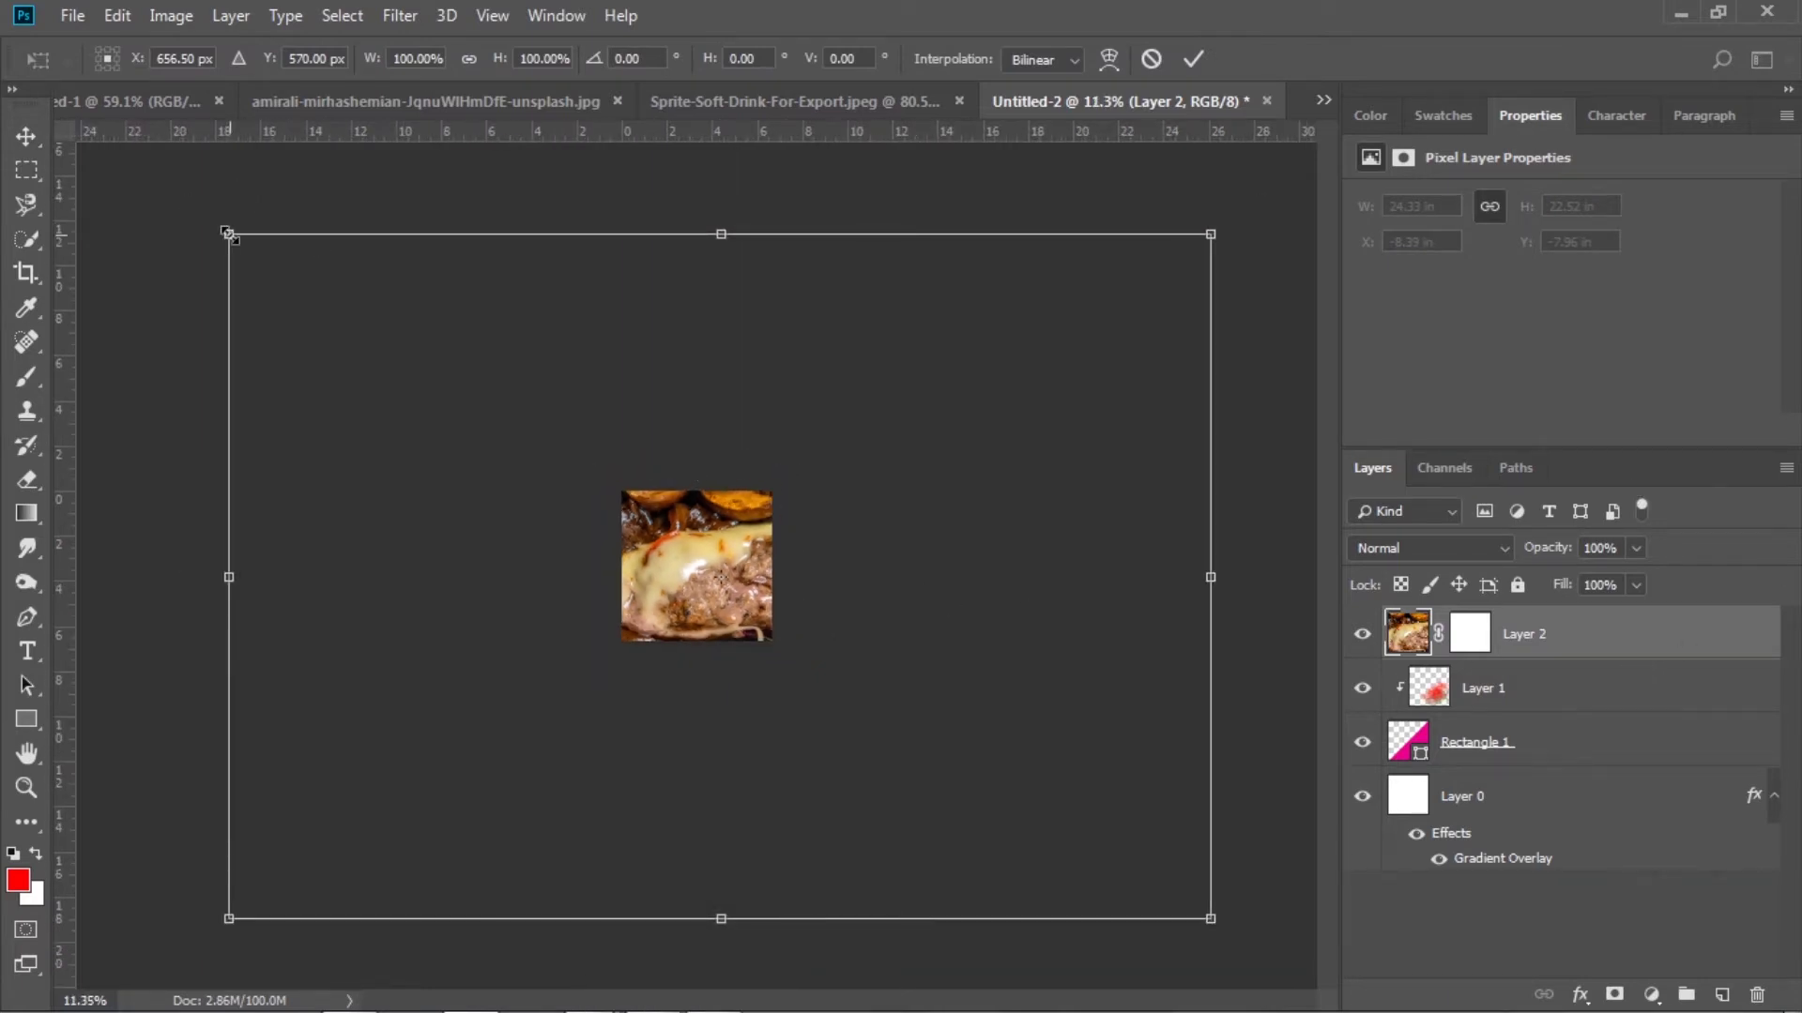
drag(227, 234, 608, 555)
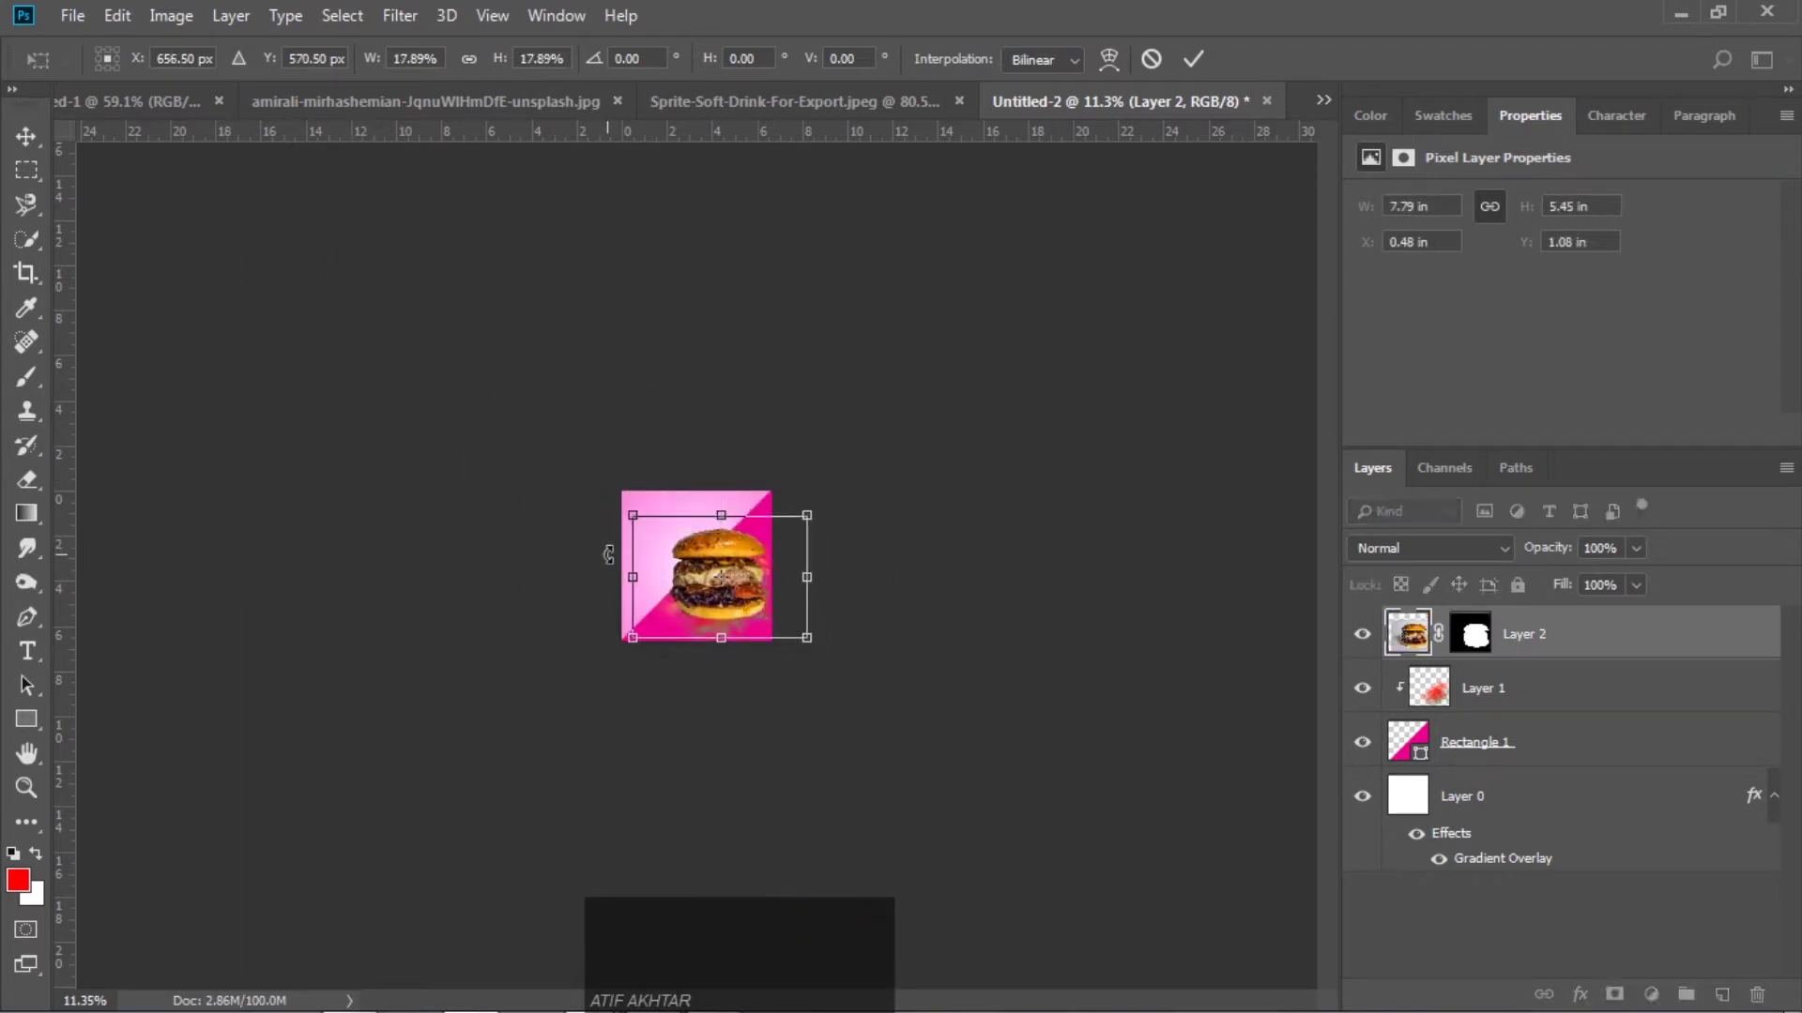
click(1195, 68)
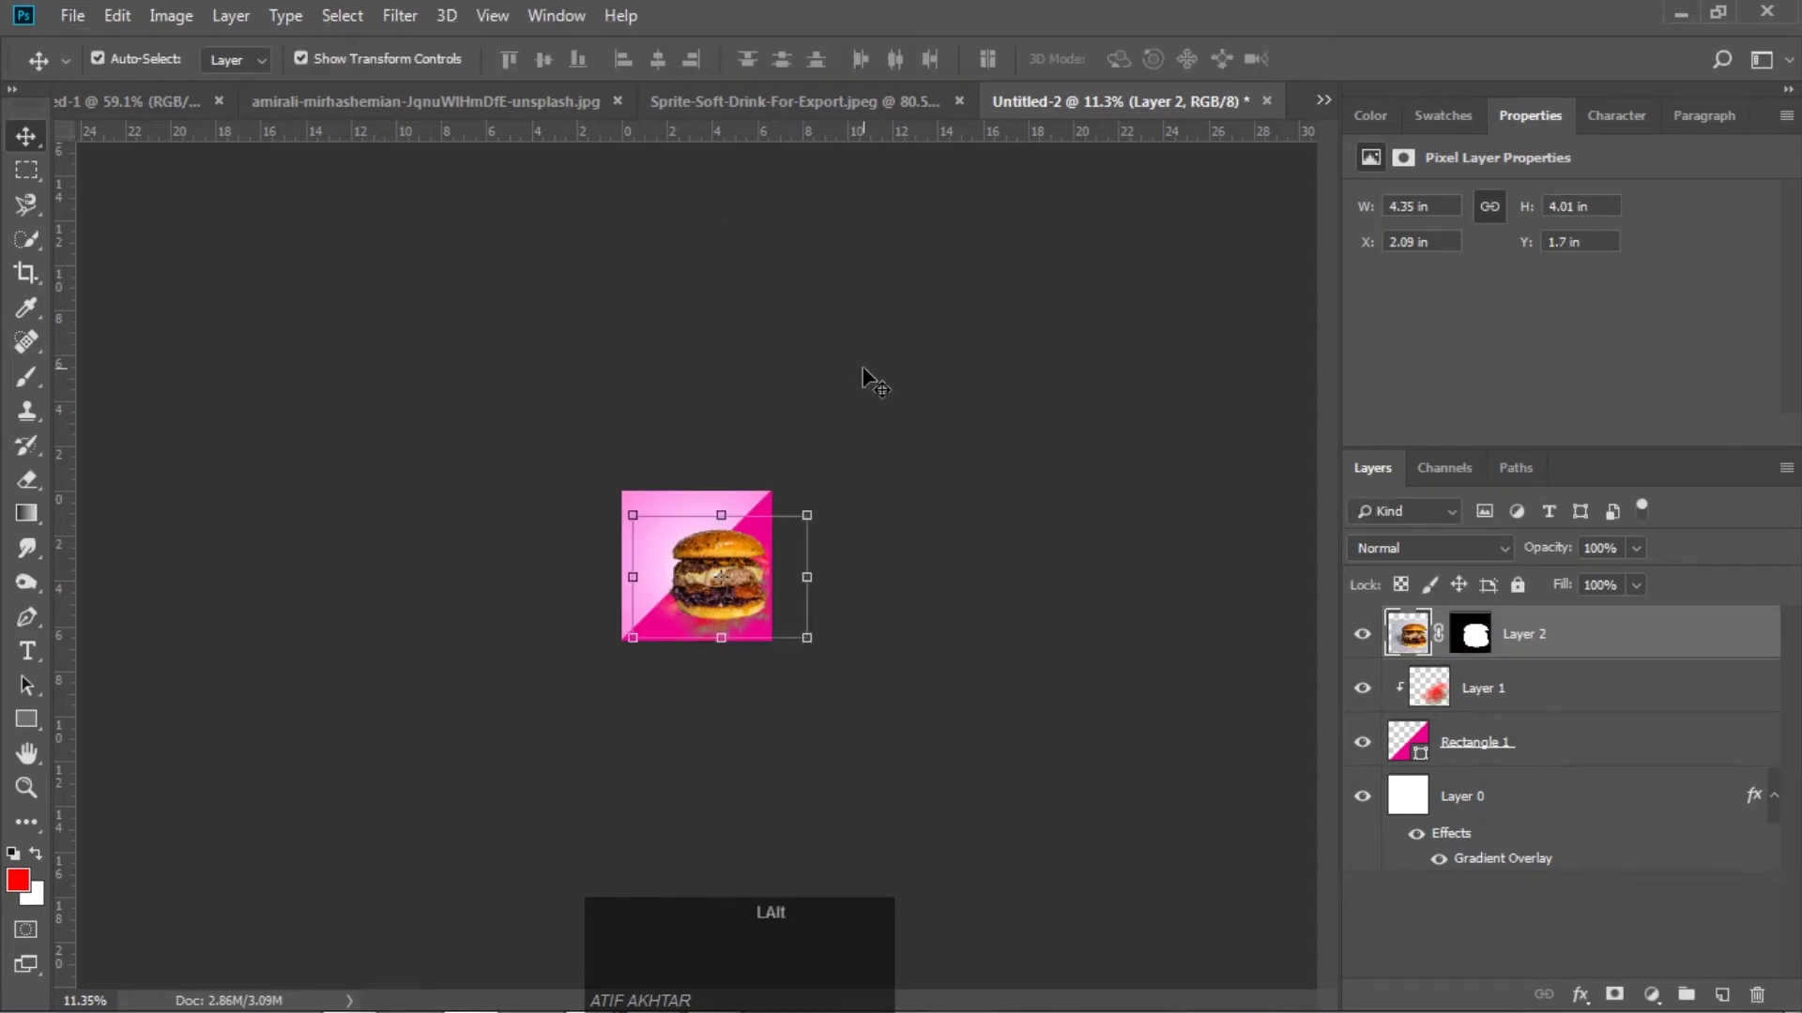
Scale the burger down further to about 70% and place it in the poster's lower-right corner
scroll(861, 367, up, 1)
double_click(28, 755)
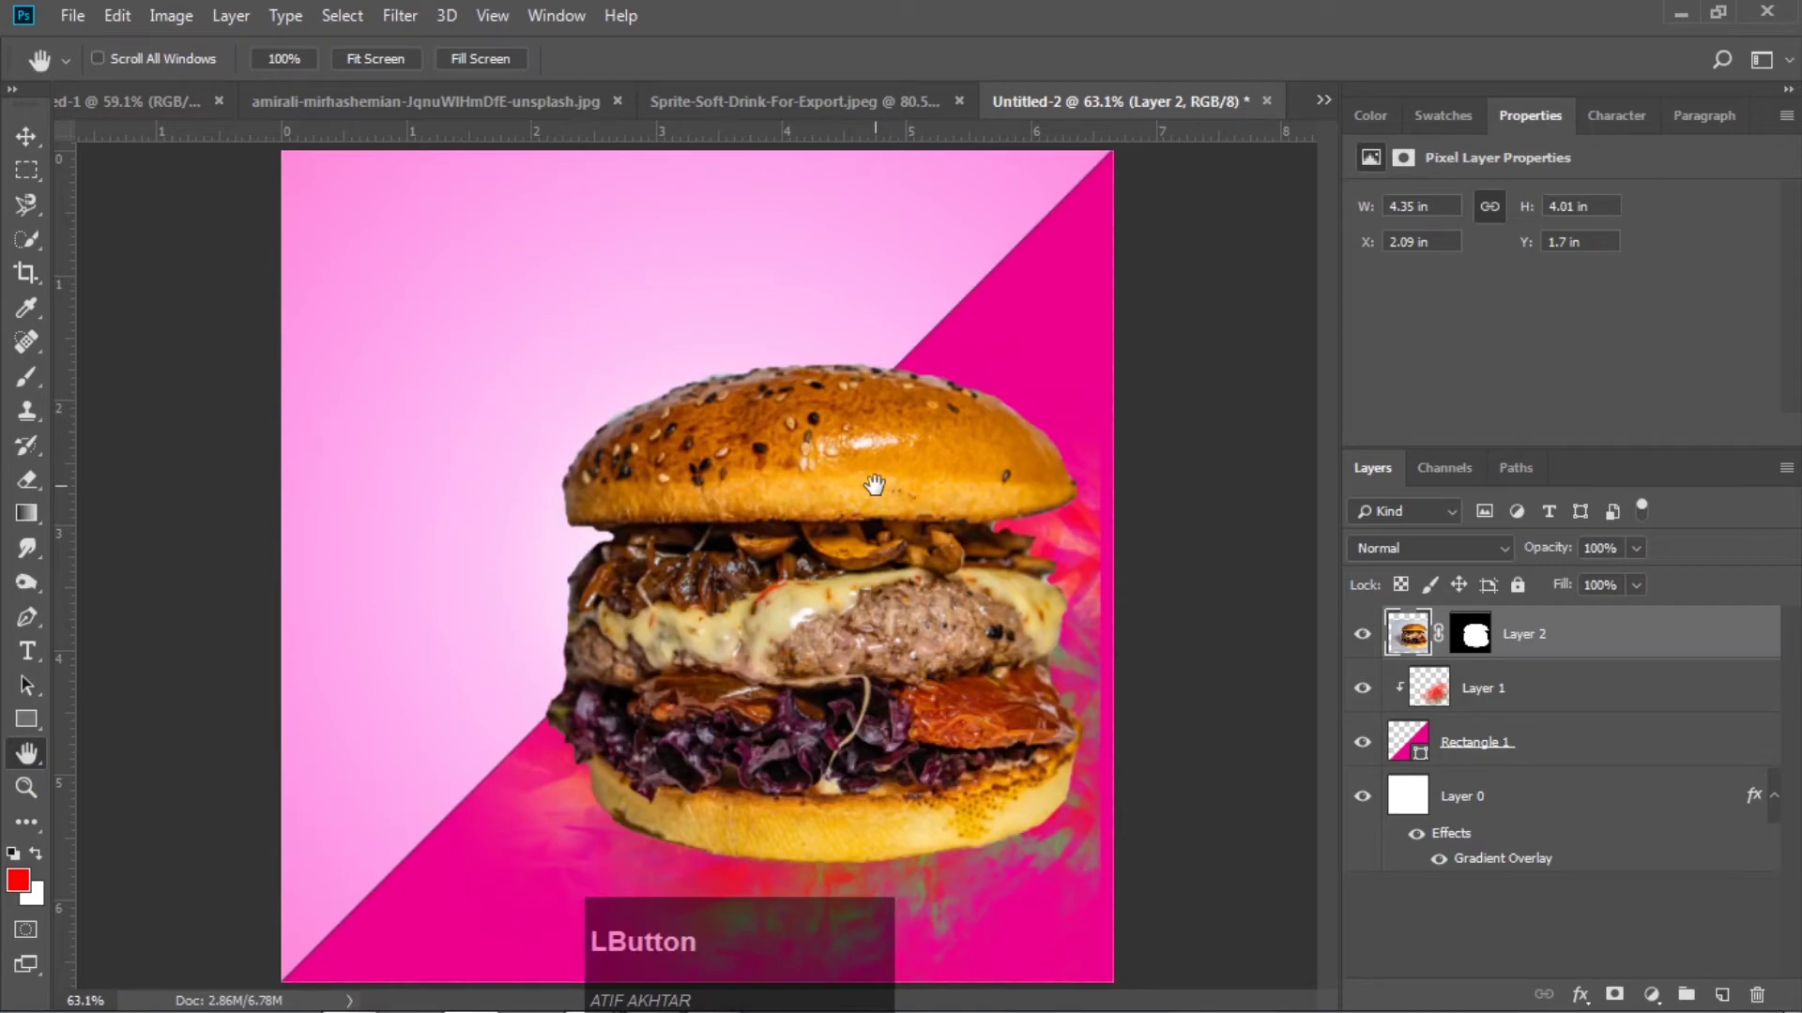
click(27, 137)
drag(784, 424, 837, 497)
drag(394, 354, 521, 443)
drag(938, 602, 869, 612)
drag(454, 451, 640, 542)
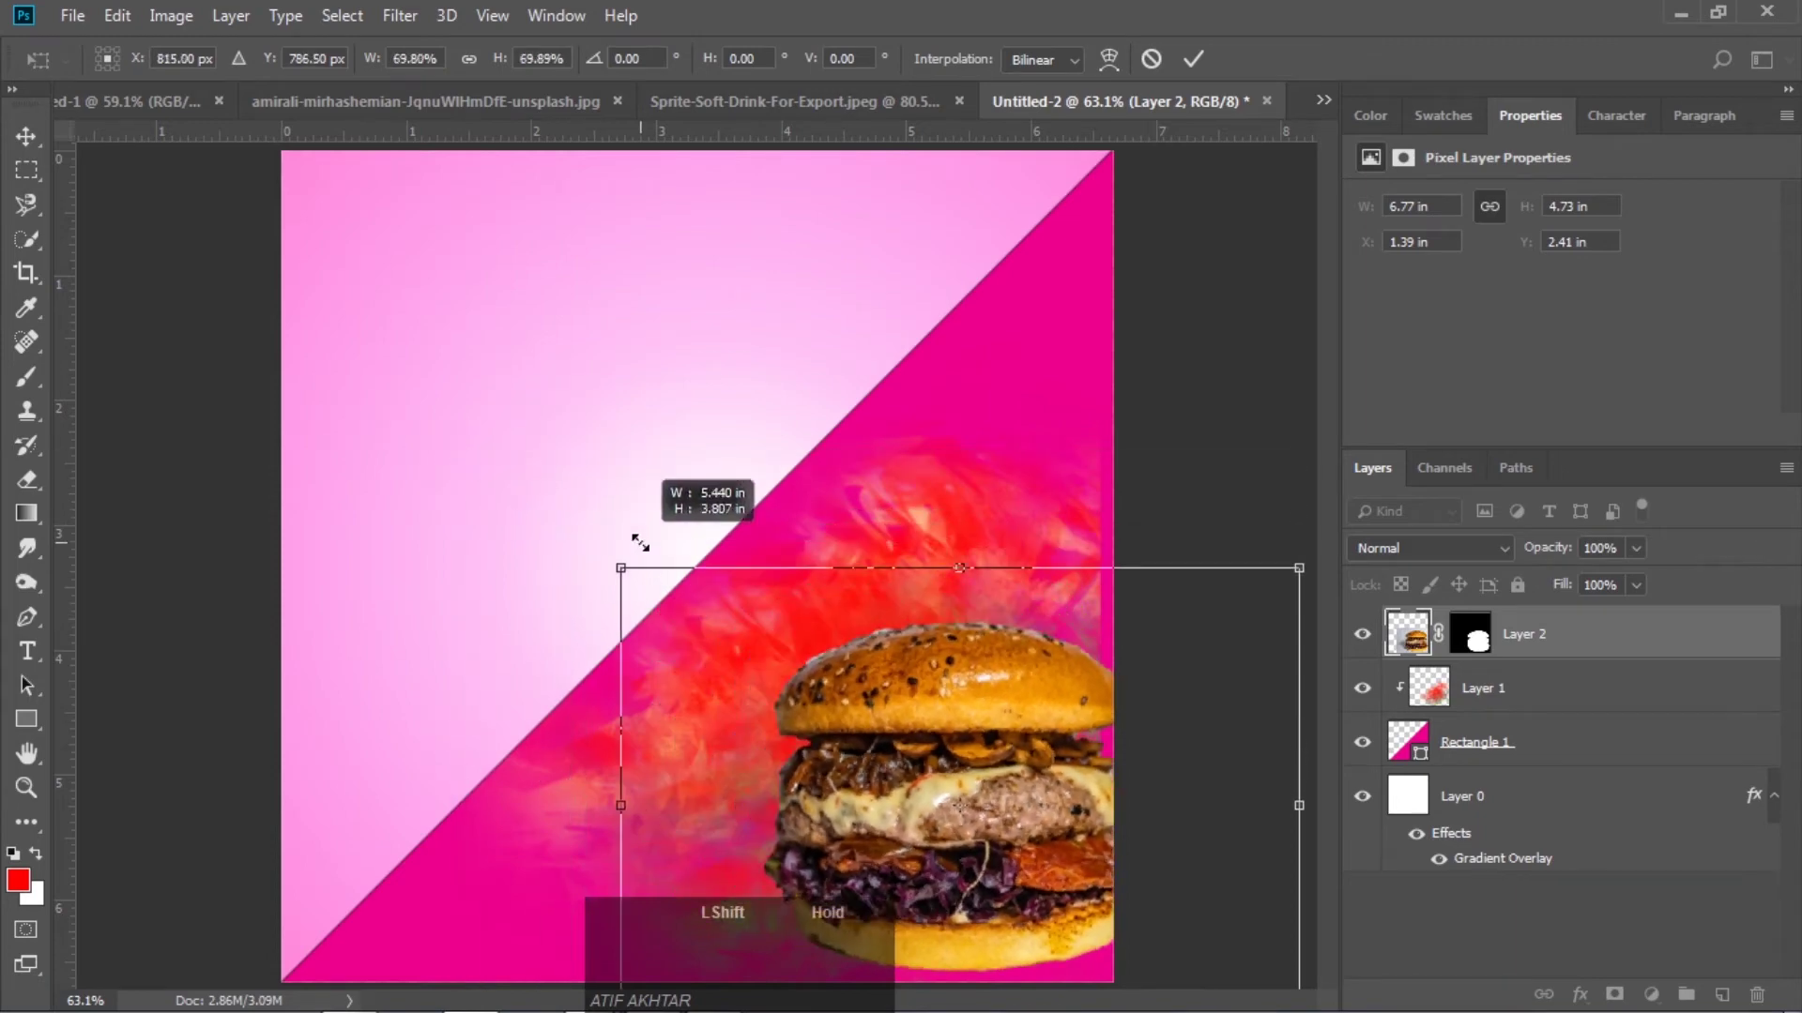
drag(966, 673, 918, 604)
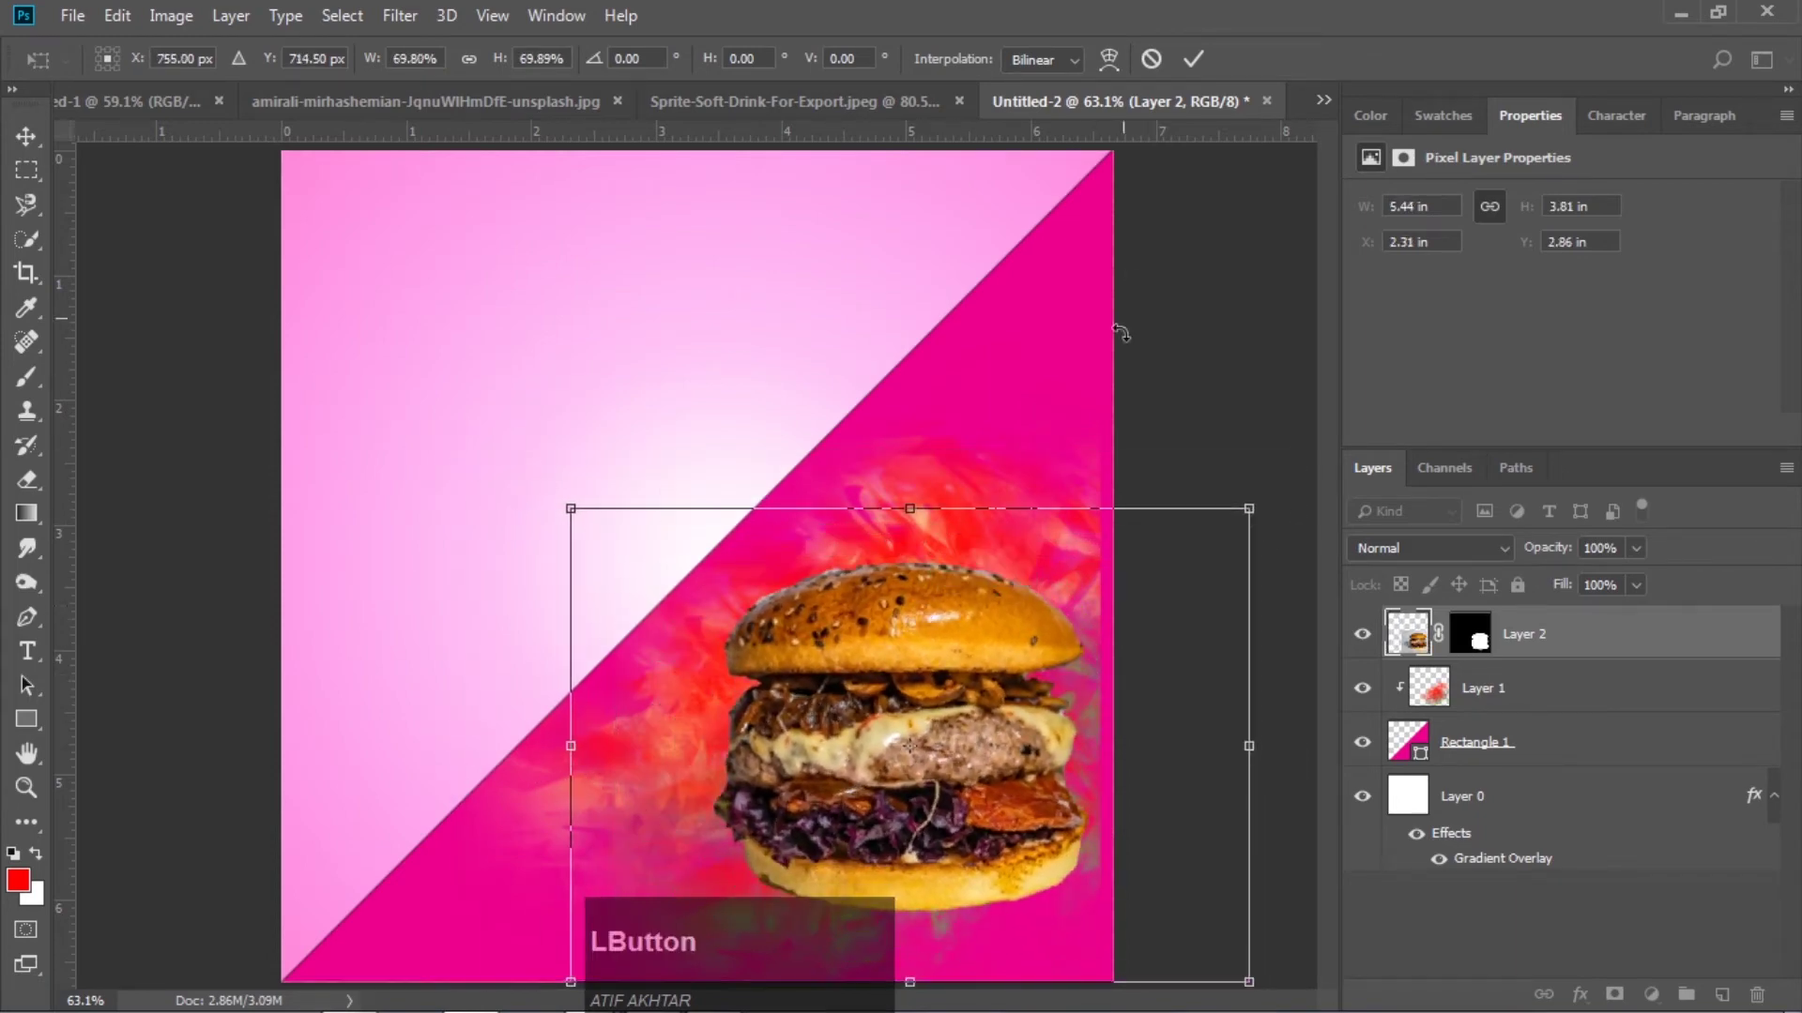
click(1193, 61)
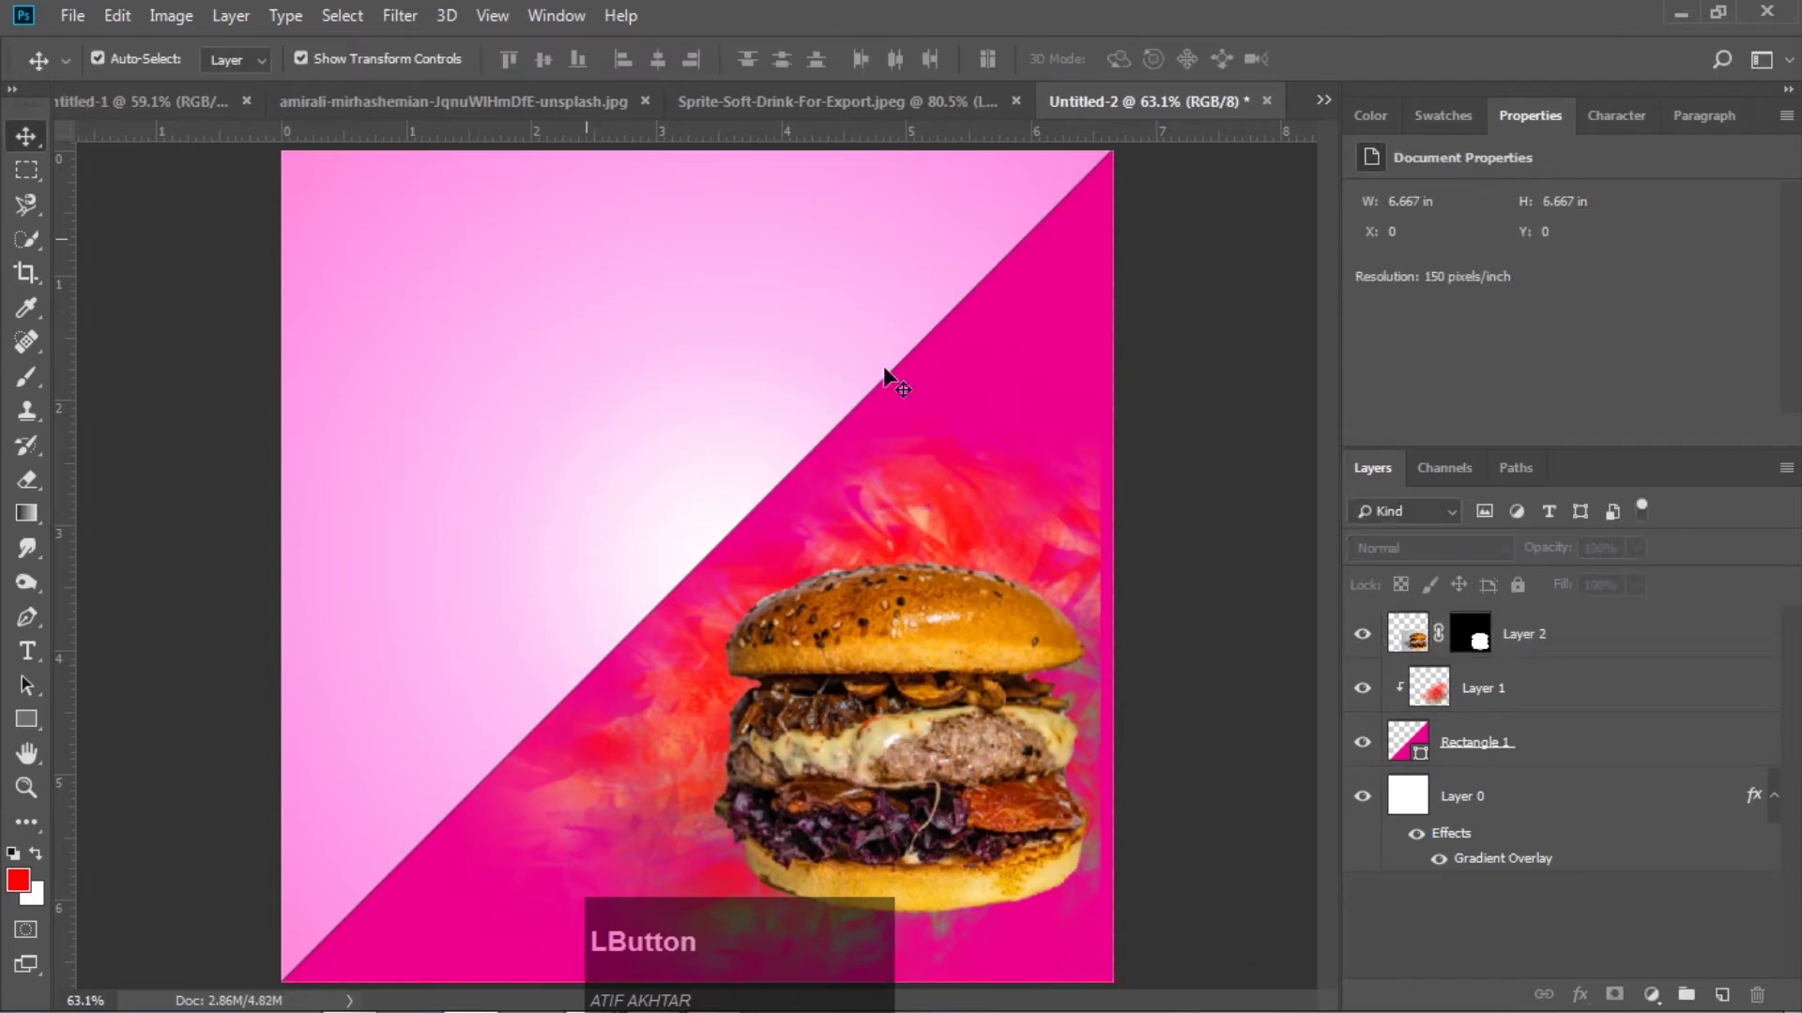
Copy the Sprite can from its own document into the poster and center it roughly on the canvas
click(752, 94)
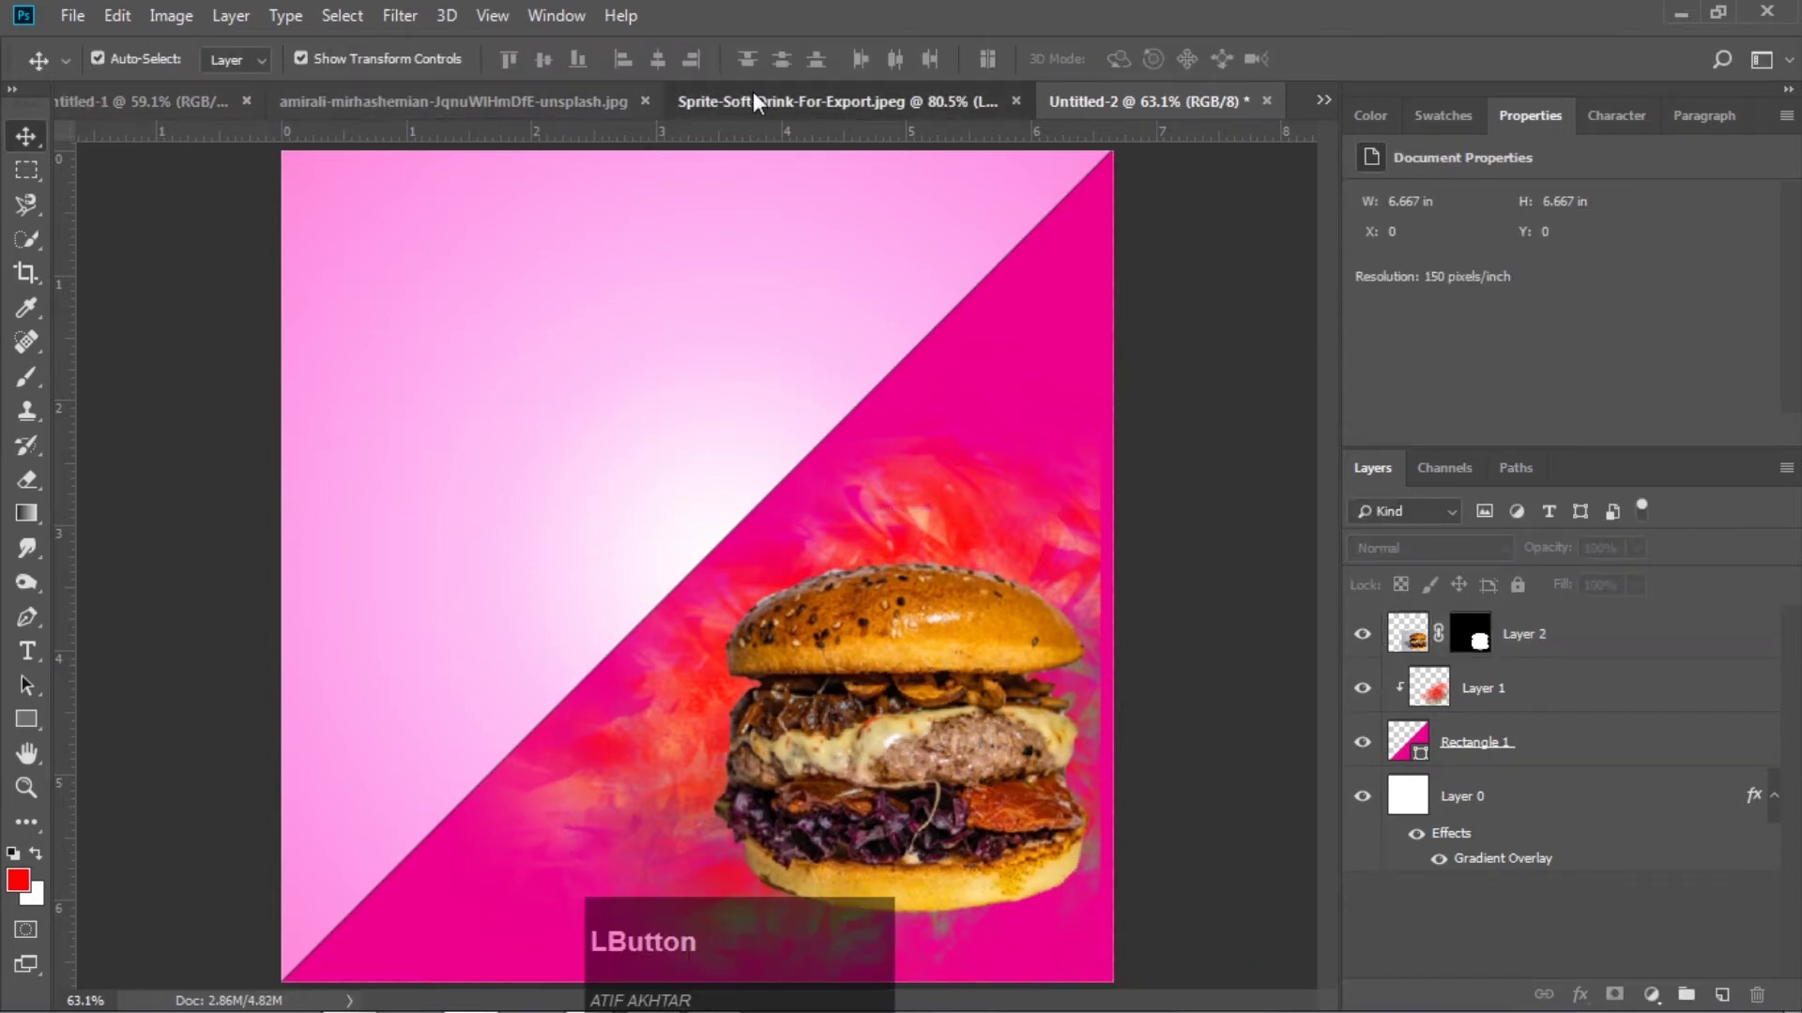
drag(654, 388, 708, 463)
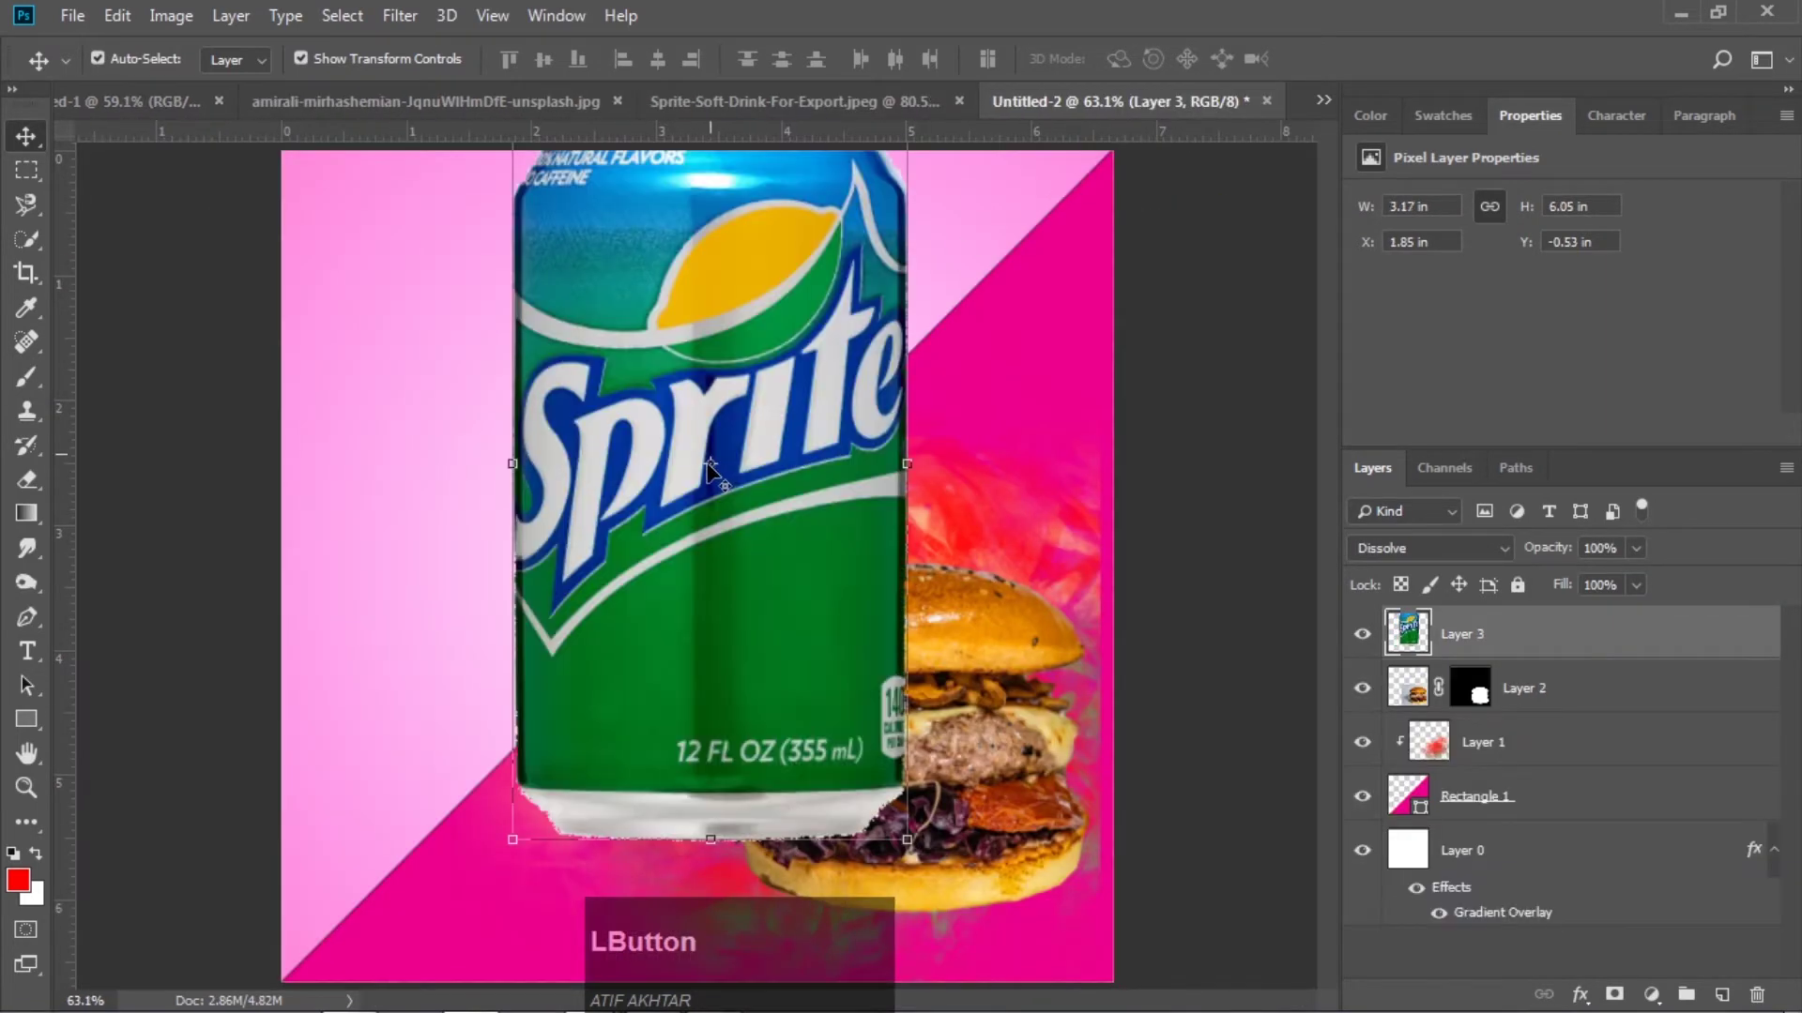
drag(711, 268, 730, 302)
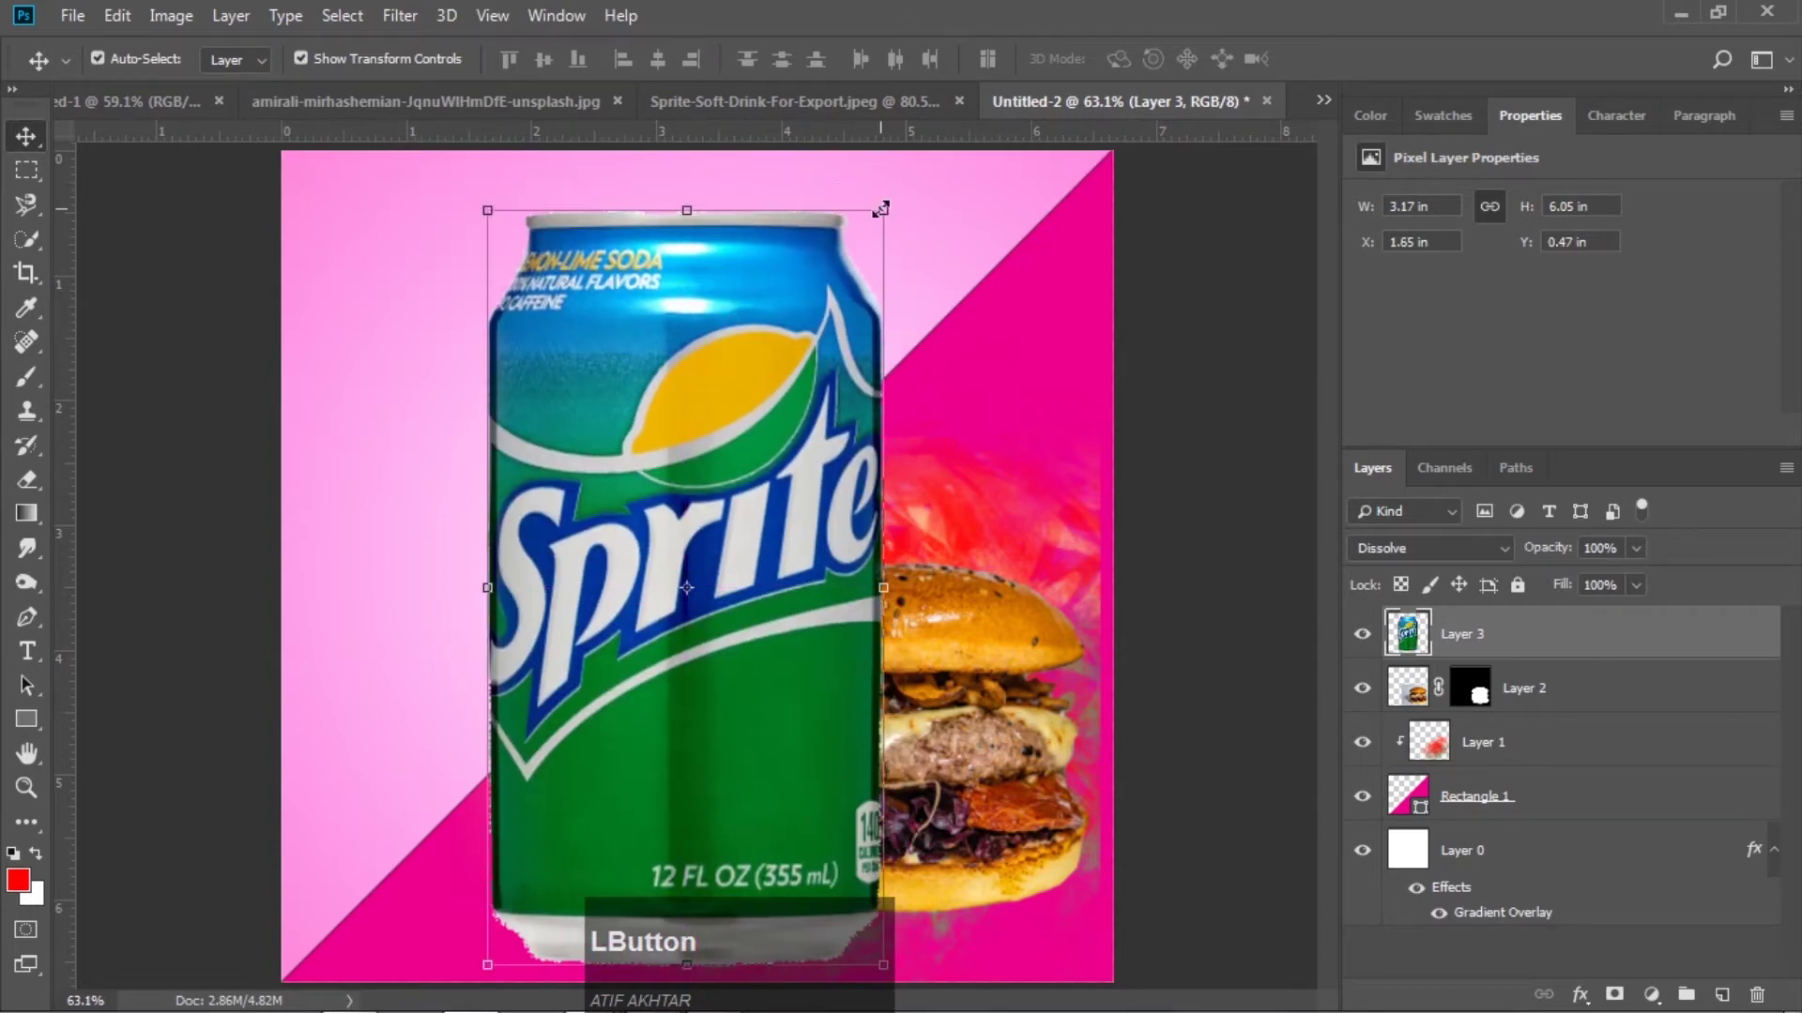
Scale the Sprite can to about 59% and place it directly beside the burger's left edge
drag(880, 208, 672, 514)
drag(648, 657, 686, 611)
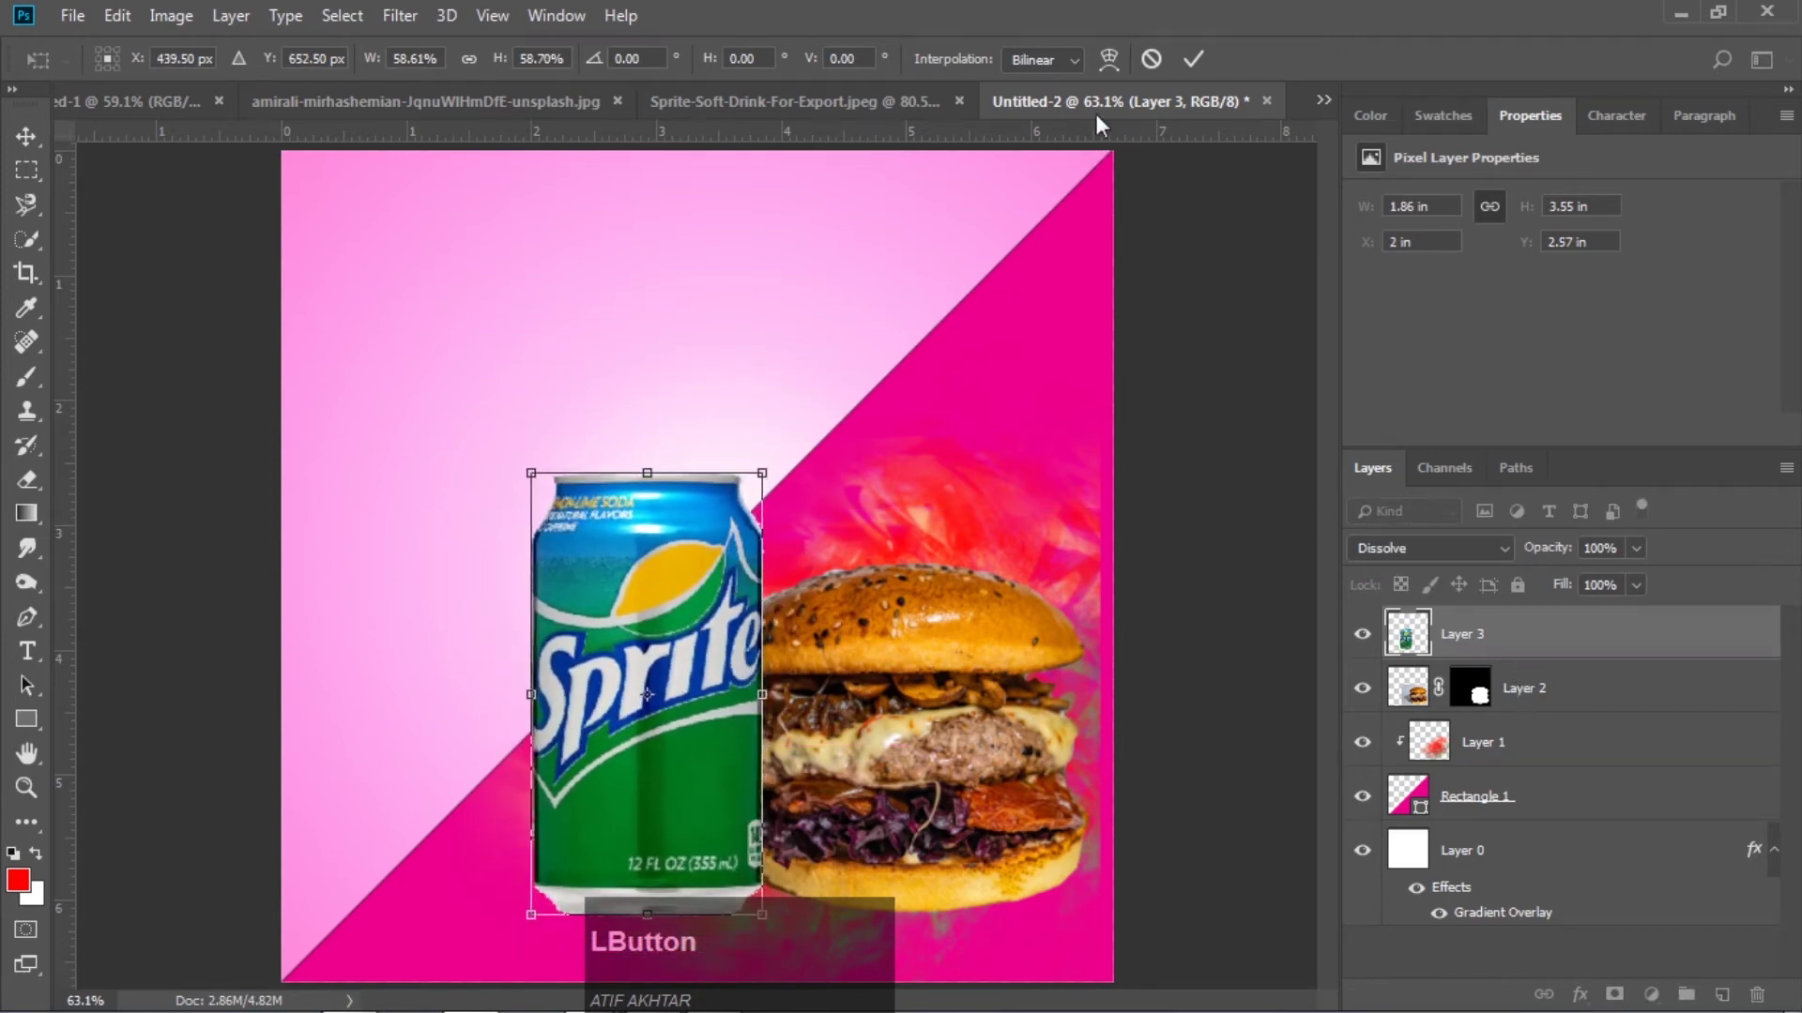
click(1187, 63)
Put the can layer beneath the burger layer and nudge the can slightly right behind the burger
drag(1558, 642, 1551, 702)
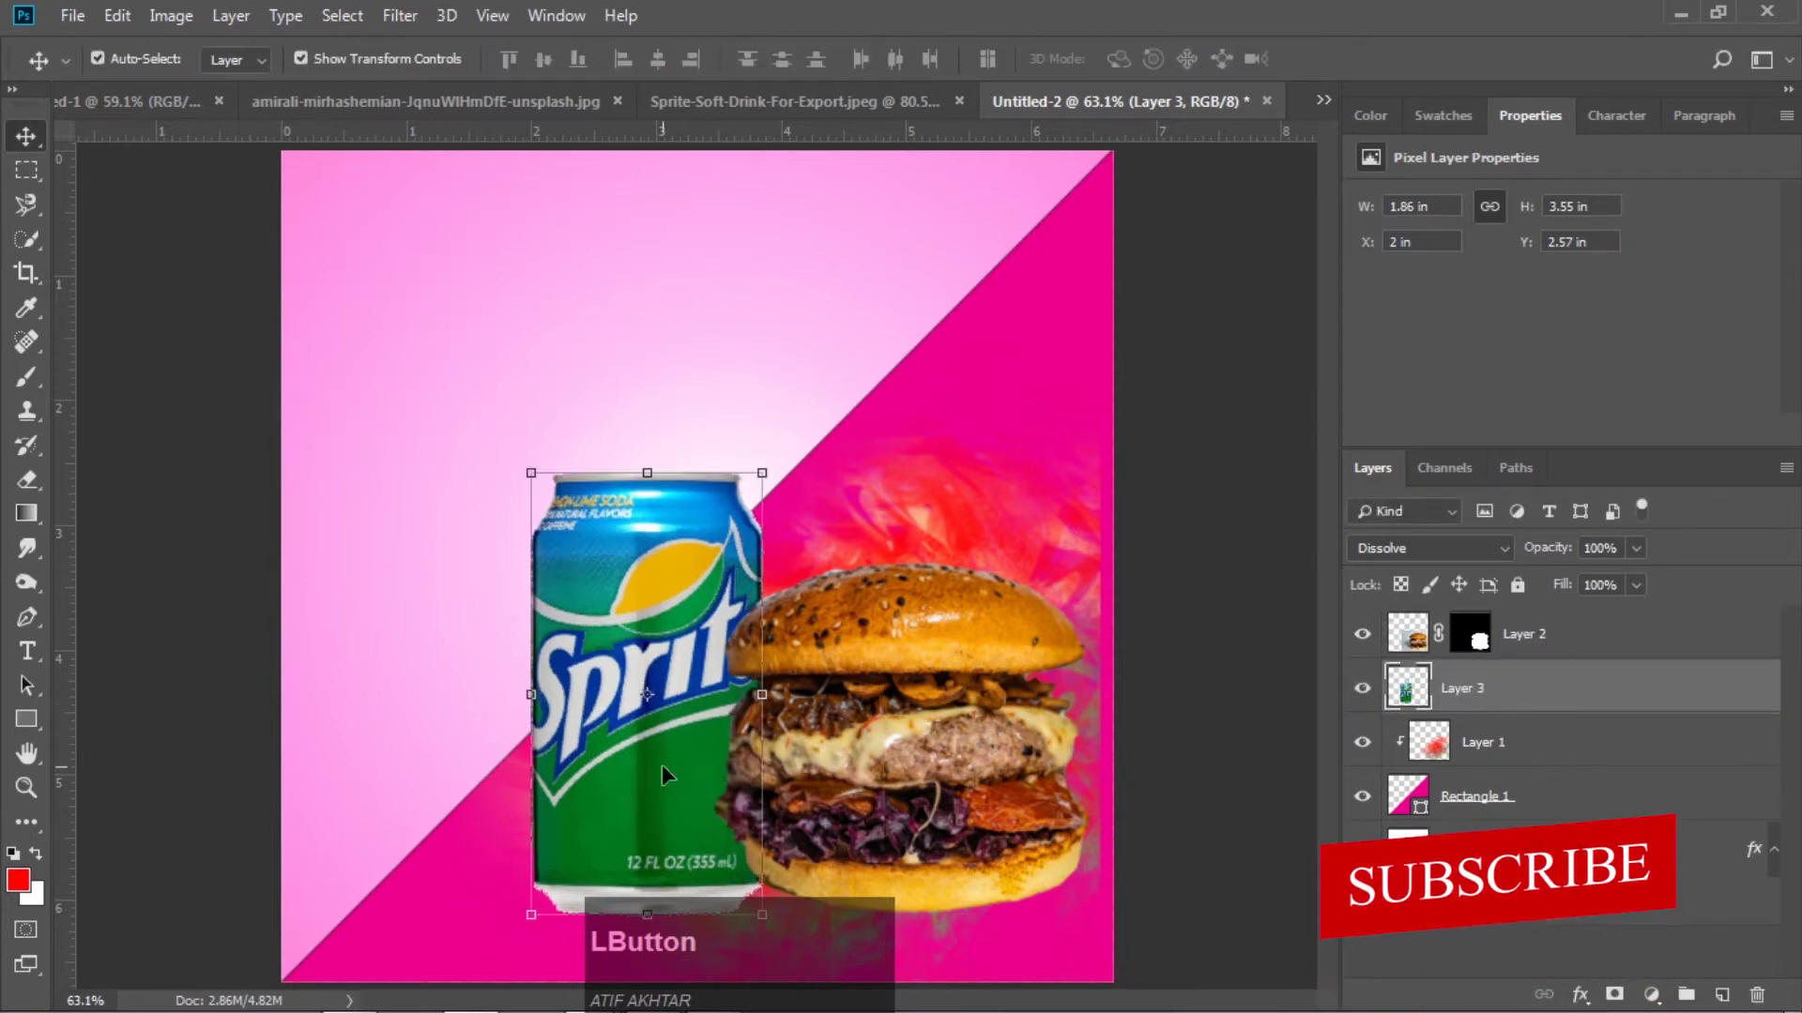
drag(672, 774, 691, 774)
click(1173, 389)
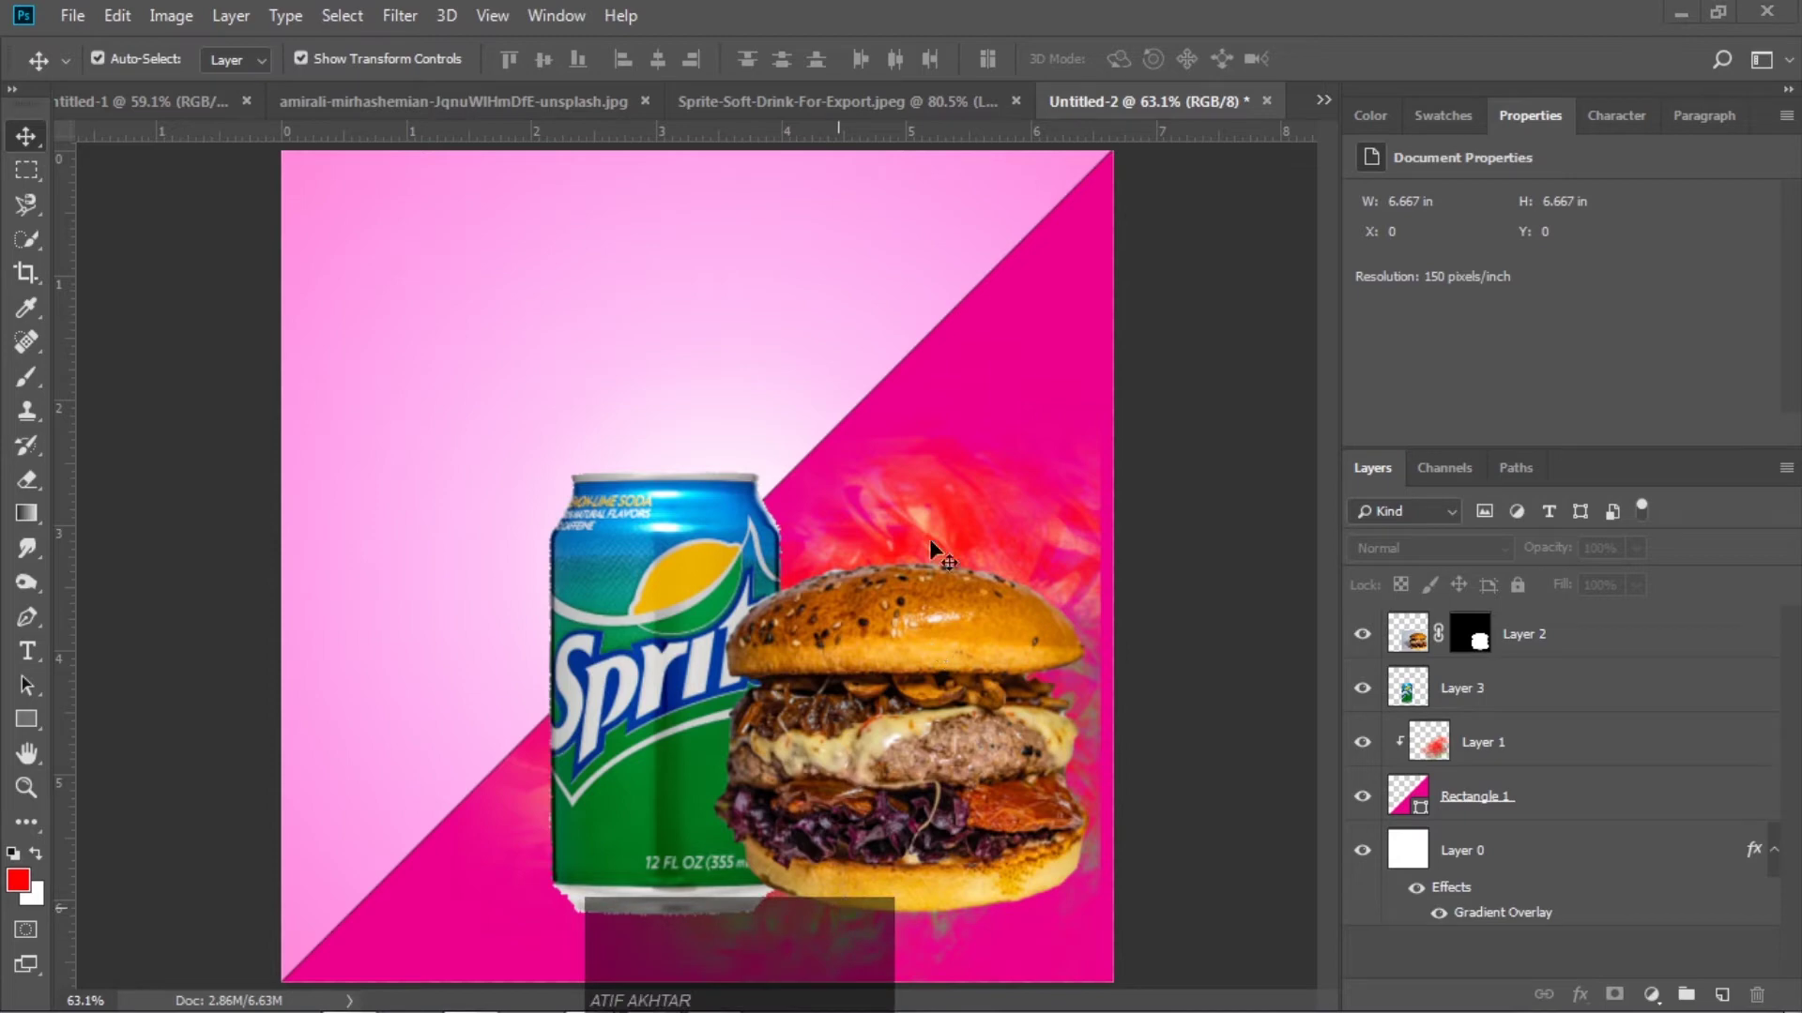
Draw a wide rectangle shape of about 1201 × 115 px across the poster's bottom edge
scroll(930, 542, down, 1)
click(28, 786)
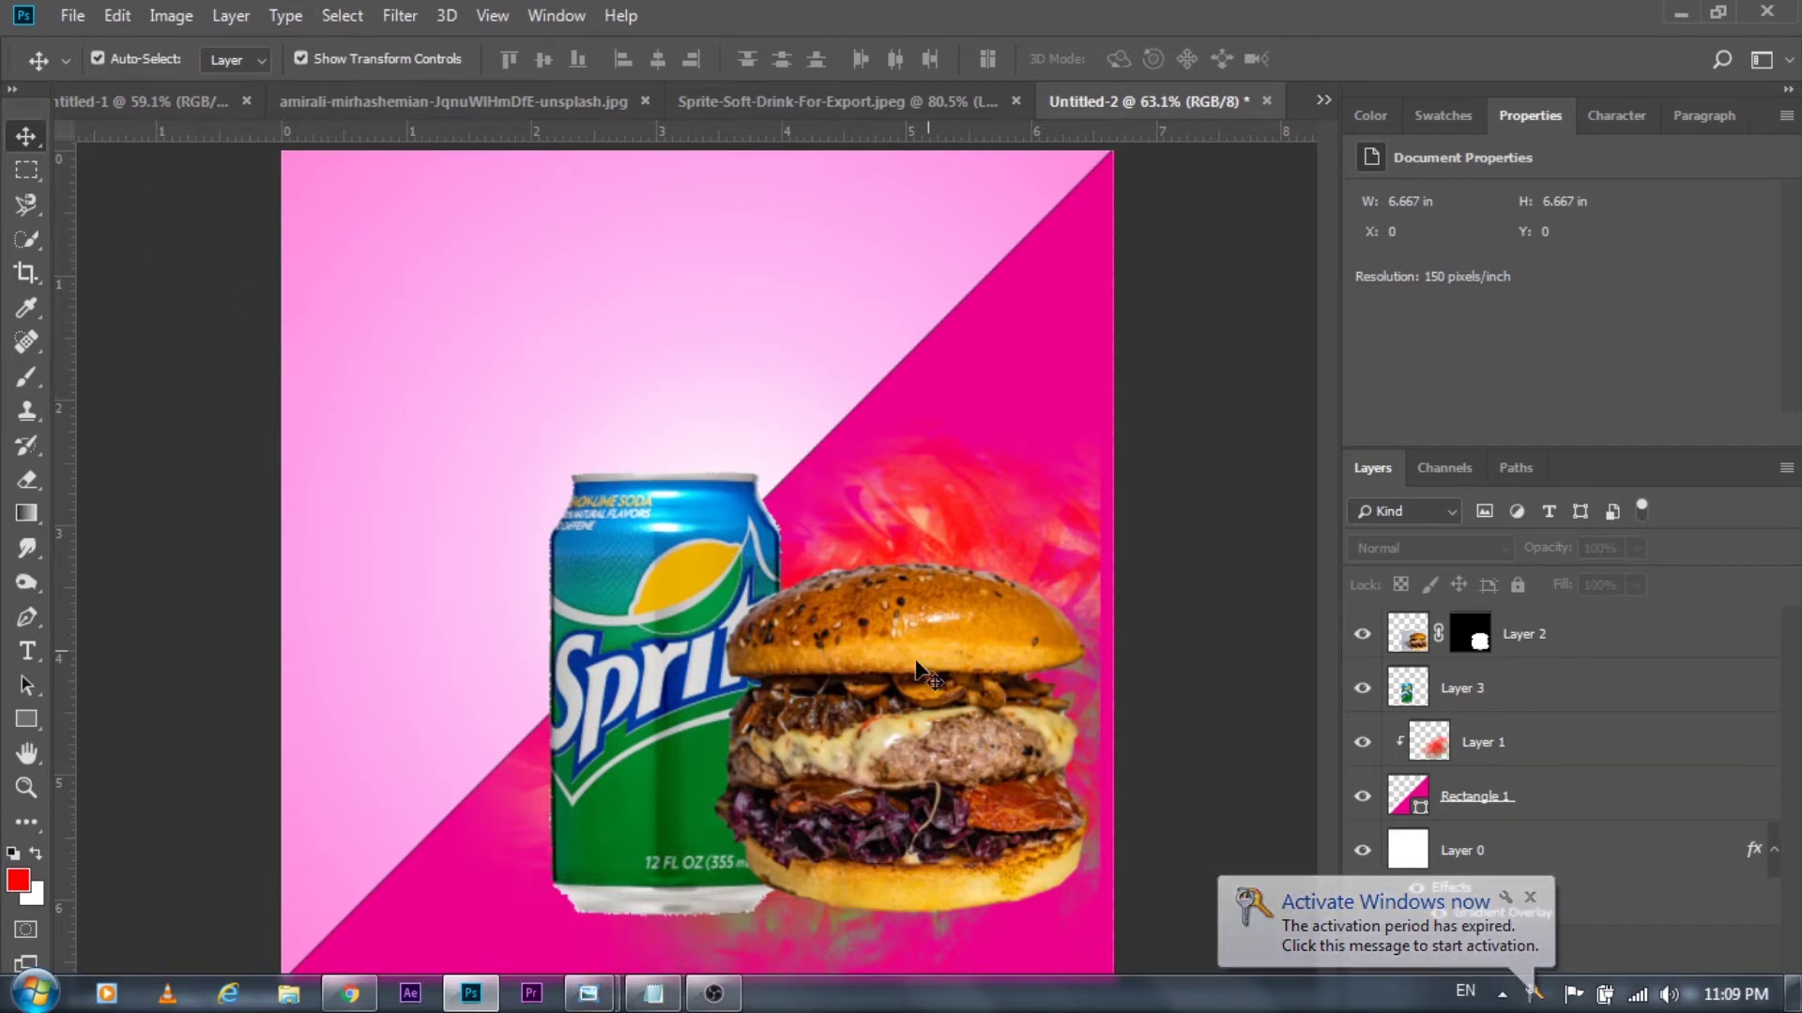
key(alt)
scroll(997, 708, down, 3)
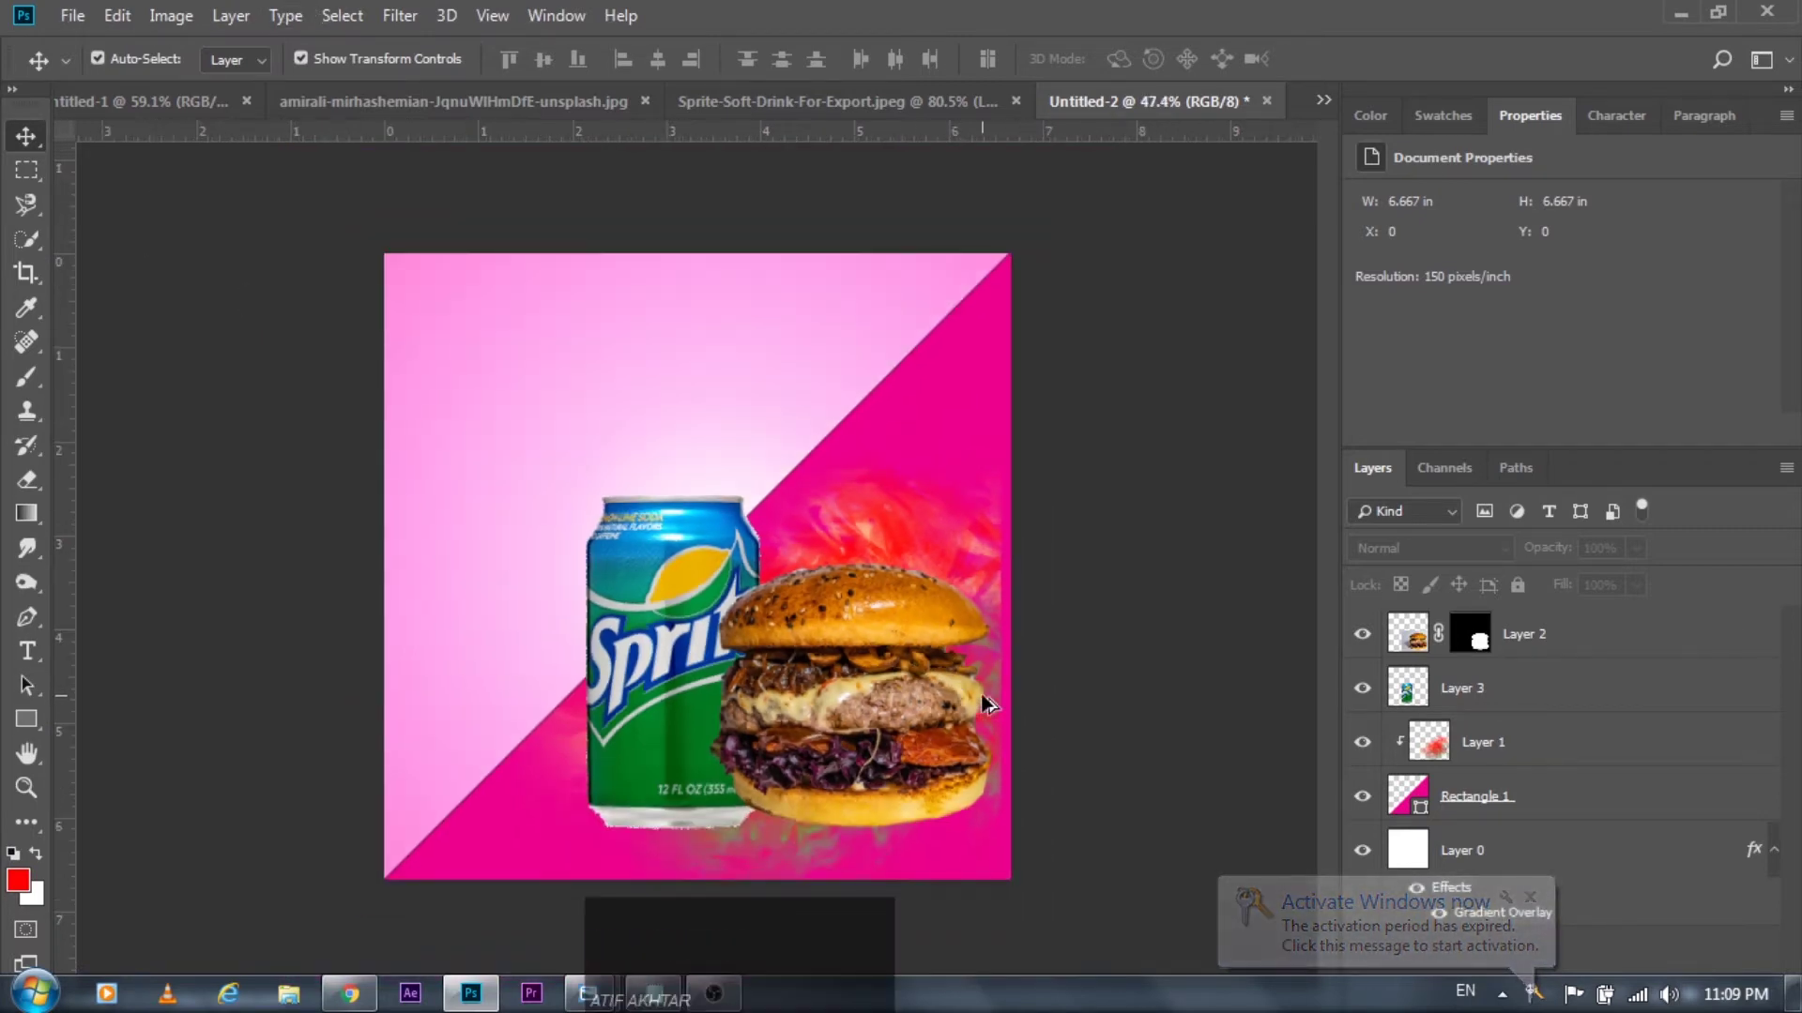
click(37, 720)
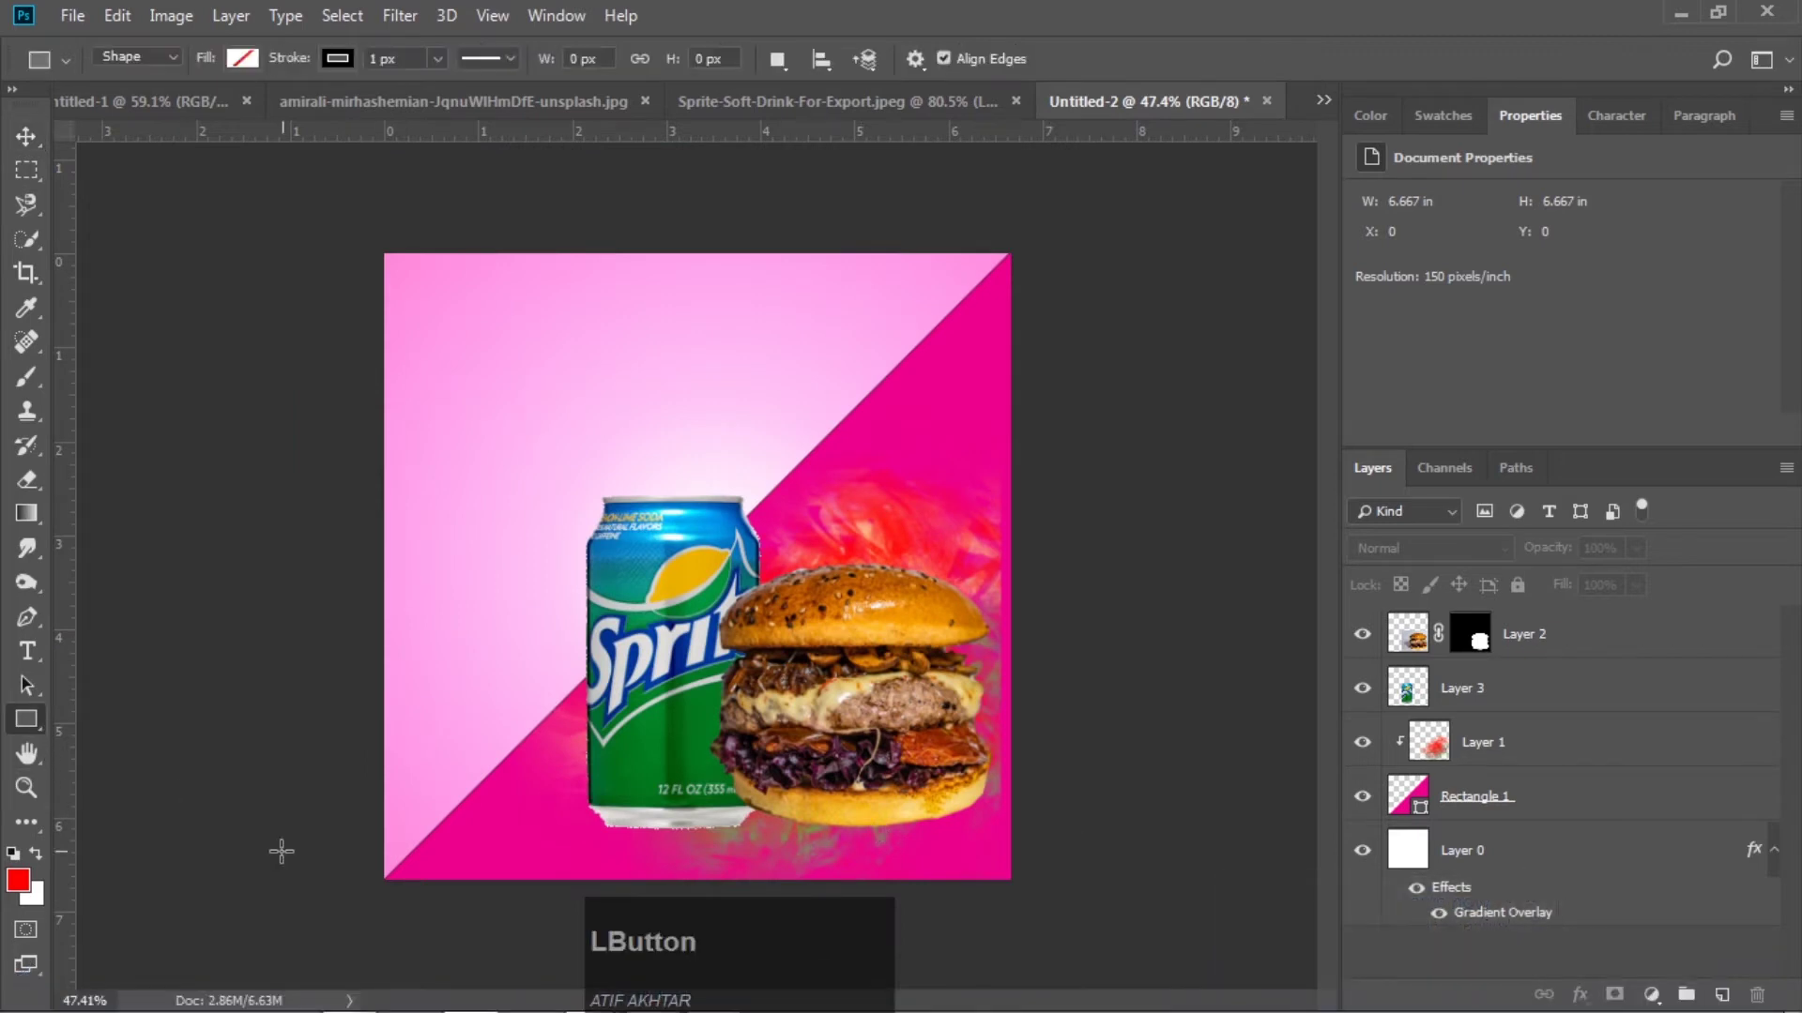
drag(319, 826, 1071, 896)
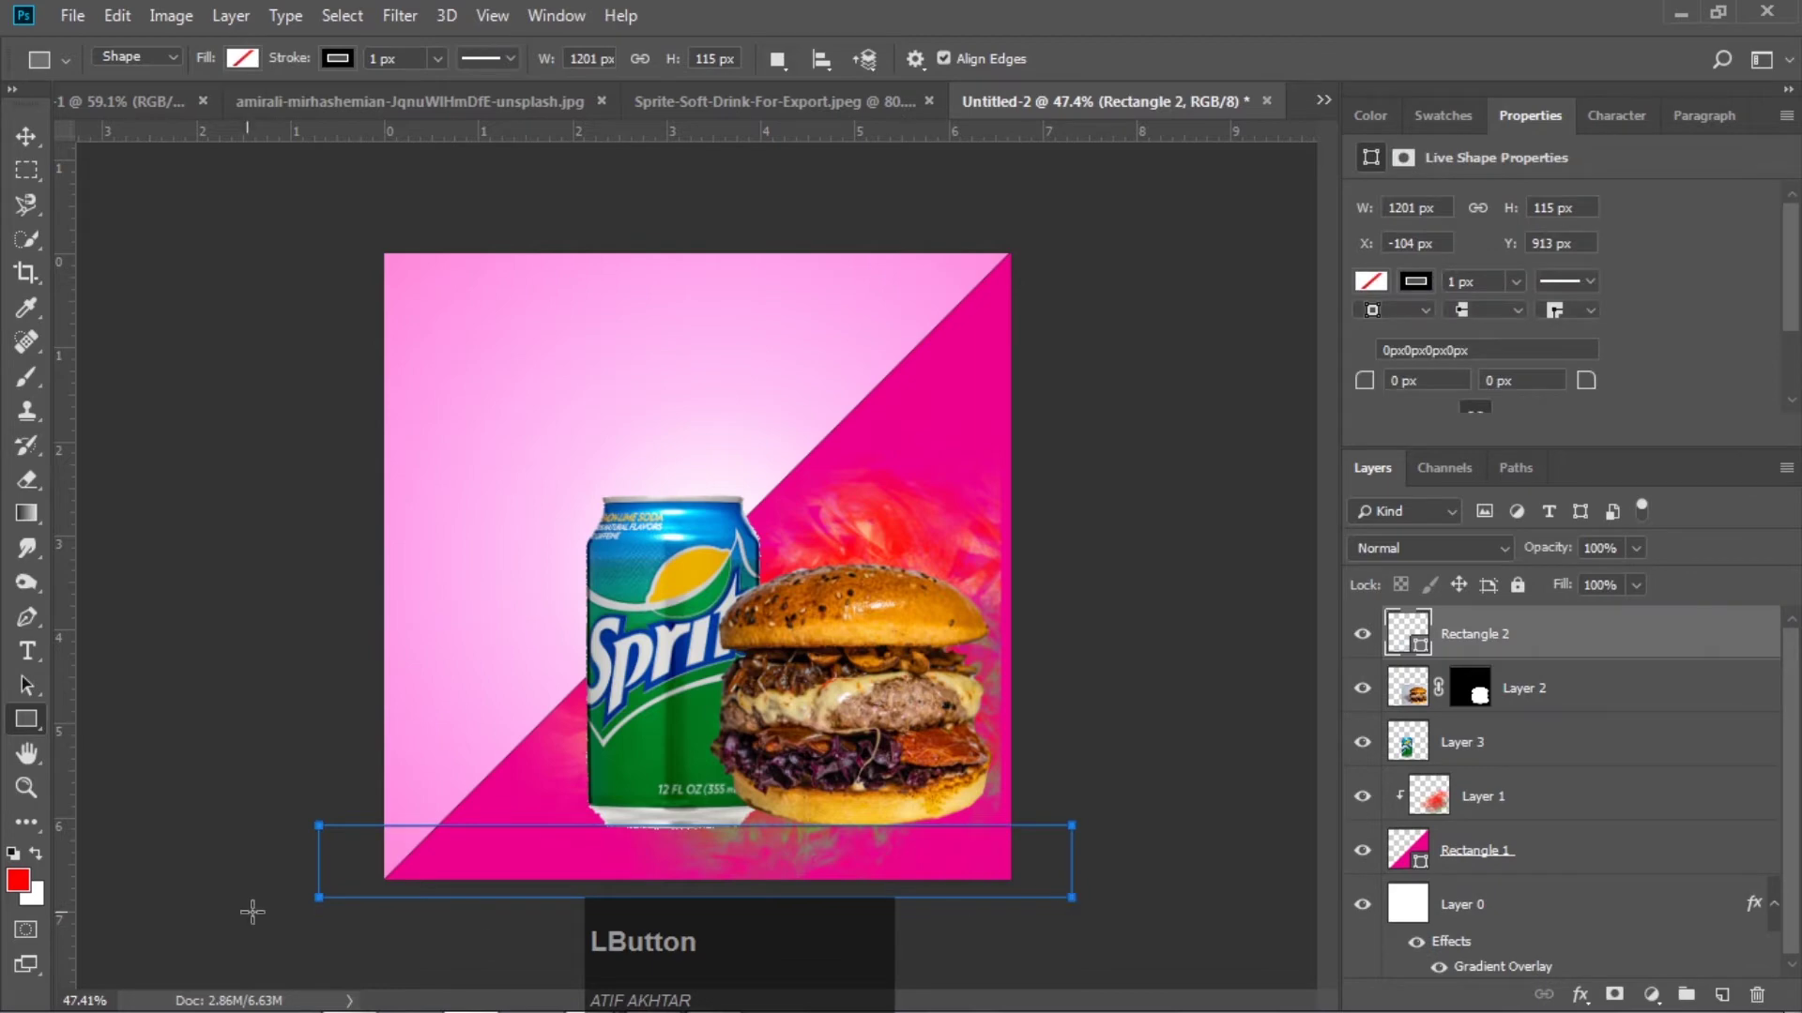
Fill the bottom rectangle with white and move its layer beneath the can and burger layers
click(1368, 281)
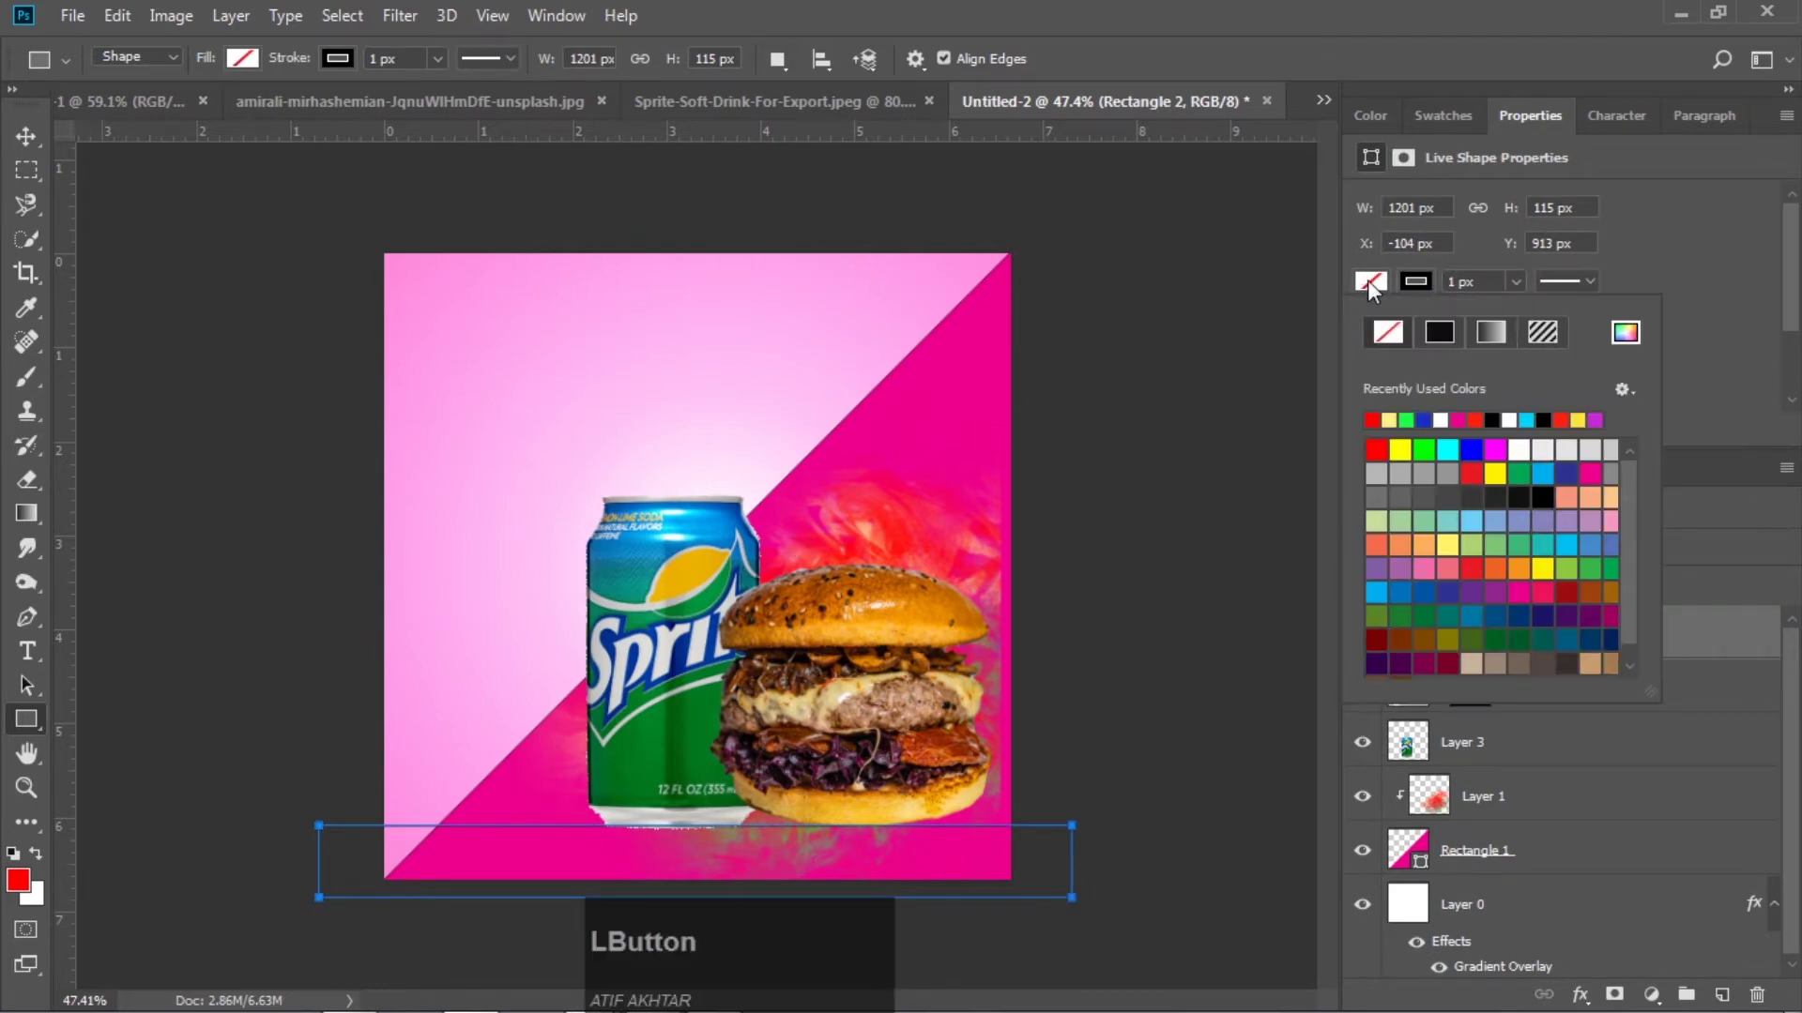
click(1442, 417)
click(26, 137)
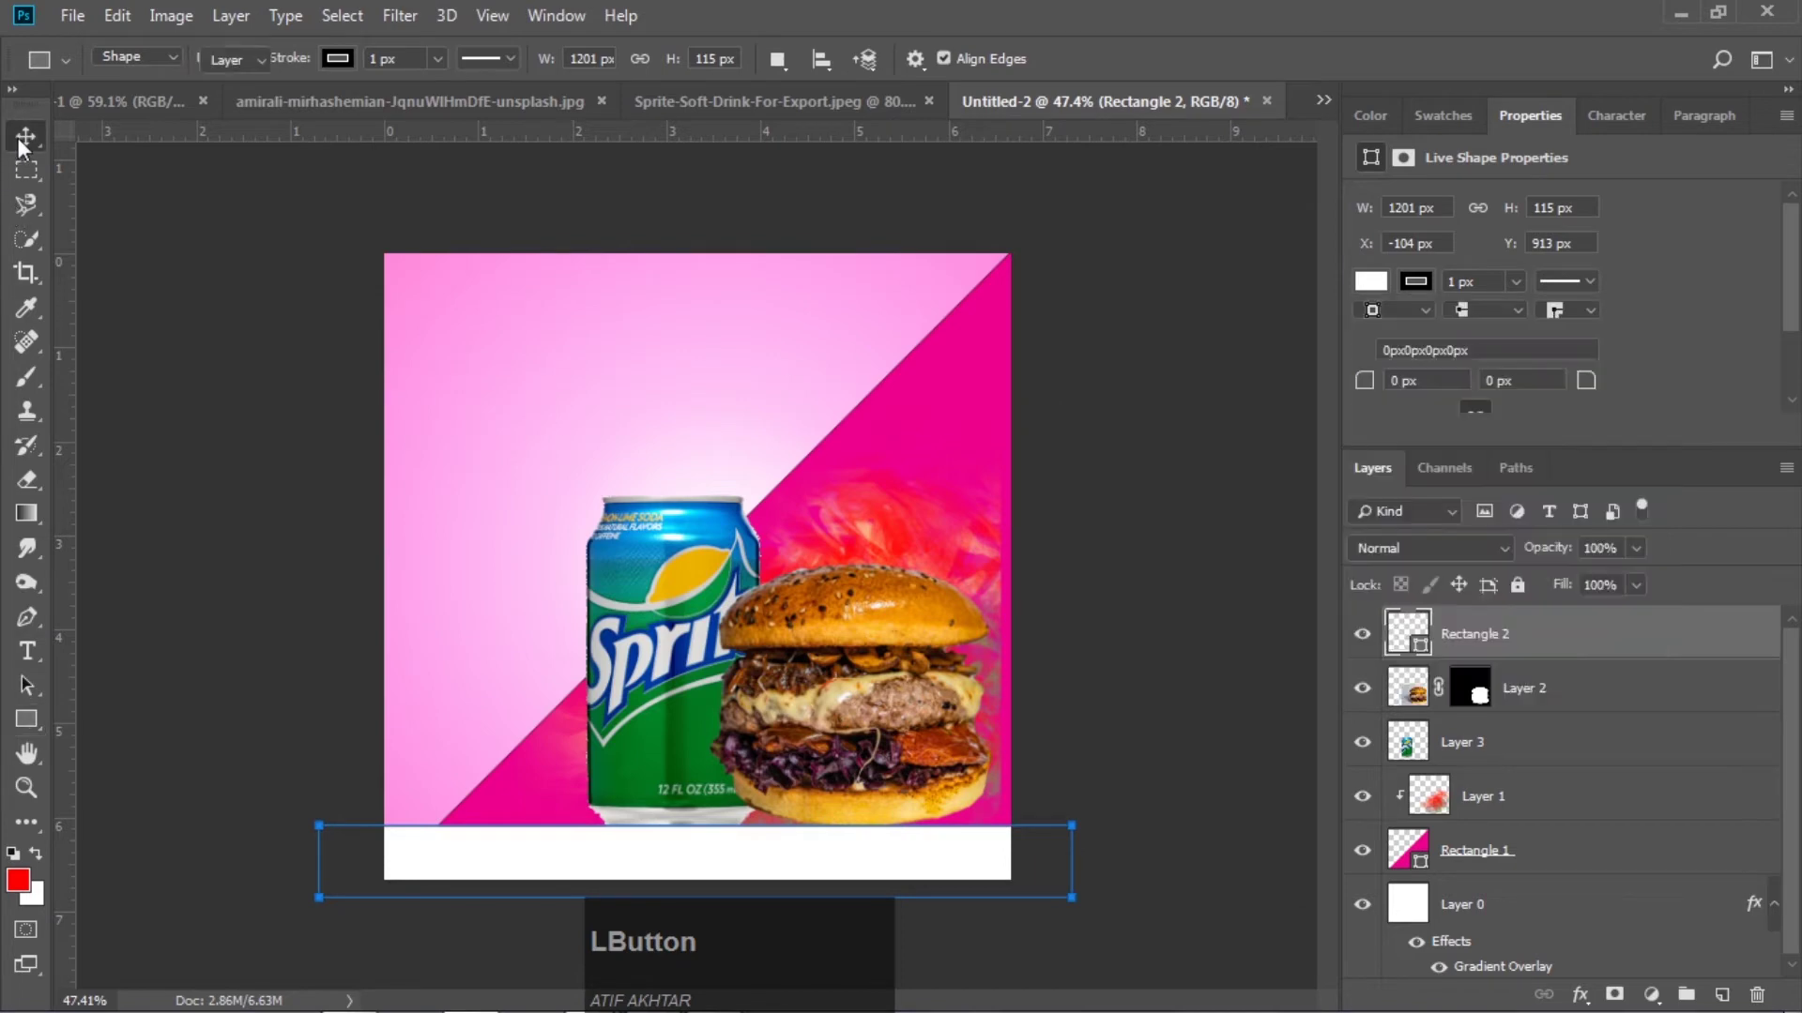
click(26, 137)
click(1116, 667)
drag(1548, 635, 1582, 752)
click(1079, 614)
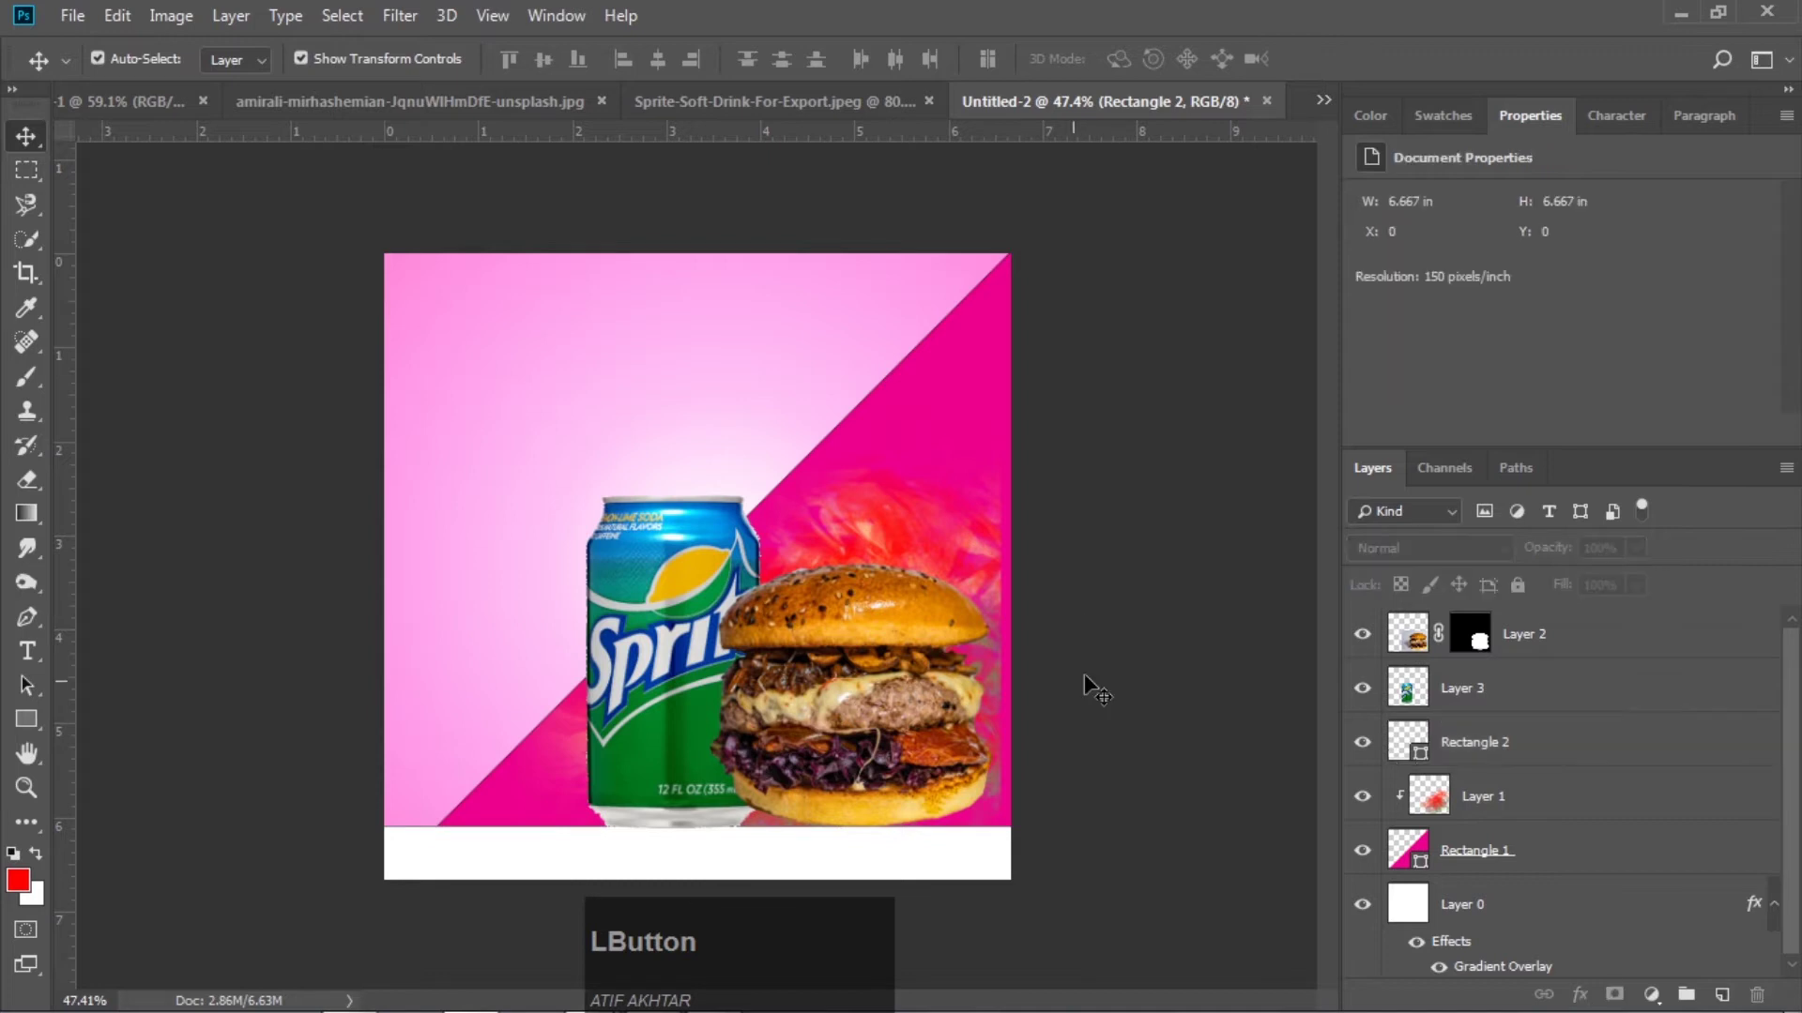
Nudge the burger slightly down and shift the Sprite can right so it sits further behind the burger
click(899, 634)
key(Down)
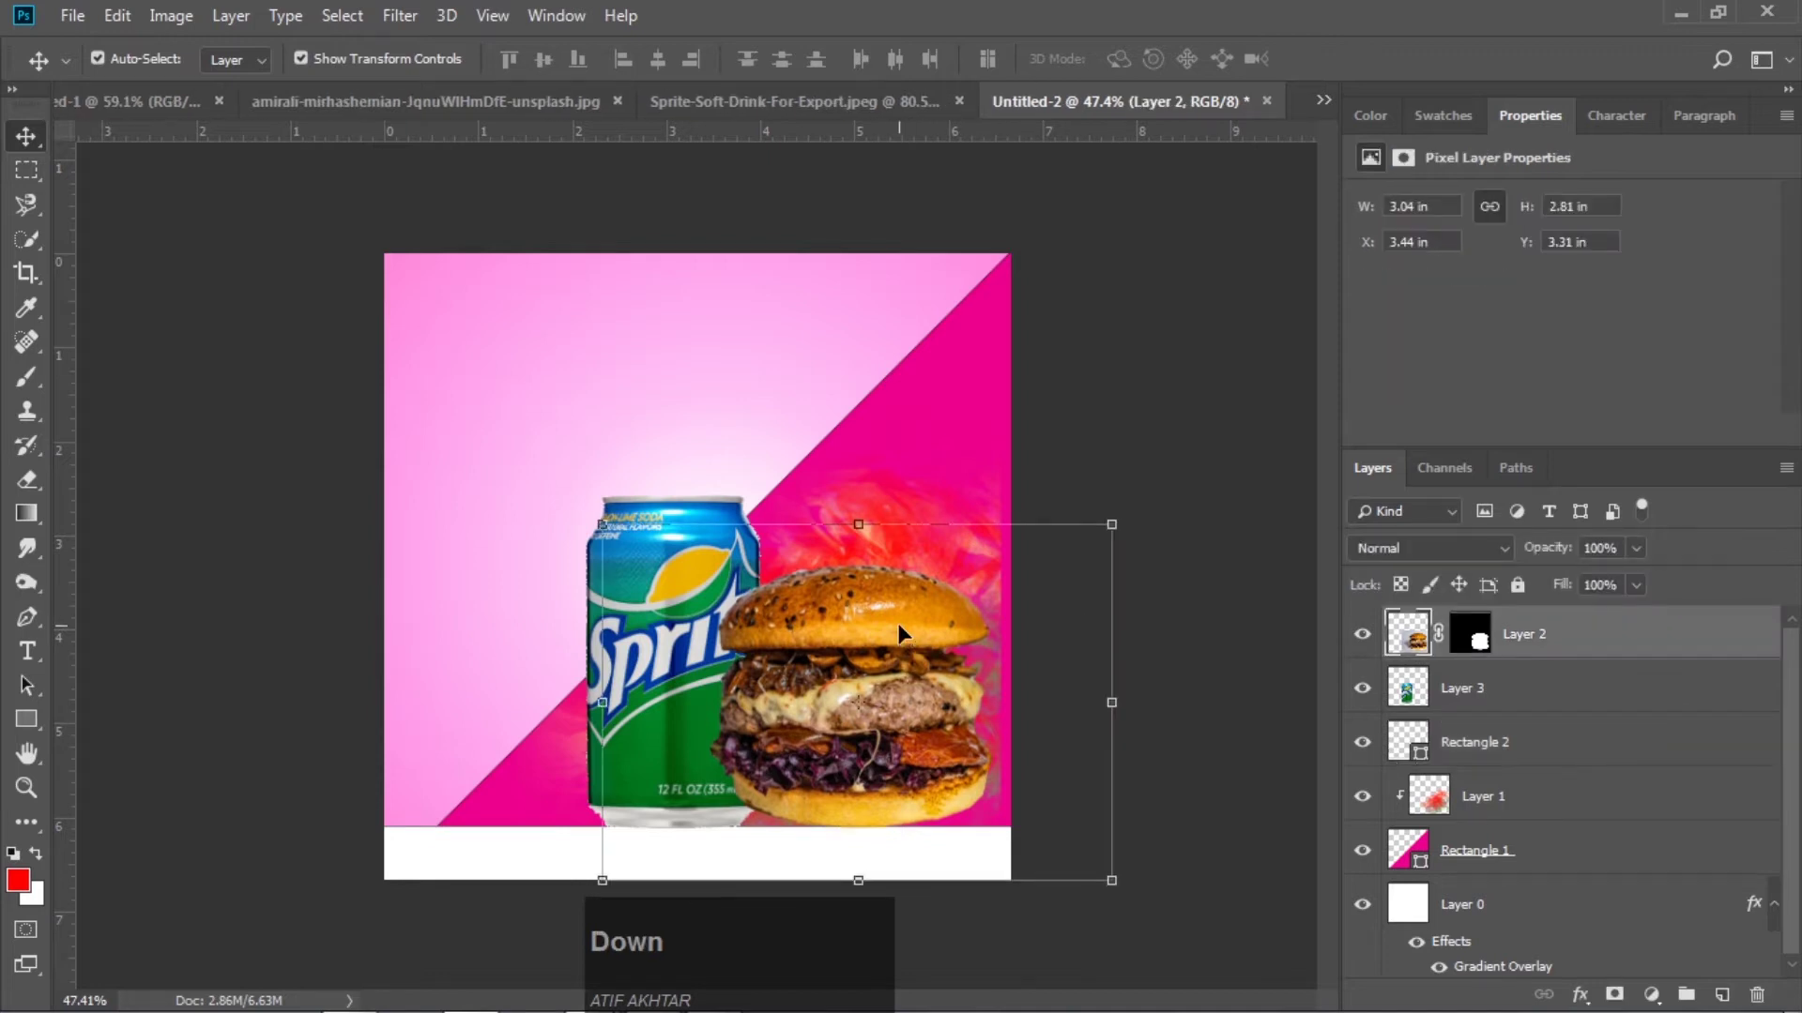
click(691, 667)
key(Right)
key(Right)
key(Right)
key(Right)
key(Right)
key(Right)
key(Right)
key(Right)
key(Right)
key(Right)
key(Right)
key(Right)
key(Right)
key(Right)
key(Right)
key(Right)
key(Right)
key(Right)
key(Right)
key(Right)
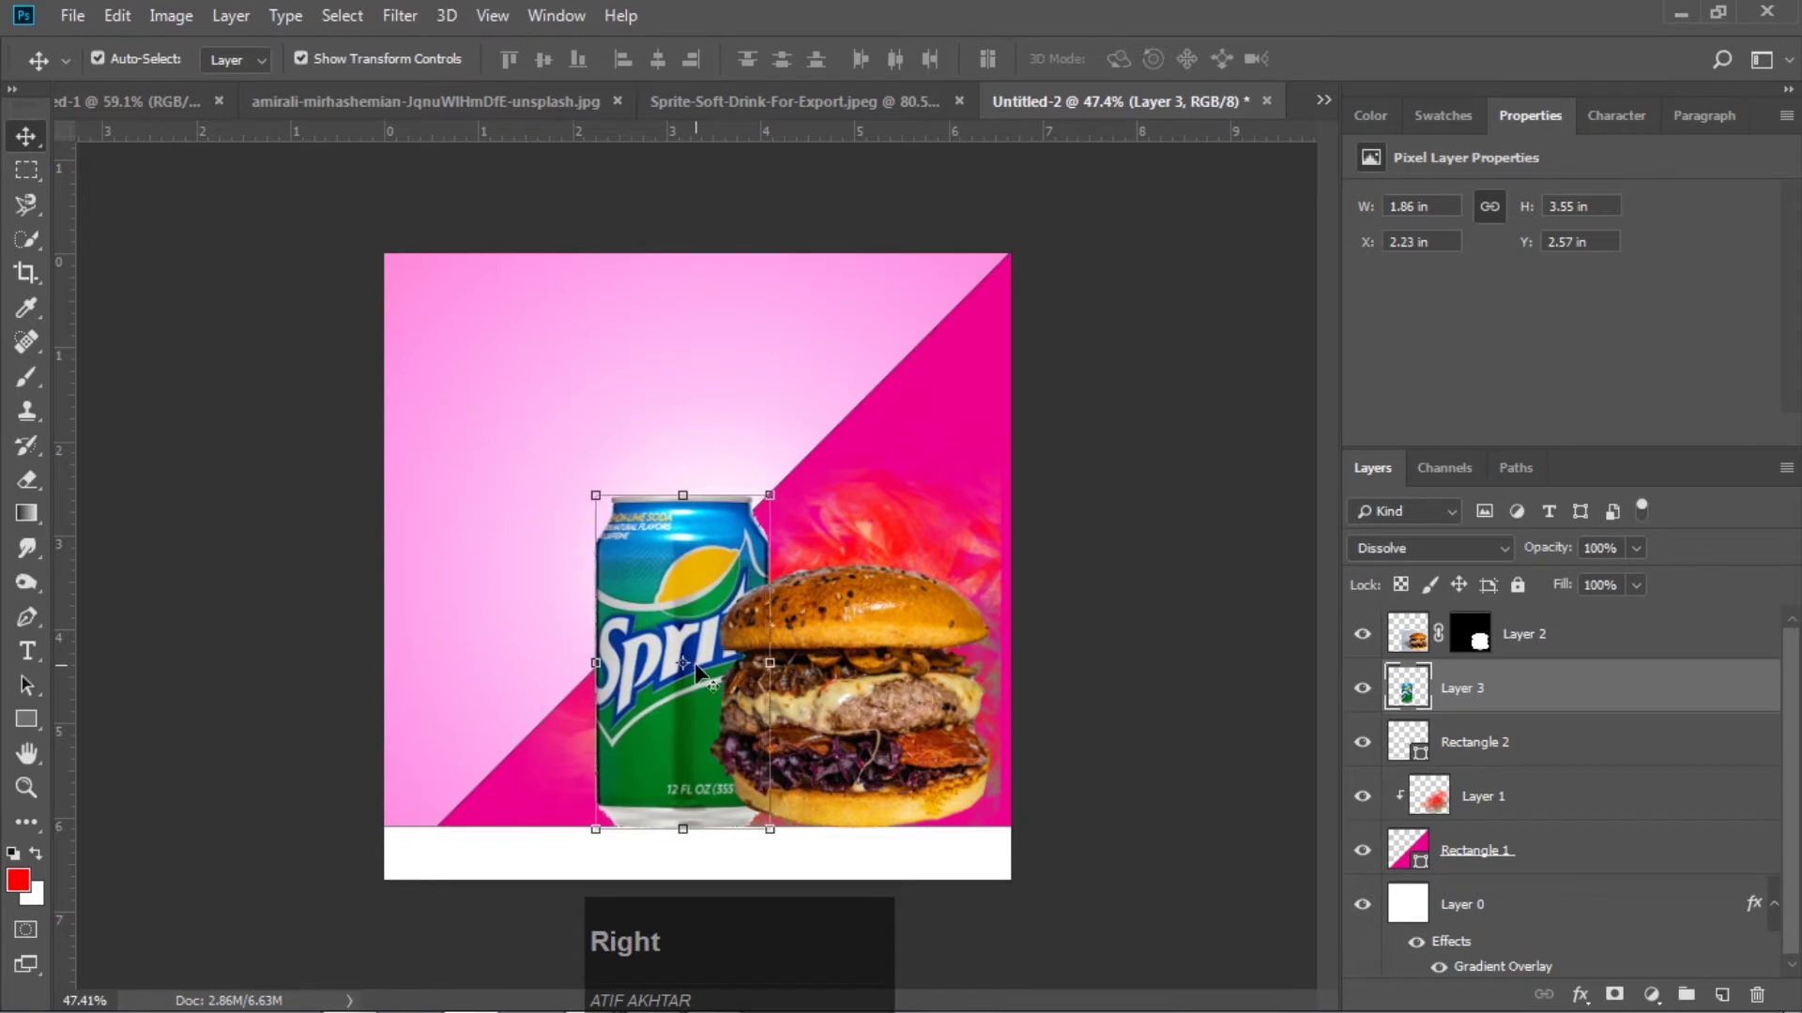
key(Right)
key(Right)
key(Right)
key(Right)
key(Right)
key(Right)
key(Right)
key(Right)
key(Right)
key(Right)
key(Right)
key(Right)
key(Right)
key(Right)
key(Right)
key(Right)
key(Right)
key(Right)
key(Right)
key(Right)
key(Right)
key(Right)
key(Right)
key(Right)
key(Right)
key(Right)
key(Right)
key(Right)
key(Right)
key(Right)
key(Right)
key(Right)
key(Right)
key(Right)
key(Right)
key(Right)
key(Right)
key(Right)
key(Right)
key(Right)
key(Right)
key(Right)
key(Right)
key(Right)
key(Right)
key(Right)
click(1106, 448)
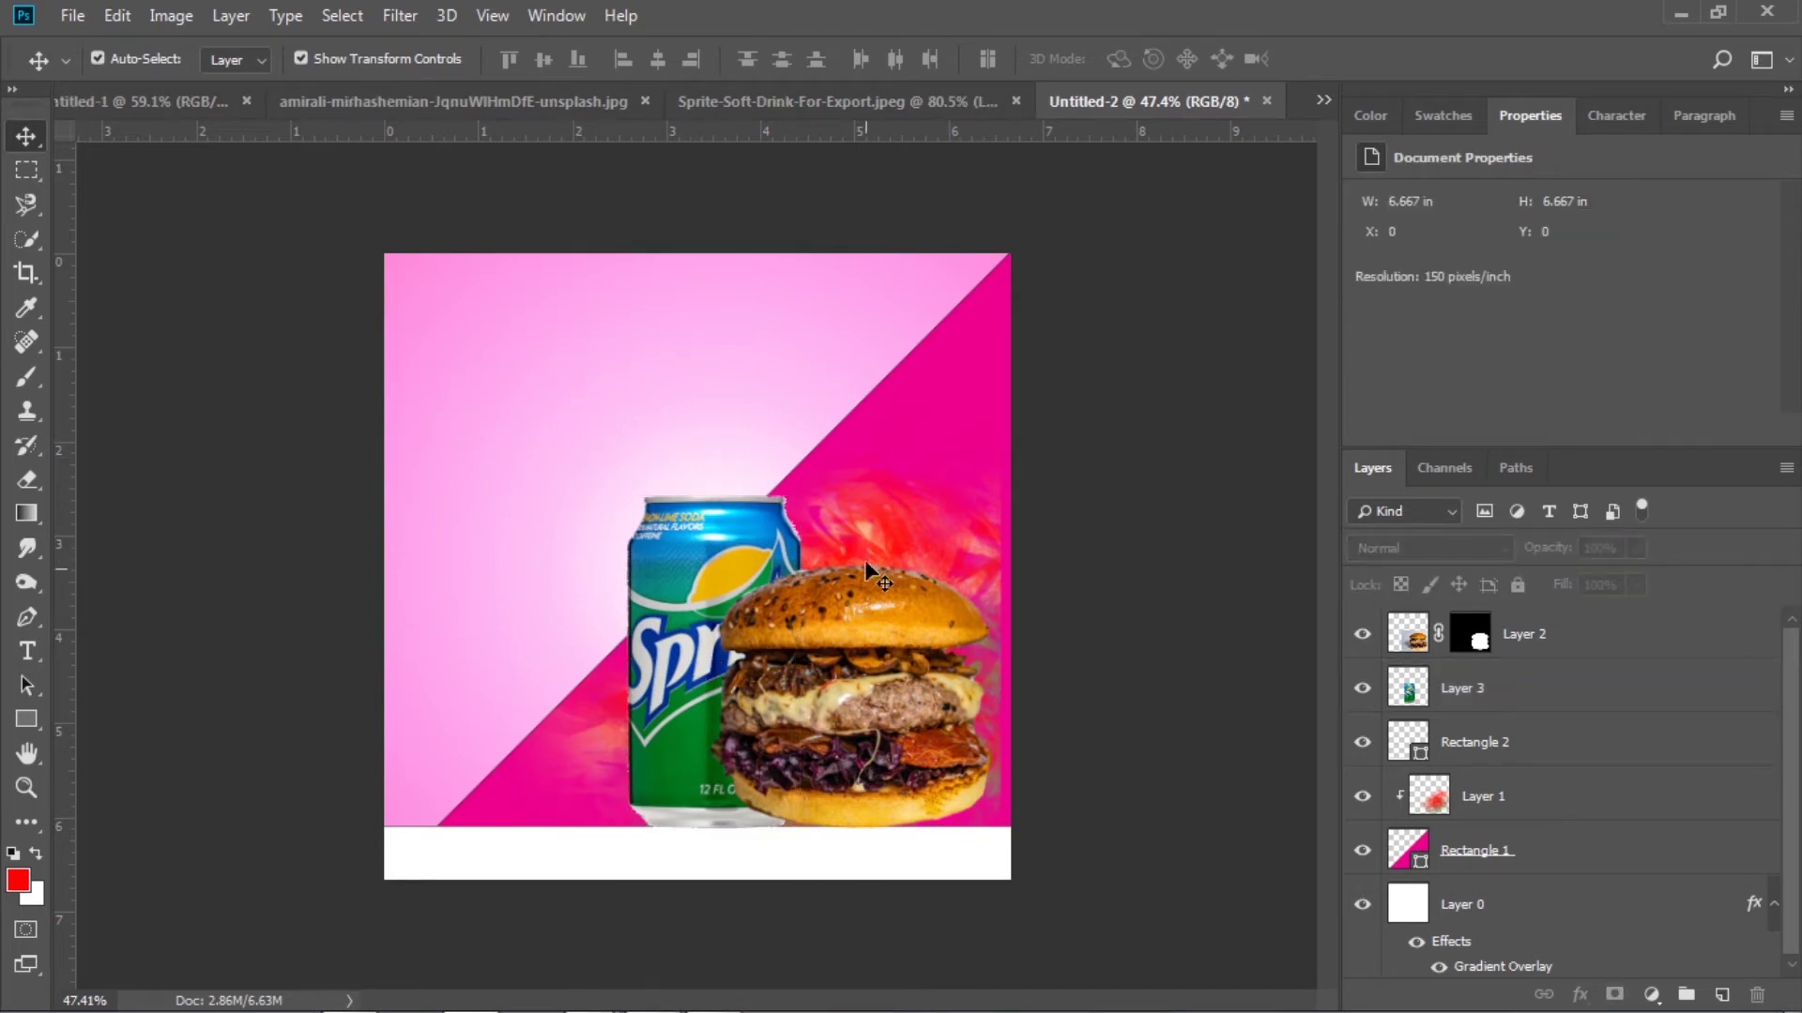
Nudge the burger right until it sits close to the poster's right edge
click(864, 606)
key(Right)
key(Right)
key(Right)
key(Right)
key(Right)
key(Right)
key(Right)
key(Right)
key(Right)
key(Right)
key(Right)
key(Right)
key(Right)
key(Right)
key(Right)
key(Right)
click(1222, 380)
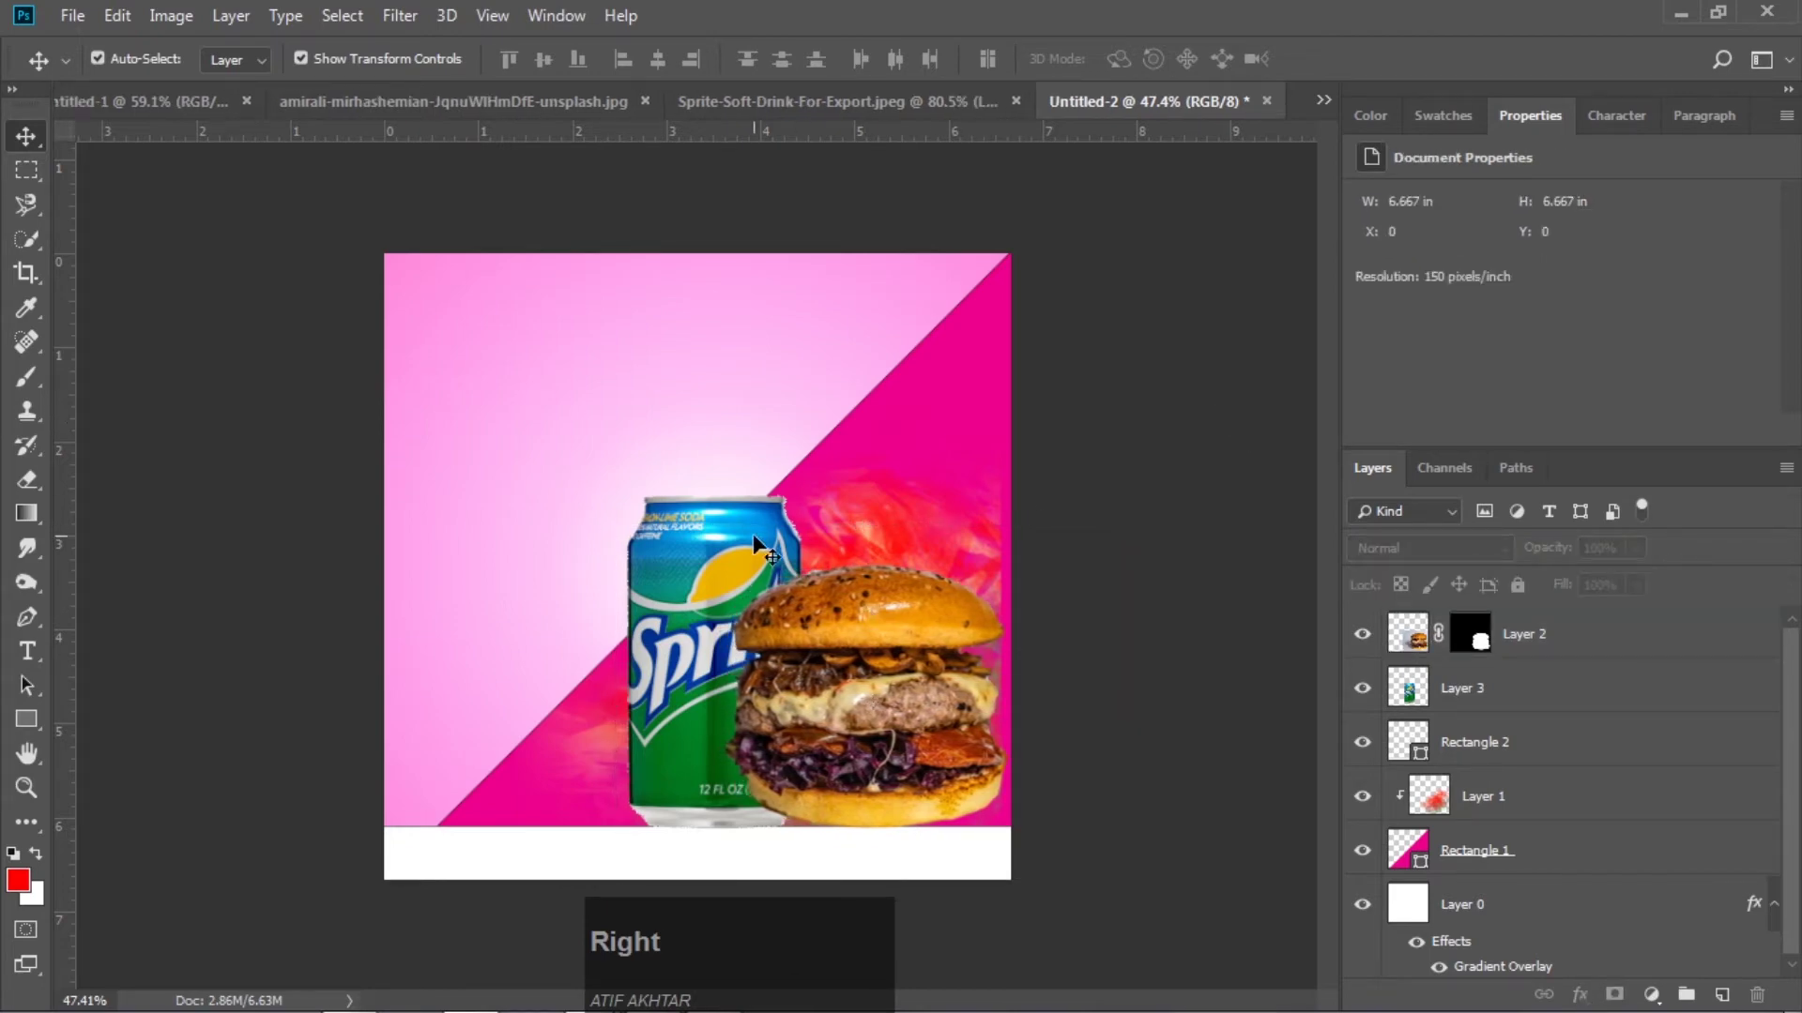
Nudge the Sprite can slightly right to follow the burger
click(747, 535)
key(Right)
key(Right)
key(Right)
key(Right)
key(Right)
key(Right)
key(Right)
click(1185, 371)
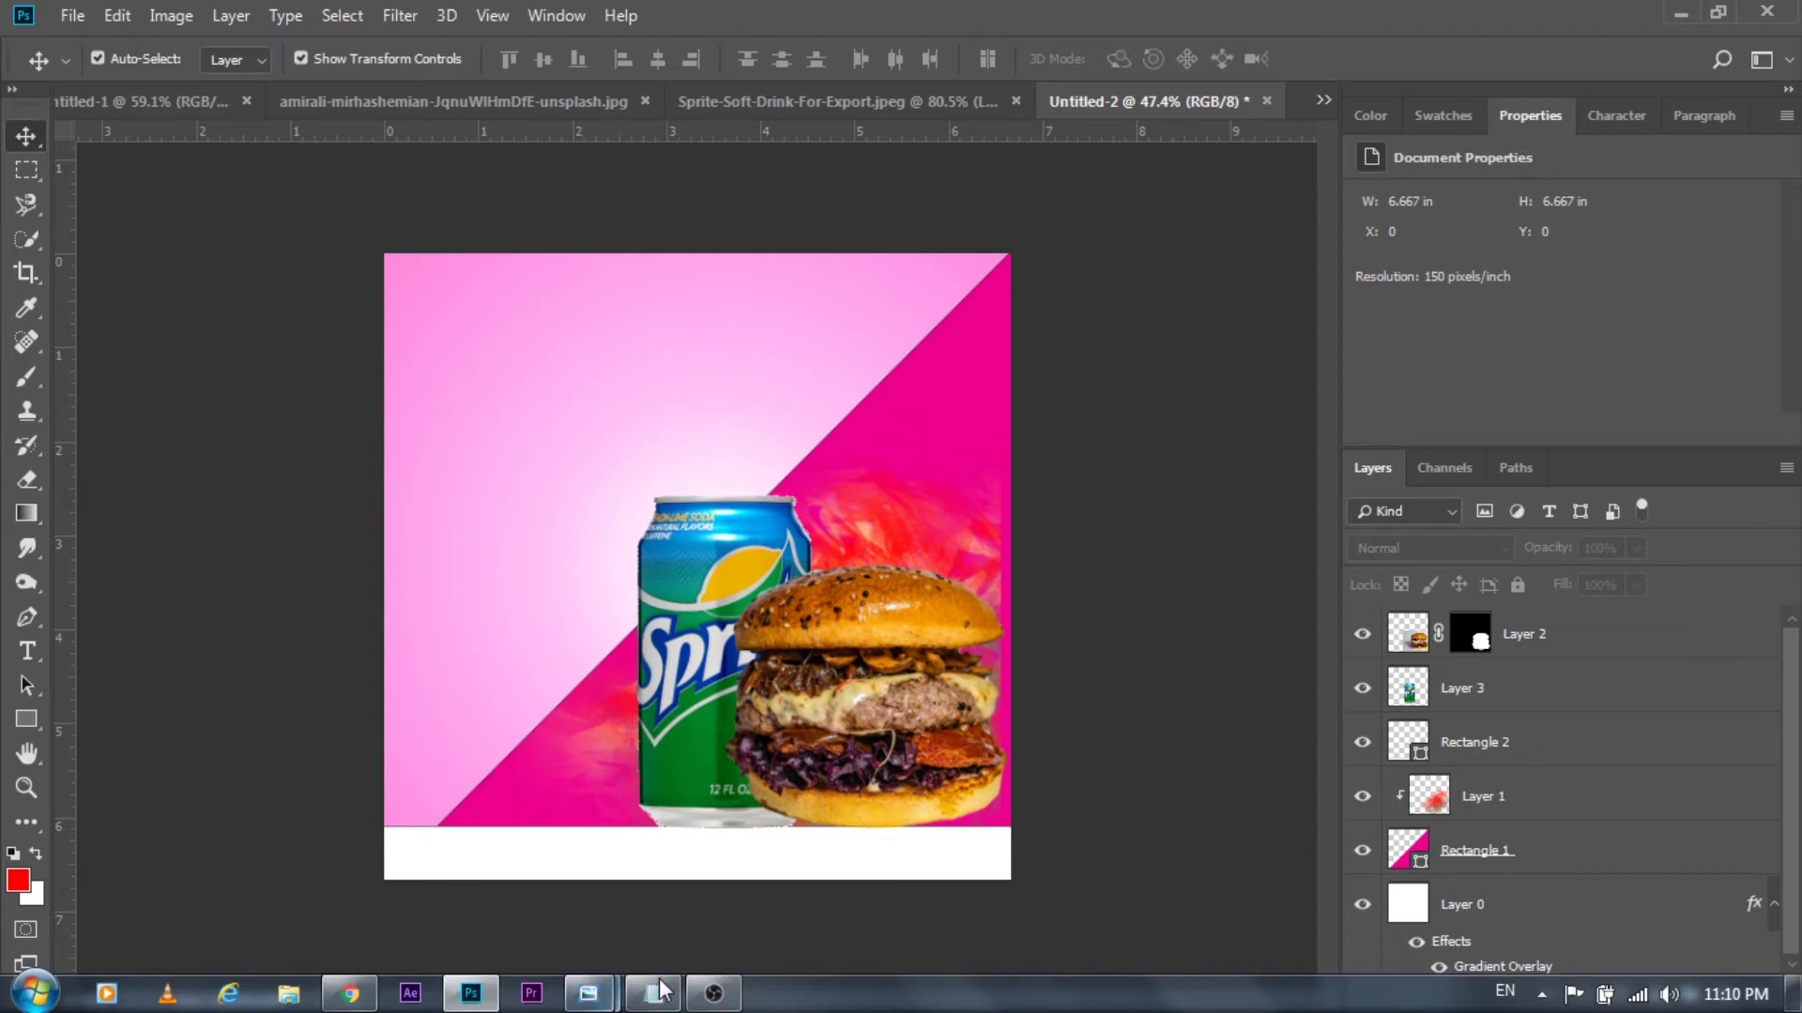
Switch to Notepad and select the title line "World's prettiest restaurants"
click(661, 993)
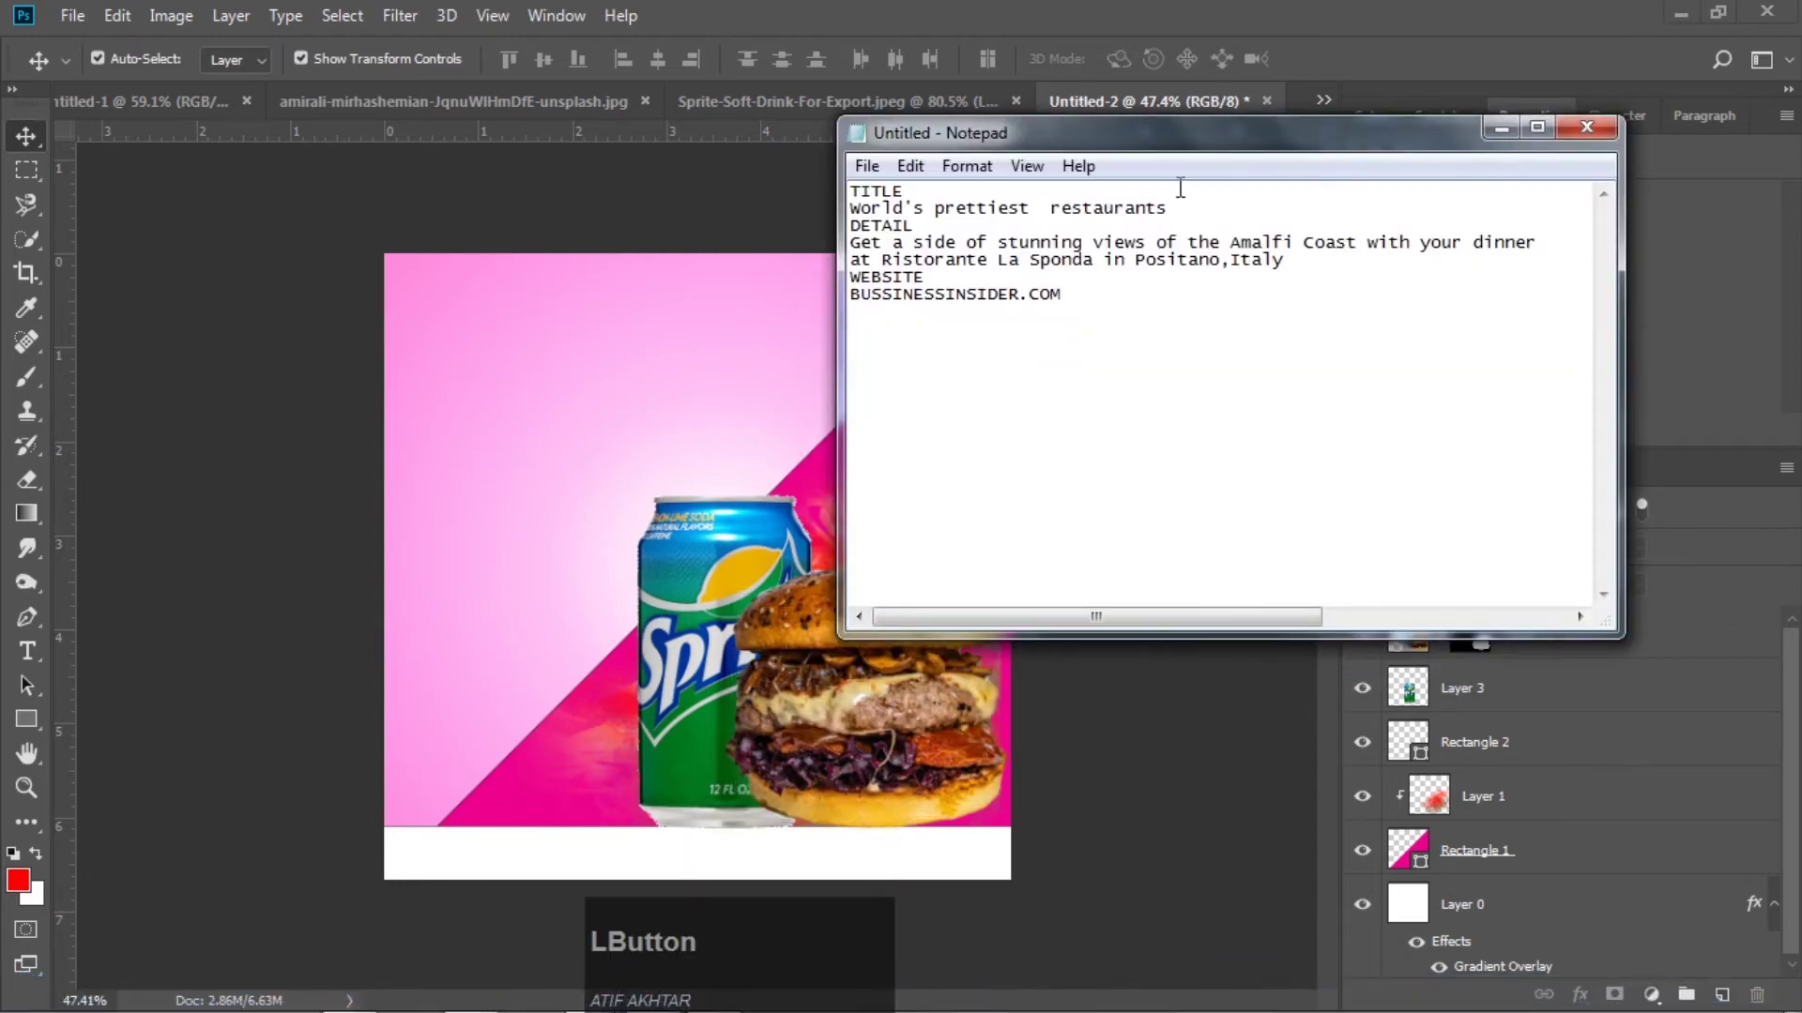
drag(1176, 209, 850, 208)
click(829, 206)
mouse_move(650, 997)
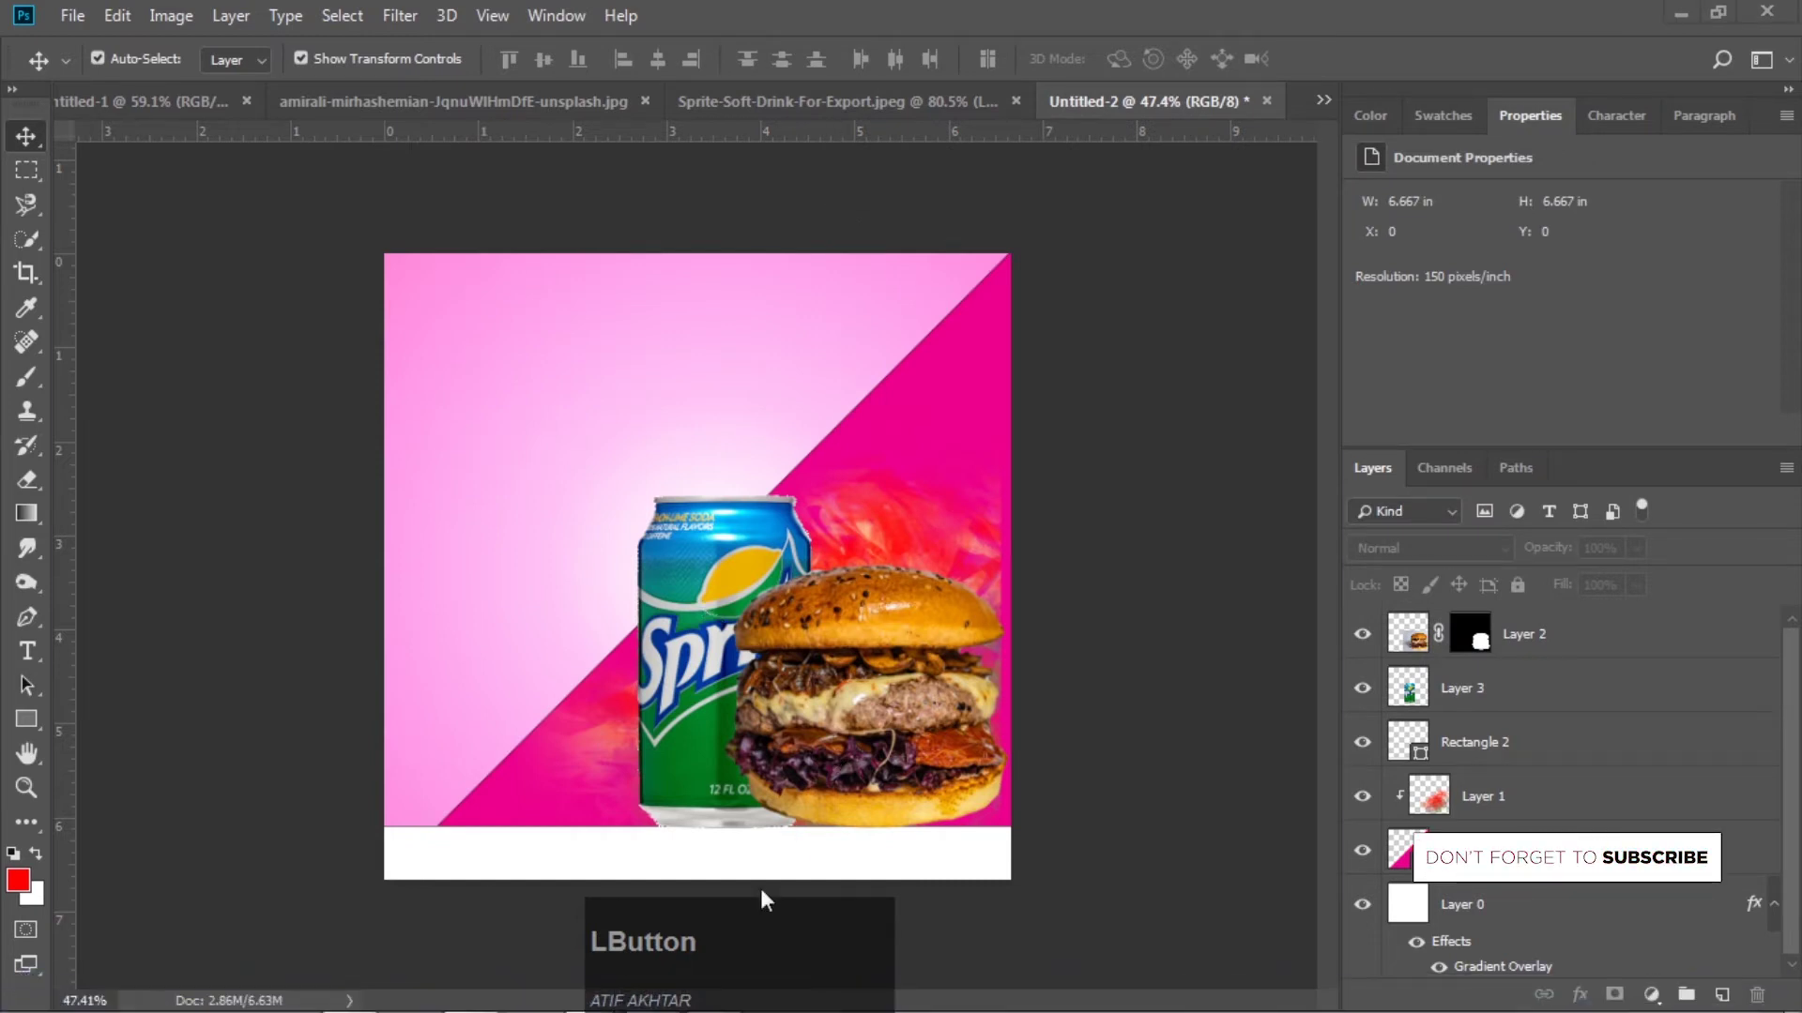
click(649, 1000)
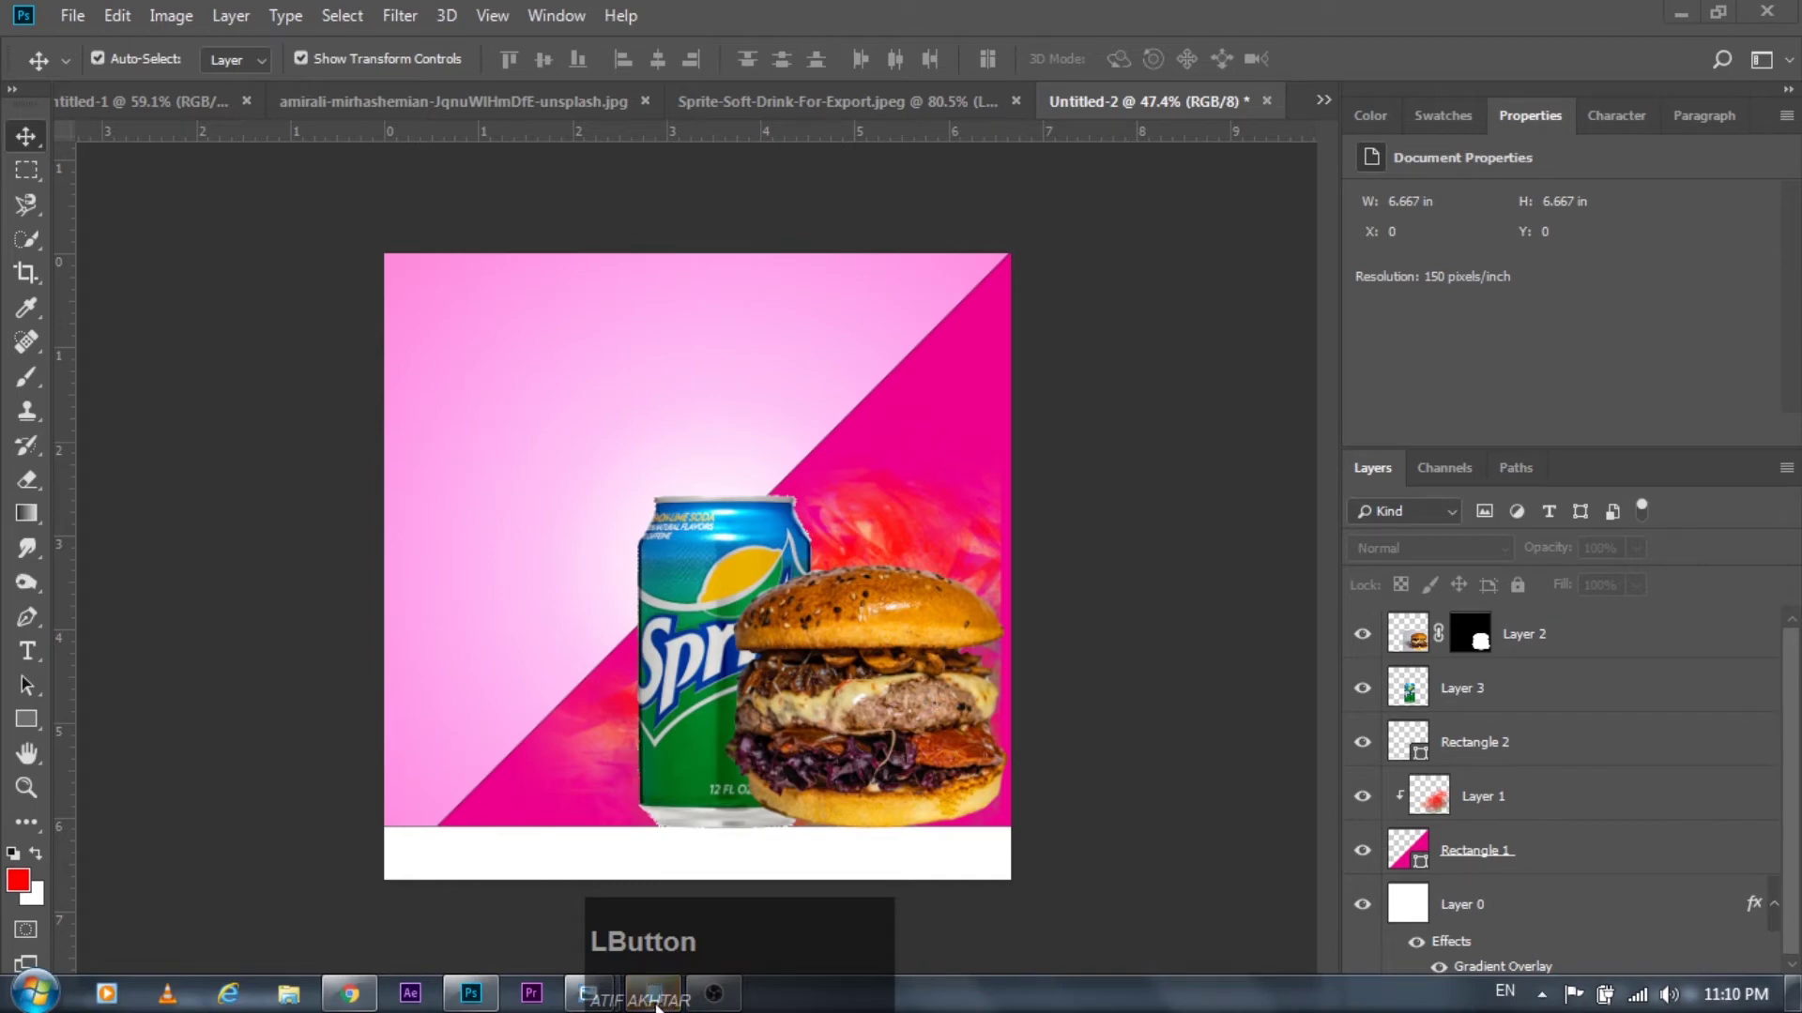
right_click(658, 1003)
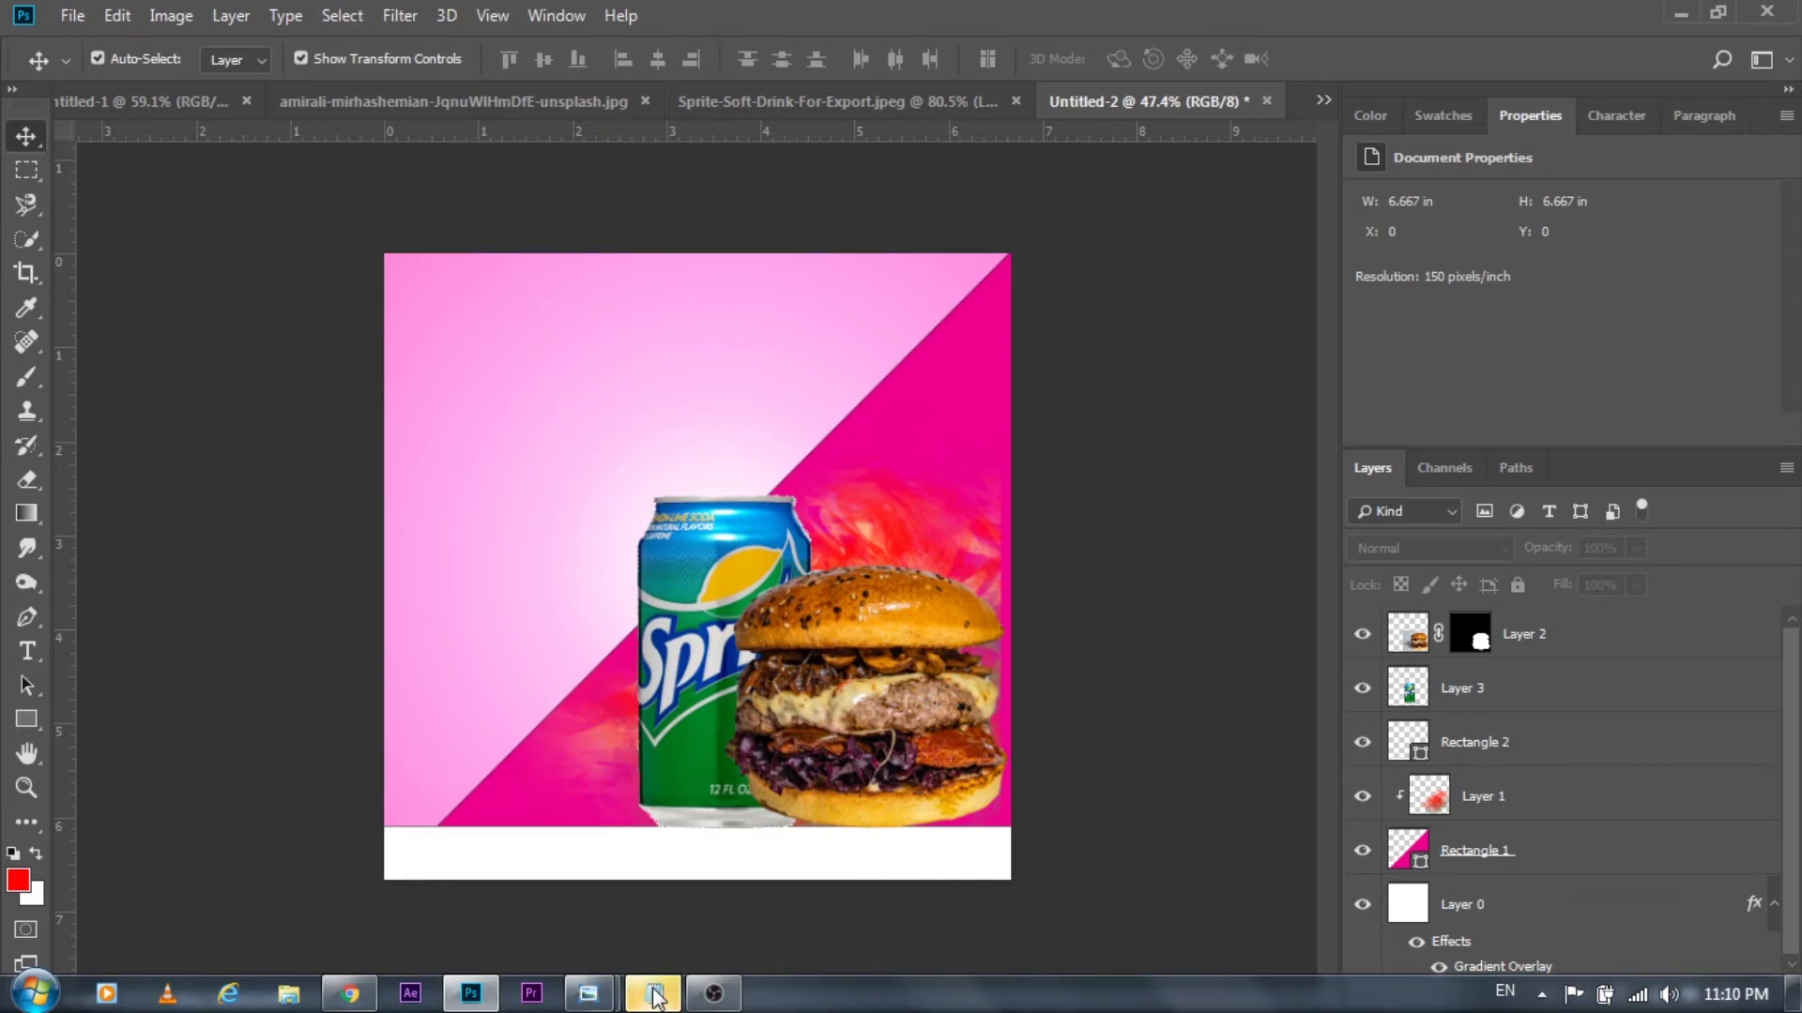
mouse_move(654, 993)
click(657, 891)
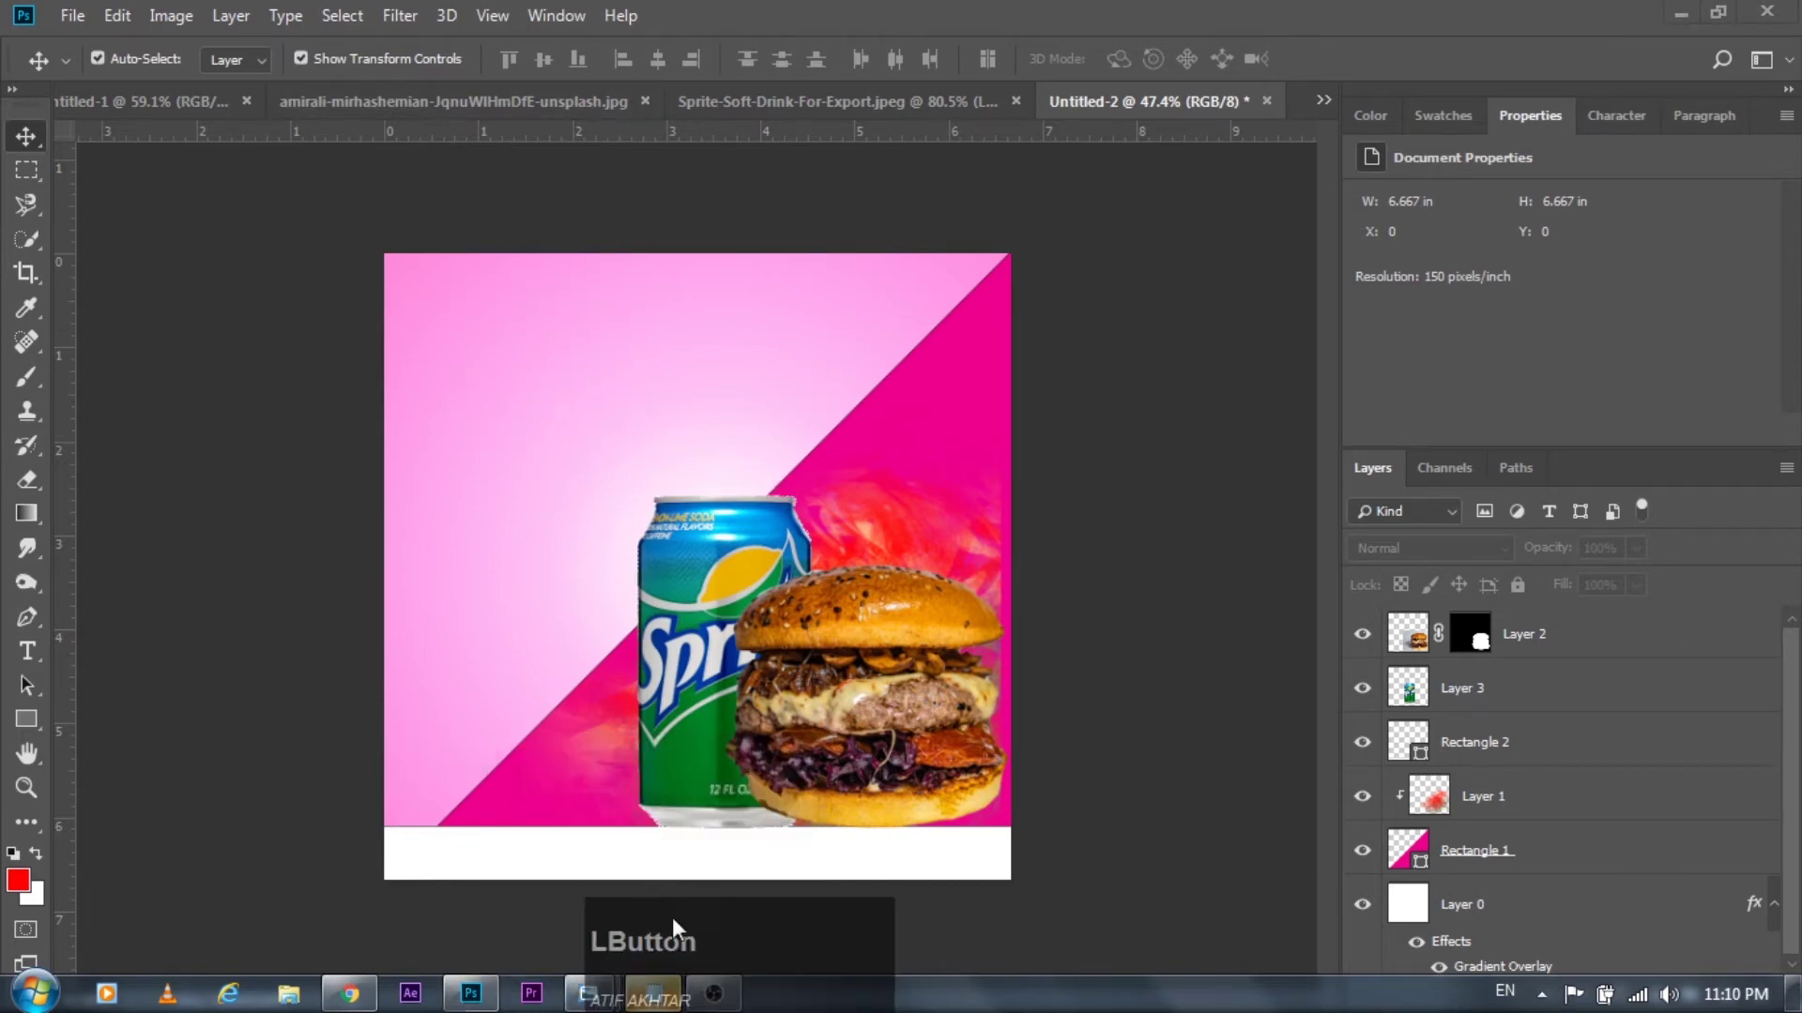
Copy the selected title line from Notepad and paste it as a new text layer in the poster's upper left area
click(41, 646)
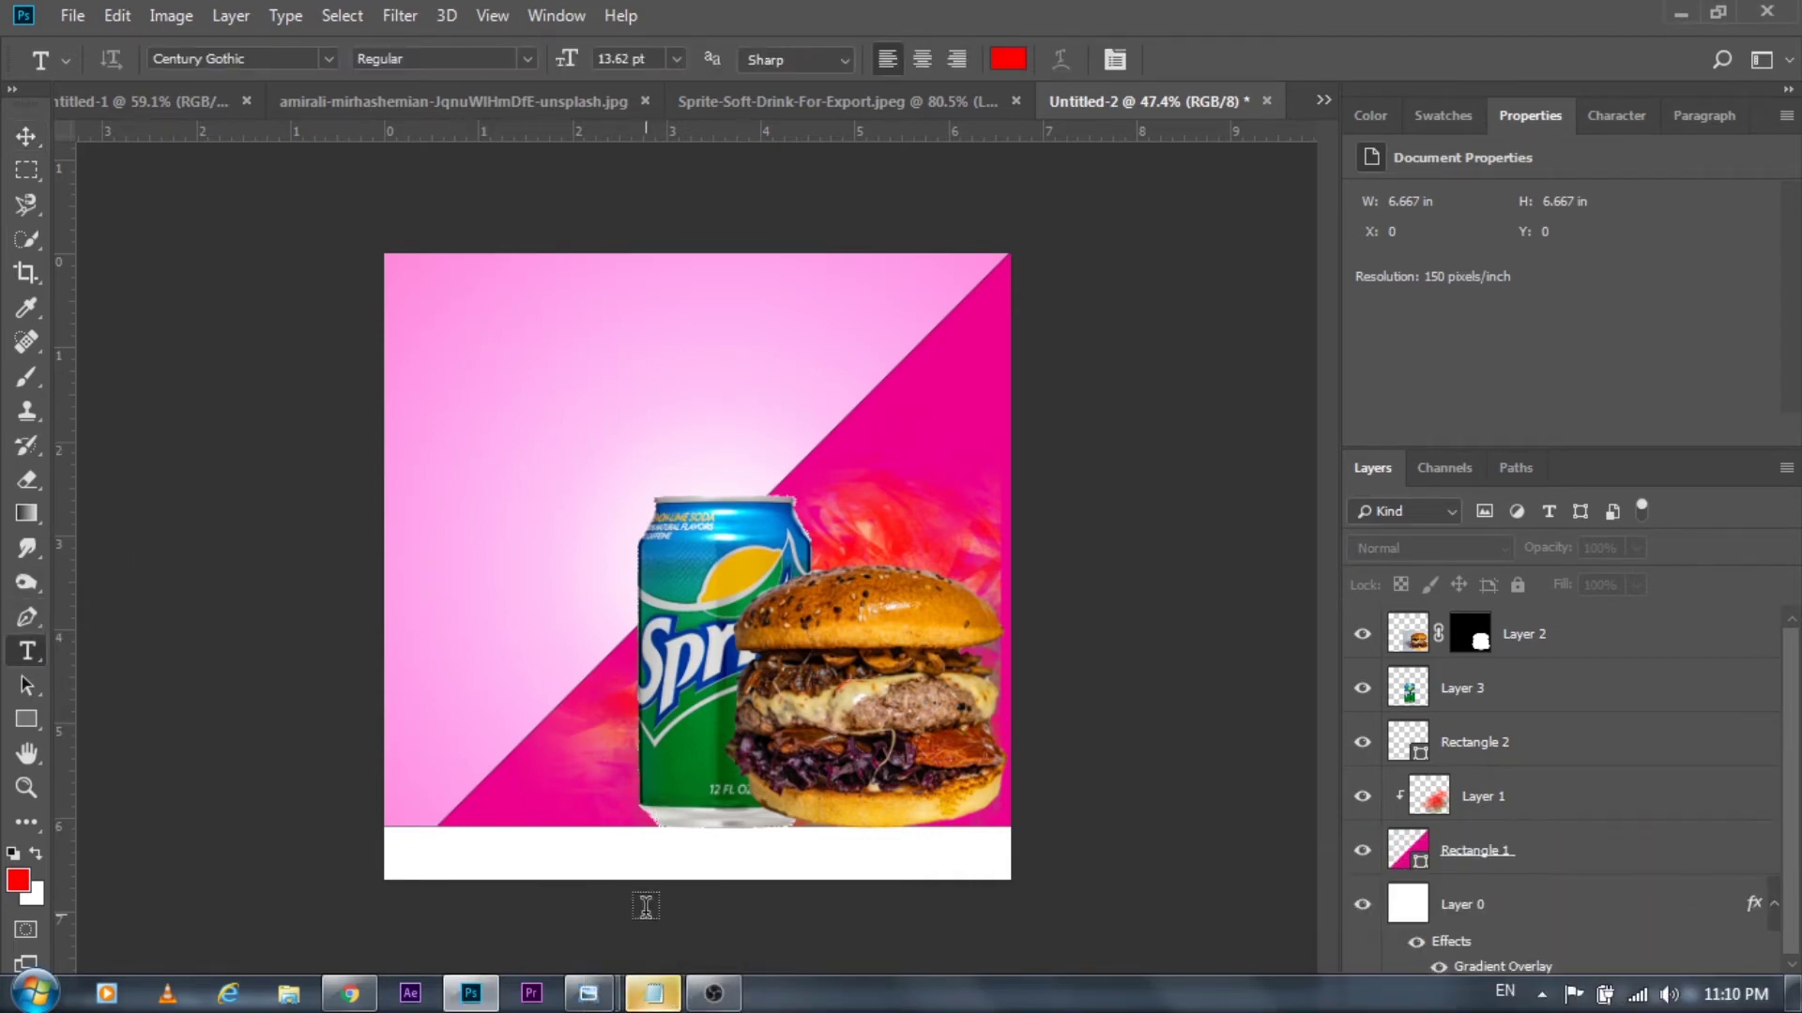
click(649, 997)
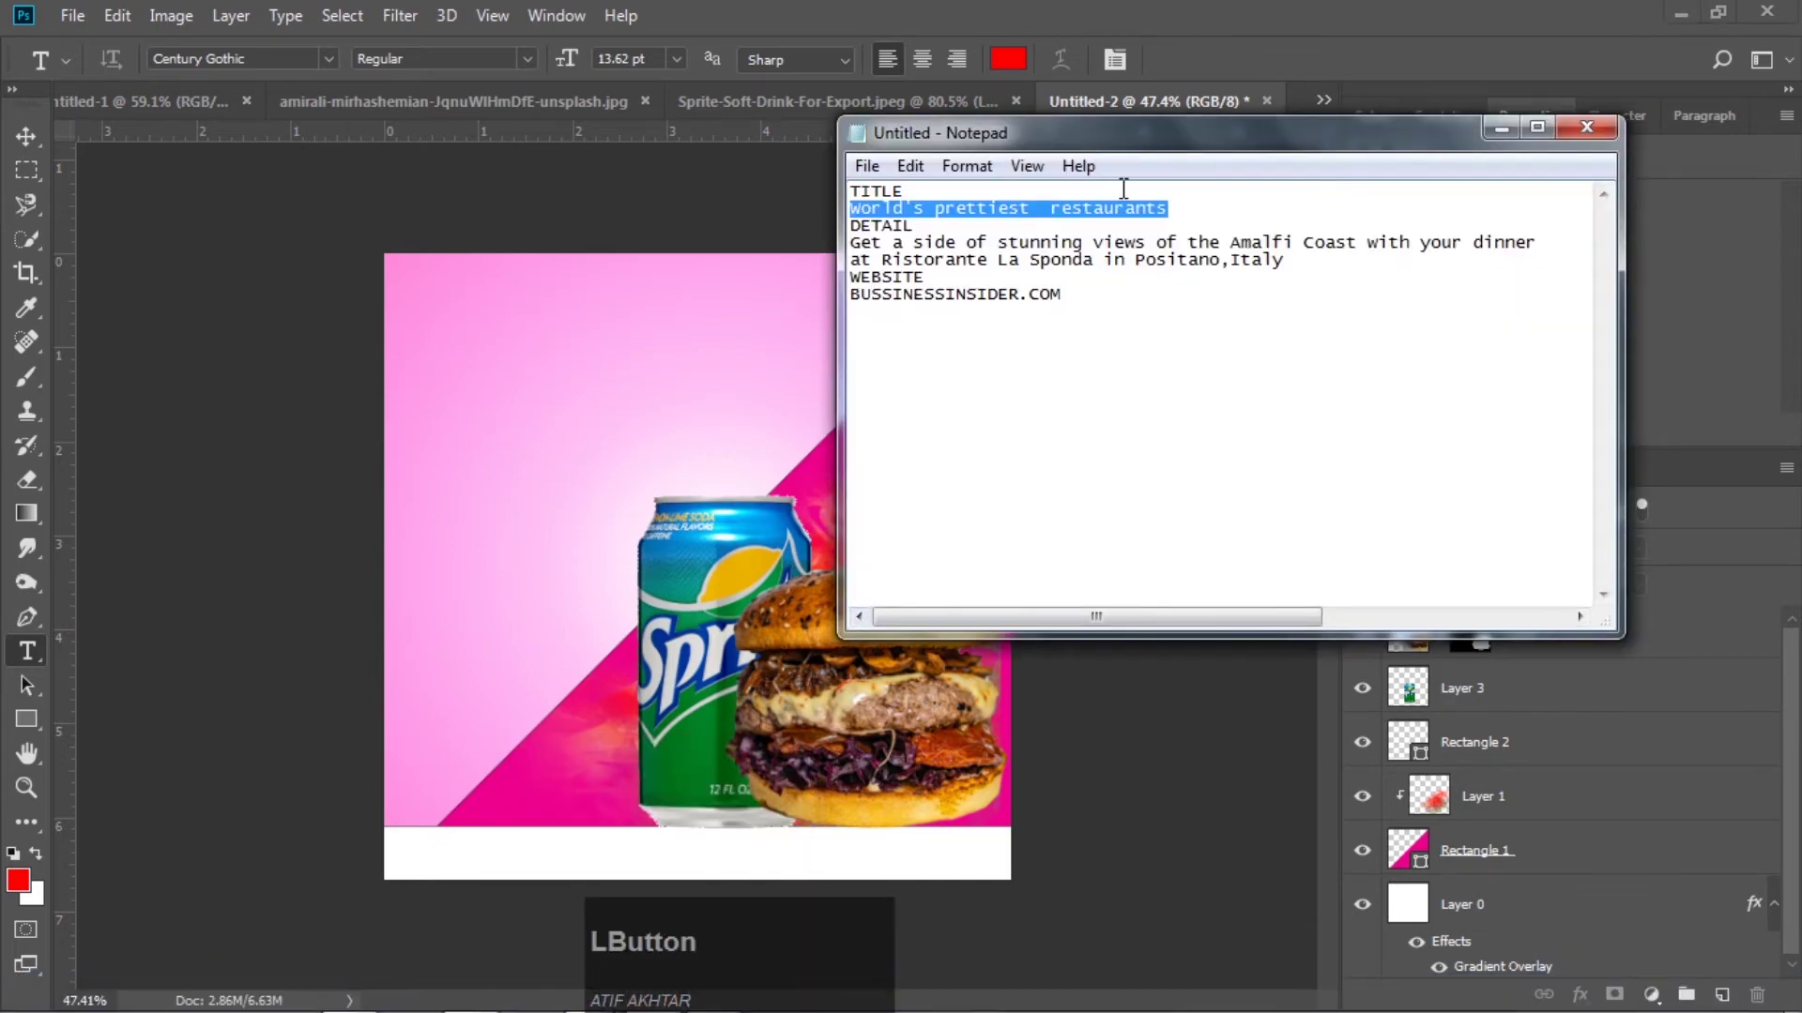
right_click(1096, 211)
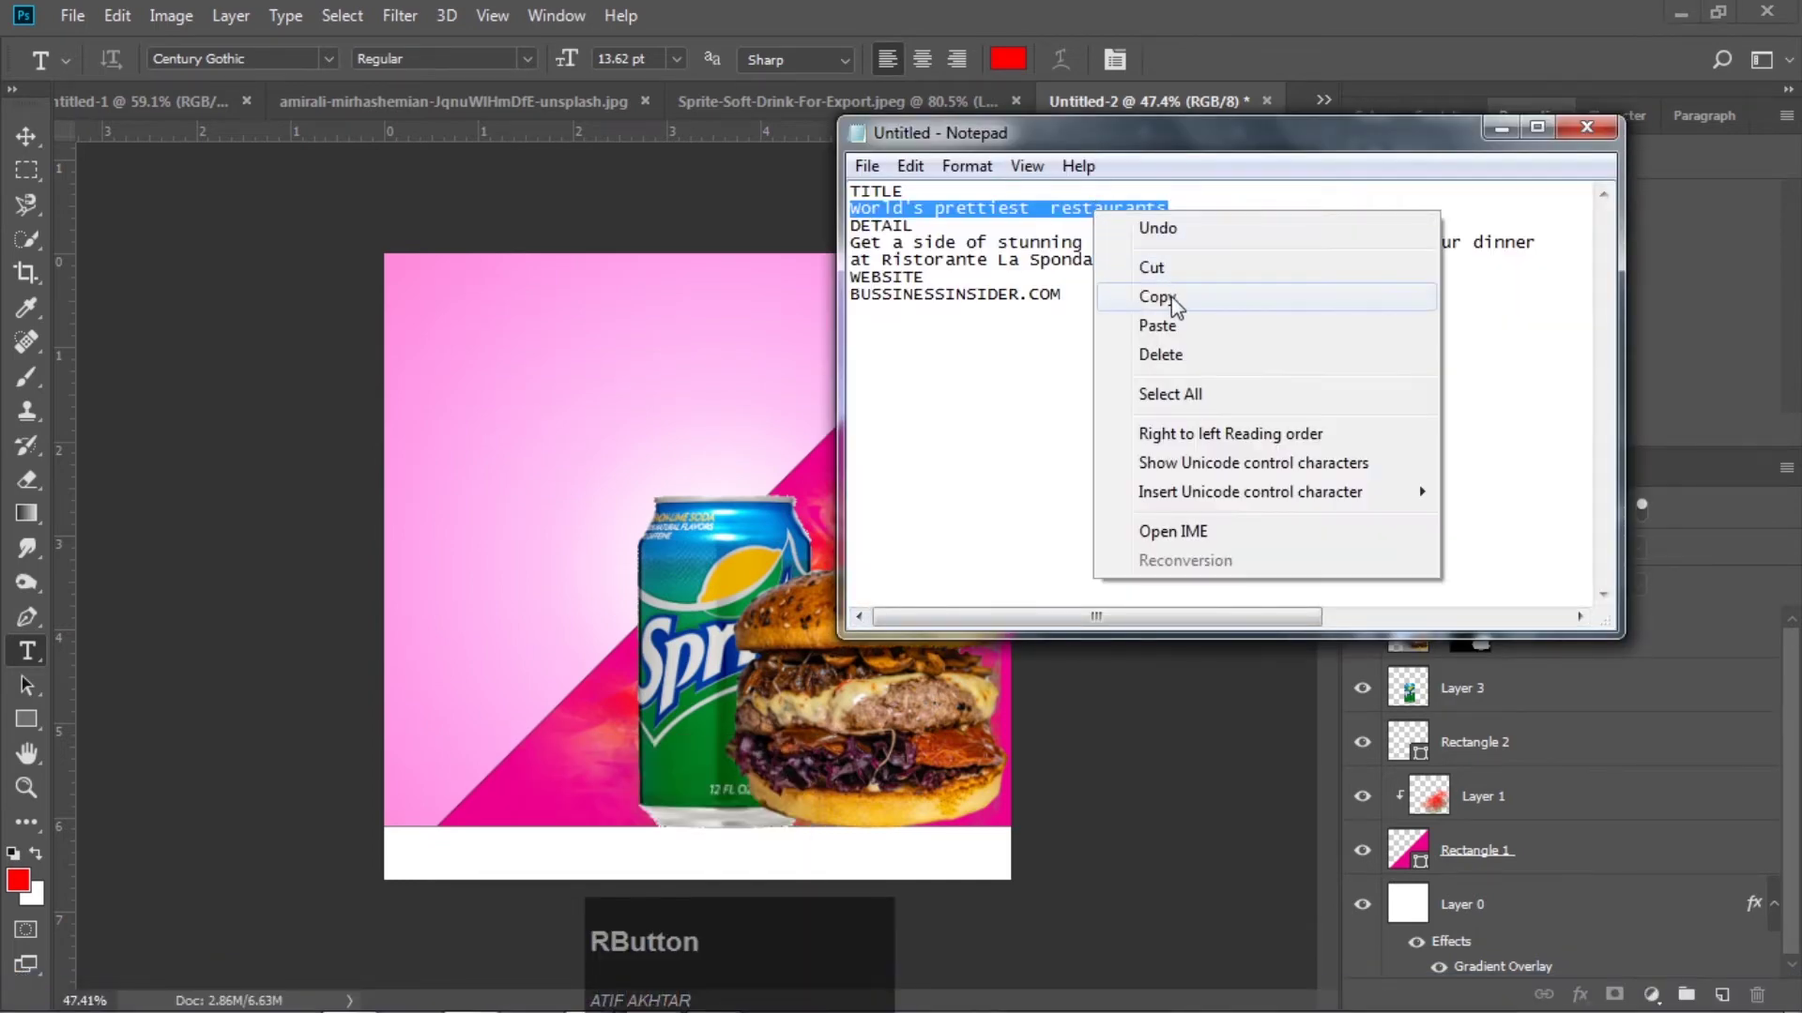
click(1173, 296)
click(1501, 127)
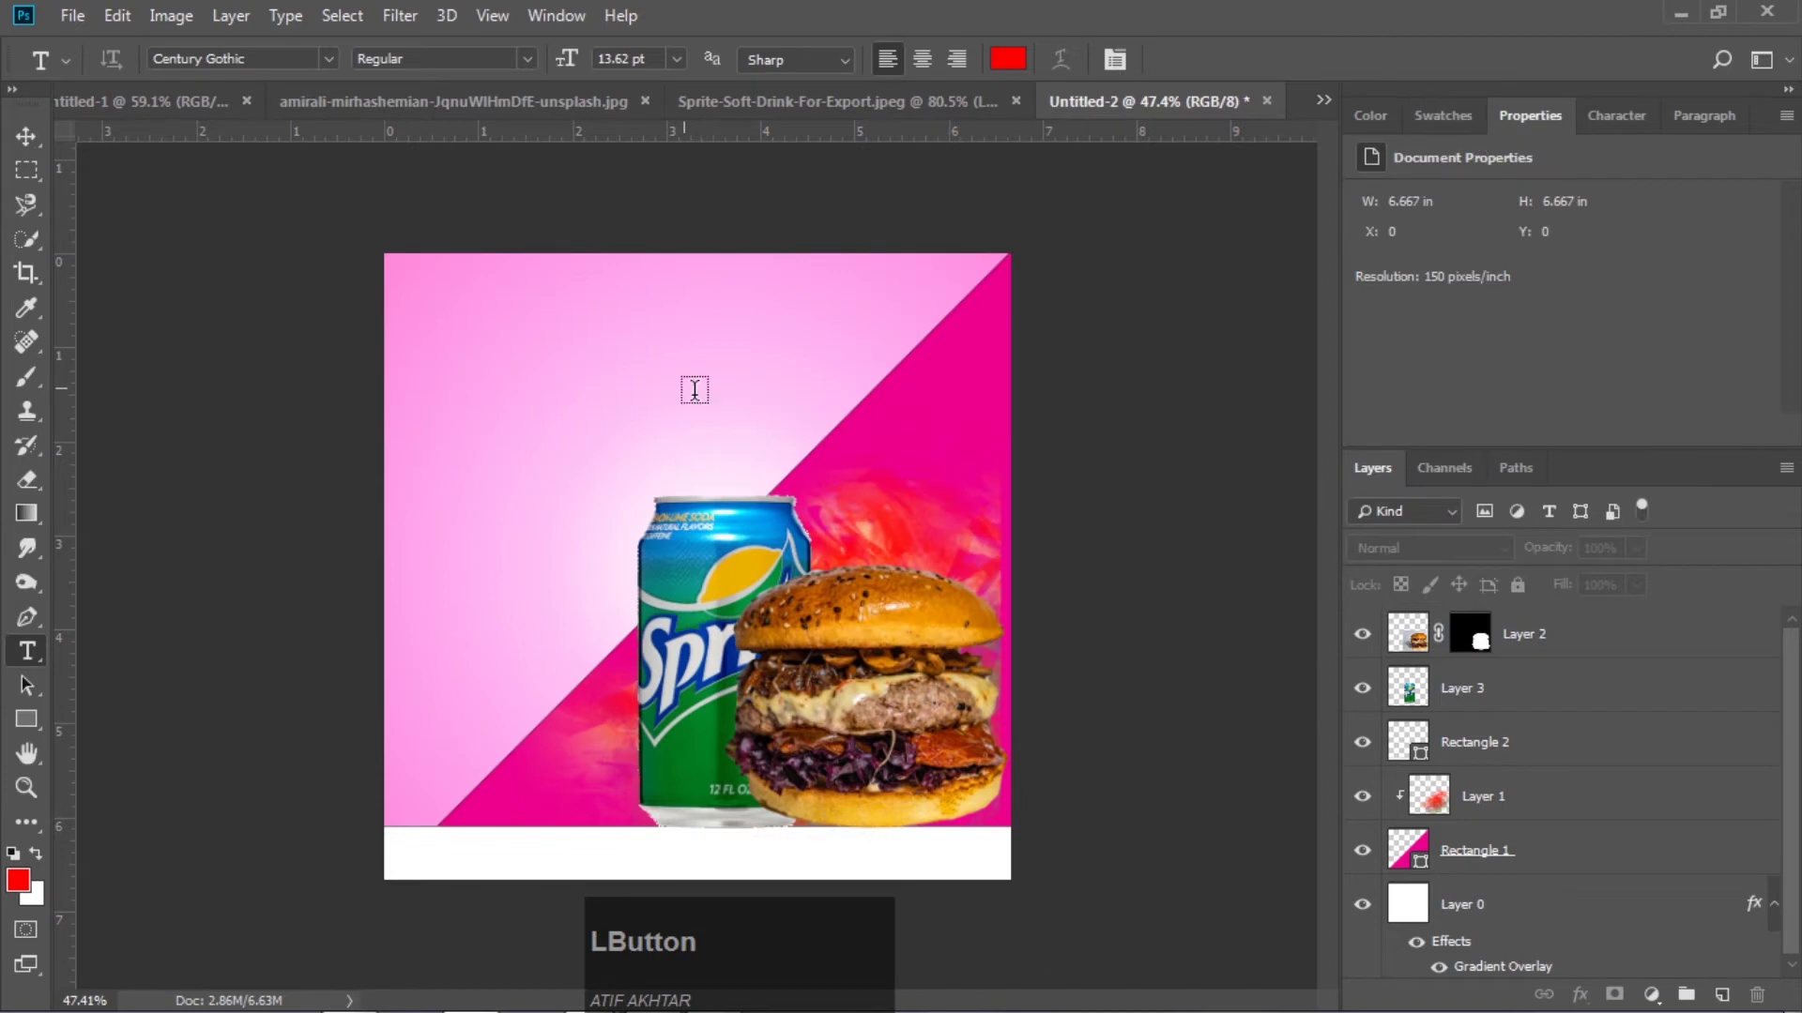
click(438, 312)
right_click(438, 313)
click(505, 413)
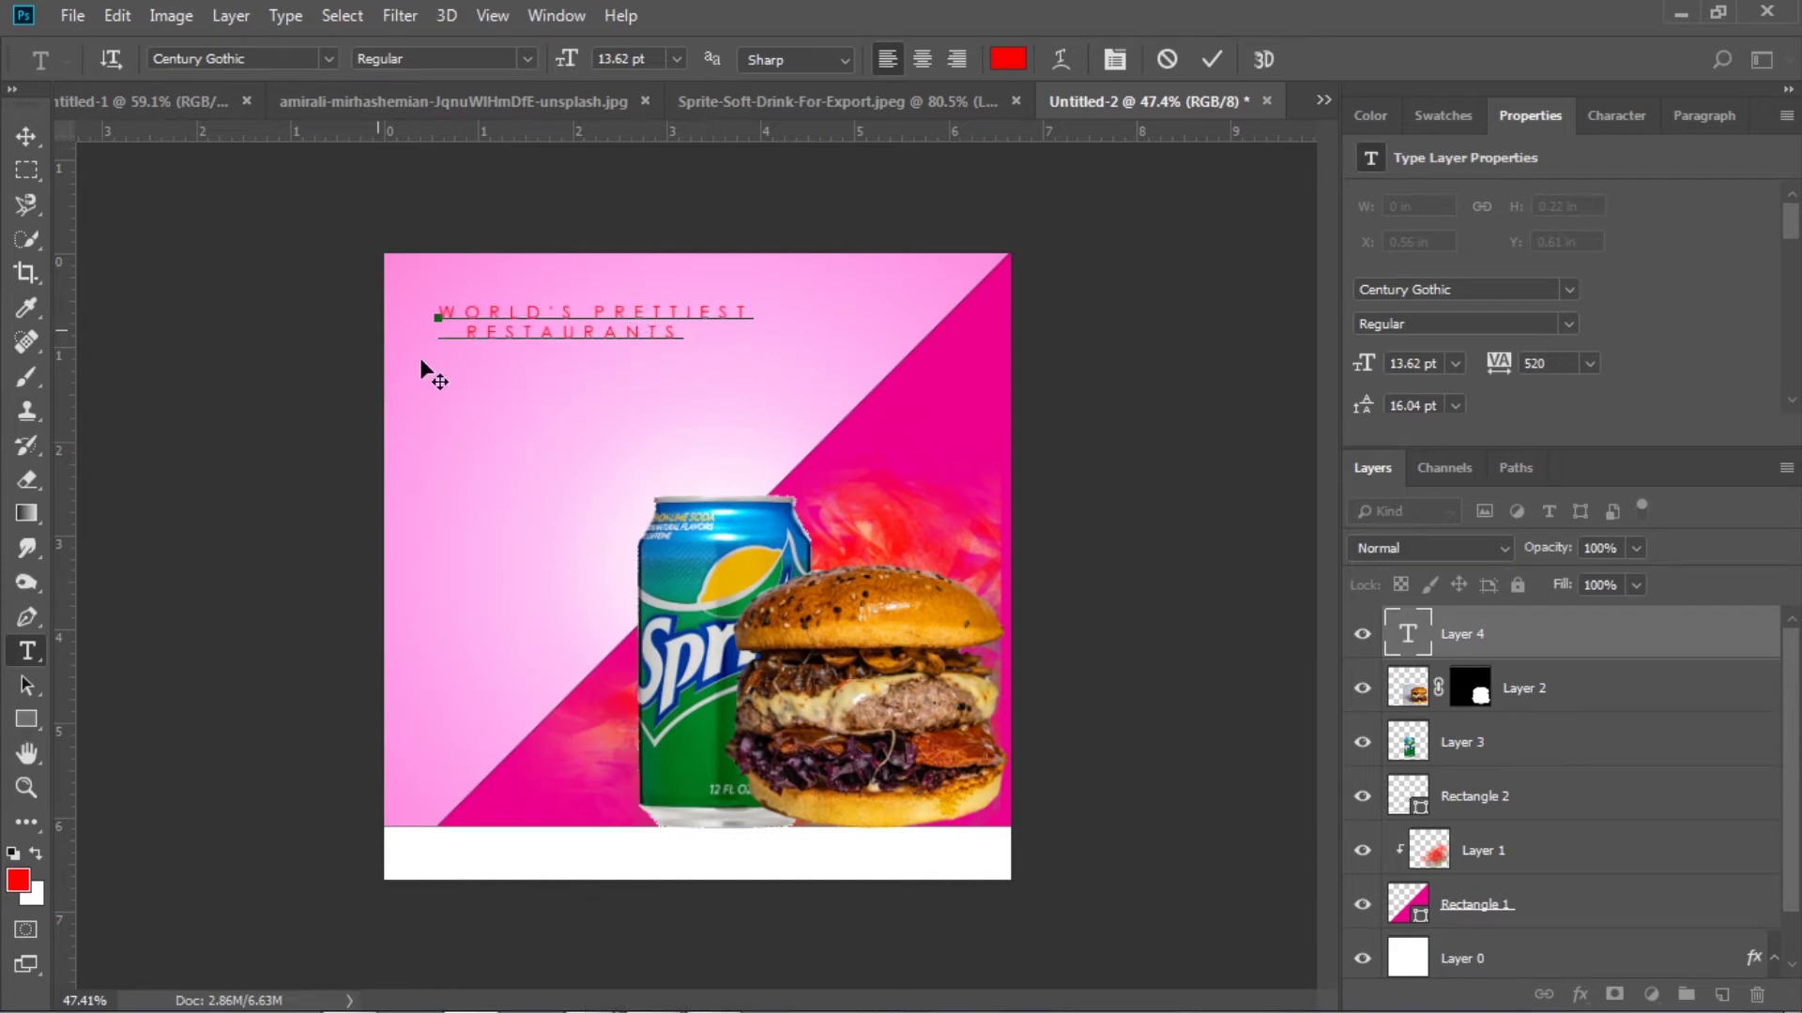
click(26, 137)
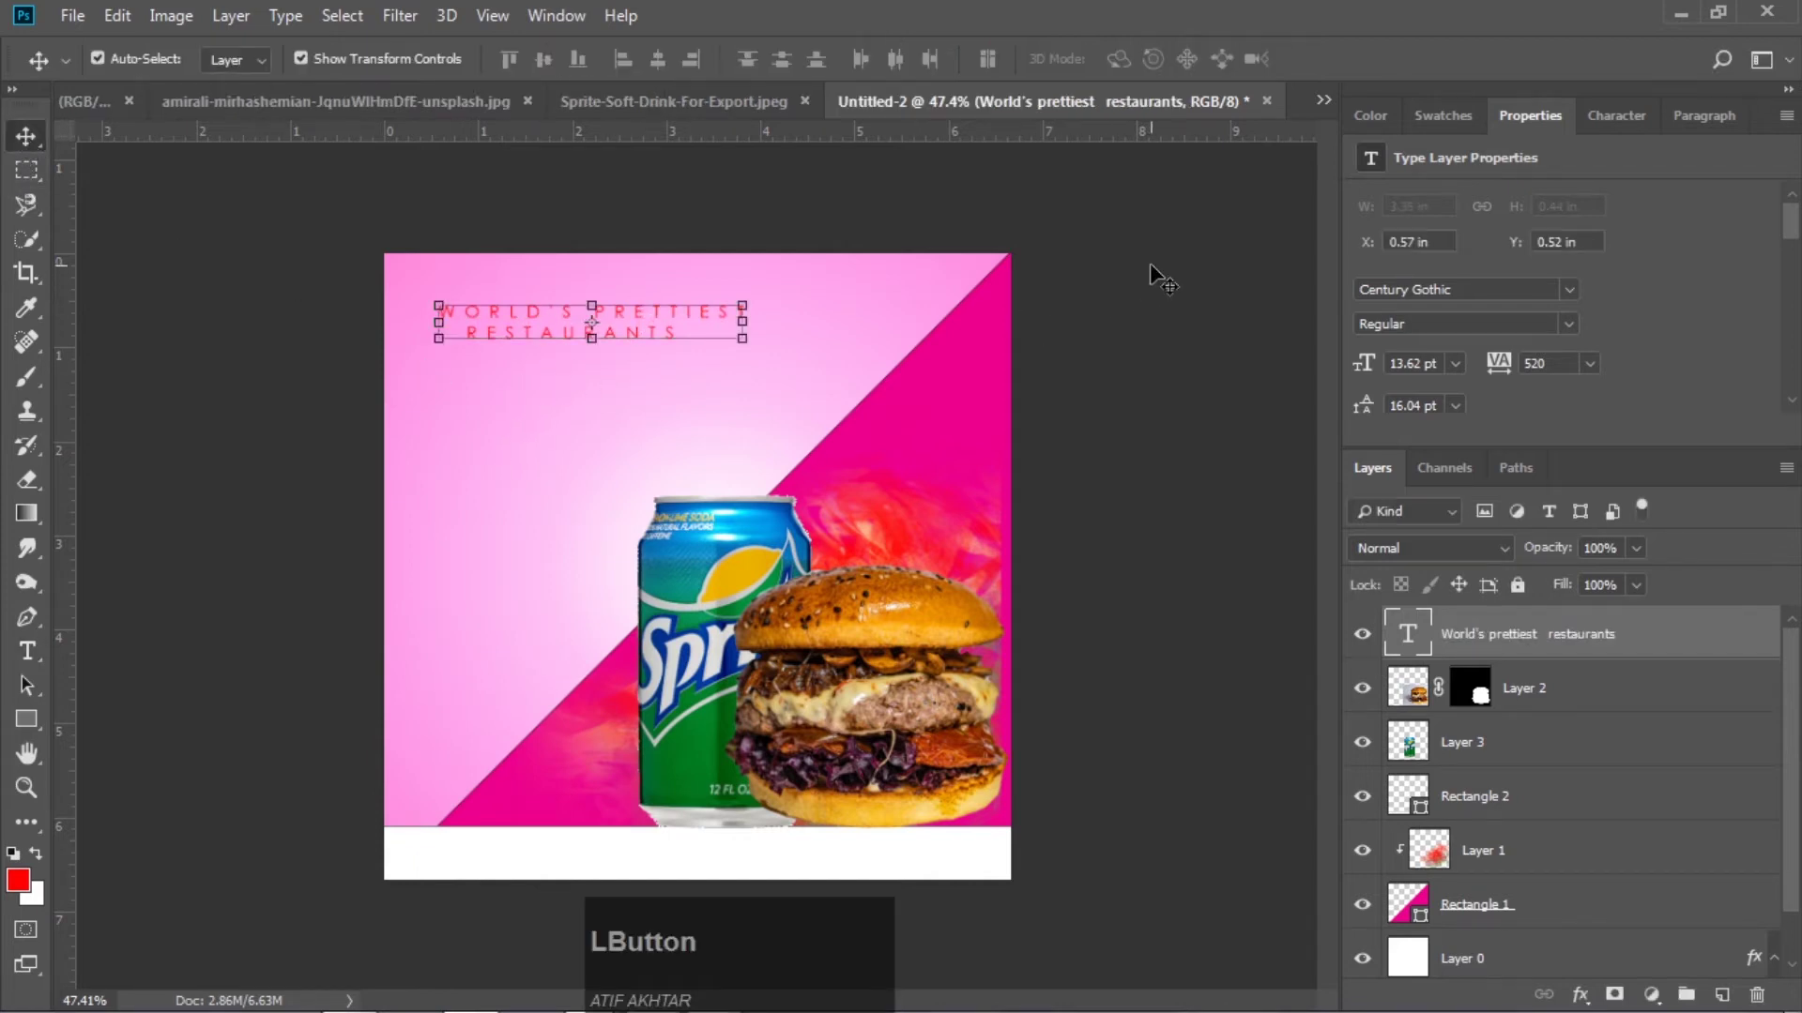
Change the title's font to Freestyle Script
click(1641, 115)
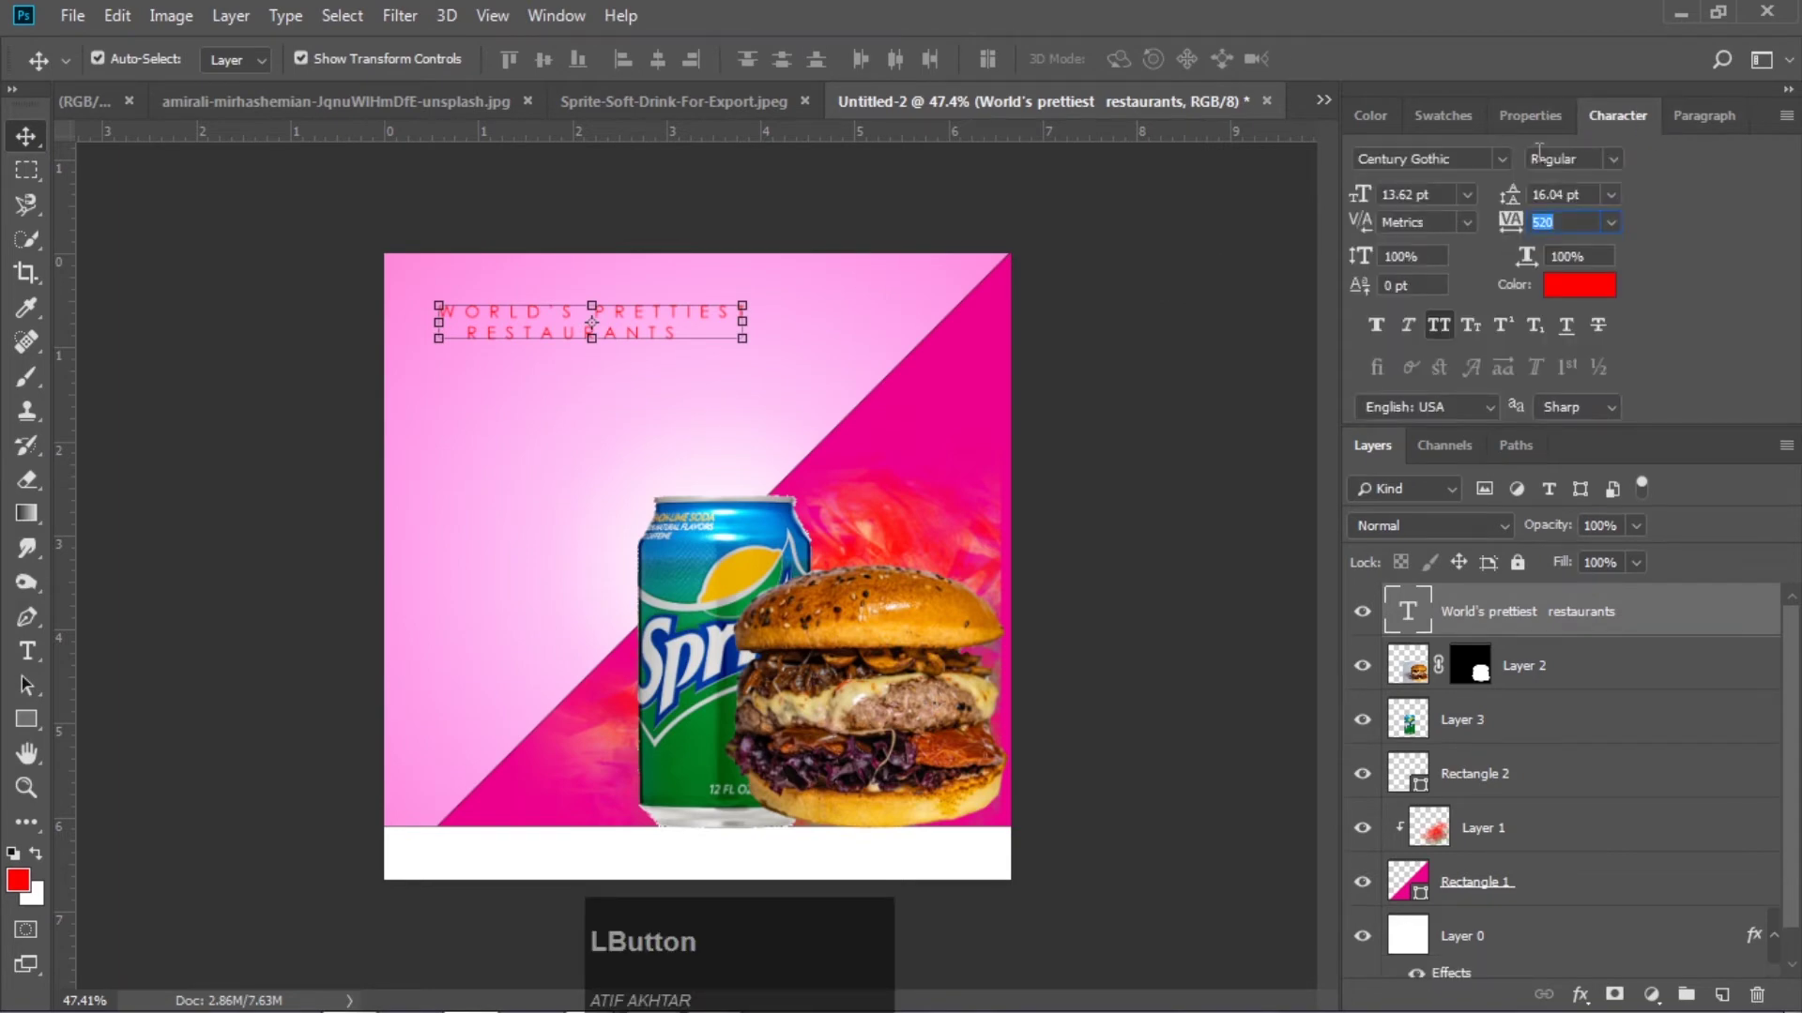
click(1498, 159)
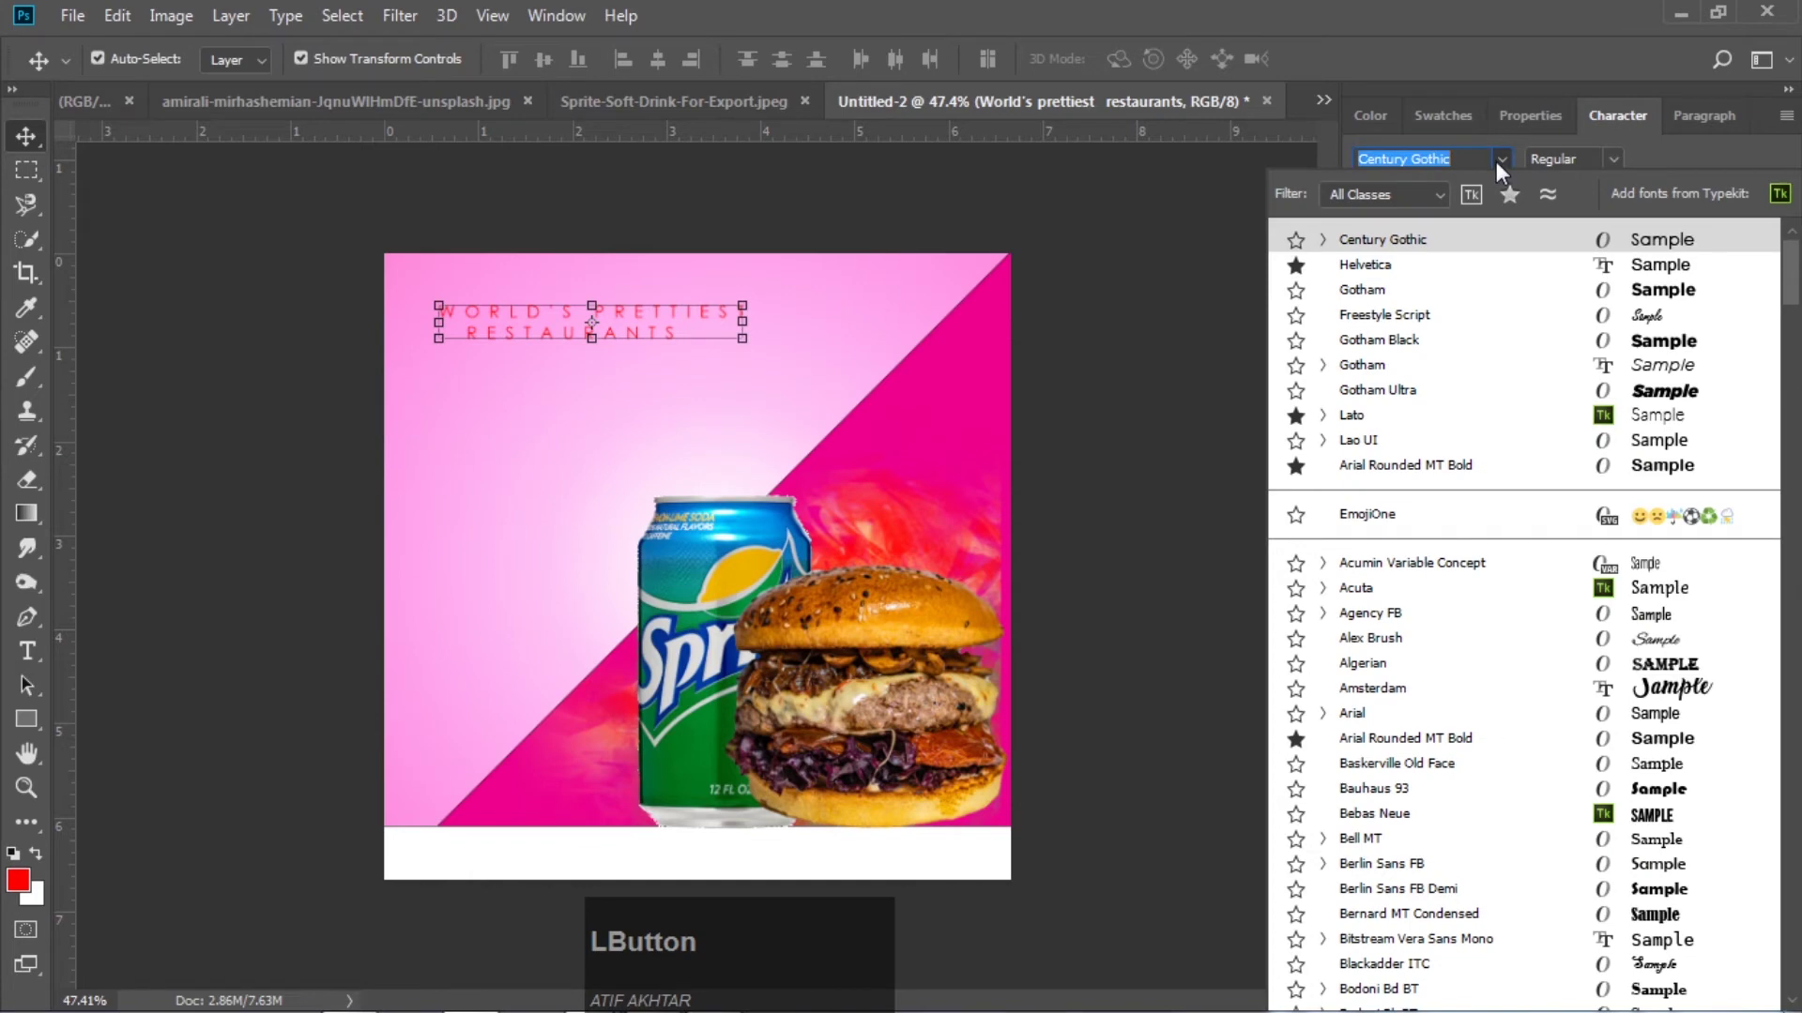
click(1406, 319)
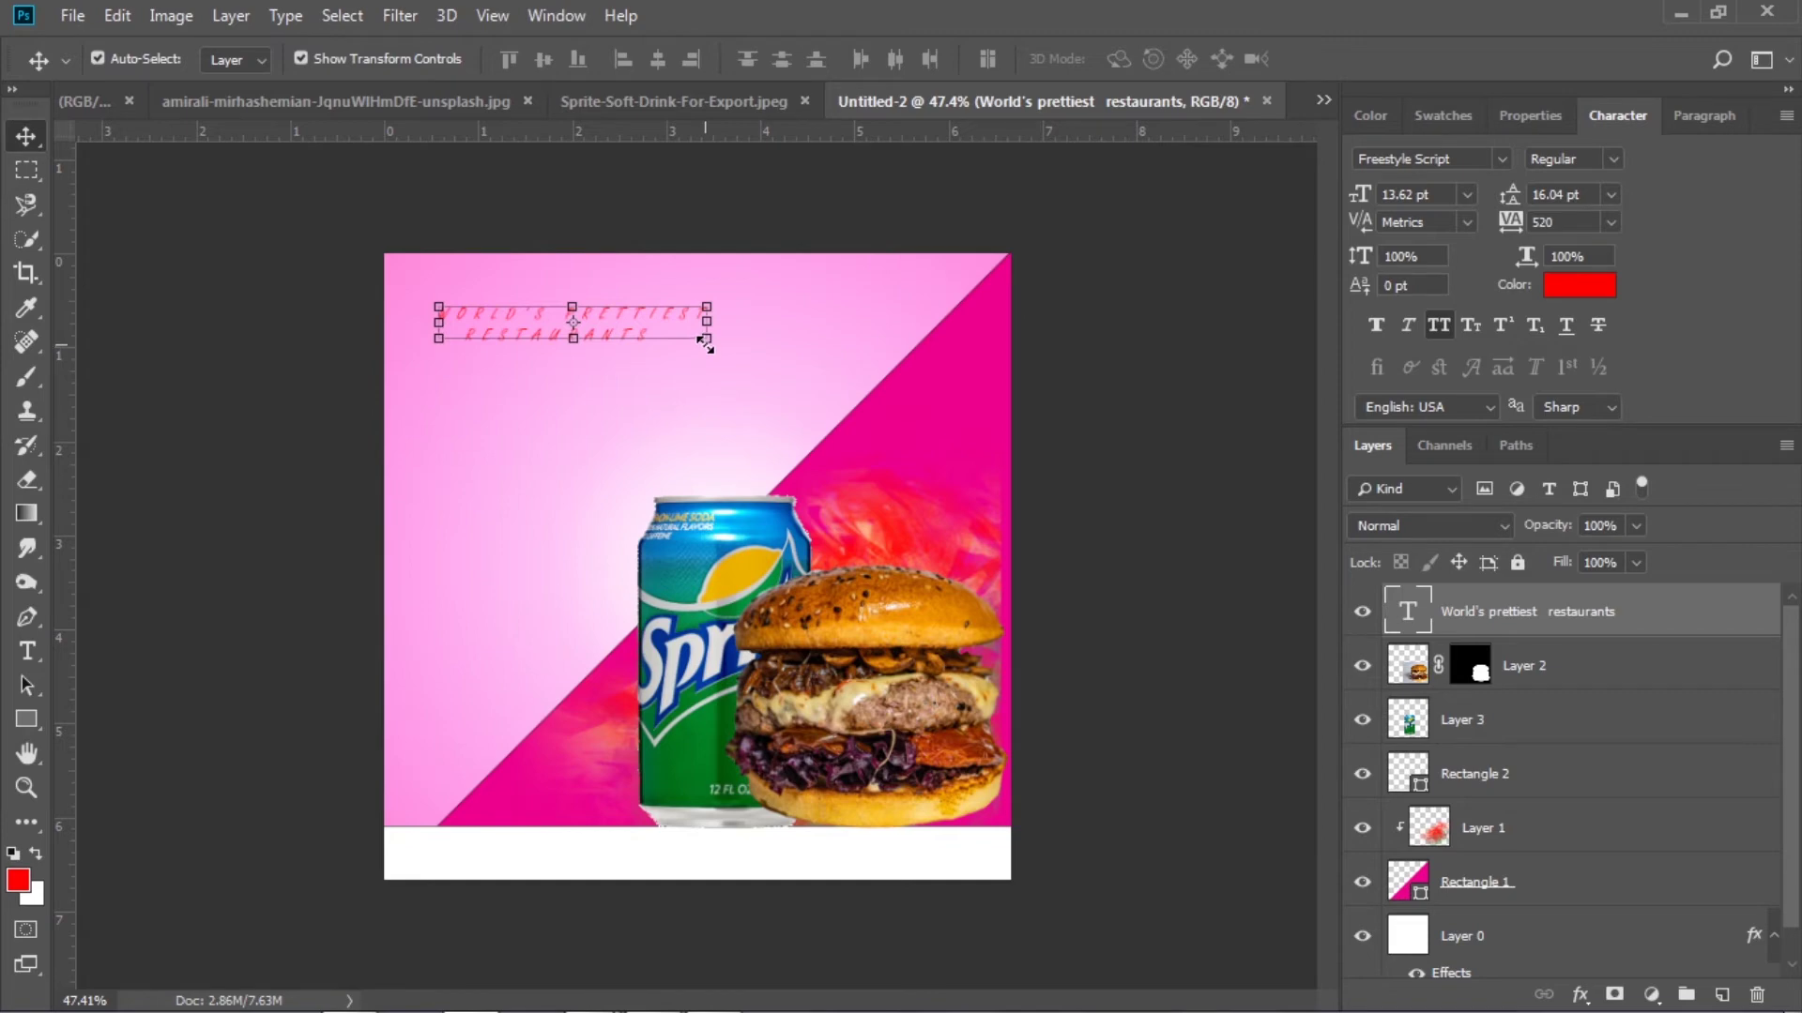
Scale the title to about 236% and place it across the top of the poster
drag(707, 340, 1039, 690)
drag(870, 322, 830, 285)
drag(1496, 231, 1490, 228)
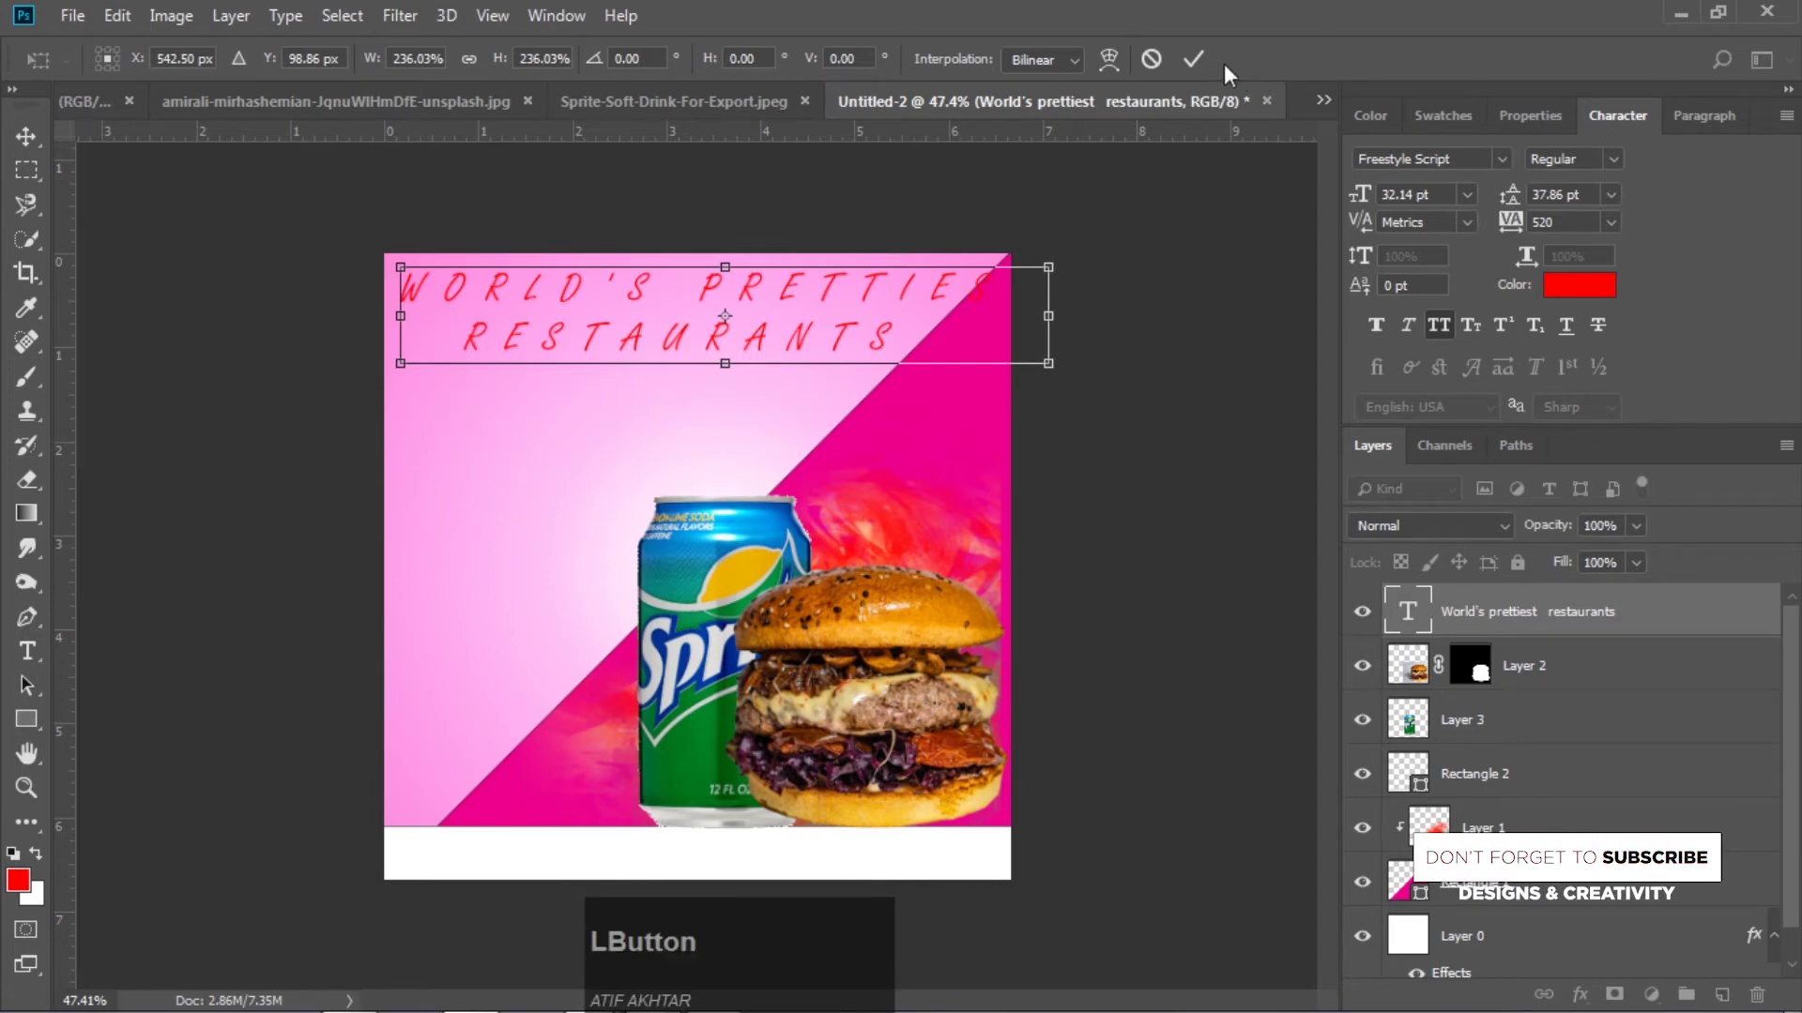
click(1199, 57)
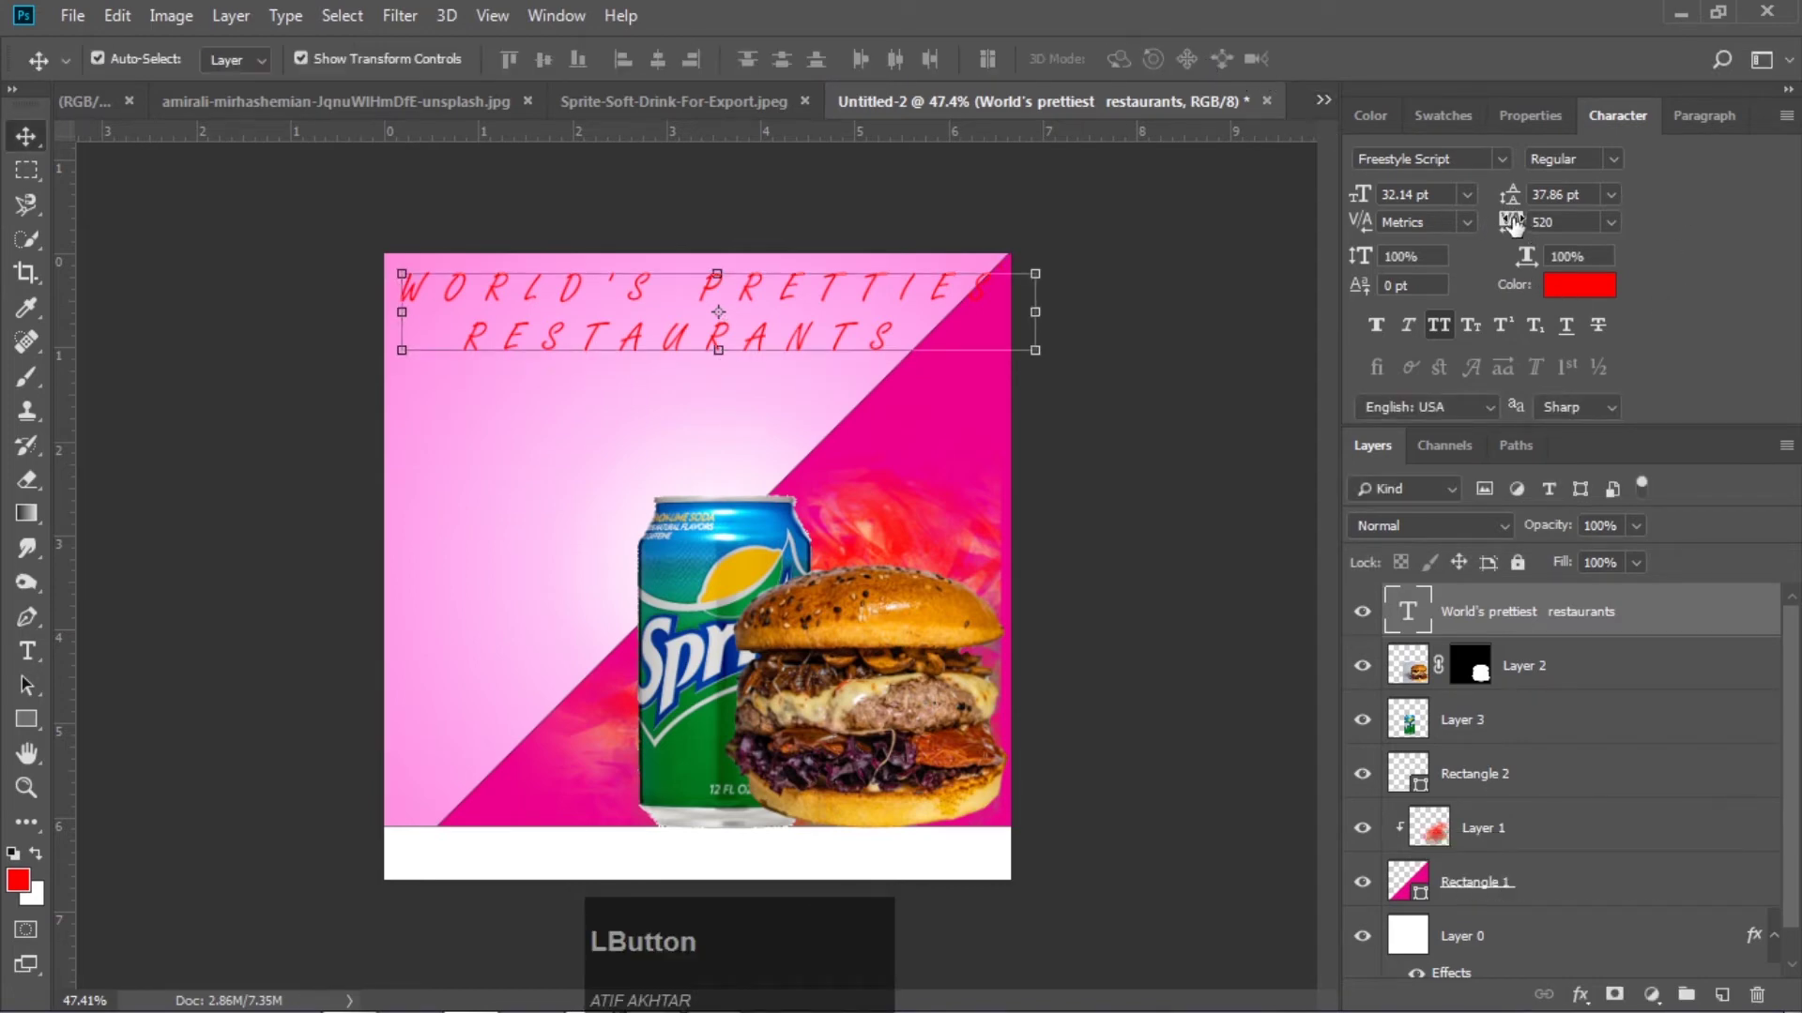
Set the title's letter tracking to 140 and scale the text proportionally to about 136%
drag(1485, 214, 1492, 228)
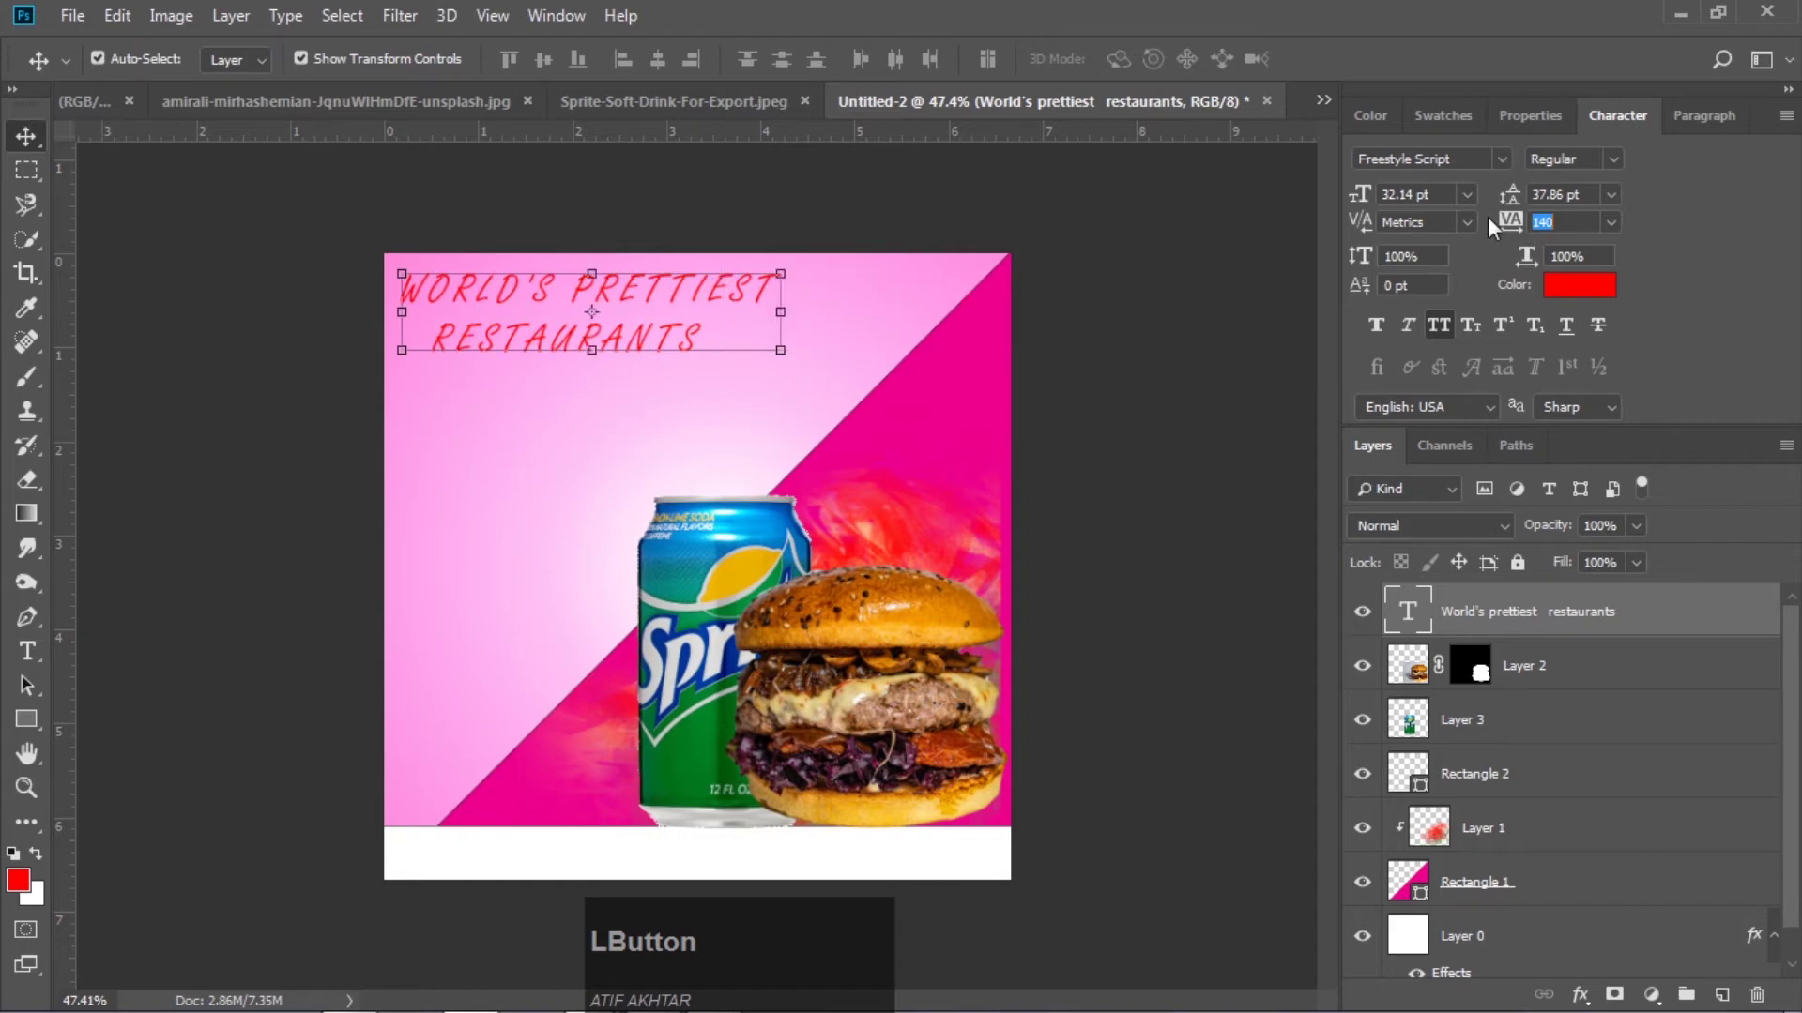
drag(782, 347, 903, 416)
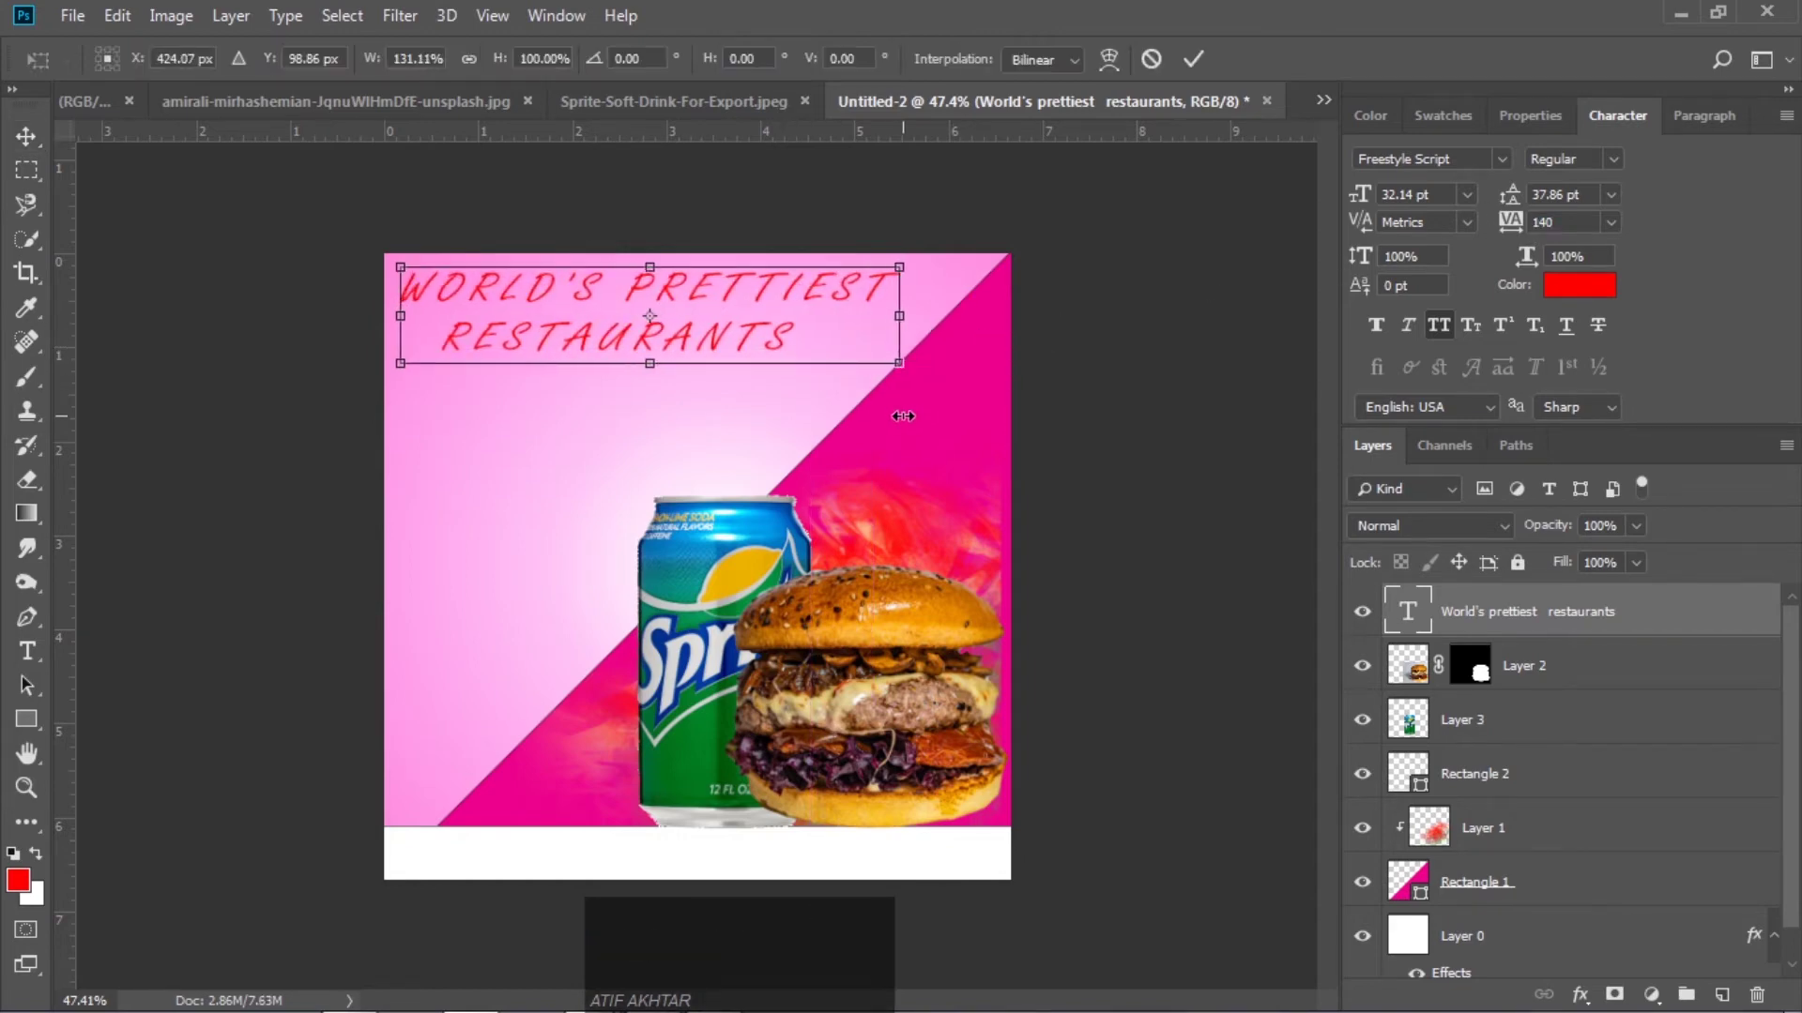
key(ctrl+z)
drag(771, 353, 910, 438)
click(1193, 58)
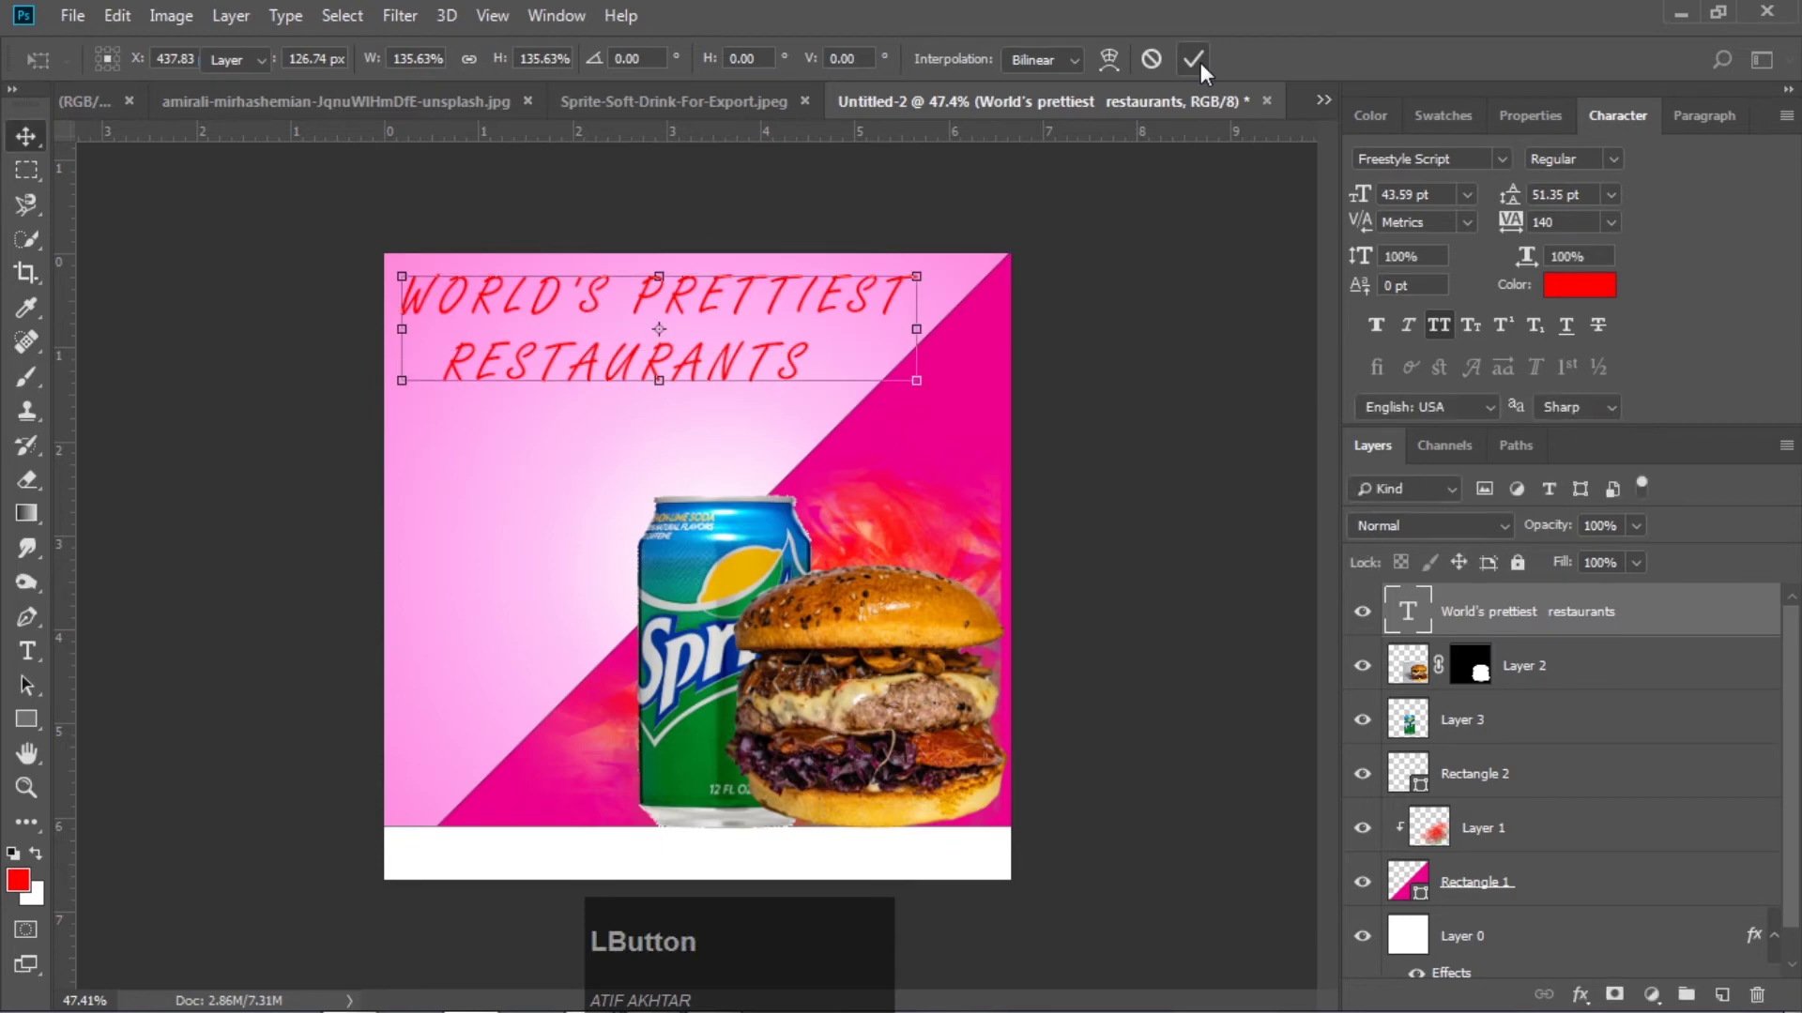
click(1192, 322)
Move the title slightly right
click(857, 294)
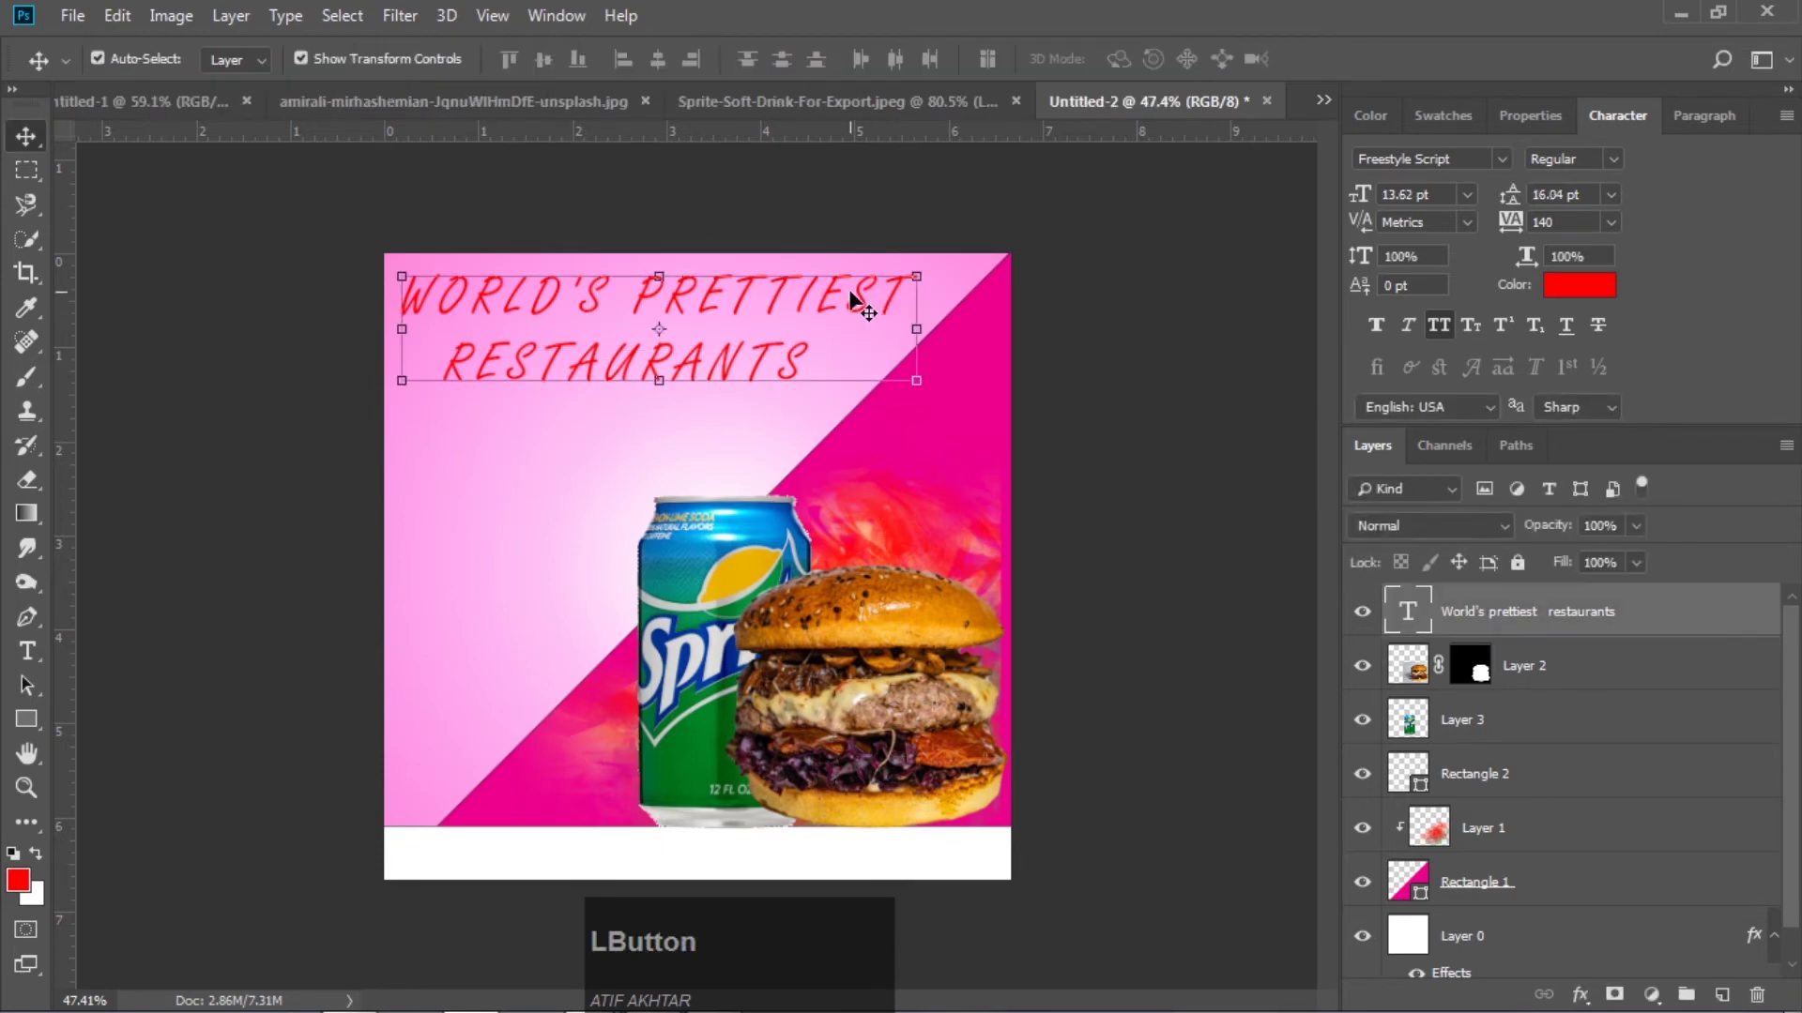
drag(854, 291, 865, 292)
click(1115, 281)
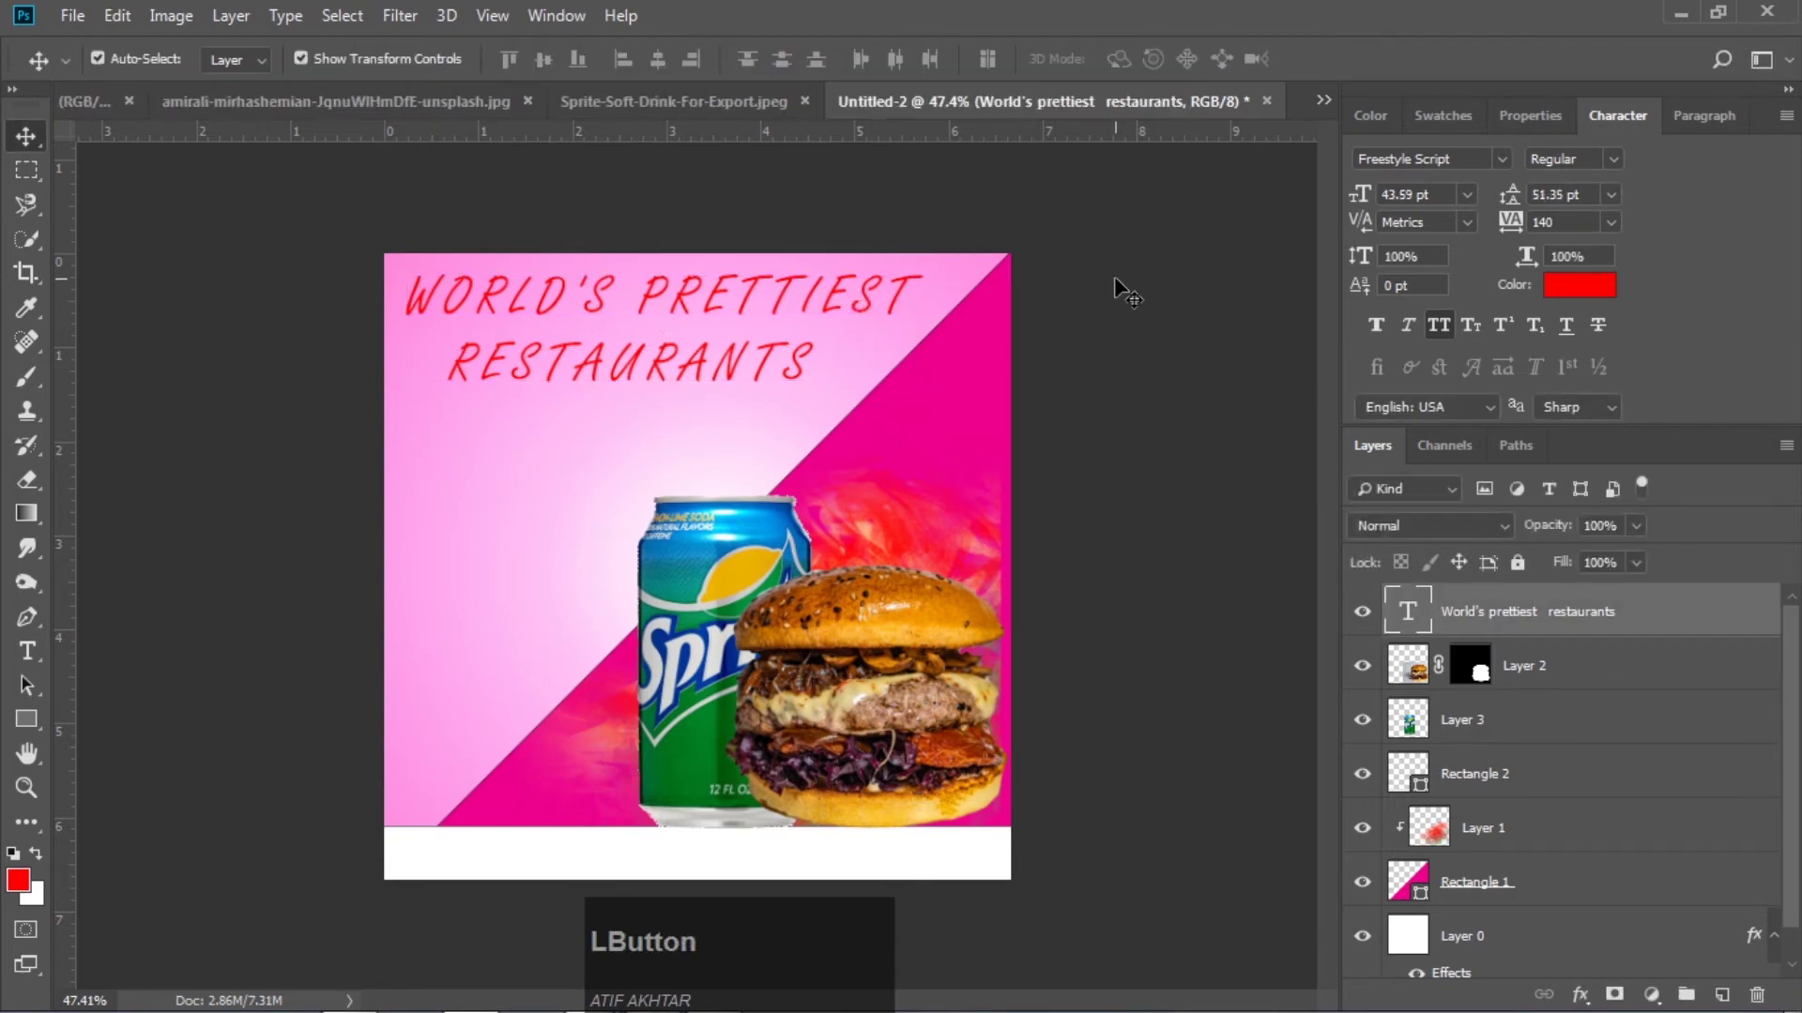
Add a Gradient Overlay to the title and set the gradient's first colour stop to dark orange
click(862, 295)
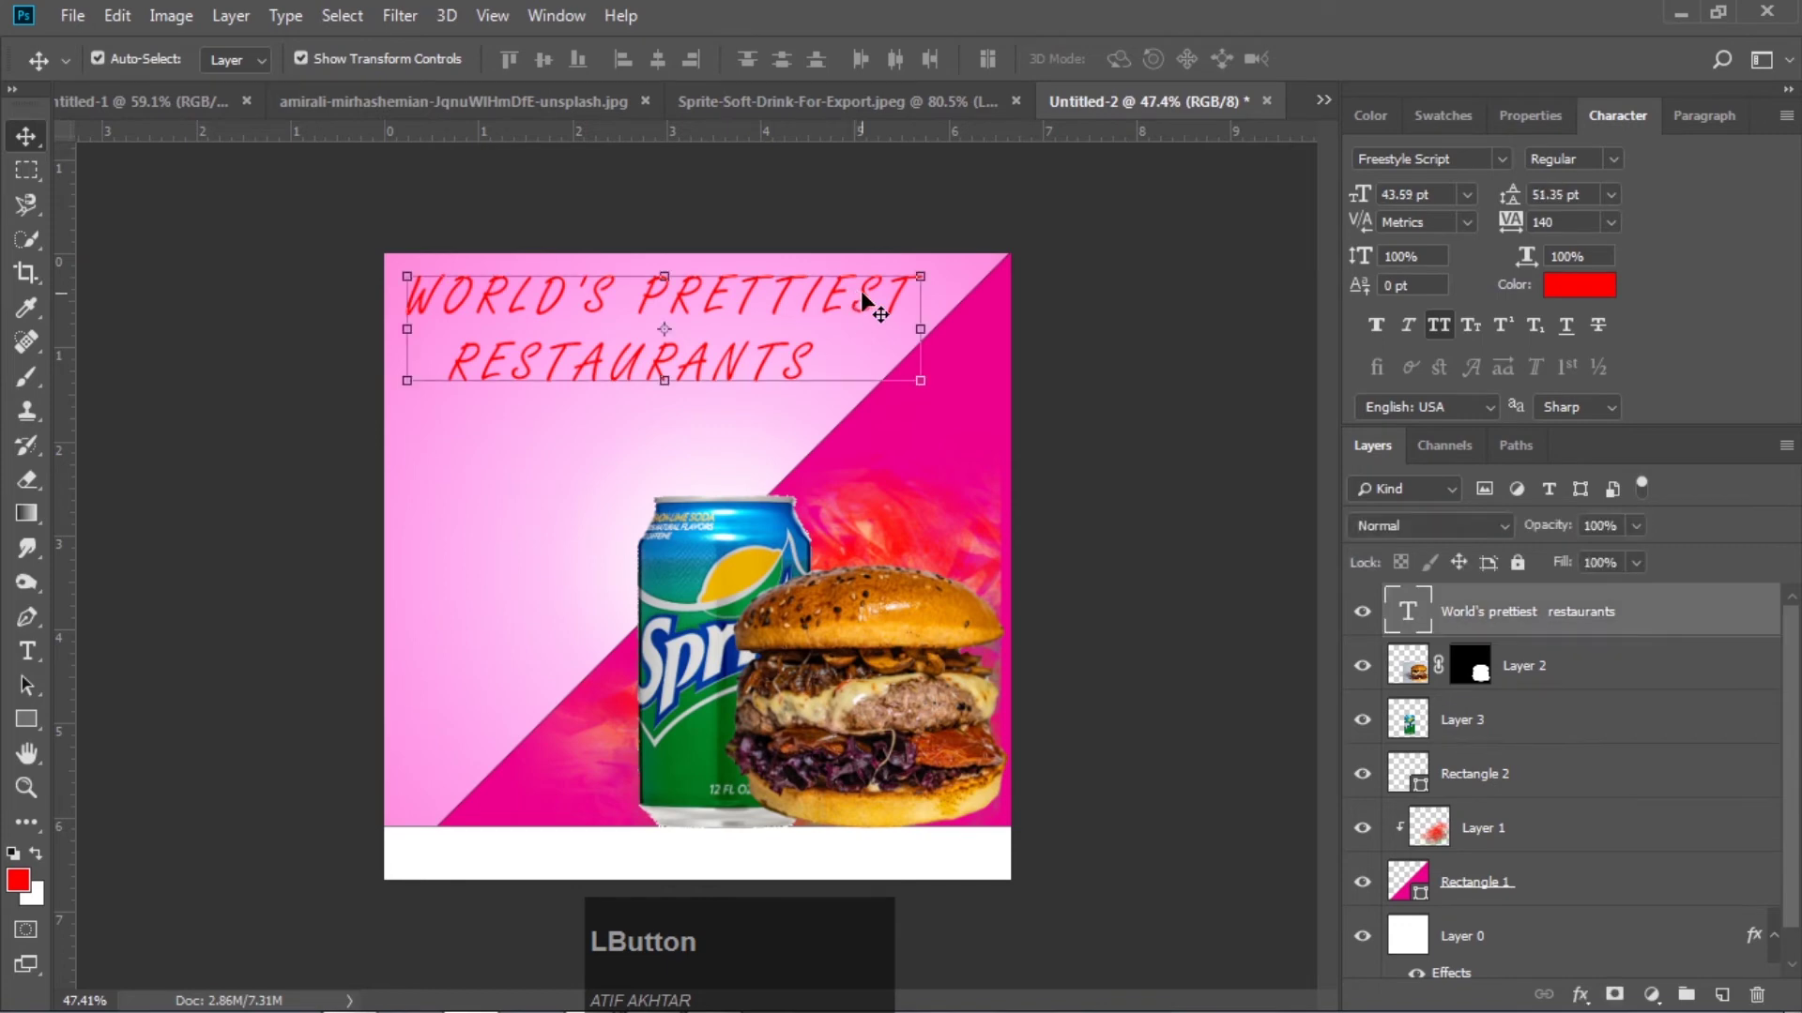
click(1581, 994)
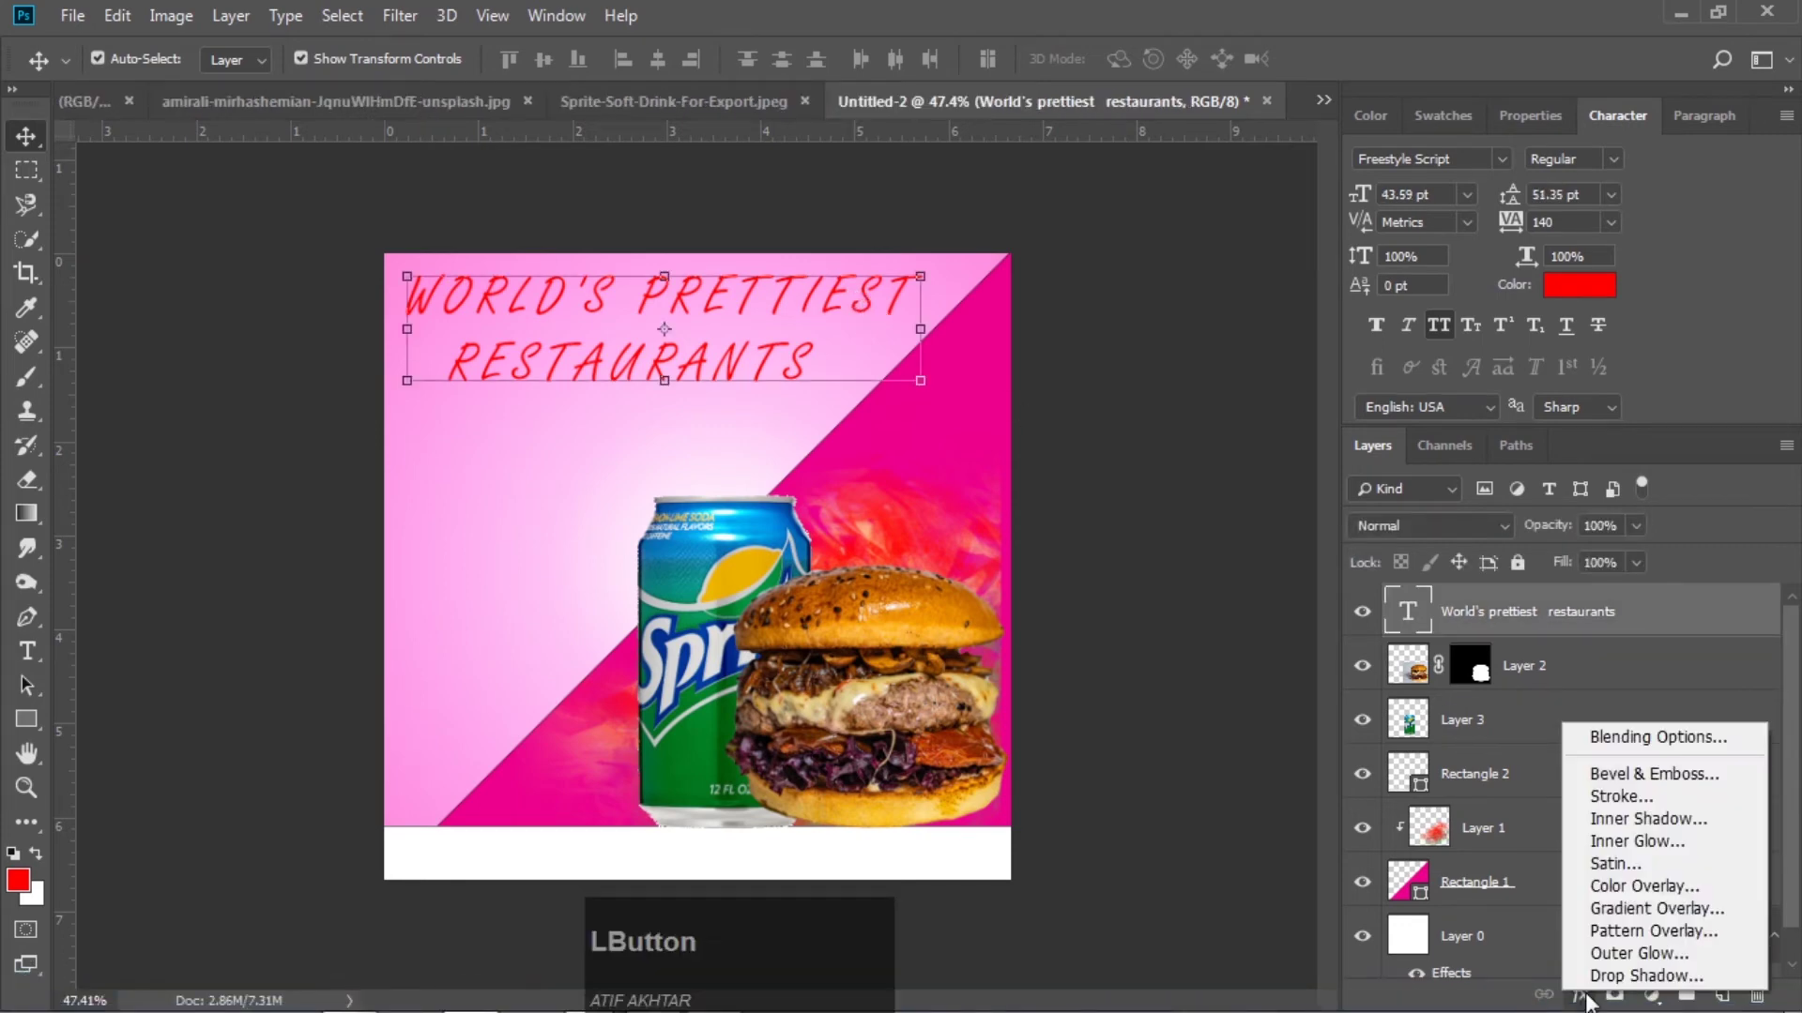
click(1641, 906)
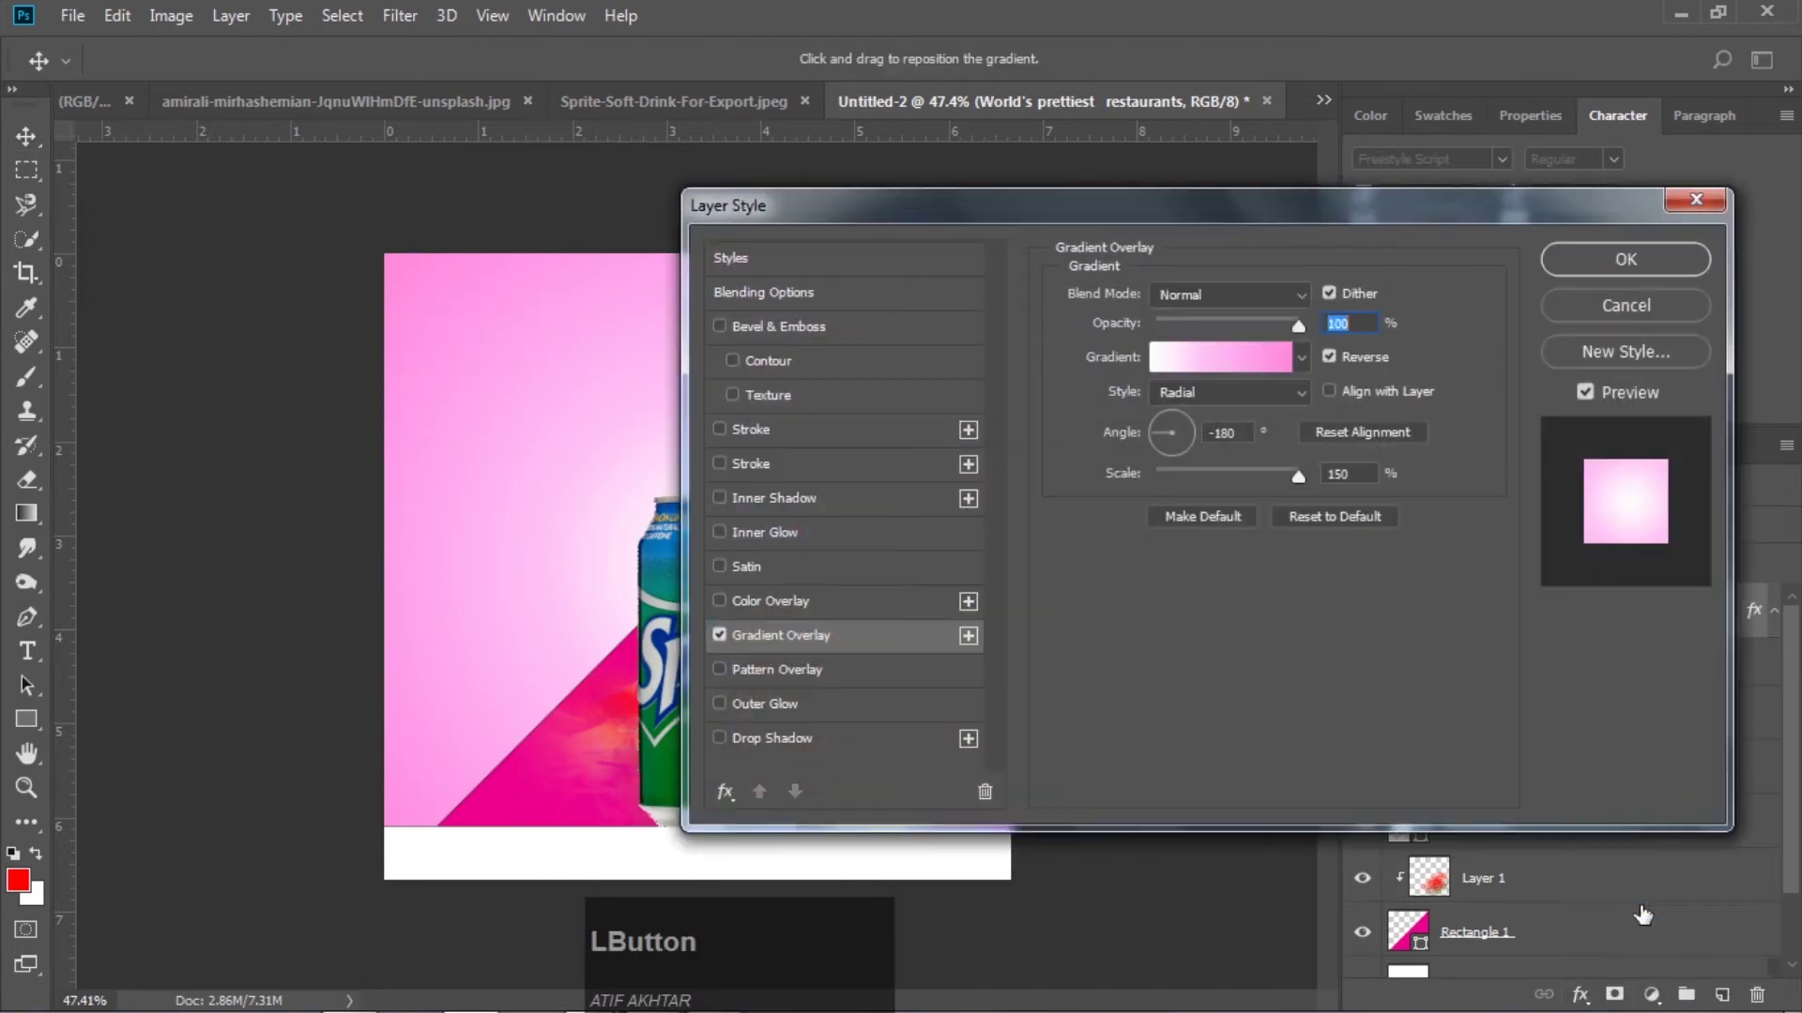
drag(1124, 211, 1336, 229)
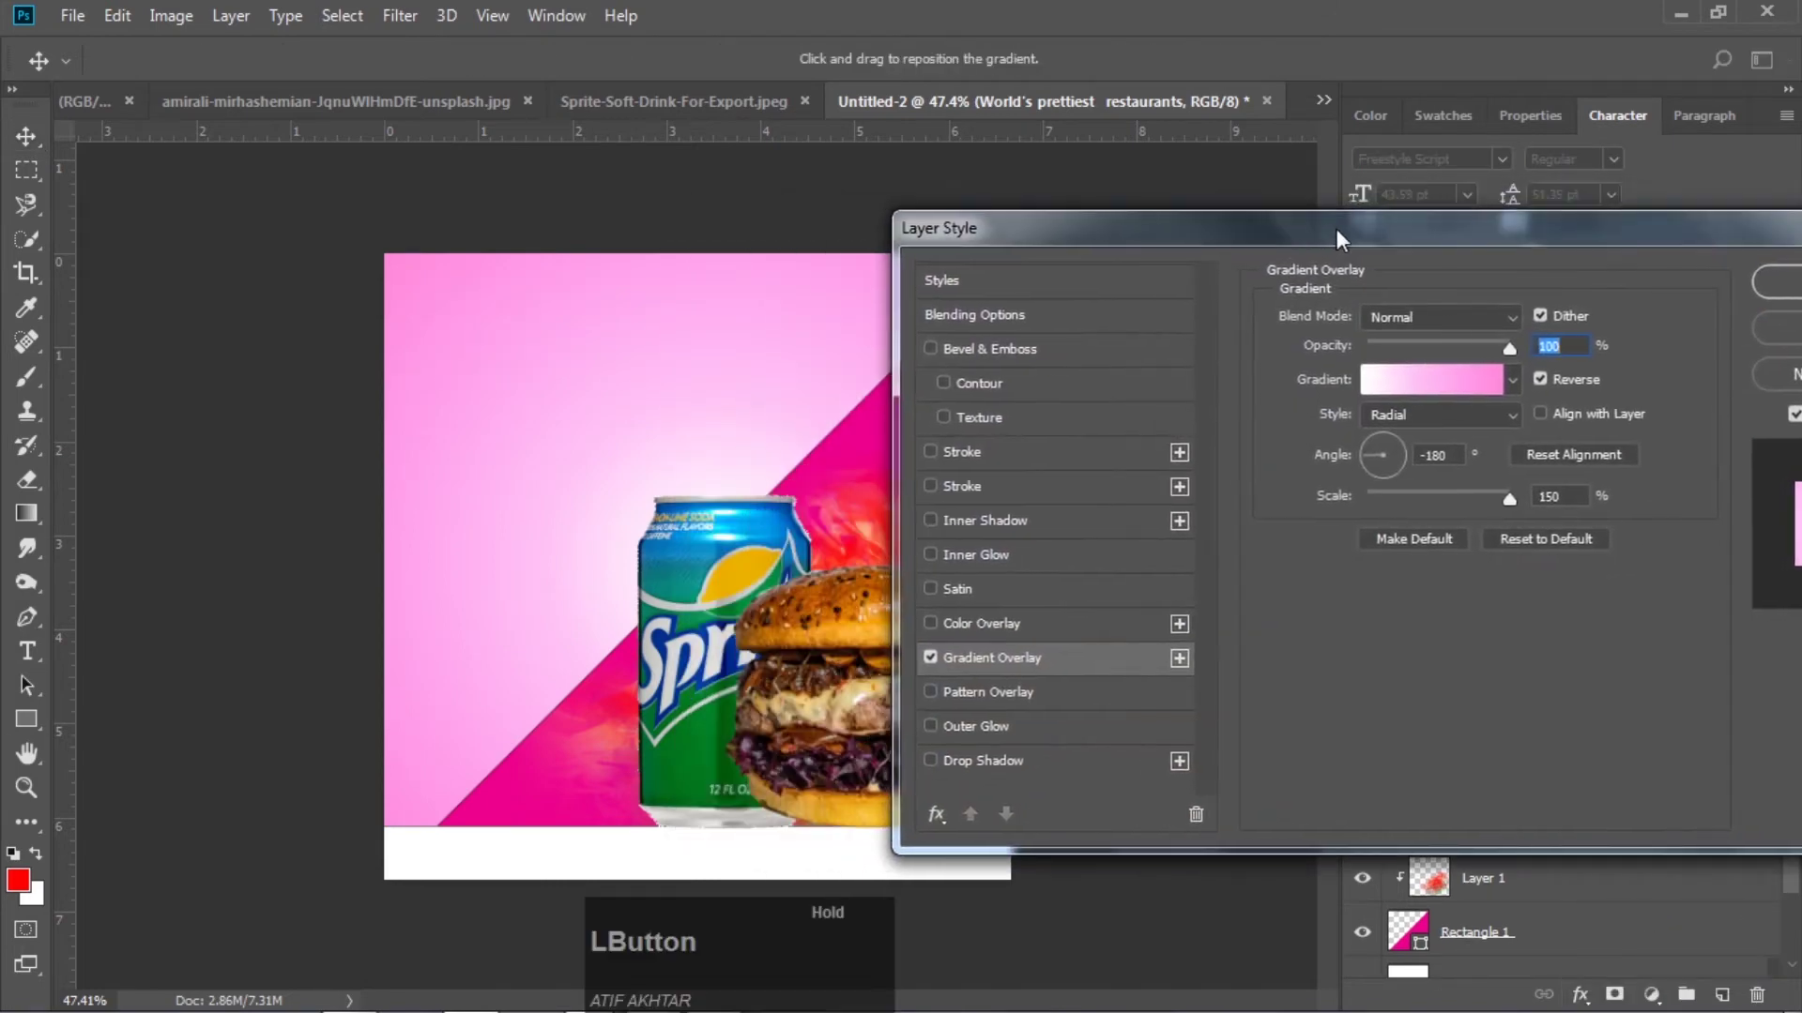
click(1462, 375)
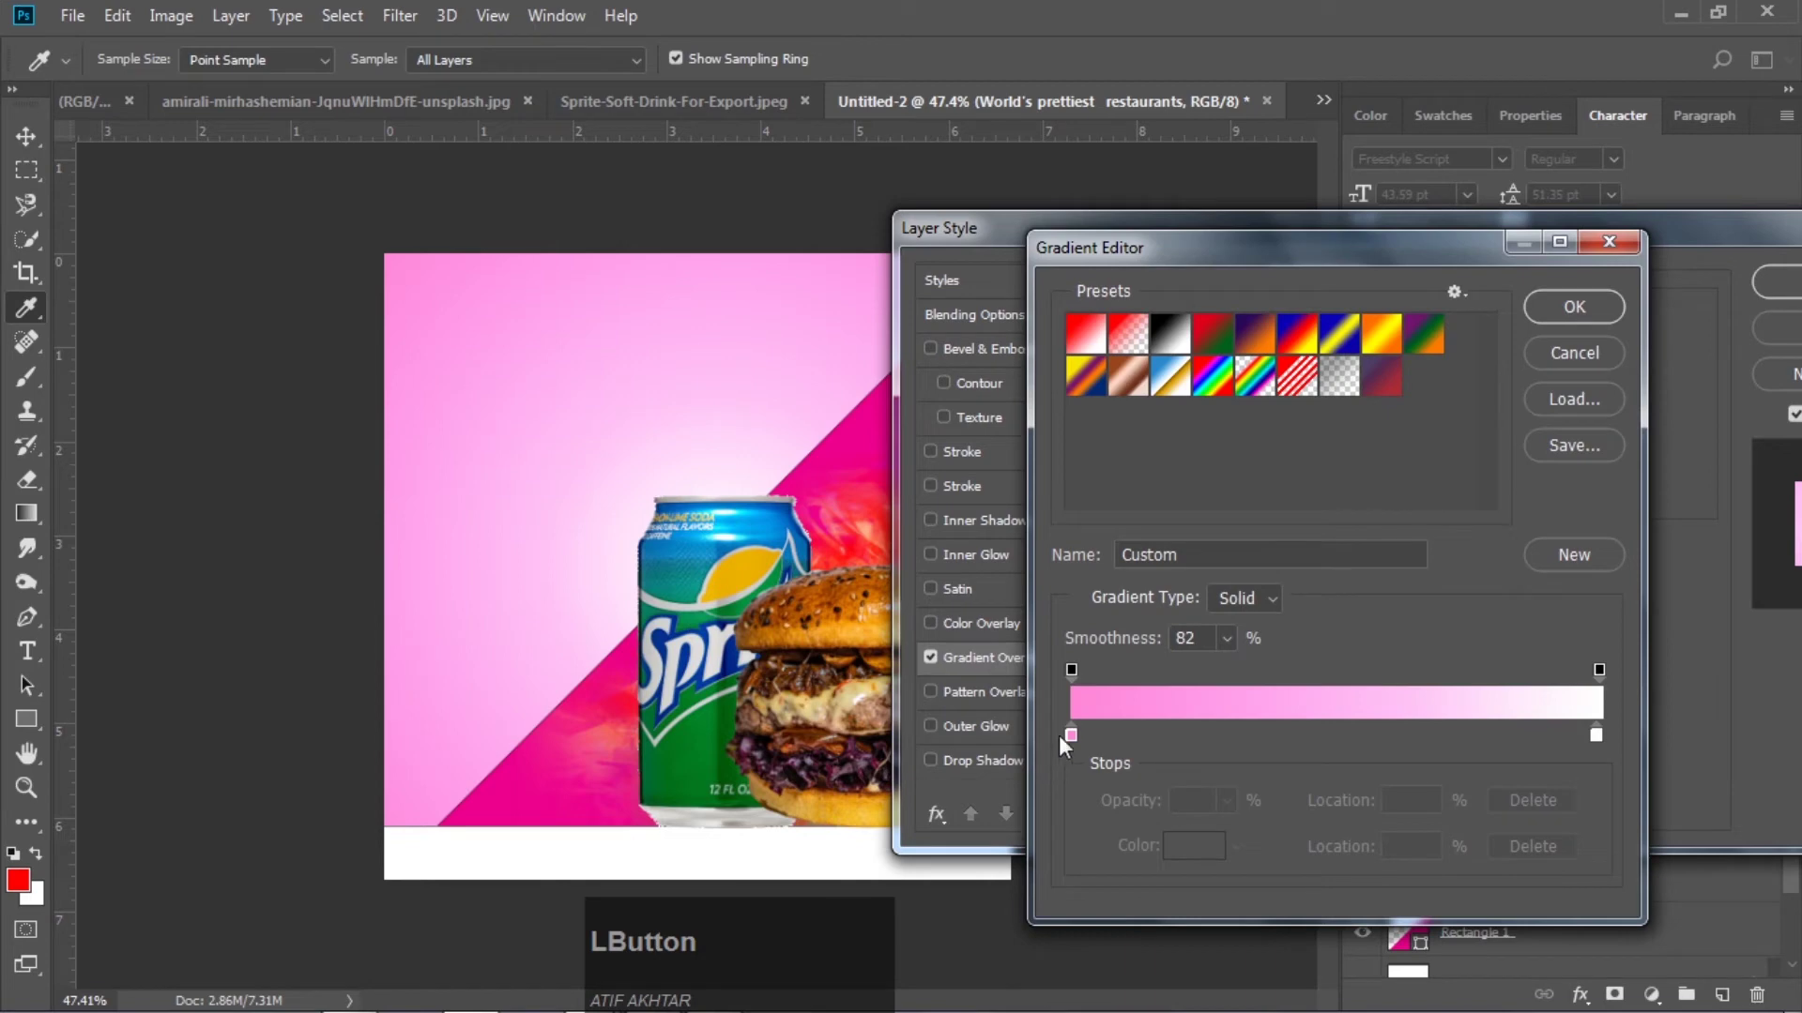
click(1071, 735)
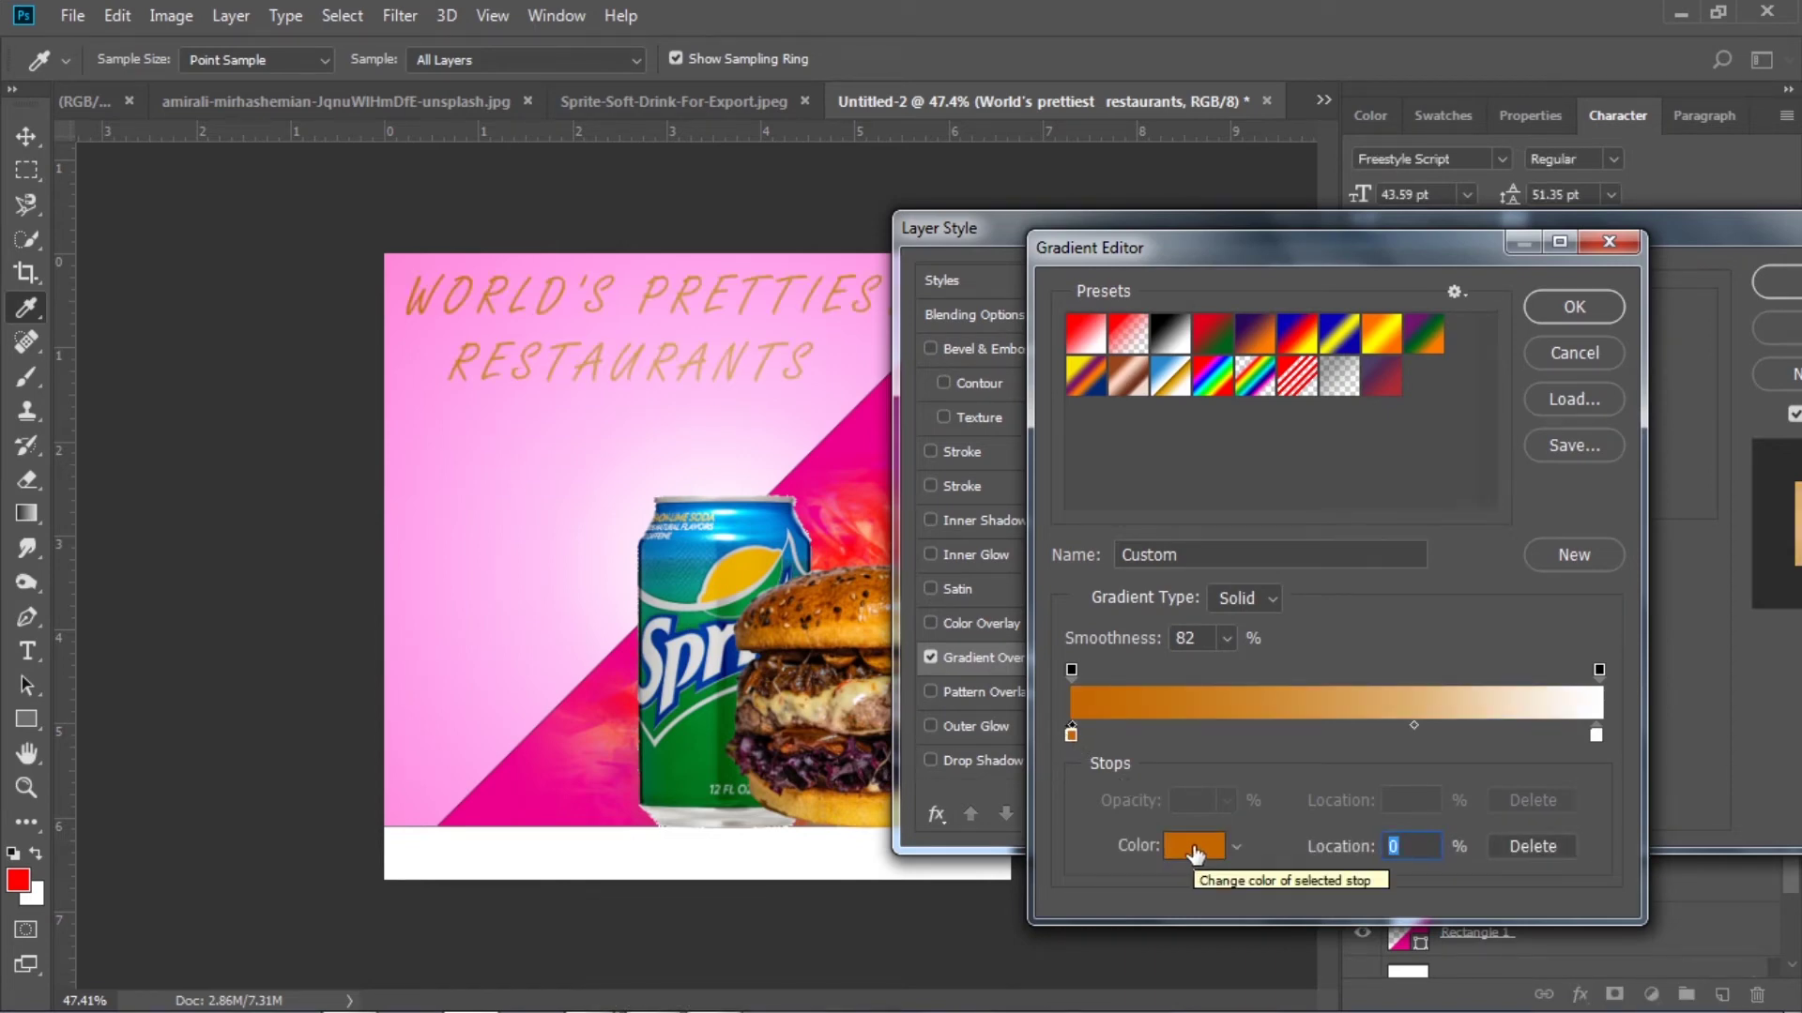
Set the title gradient's end stop to ff0000 with the midpoint at 71%, and apply the overlay
click(1596, 735)
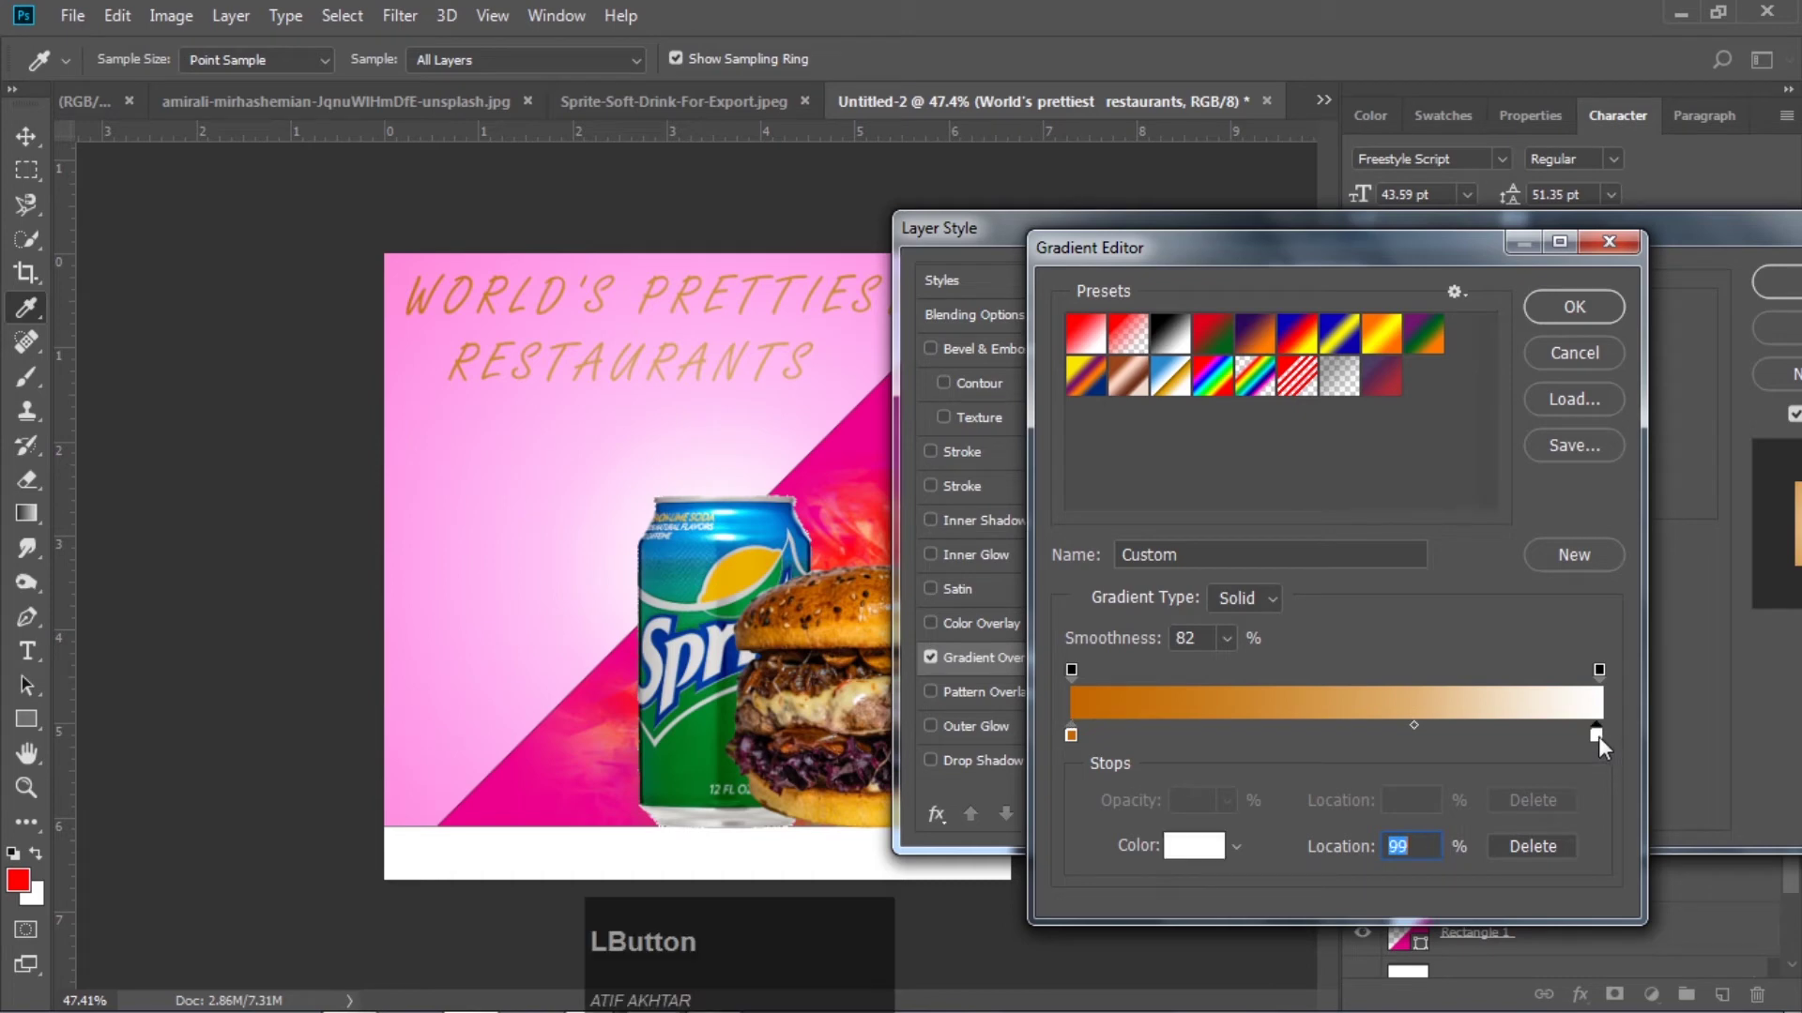
click(1208, 847)
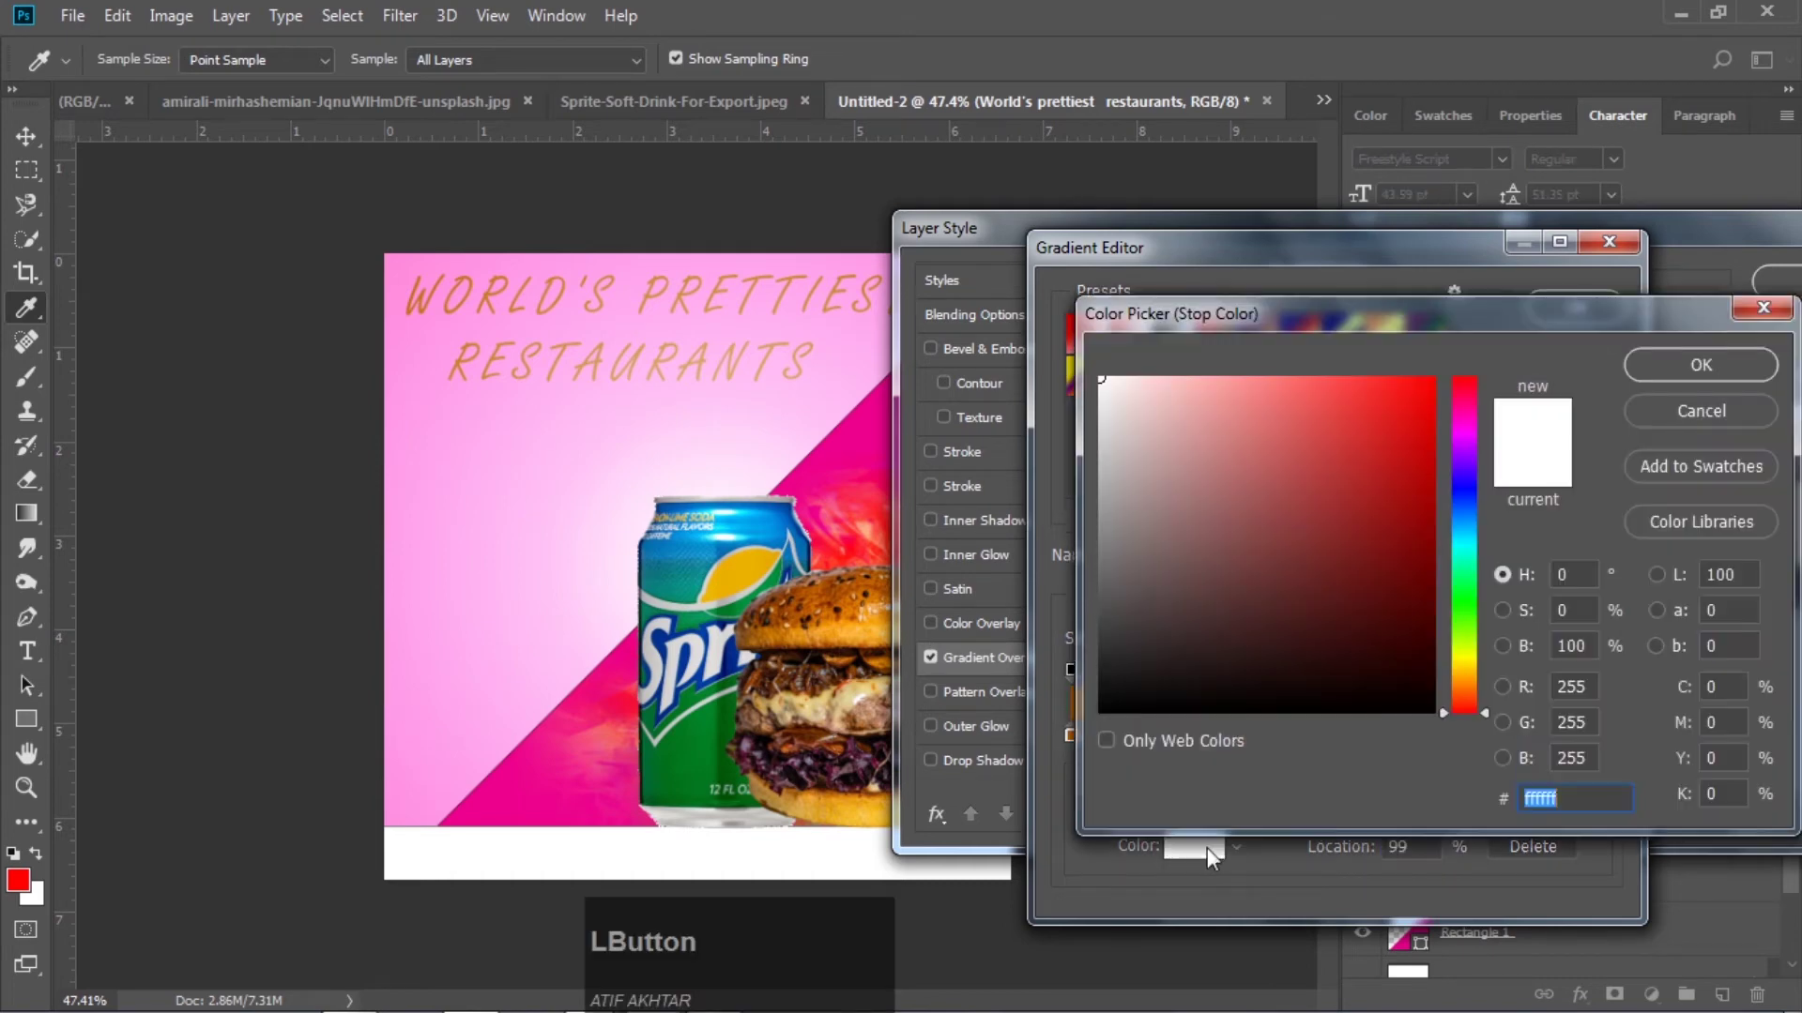
drag(1317, 453, 1434, 378)
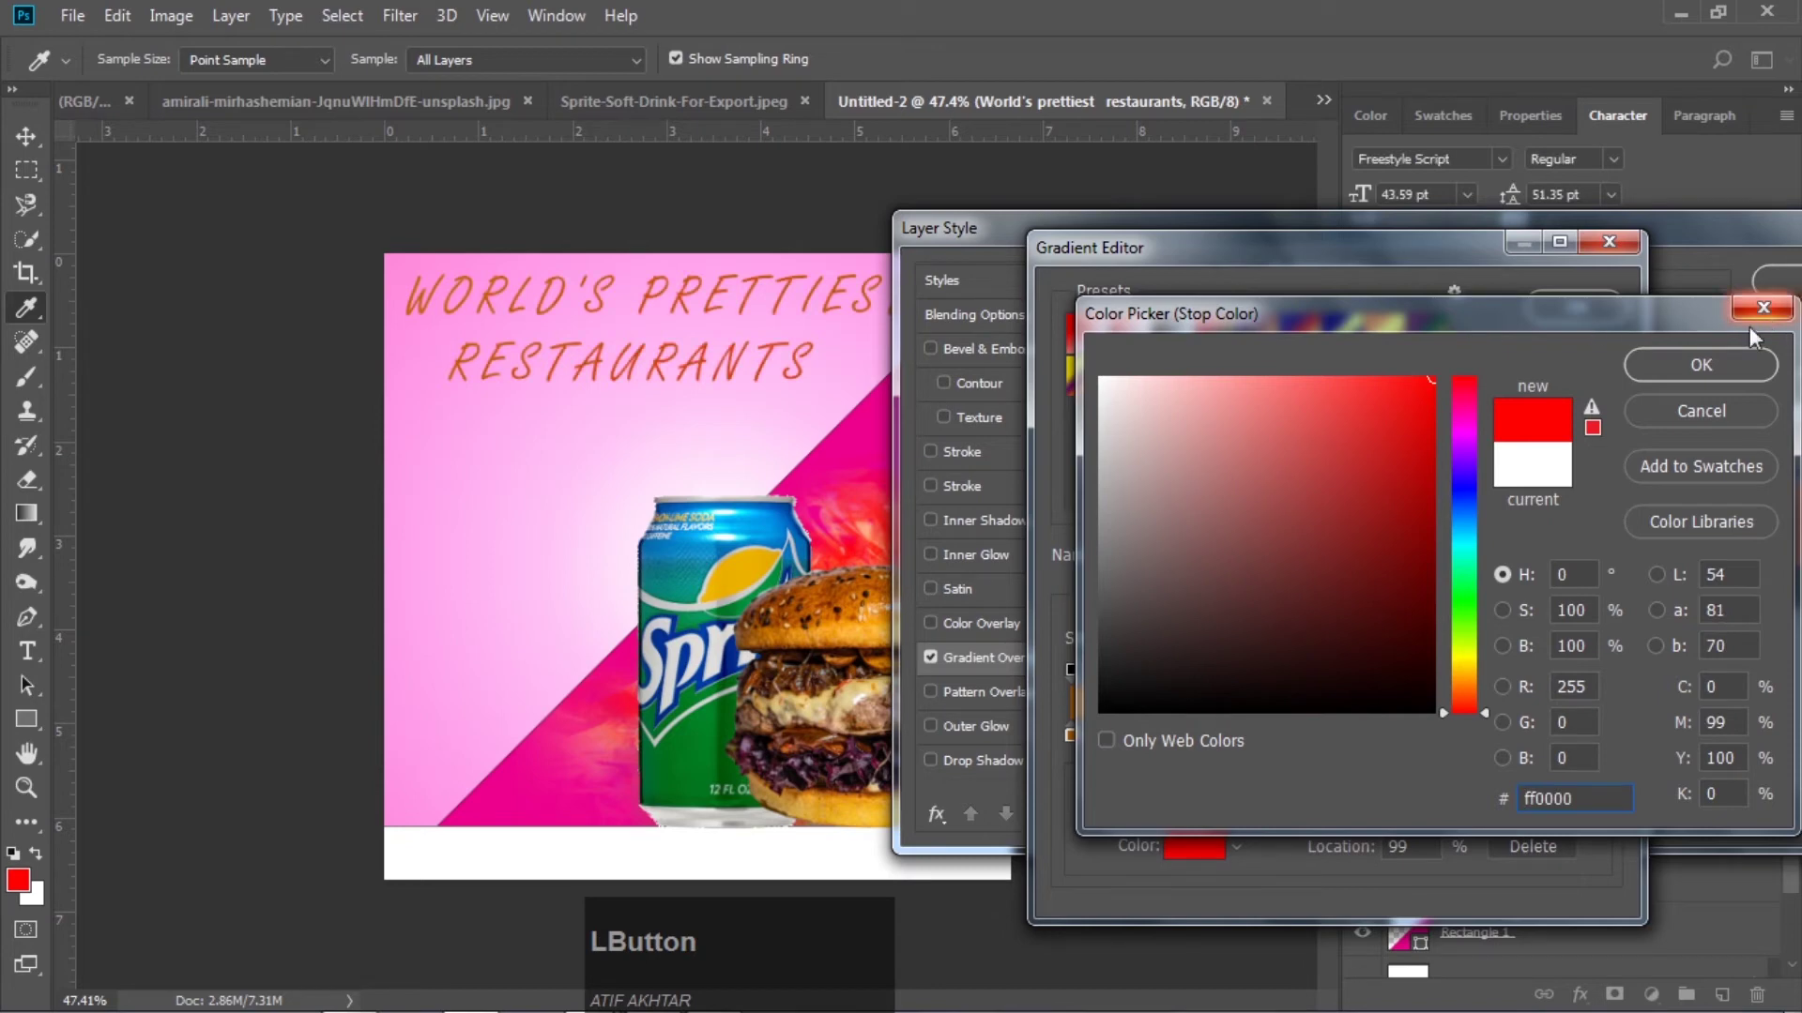
click(1721, 364)
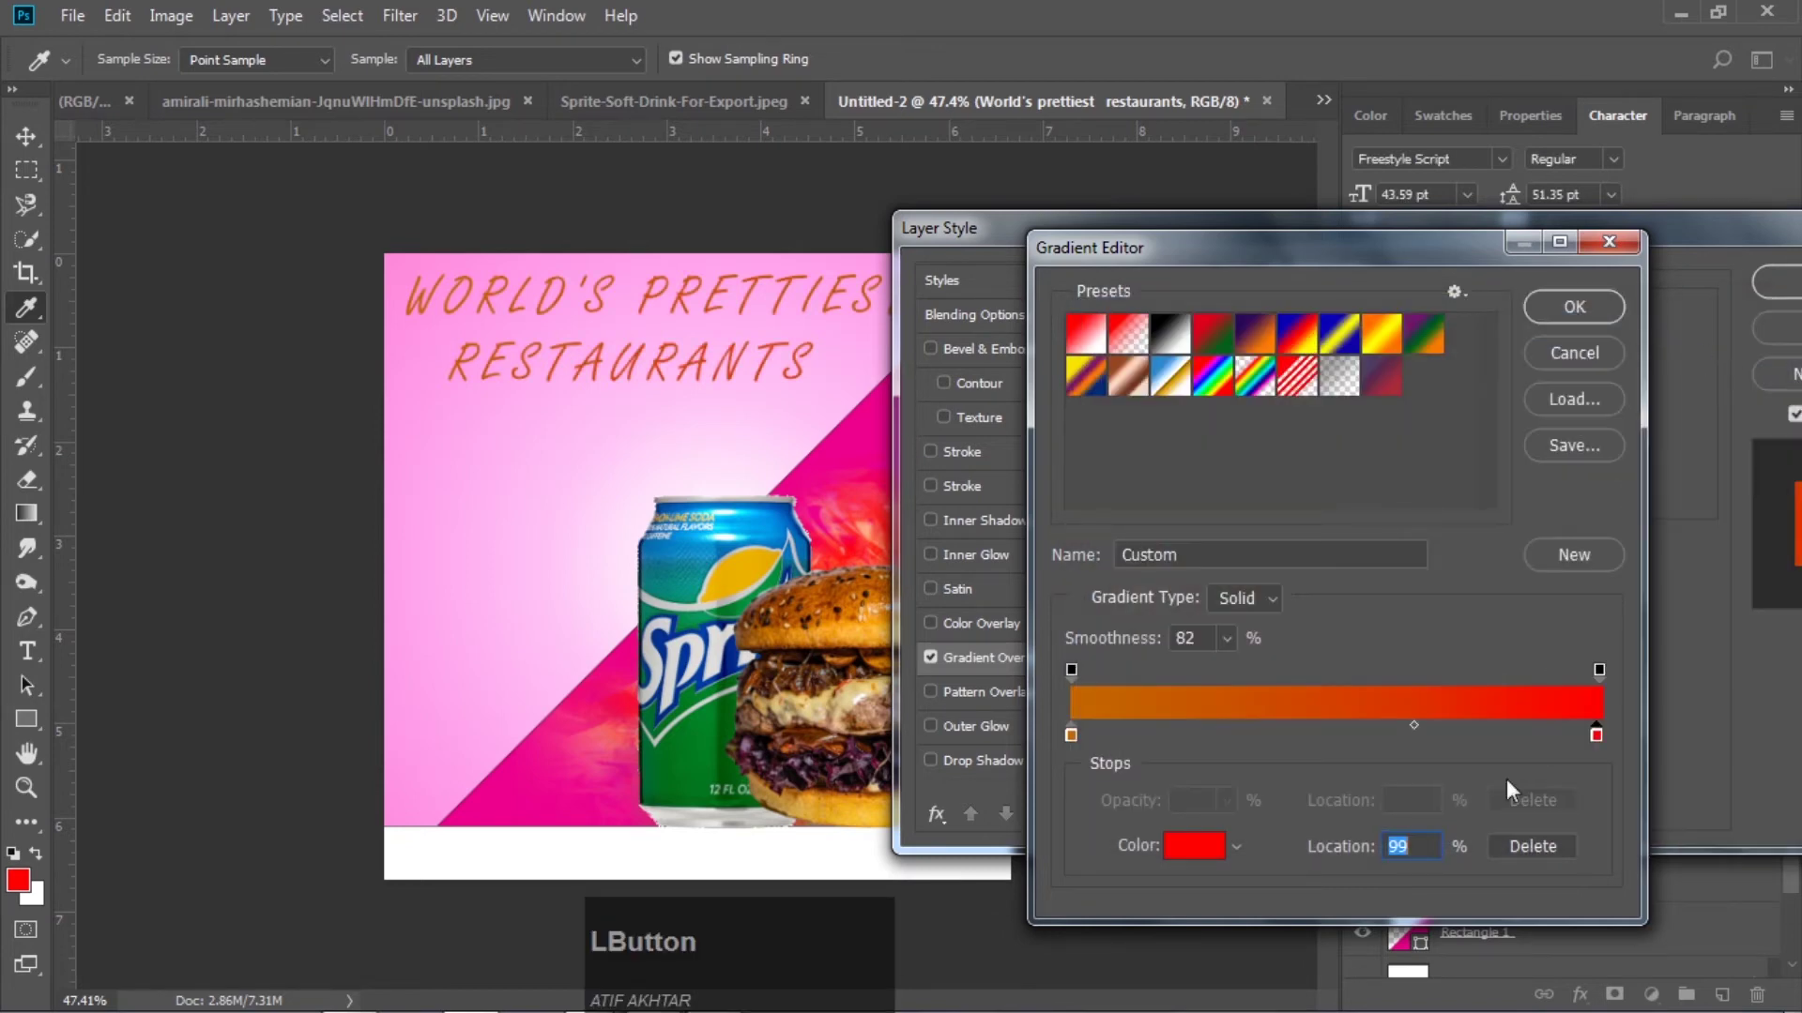
drag(1415, 725, 1448, 725)
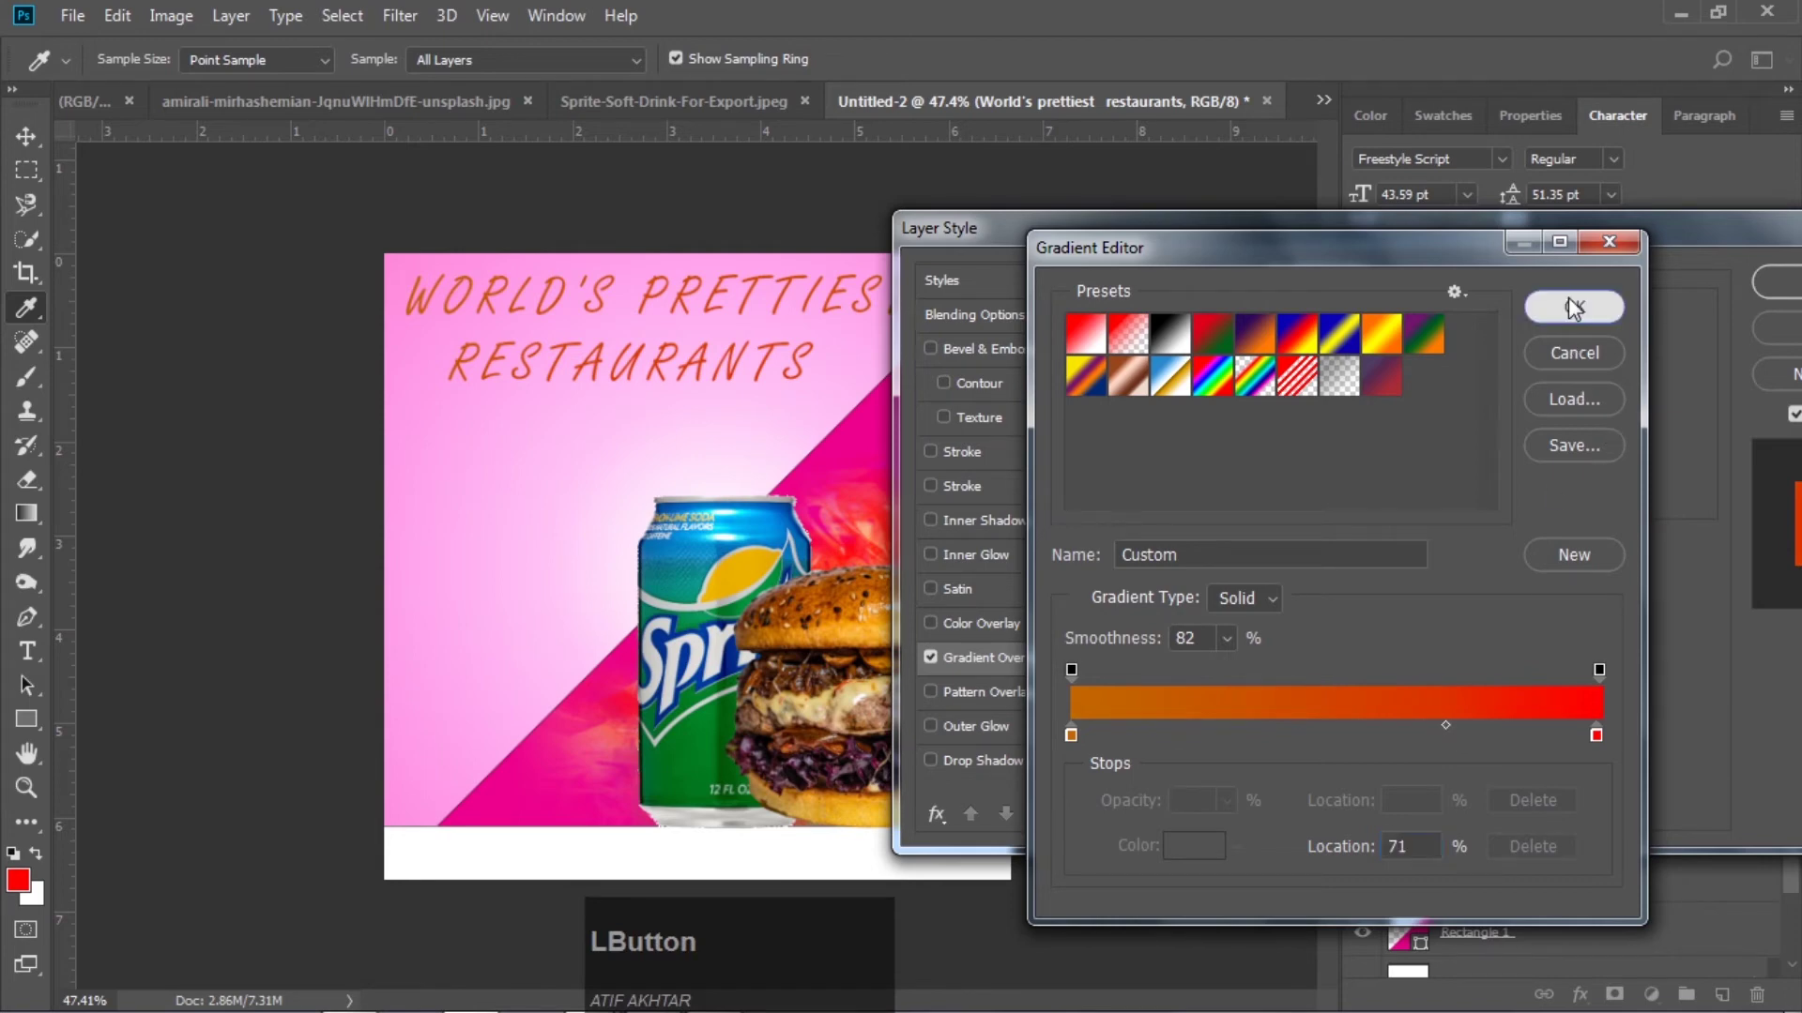
click(1573, 306)
click(1769, 283)
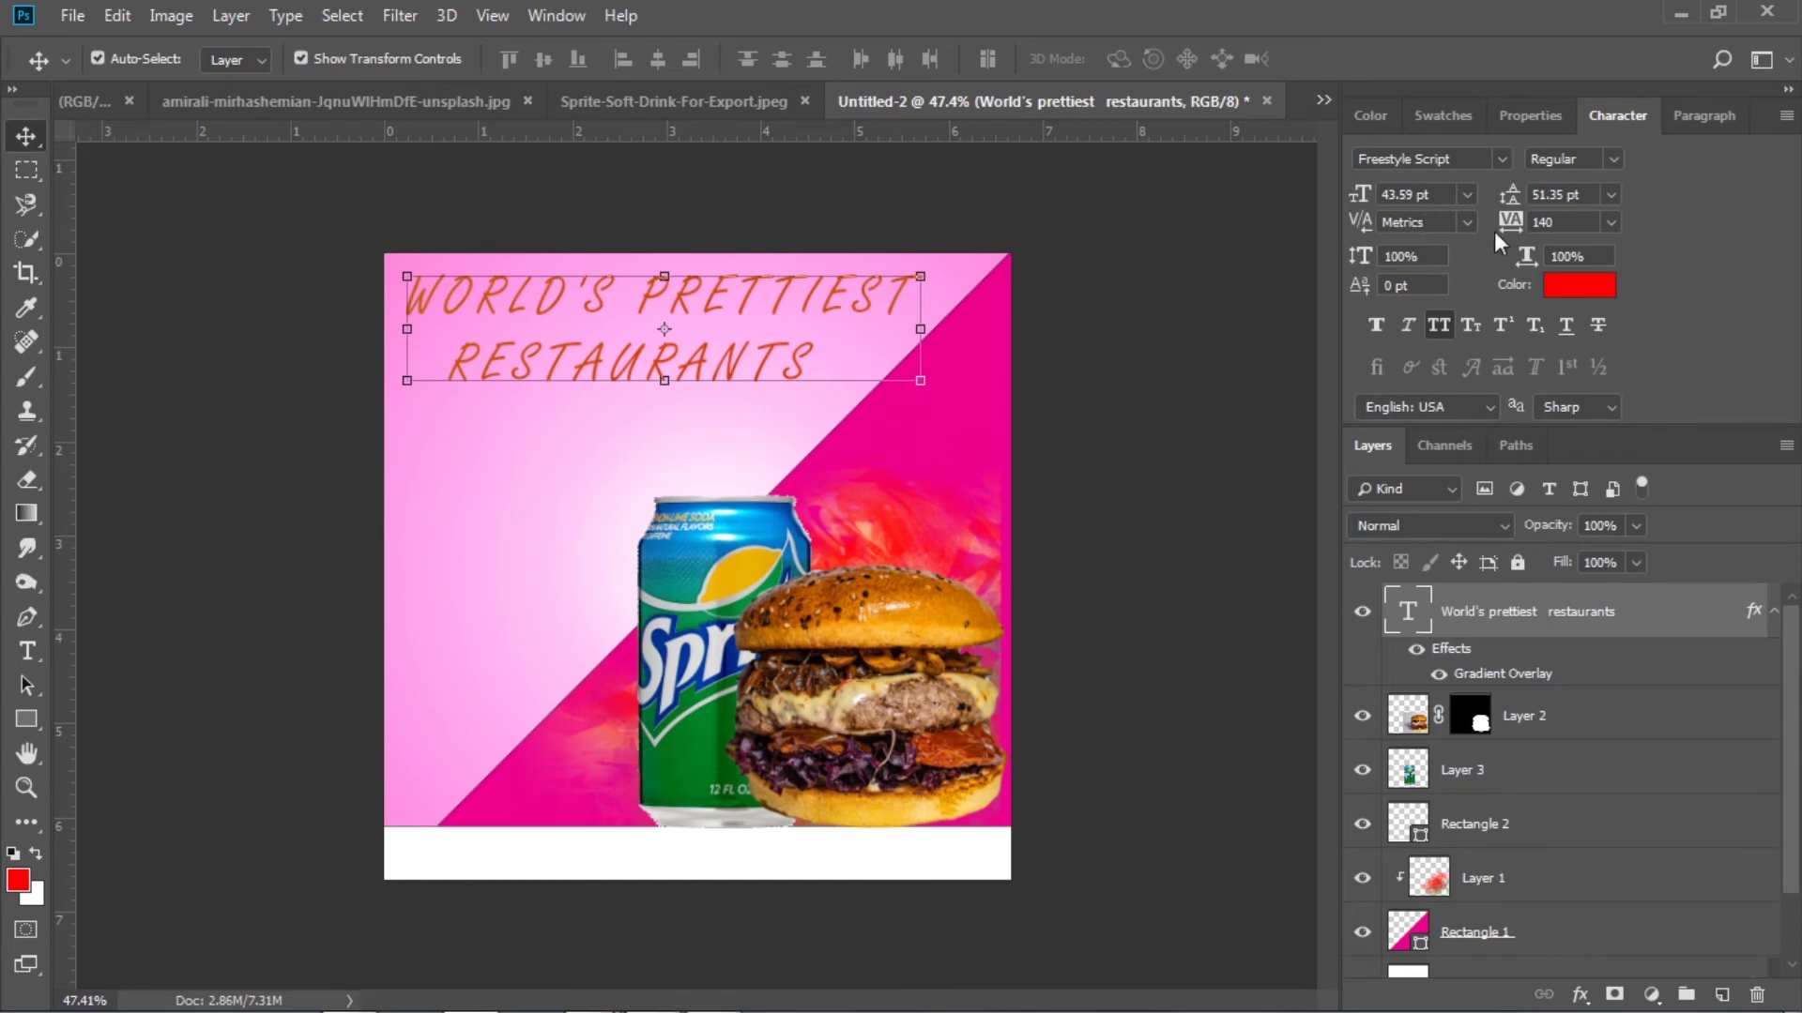
Set the title's letter tracking to 100 and its leading to 39.35 pt
drag(1508, 225, 1511, 222)
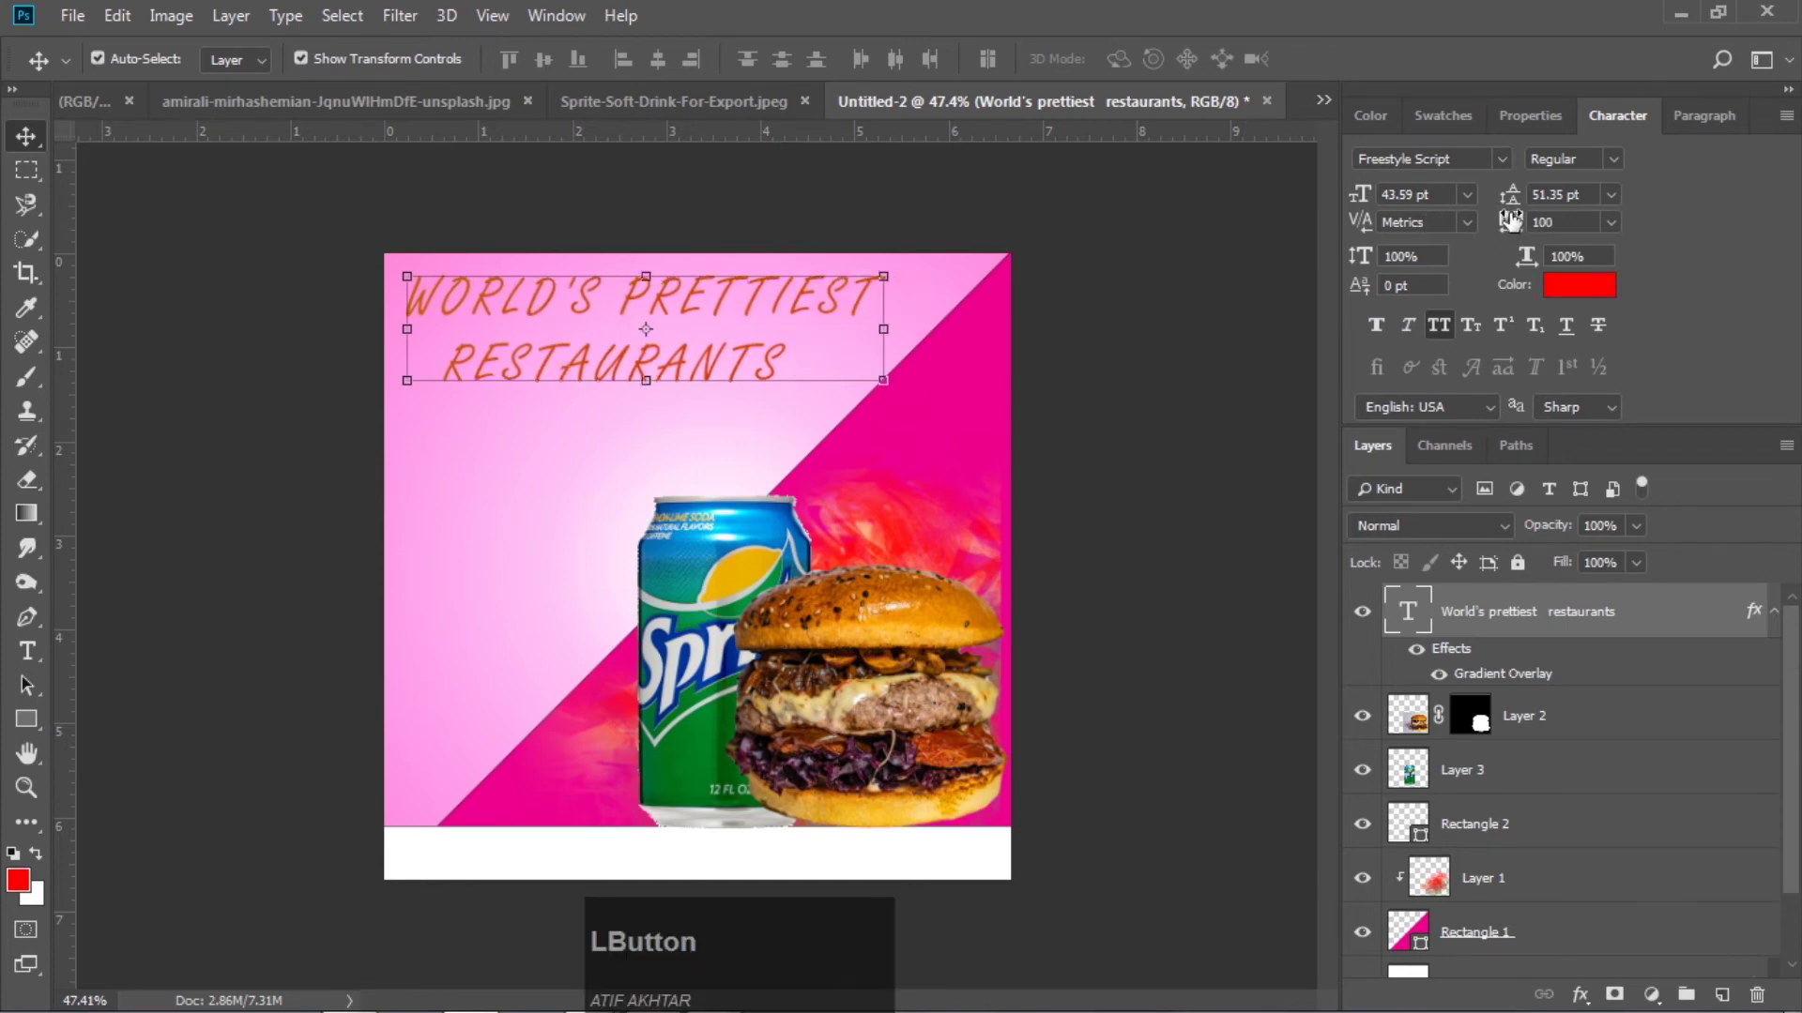
drag(1509, 195, 1509, 196)
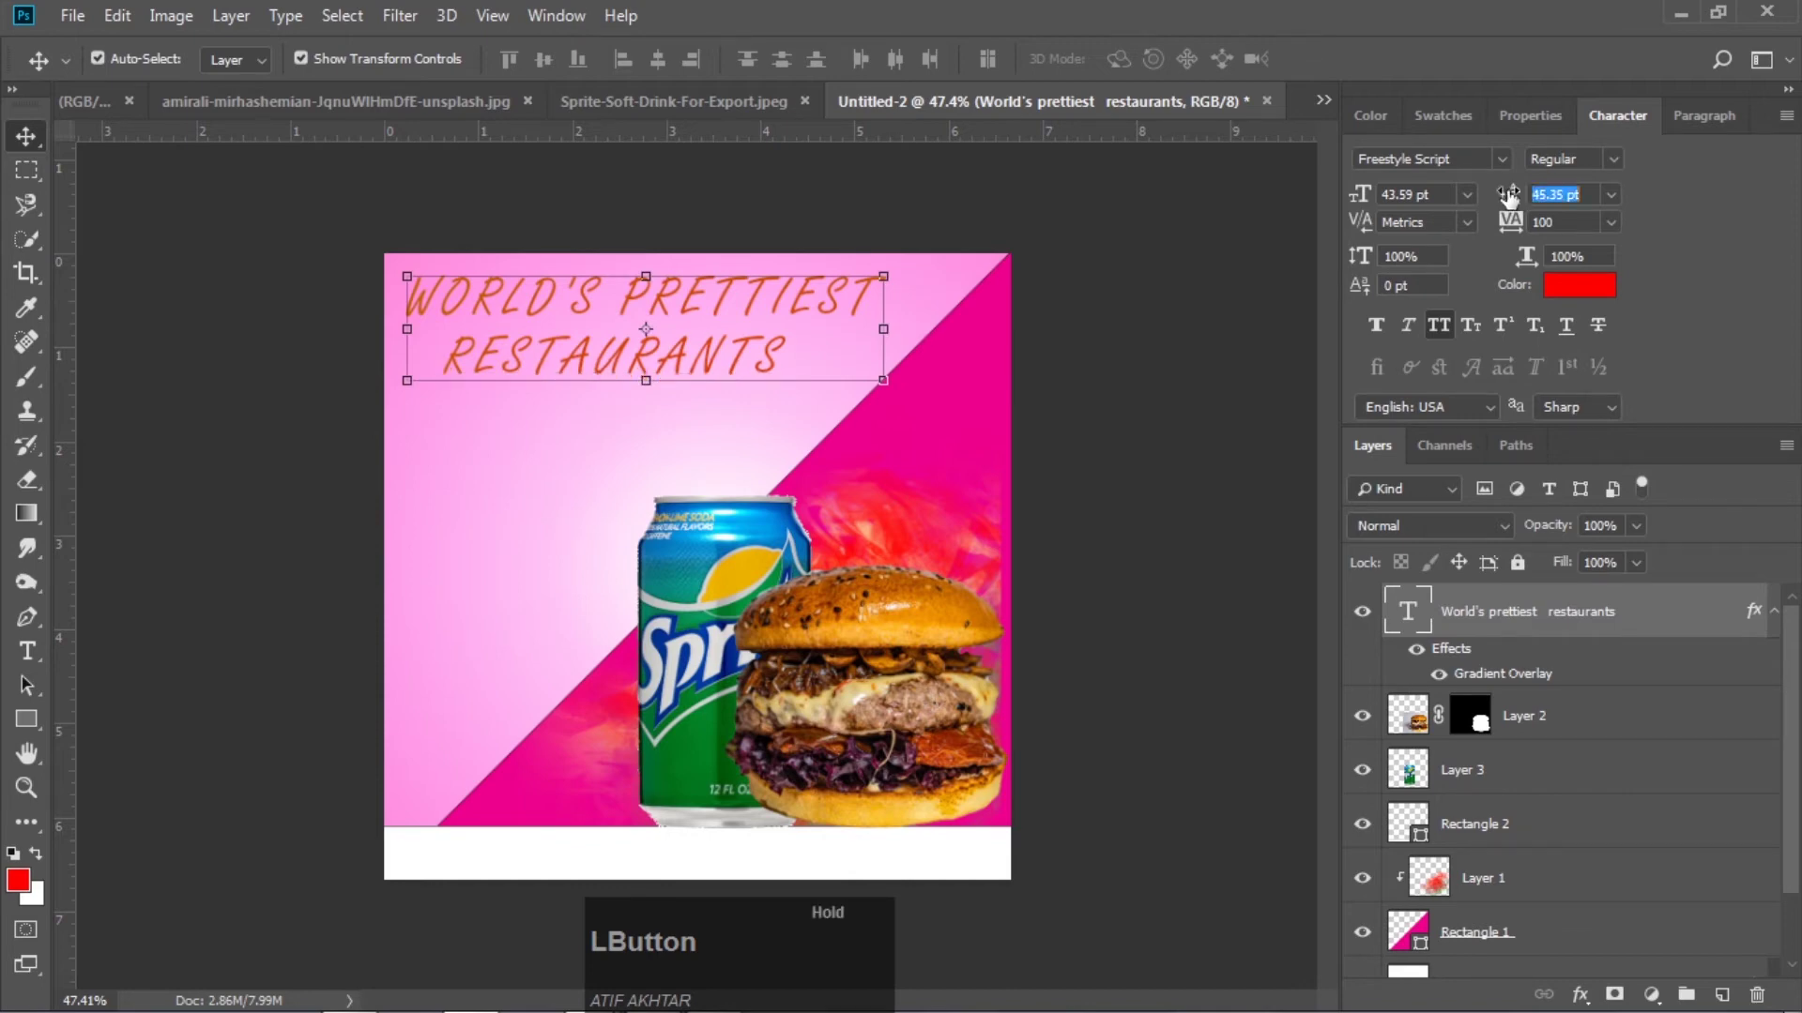
drag(1509, 196, 1503, 196)
click(197, 367)
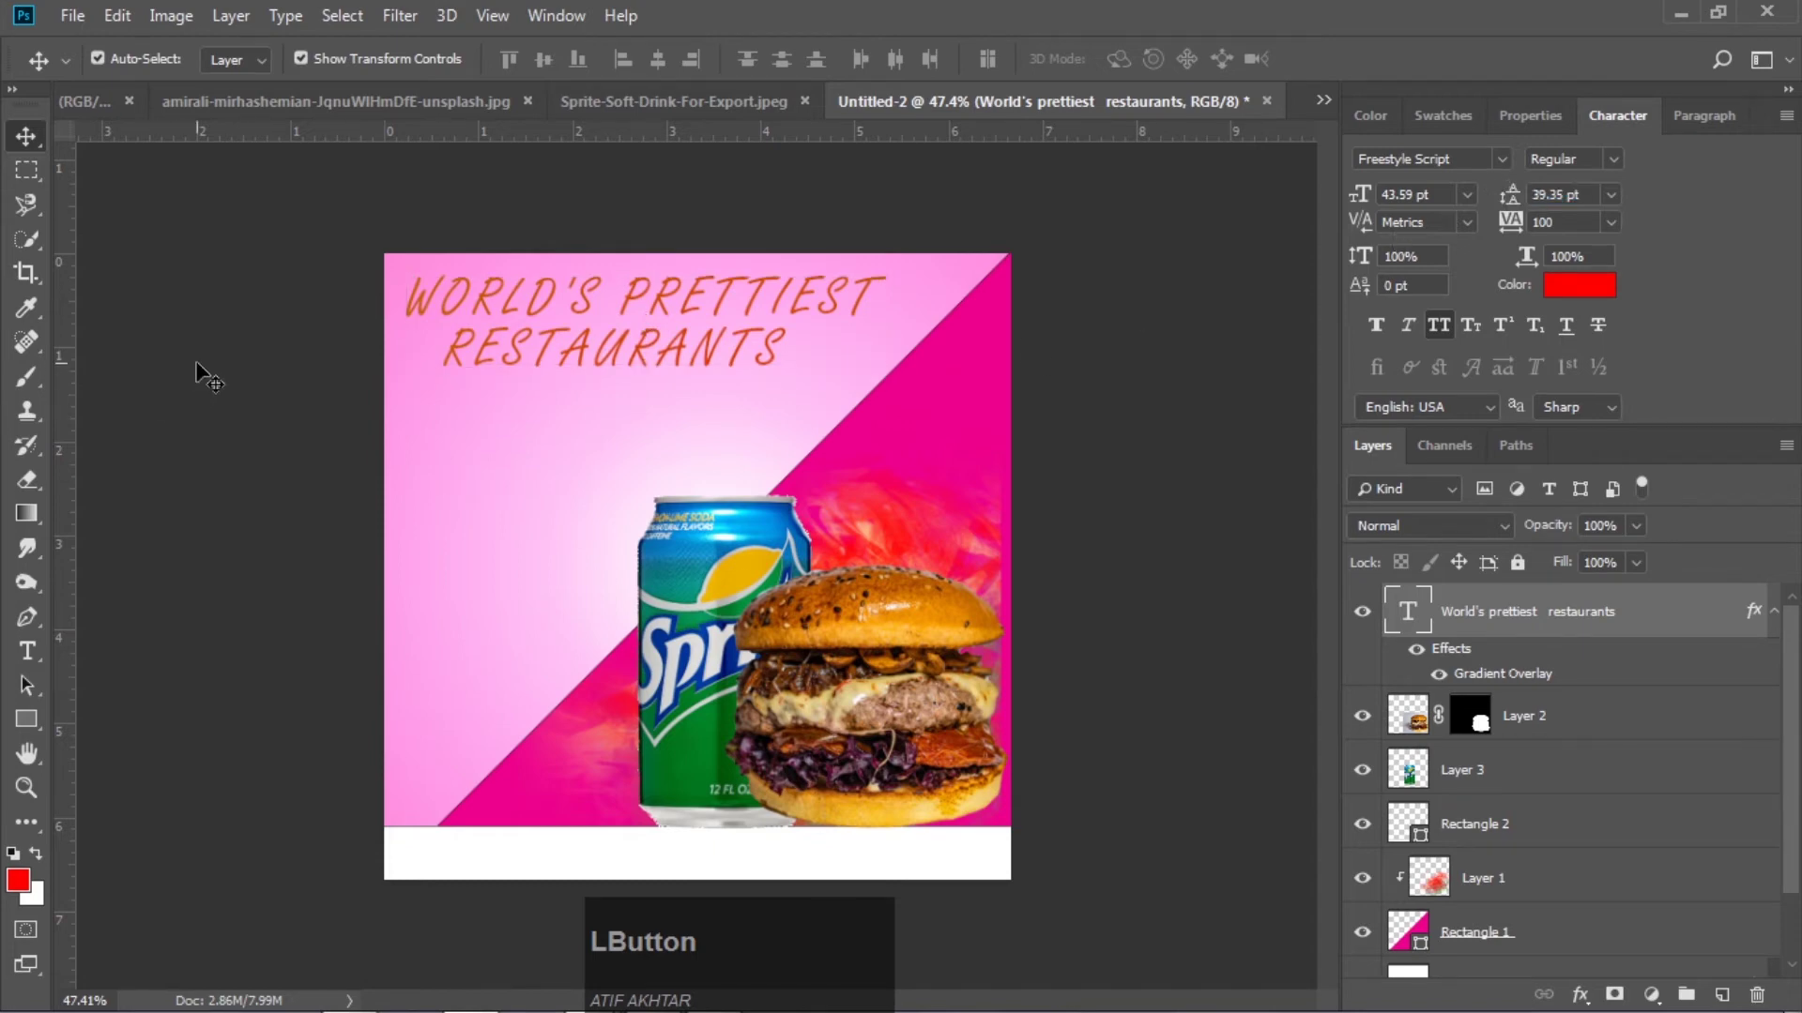
Indent the title's second line slightly further by adding a space before "Restaurants"
click(637, 355)
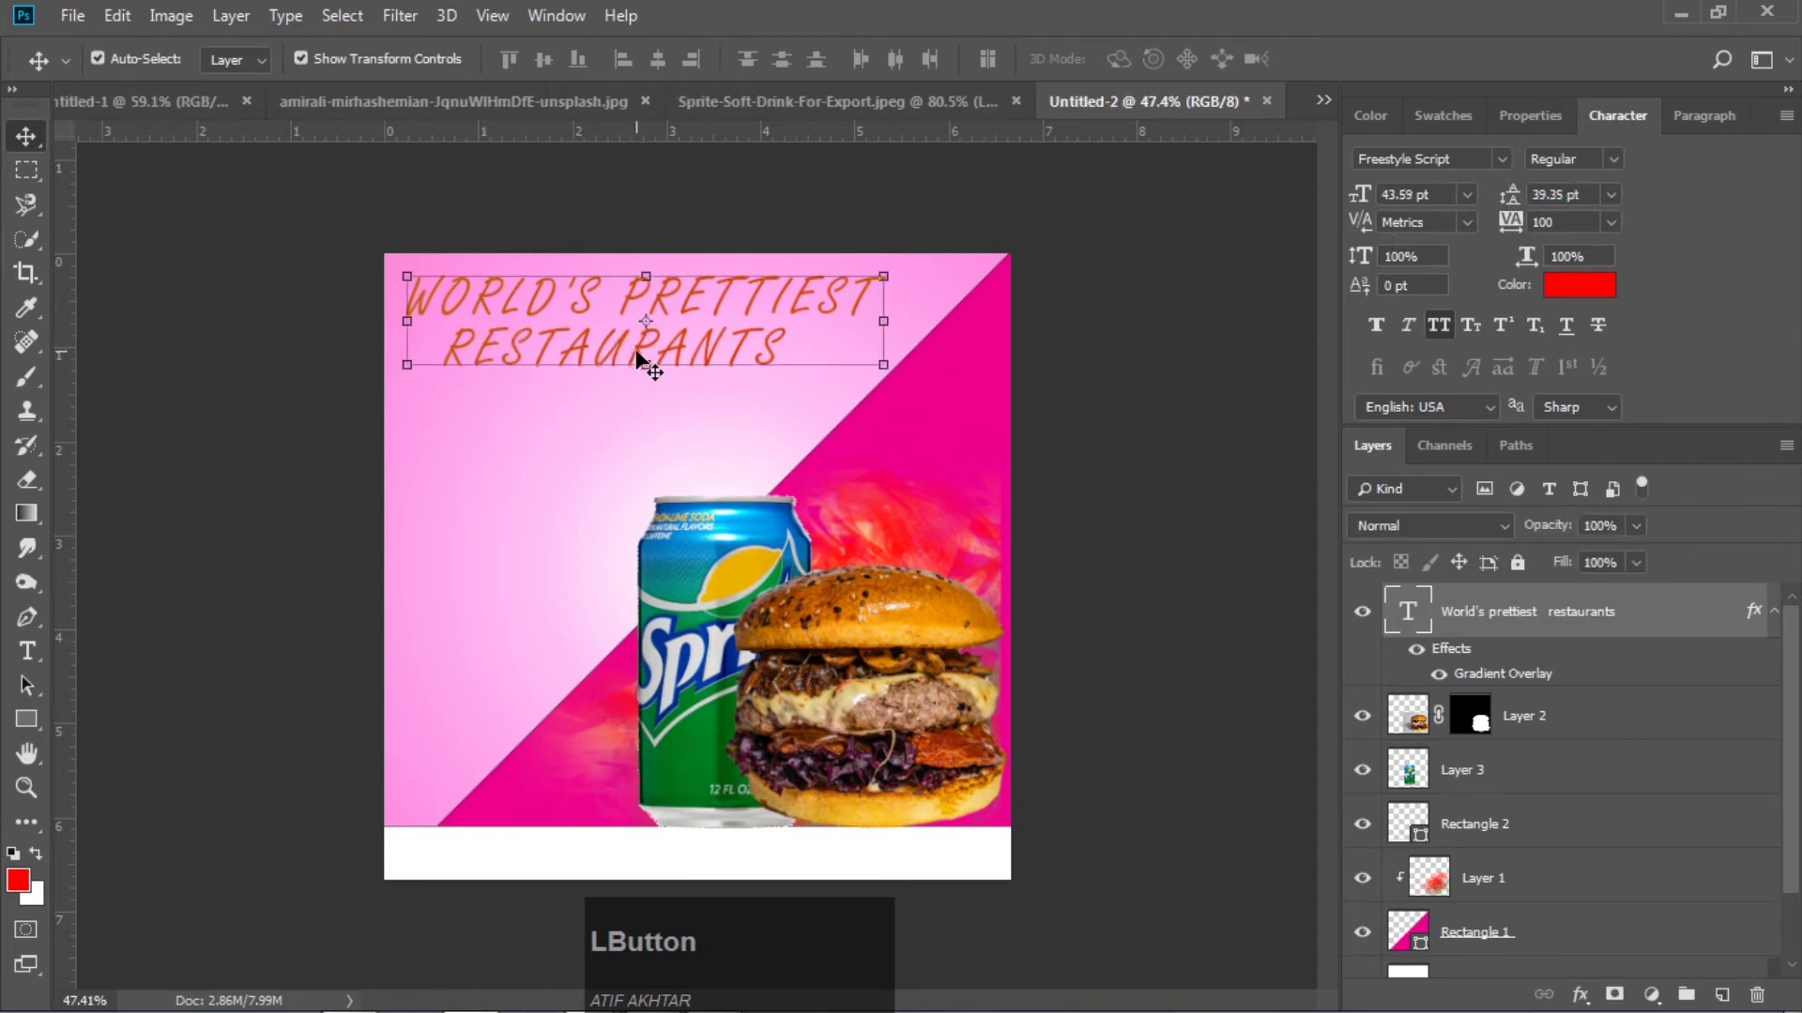
click(30, 655)
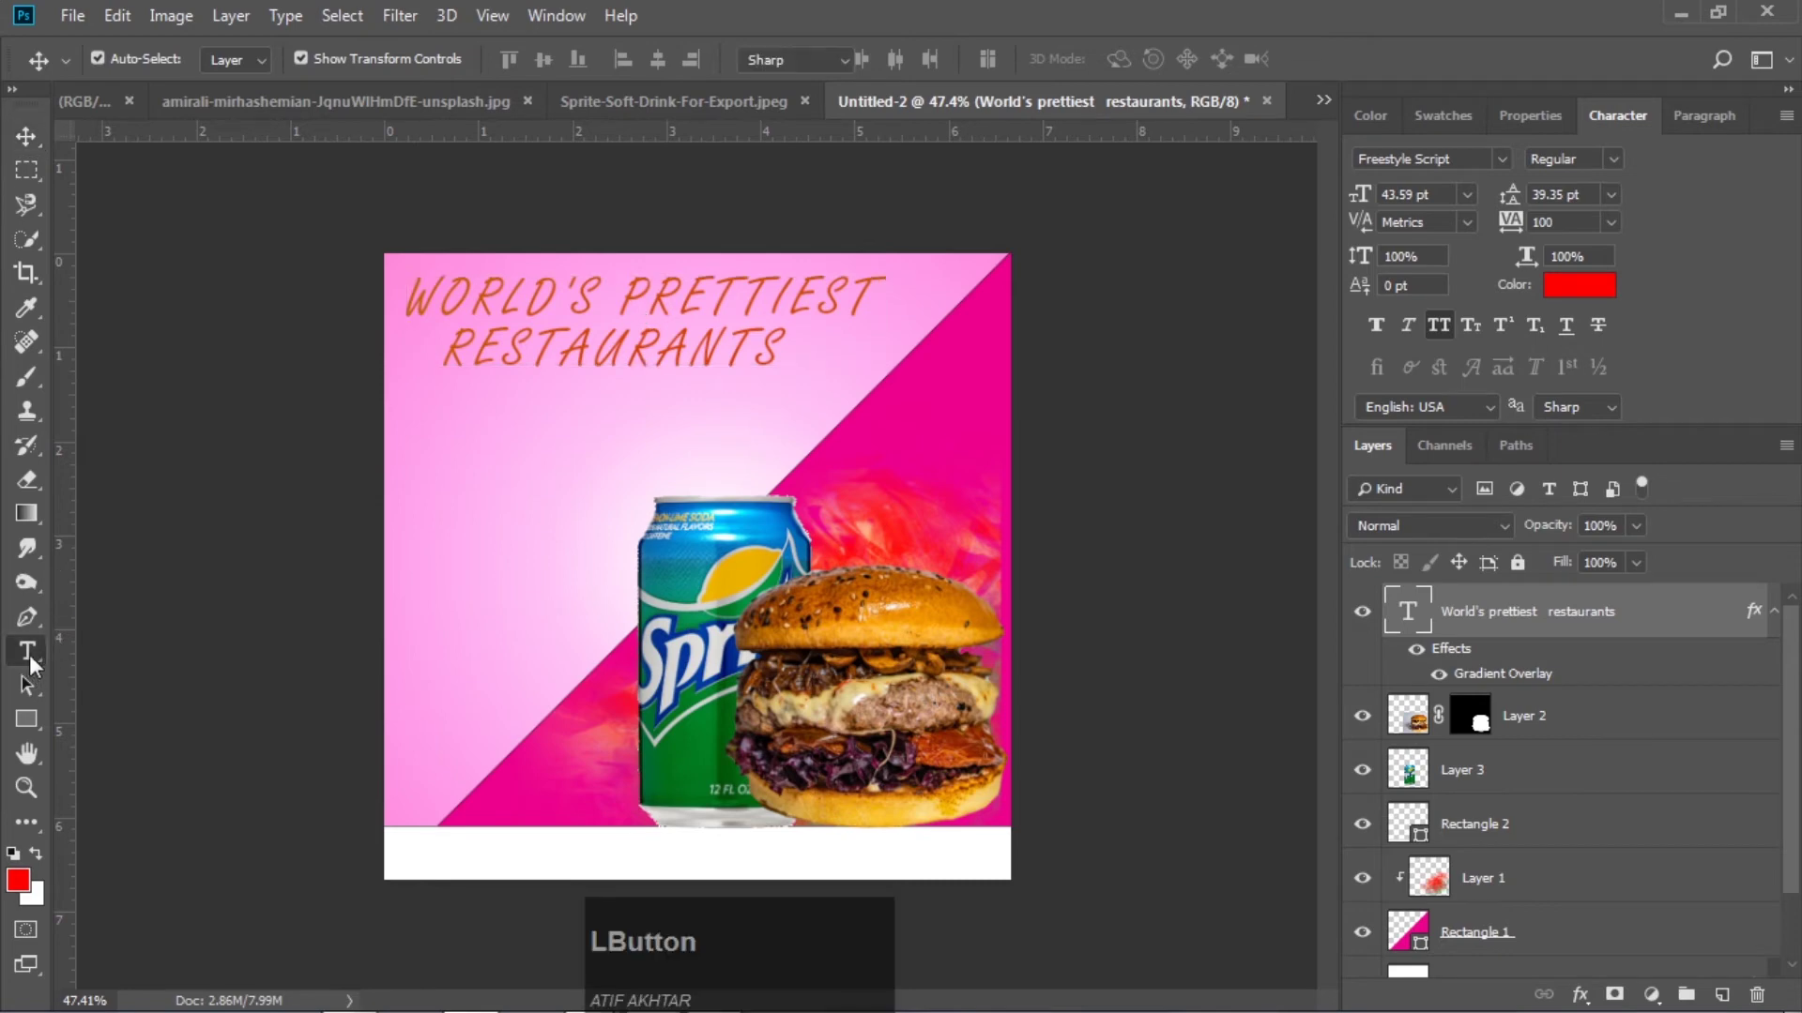
click(447, 350)
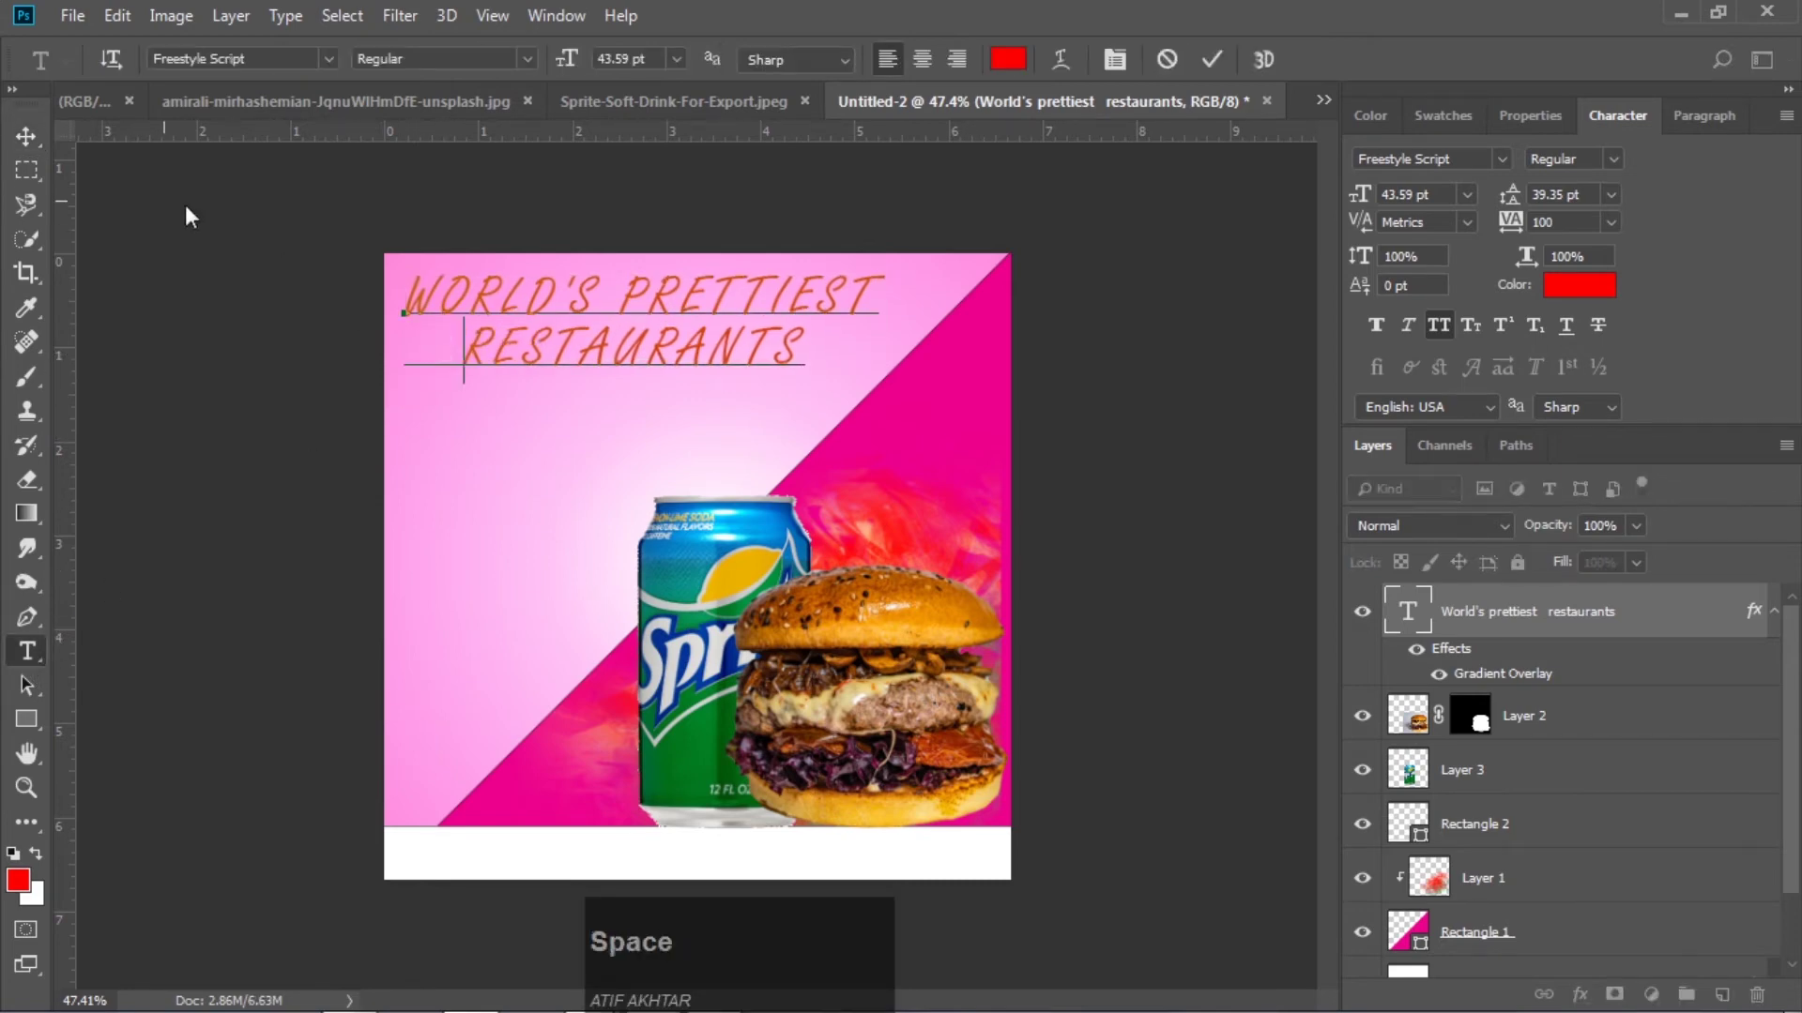
click(38, 139)
click(143, 271)
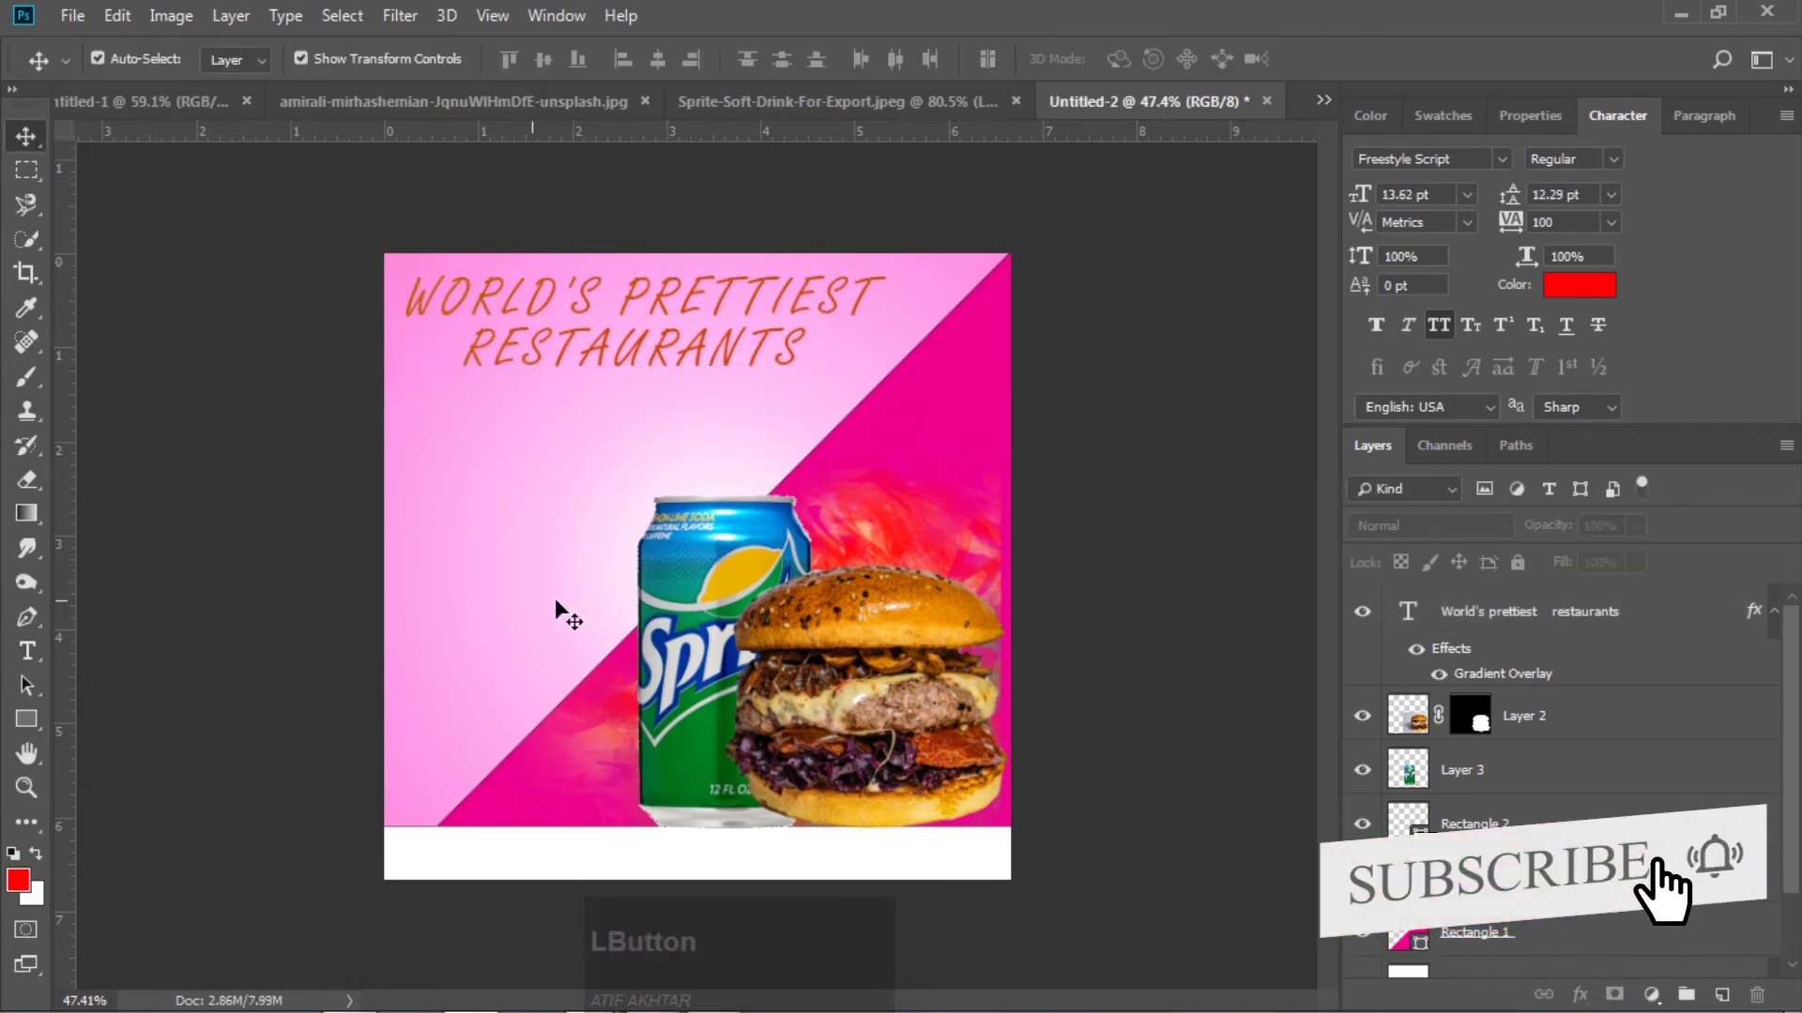
Switch to Notepad and copy the detail sentence from "Get a side of stunning views" through "Positano,Italy"
click(28, 651)
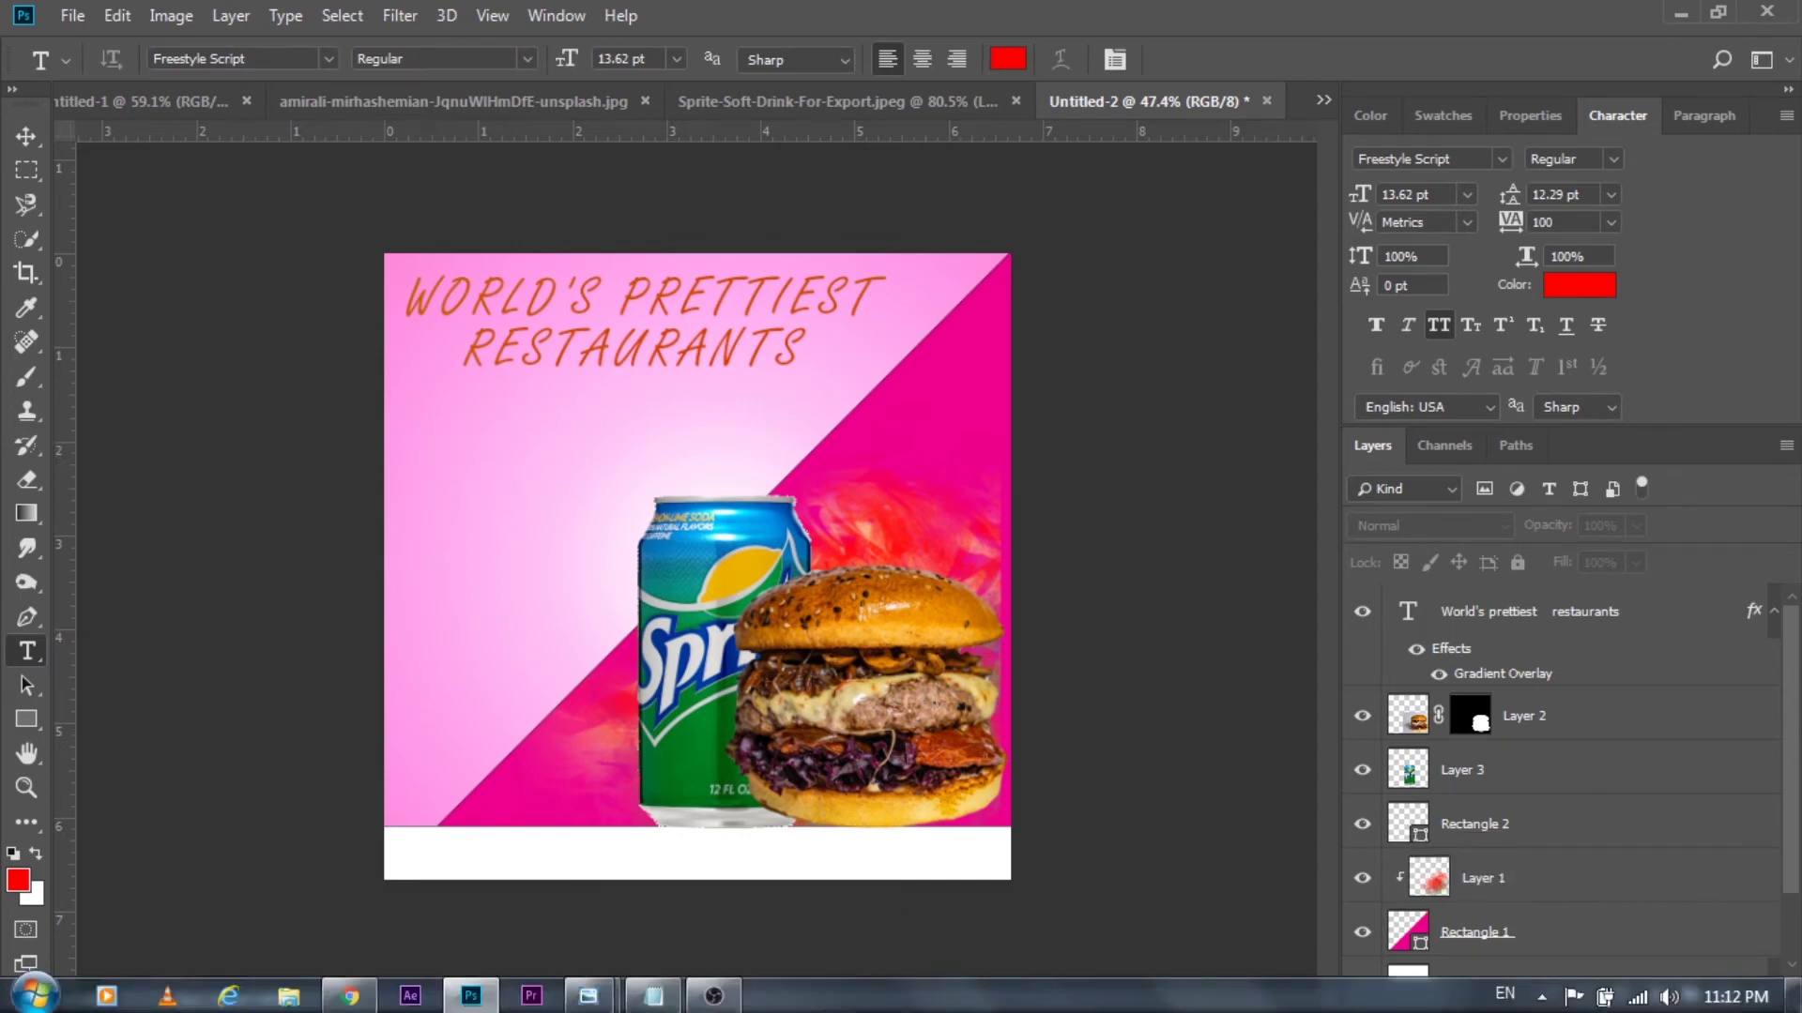
click(654, 993)
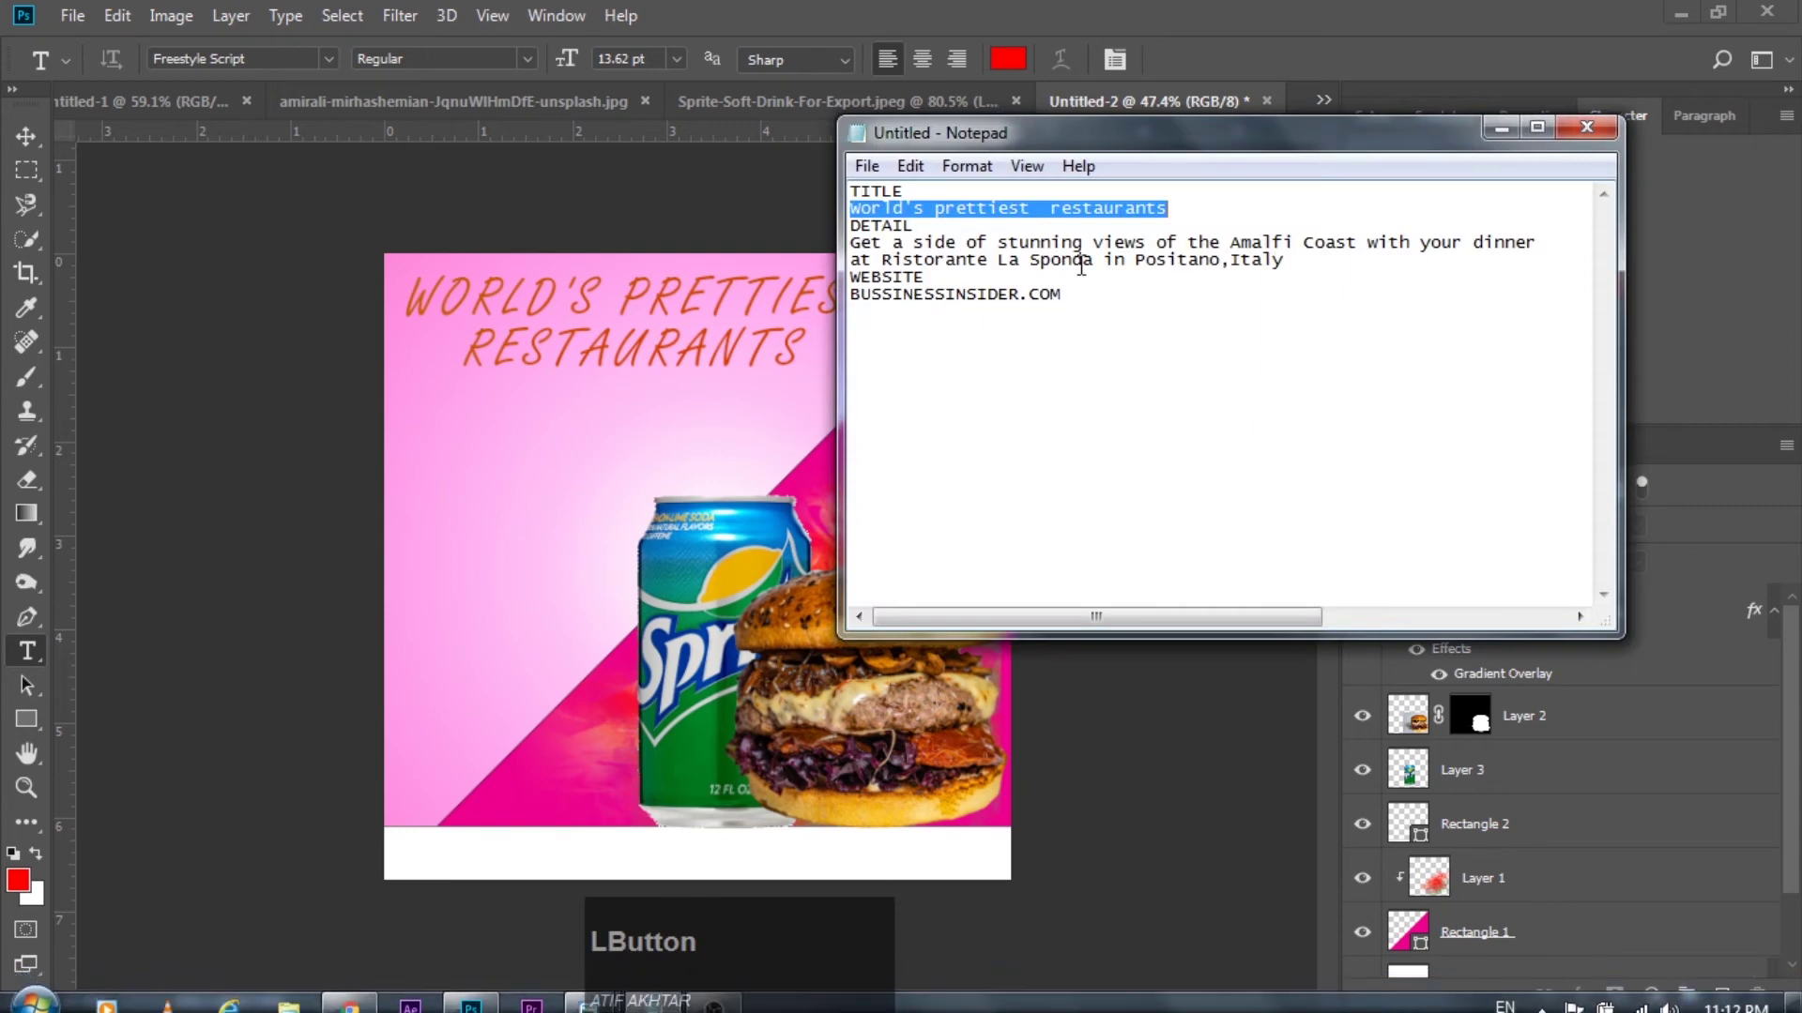
drag(851, 242, 1007, 275)
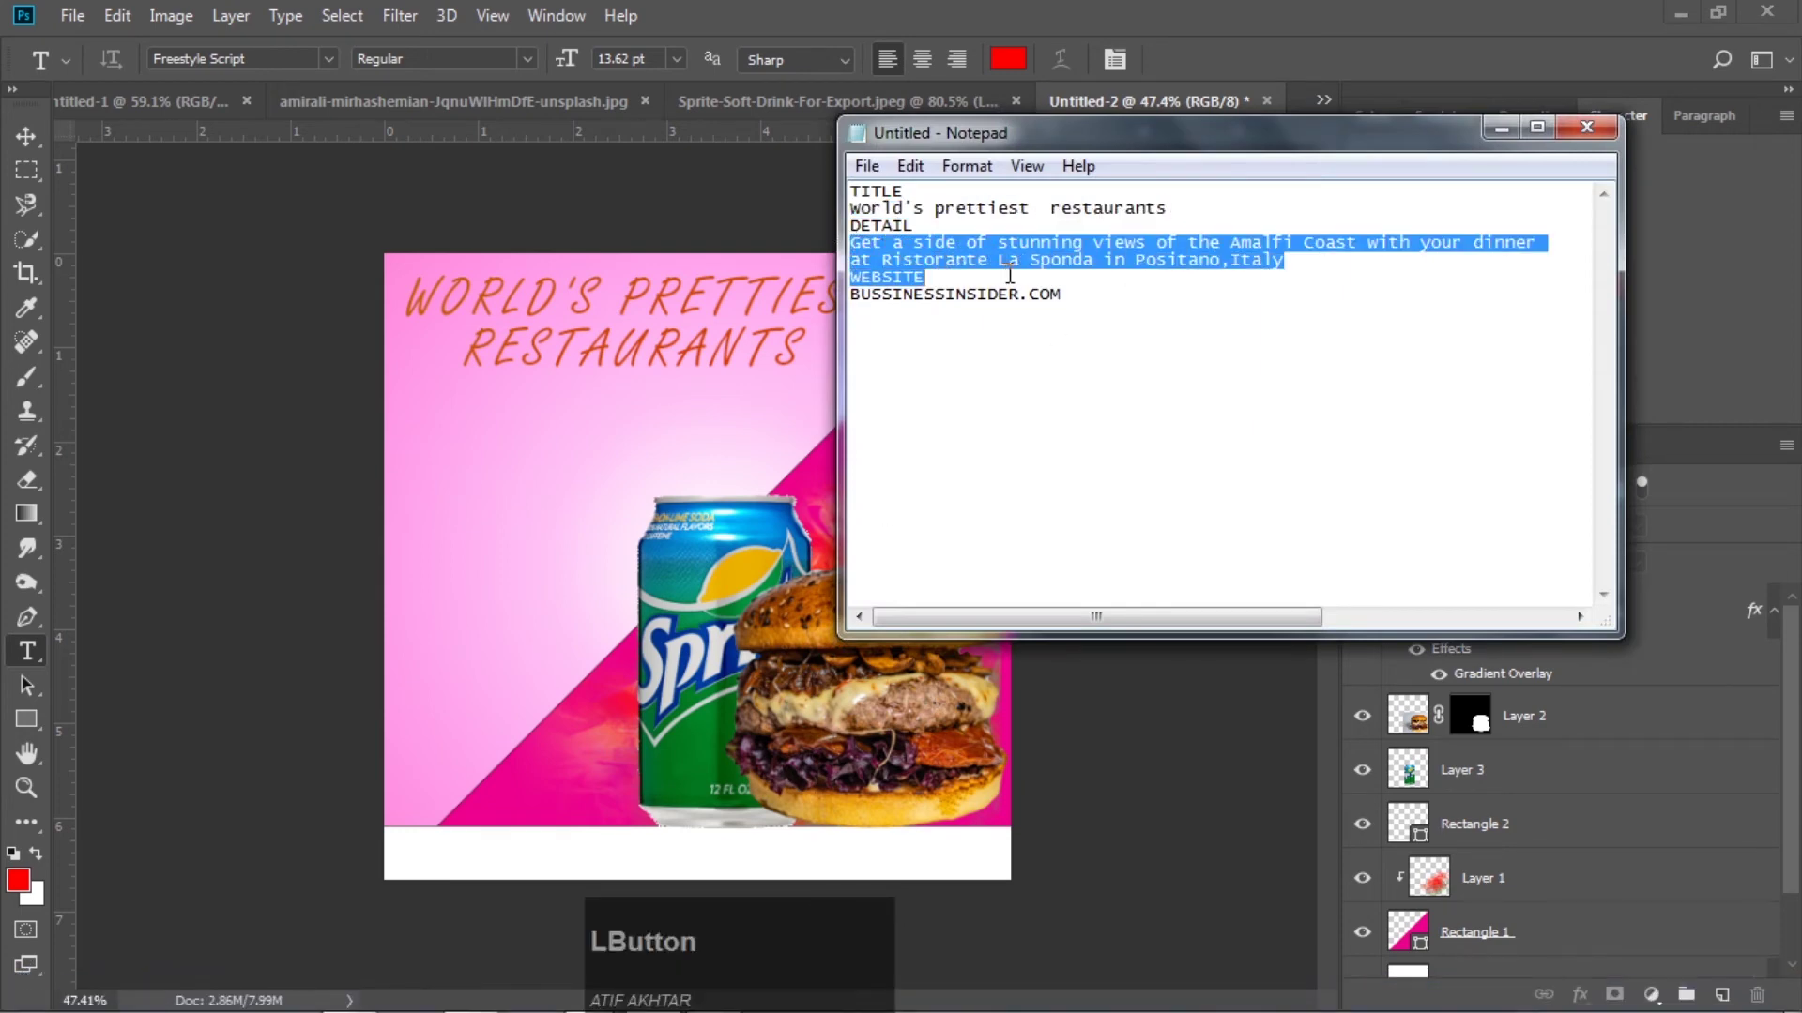
drag(1285, 261, 887, 255)
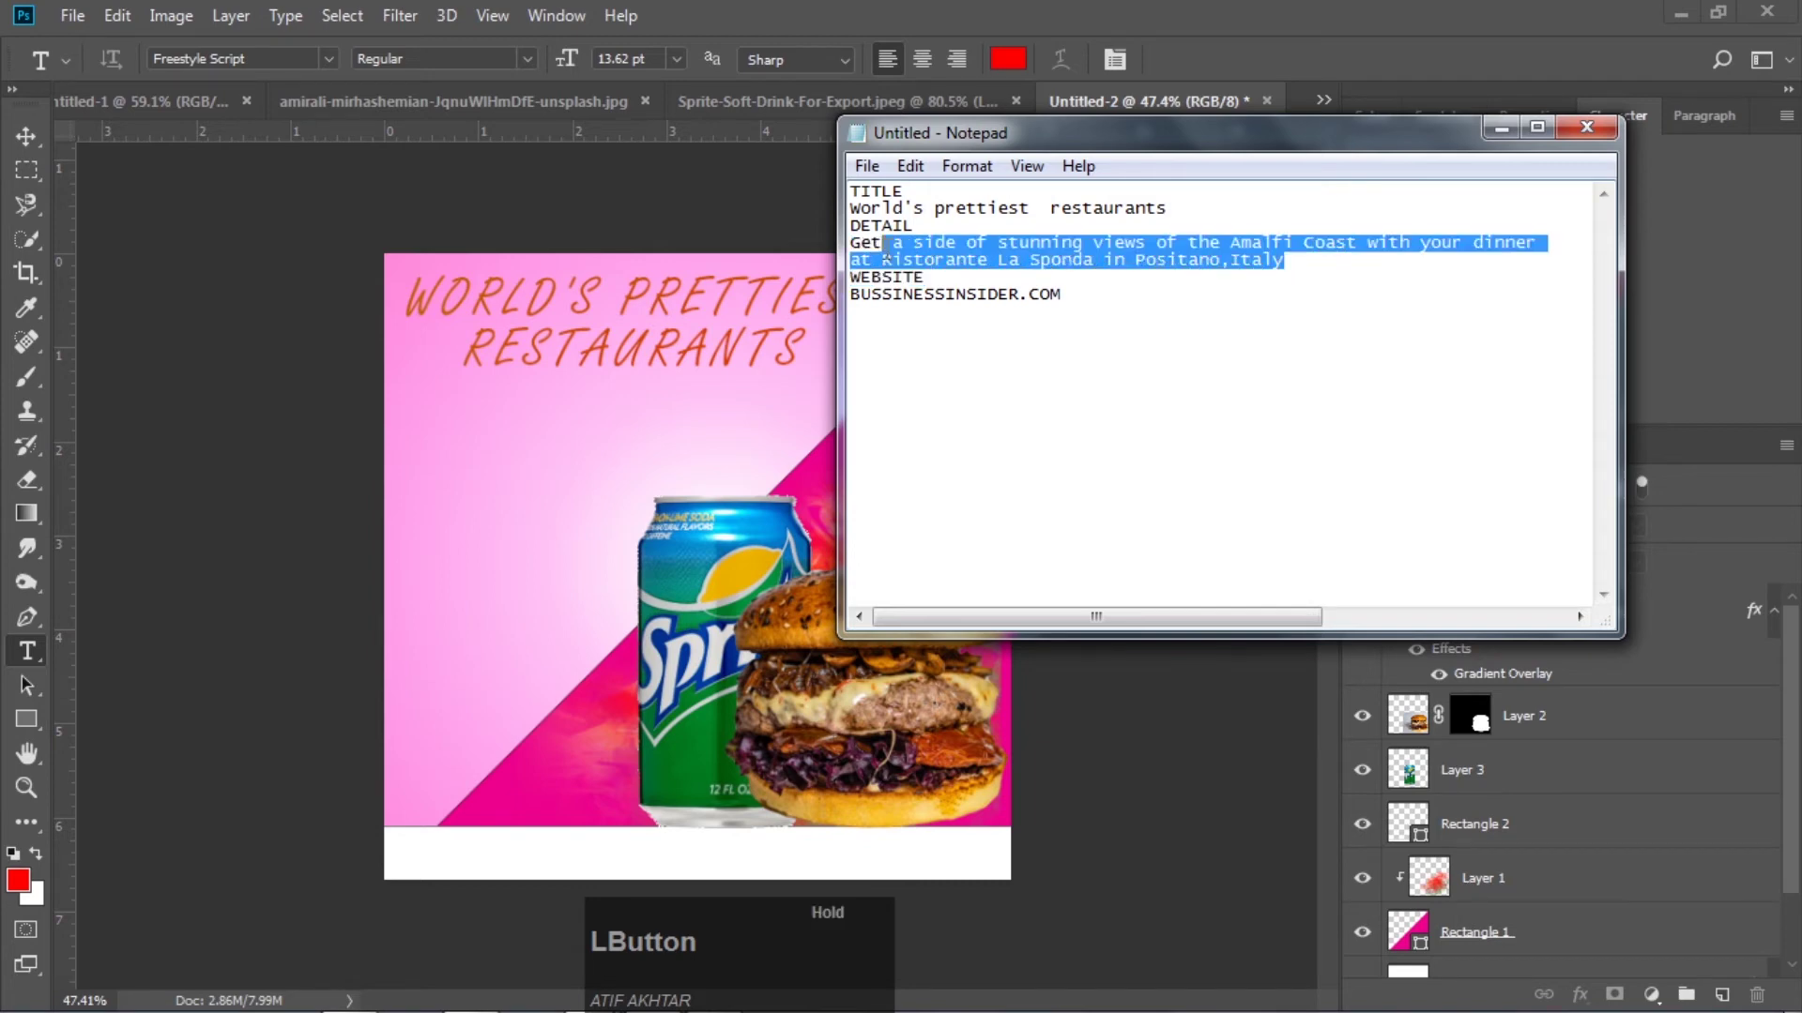
right_click(965, 231)
click(1066, 318)
click(1501, 126)
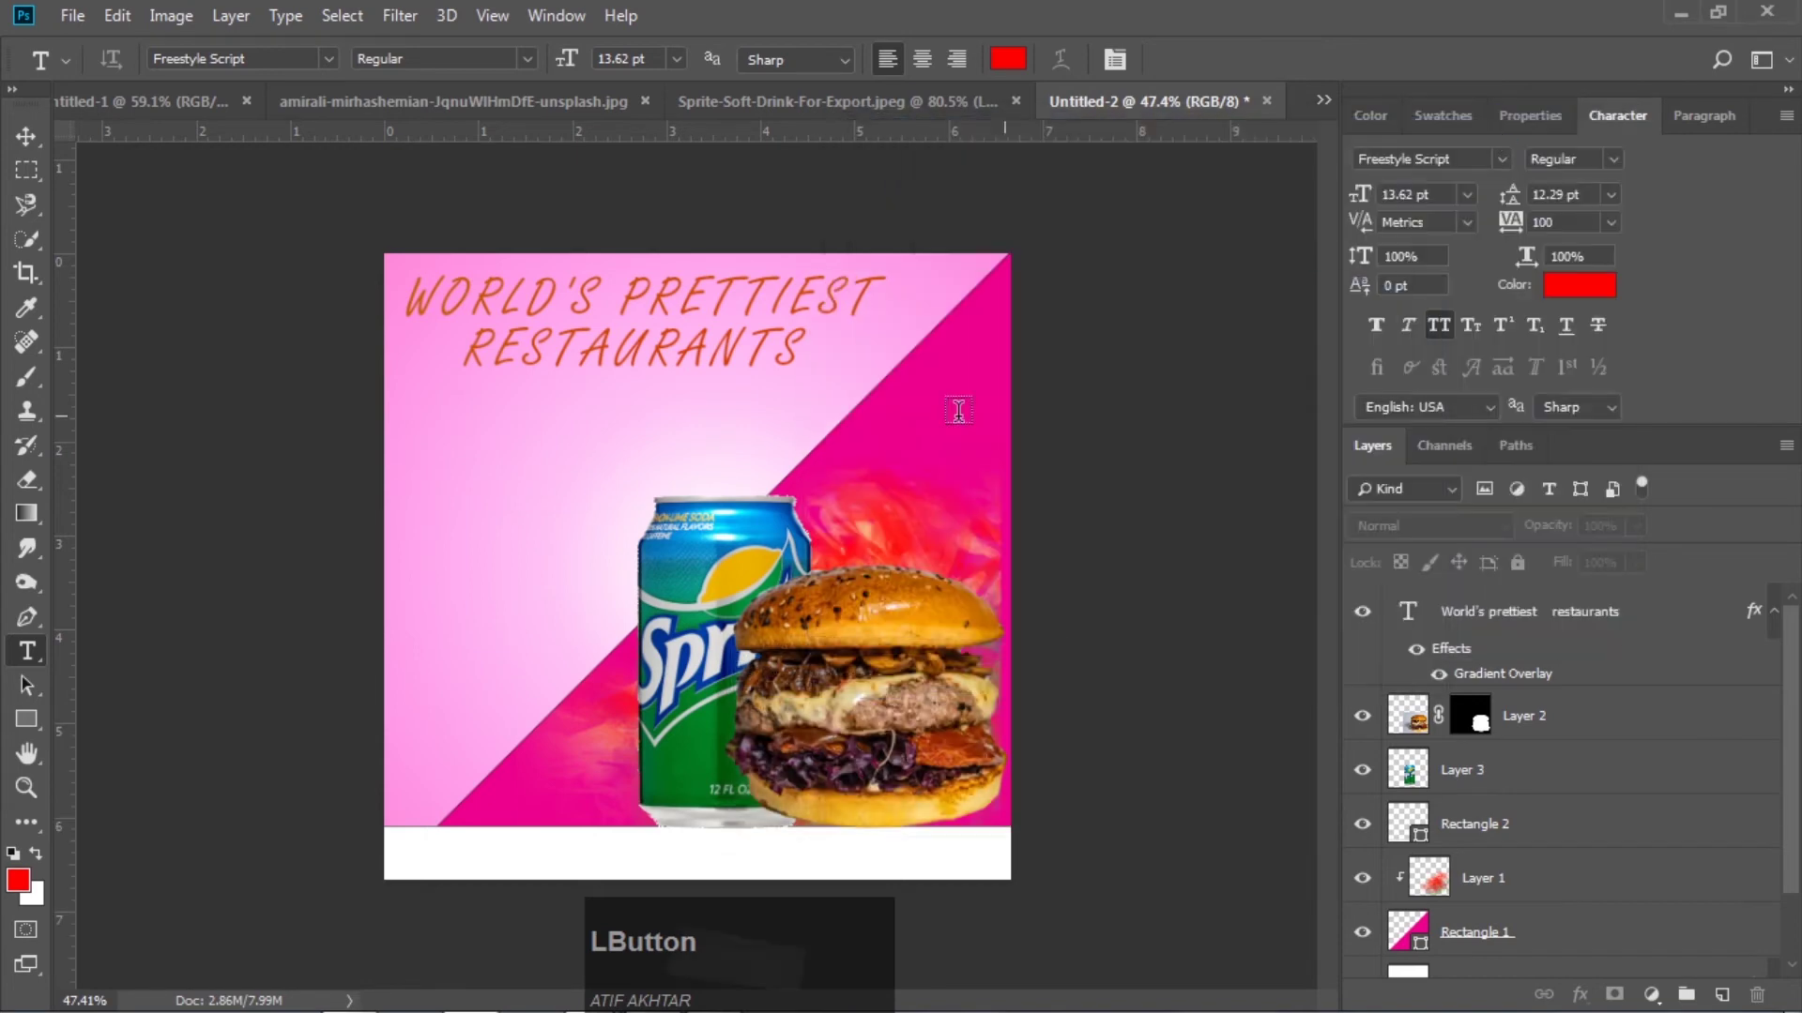
Create a paragraph text box in the pink area beside the Sprite can and paste the copied detail sentence into it
drag(424, 438, 635, 557)
right_click(432, 457)
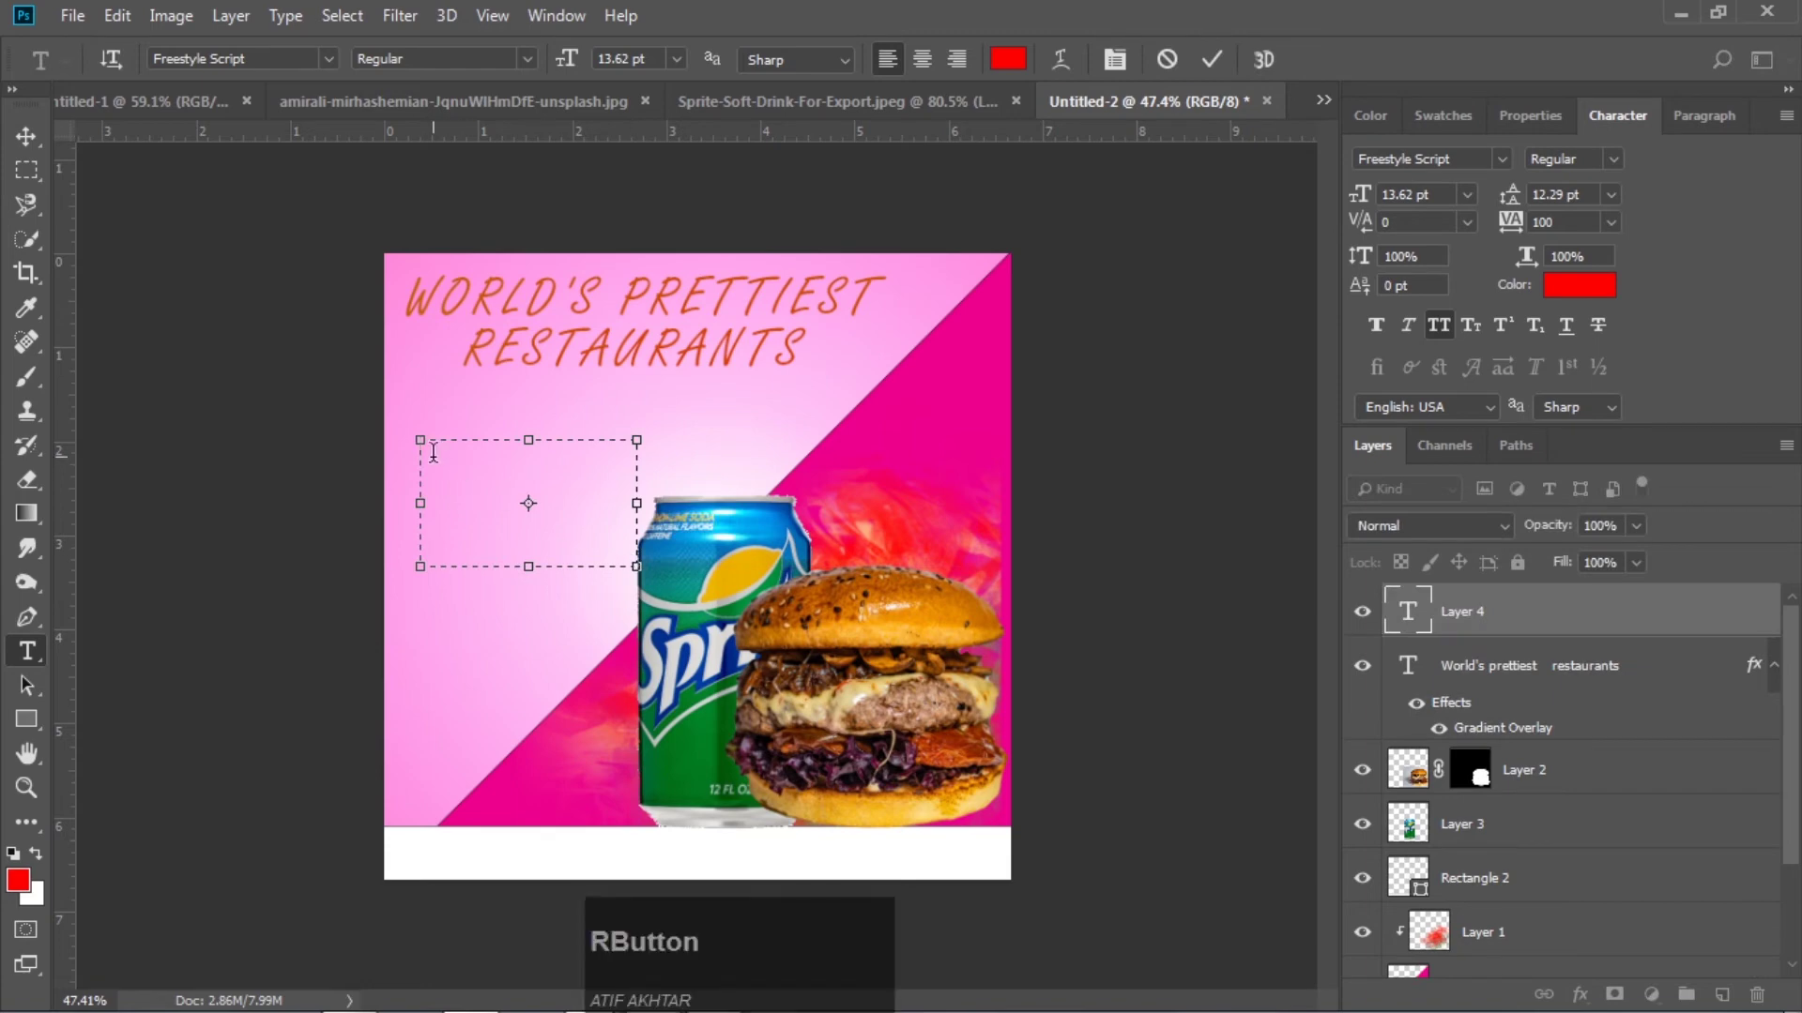
click(511, 553)
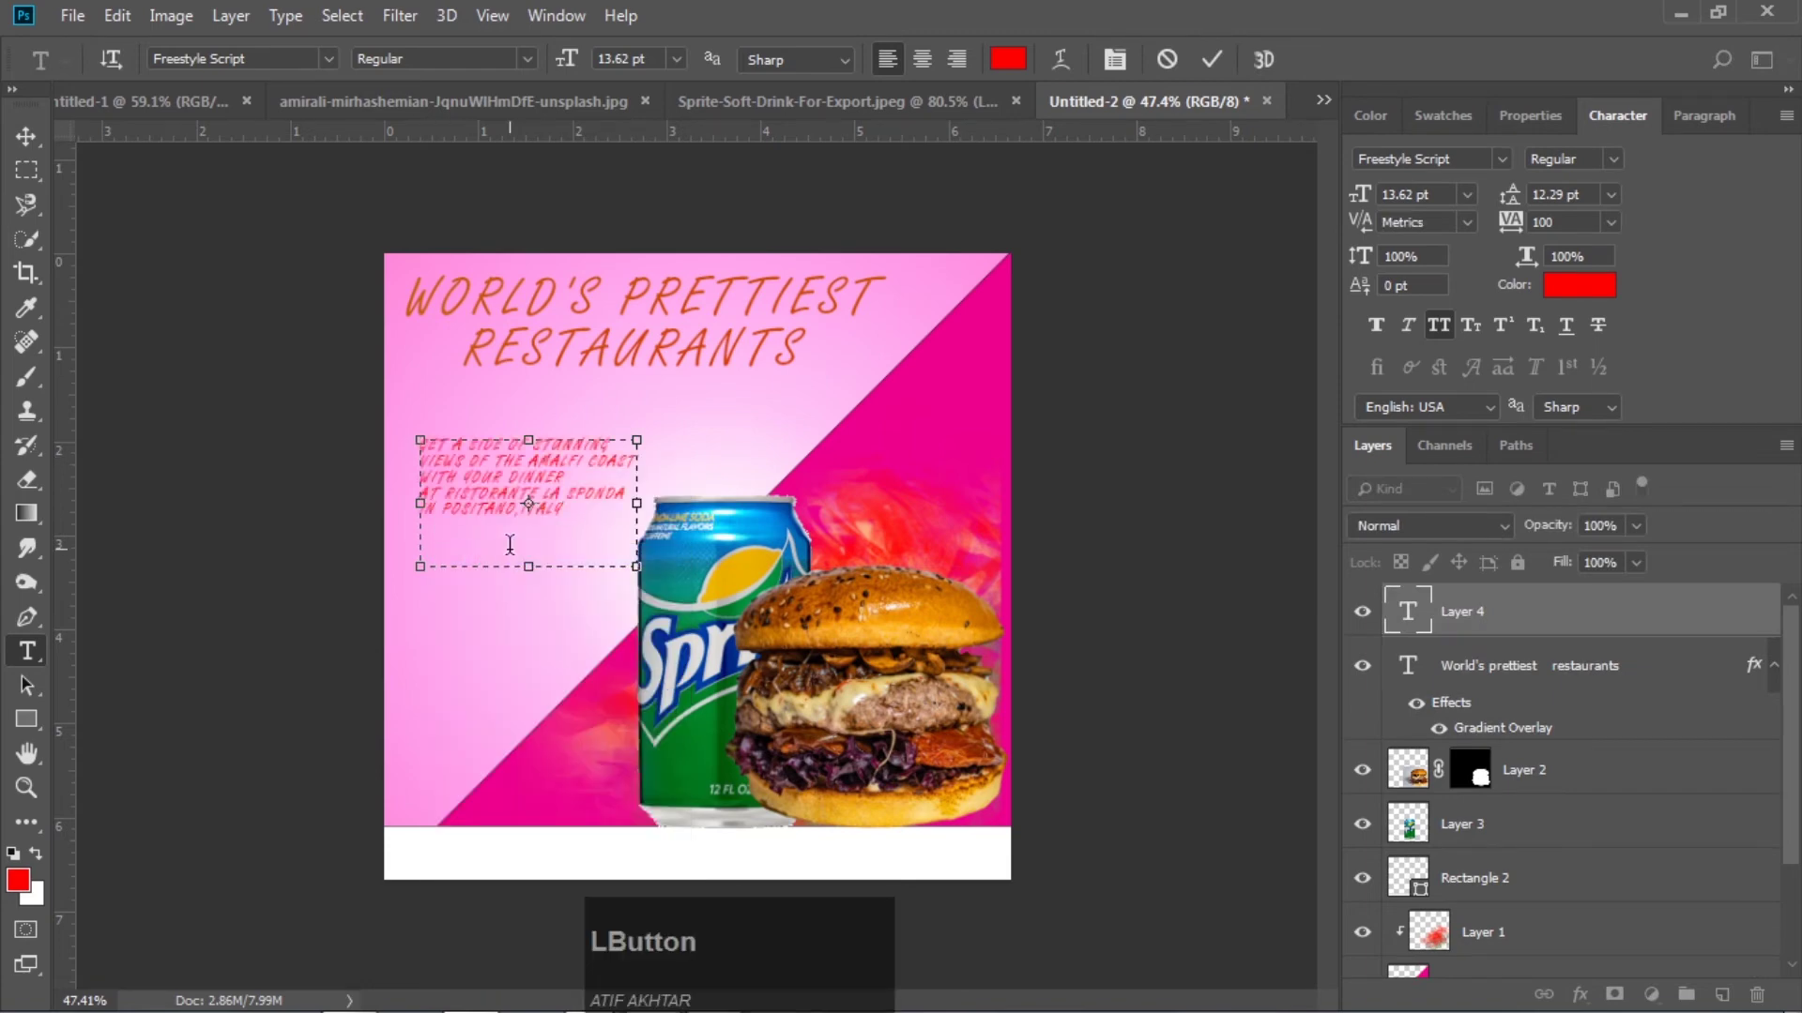
click(35, 140)
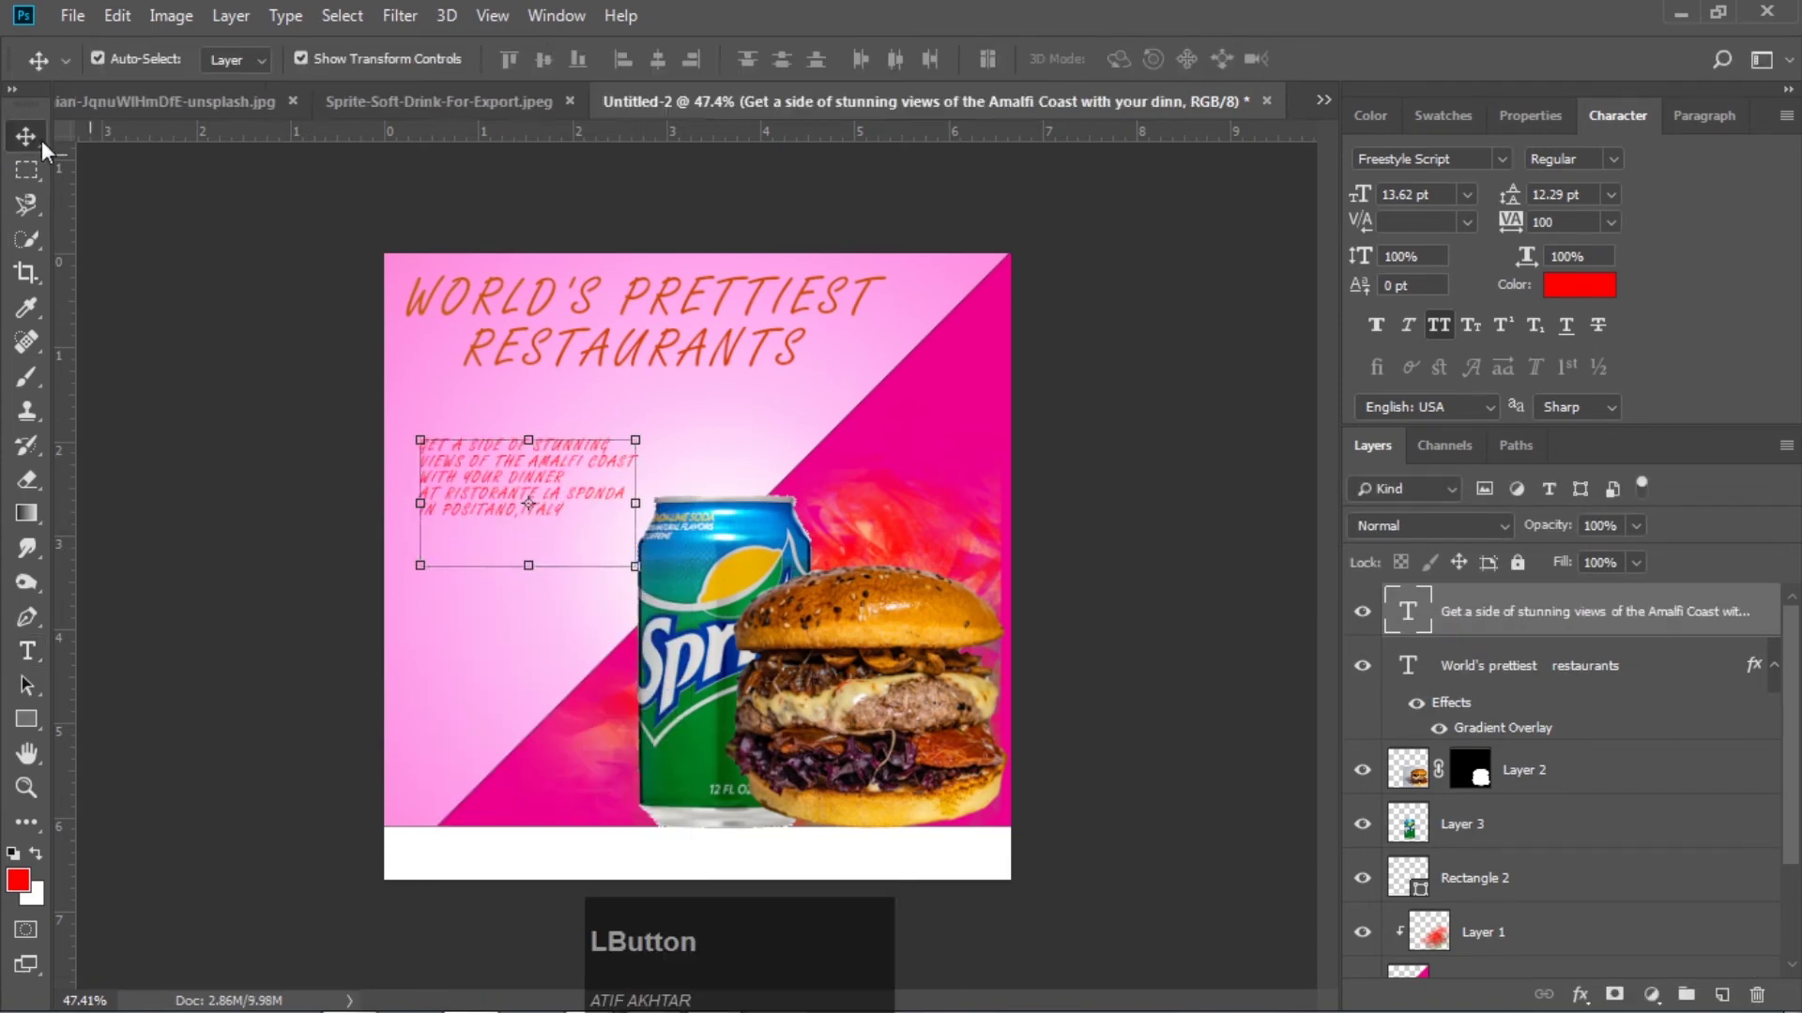
Change the detail text's font to Century Gothic and move the text slightly down and left
click(1503, 160)
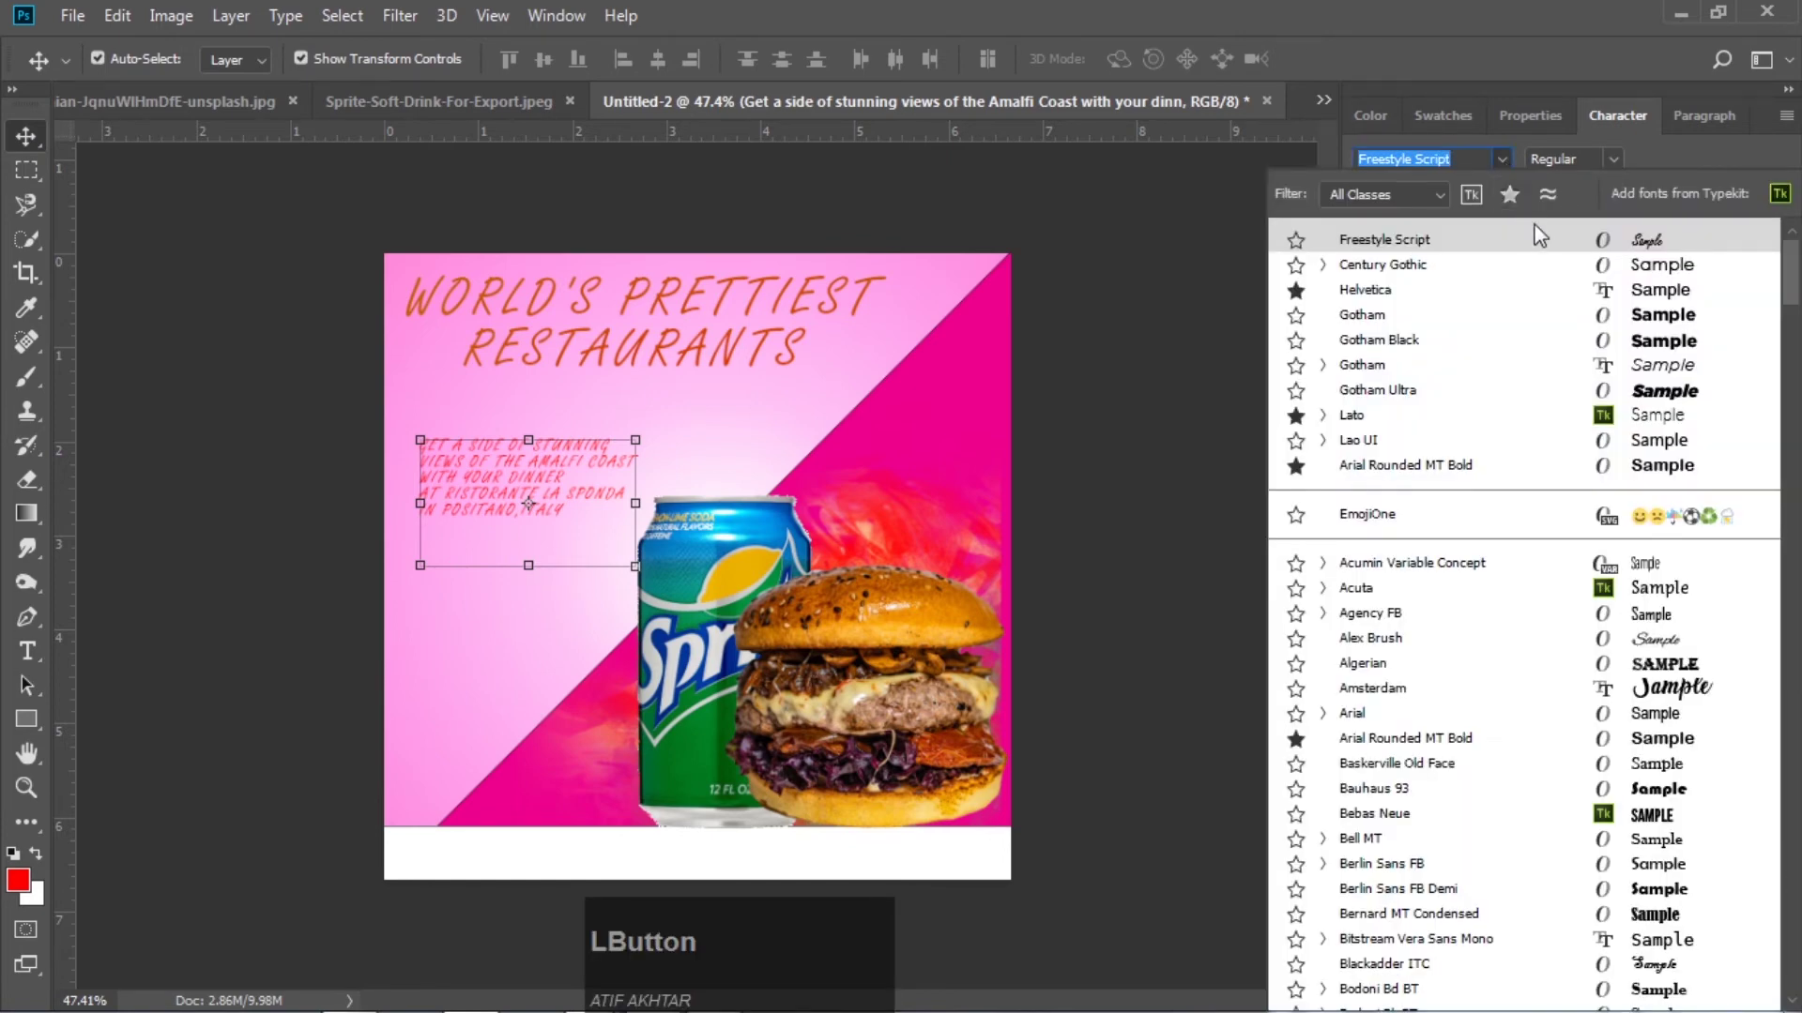
click(1395, 267)
drag(591, 462, 578, 490)
Enlarge the detail text box from its lower-right corner so it extends across the Sprite can
click(26, 651)
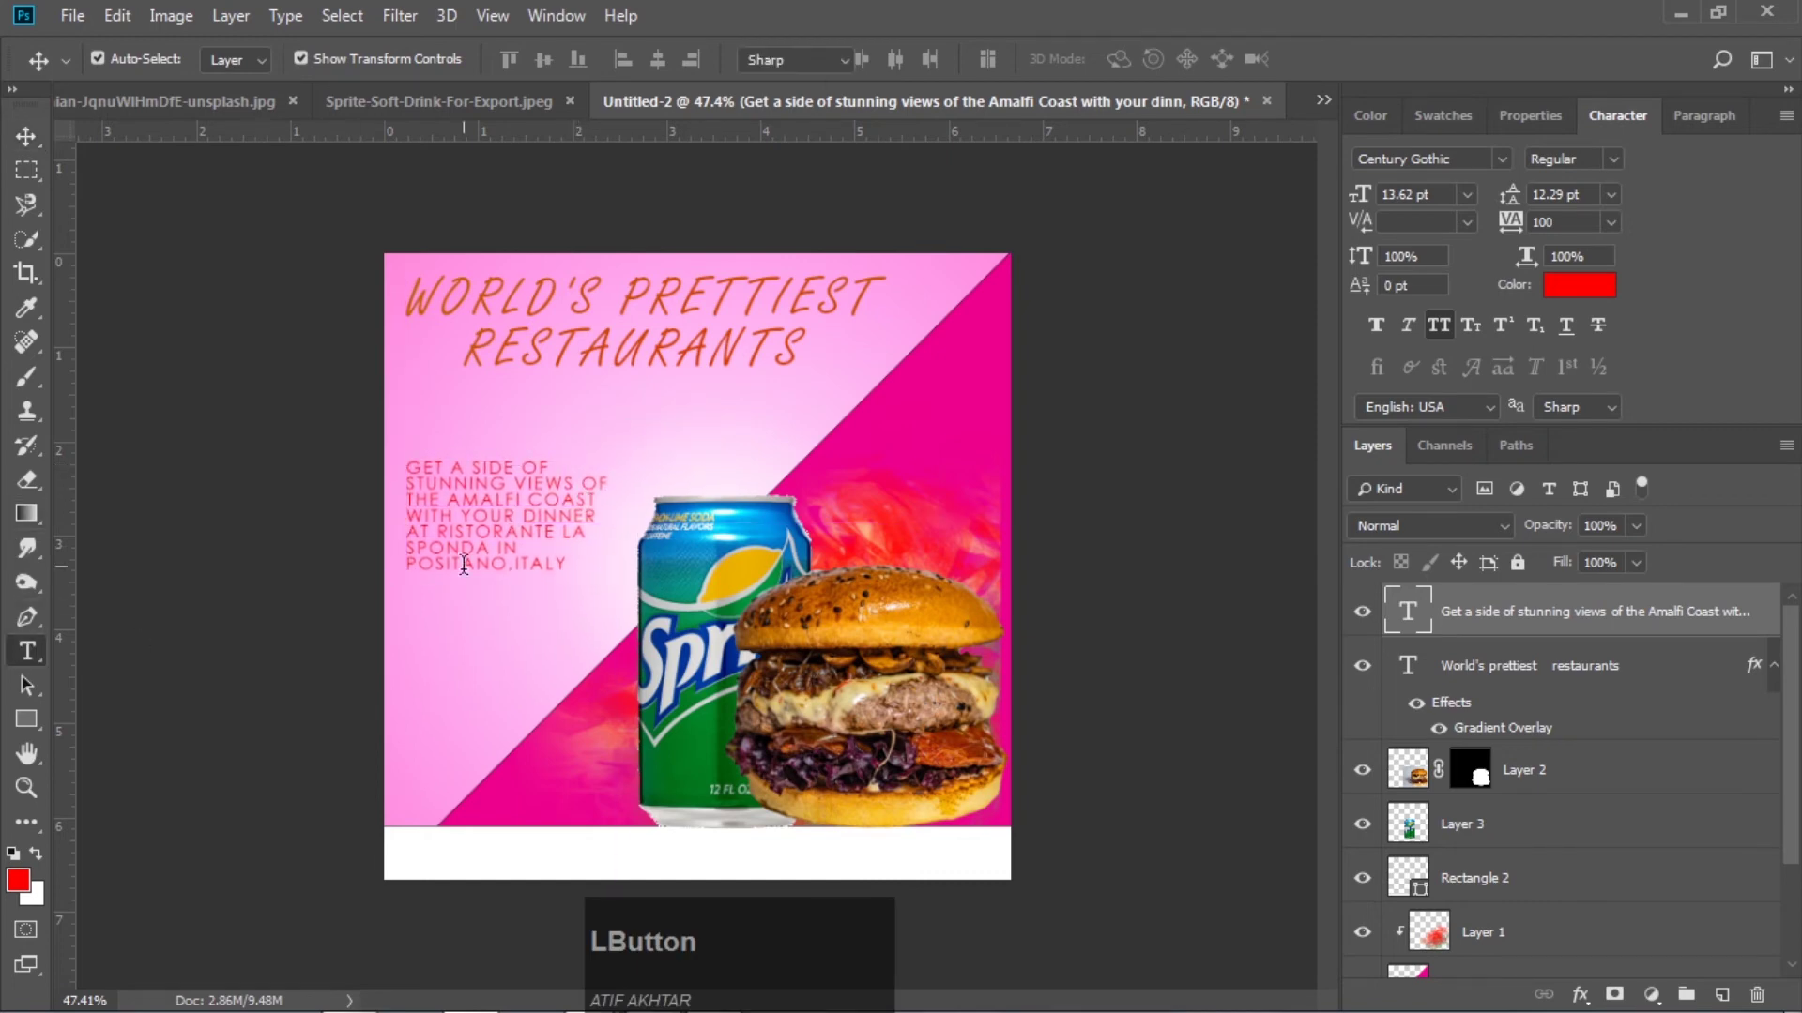
click(507, 519)
drag(620, 592, 812, 668)
click(27, 136)
Set the detail text's font size to 14 pt and move the text up below the title
click(526, 461)
click(1468, 195)
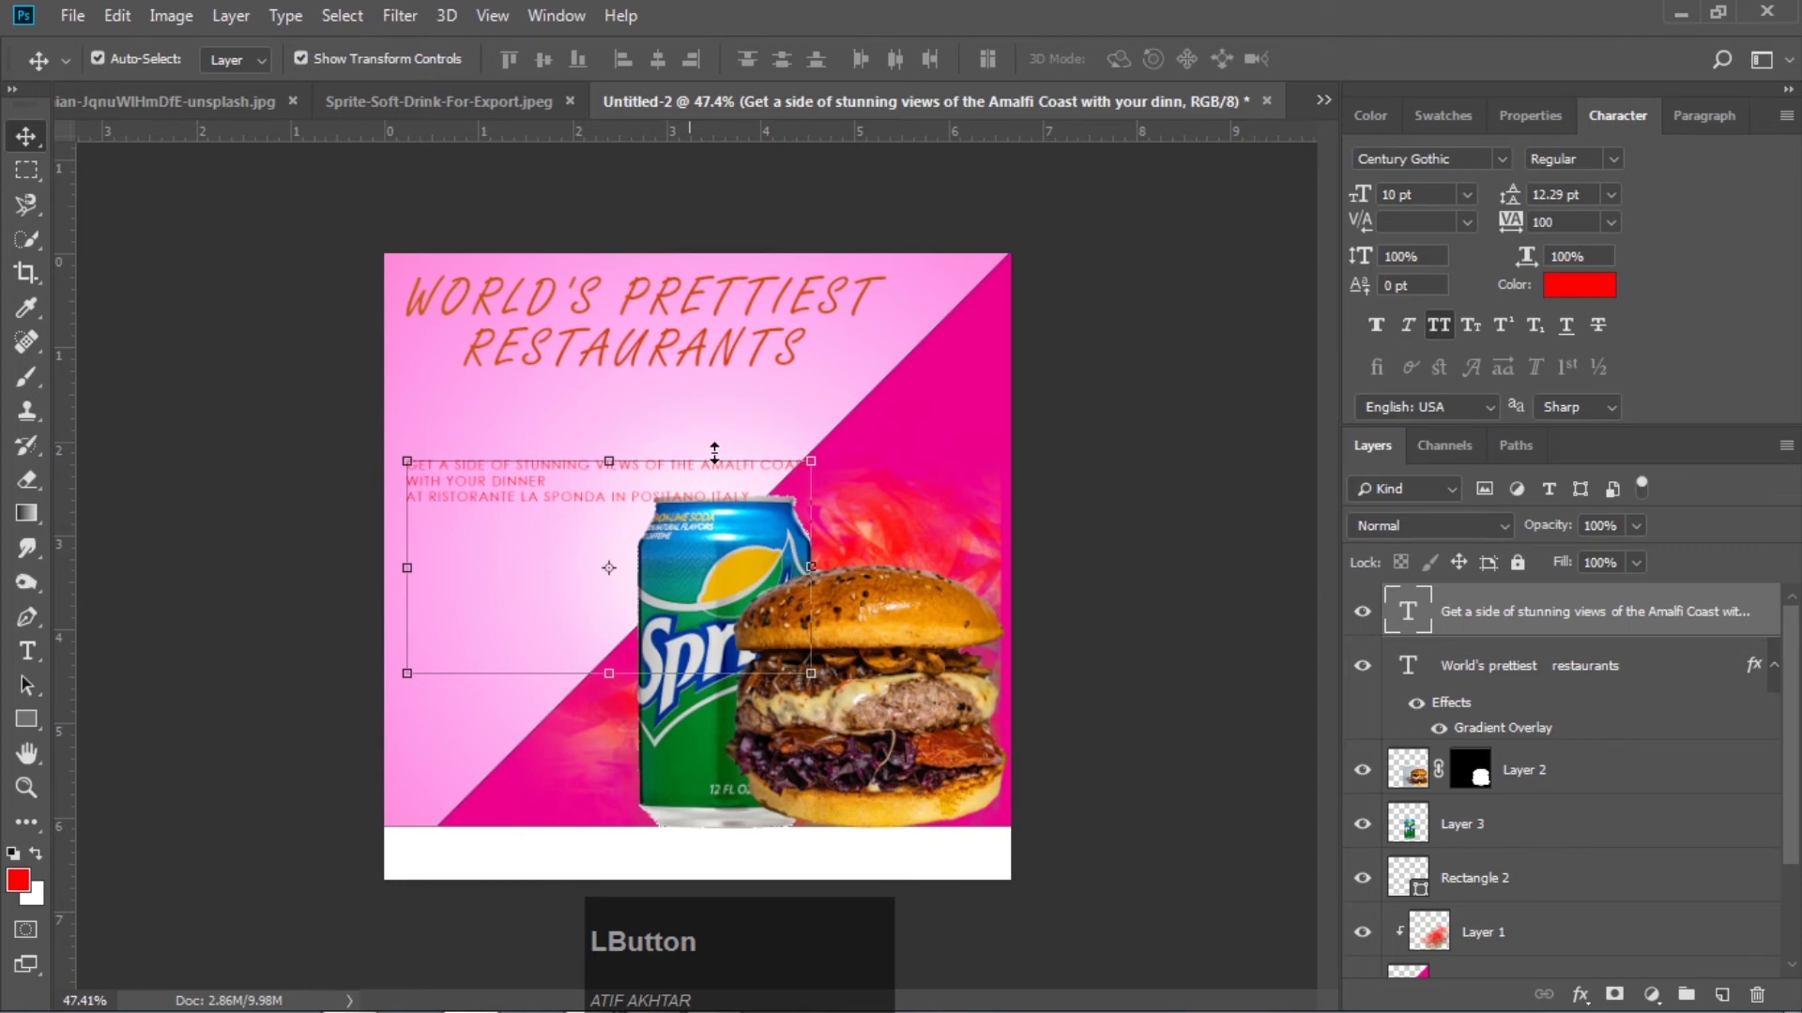
click(1467, 194)
click(1438, 380)
drag(493, 494, 513, 460)
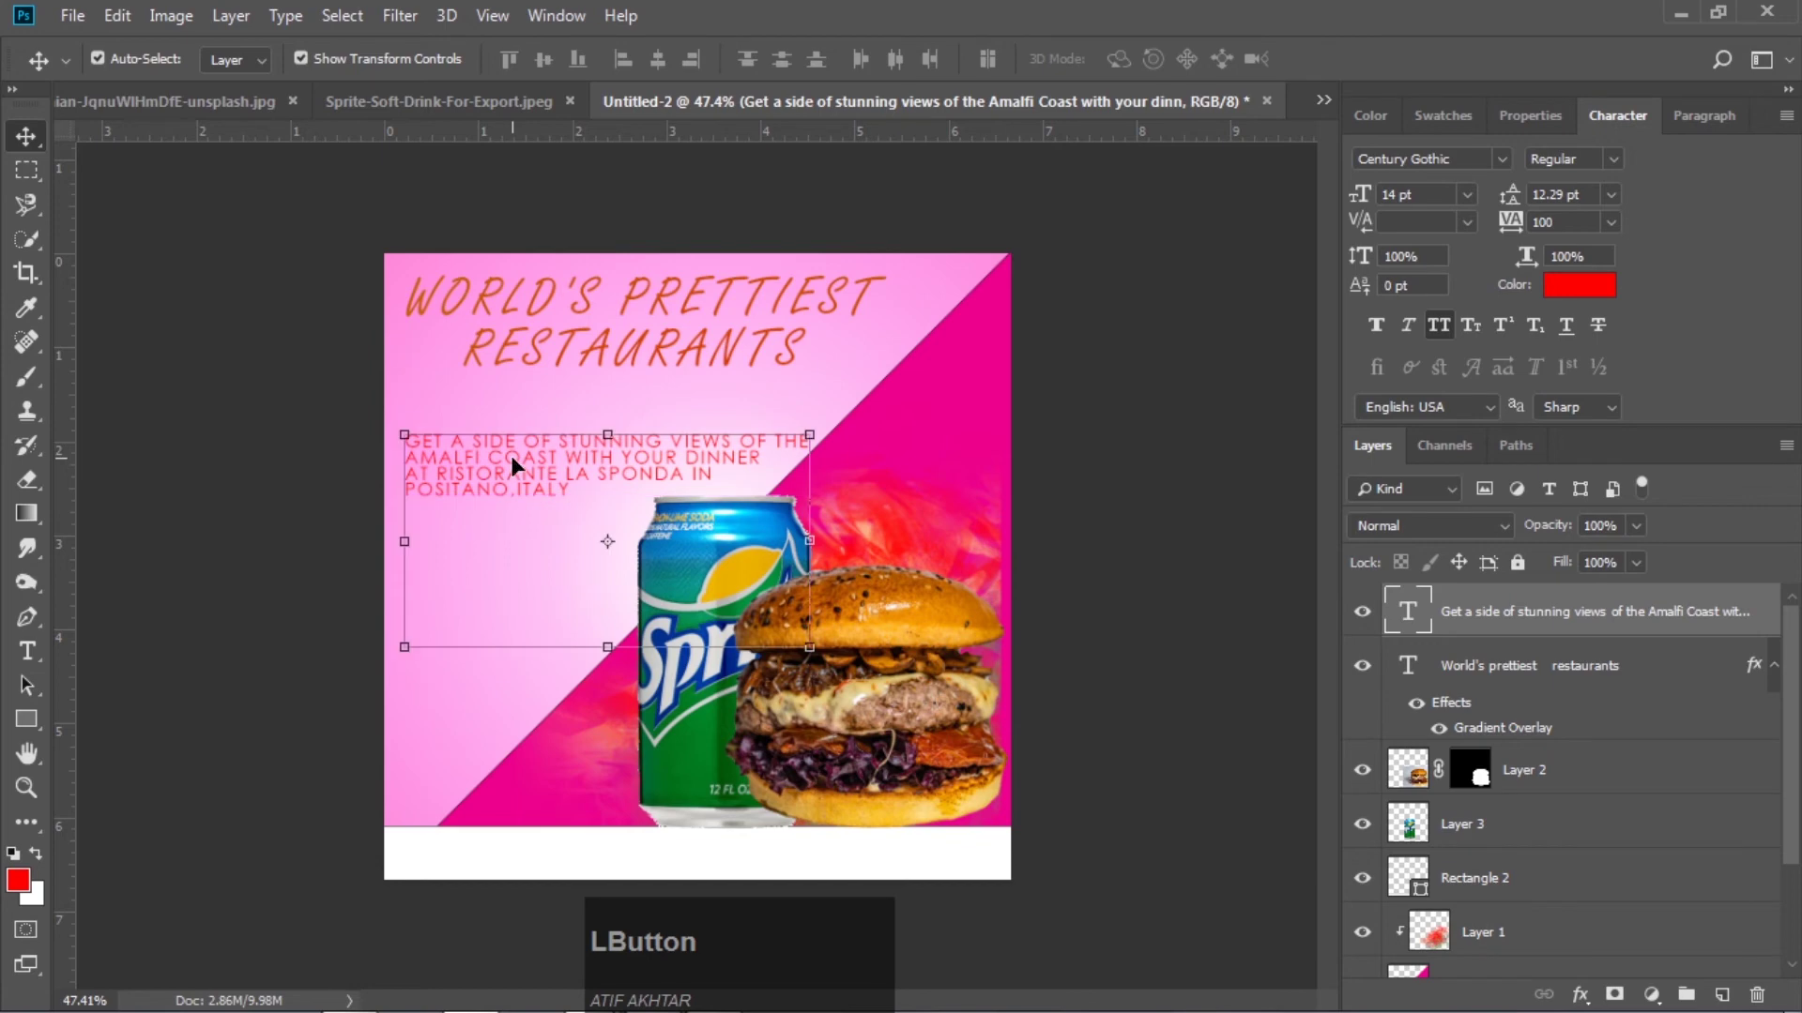
Change the detail text's colour to white (ffffff)
click(1580, 285)
text(ffffff)
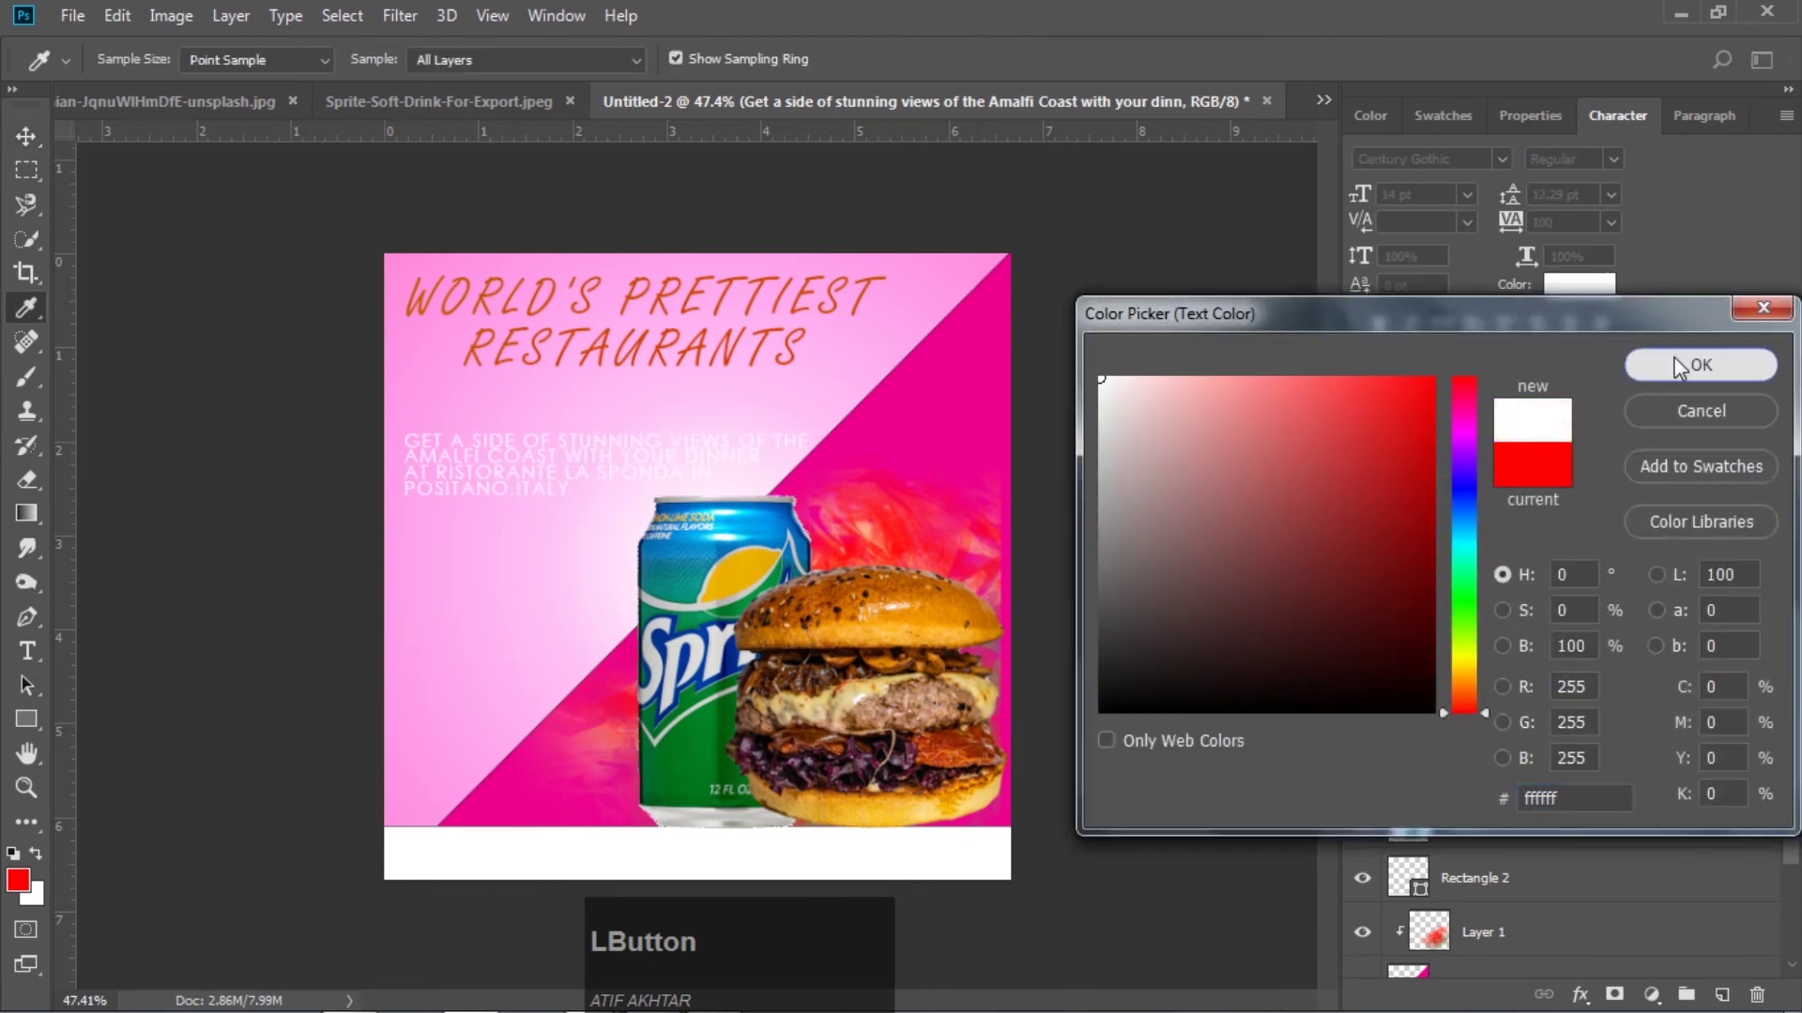
click(1680, 366)
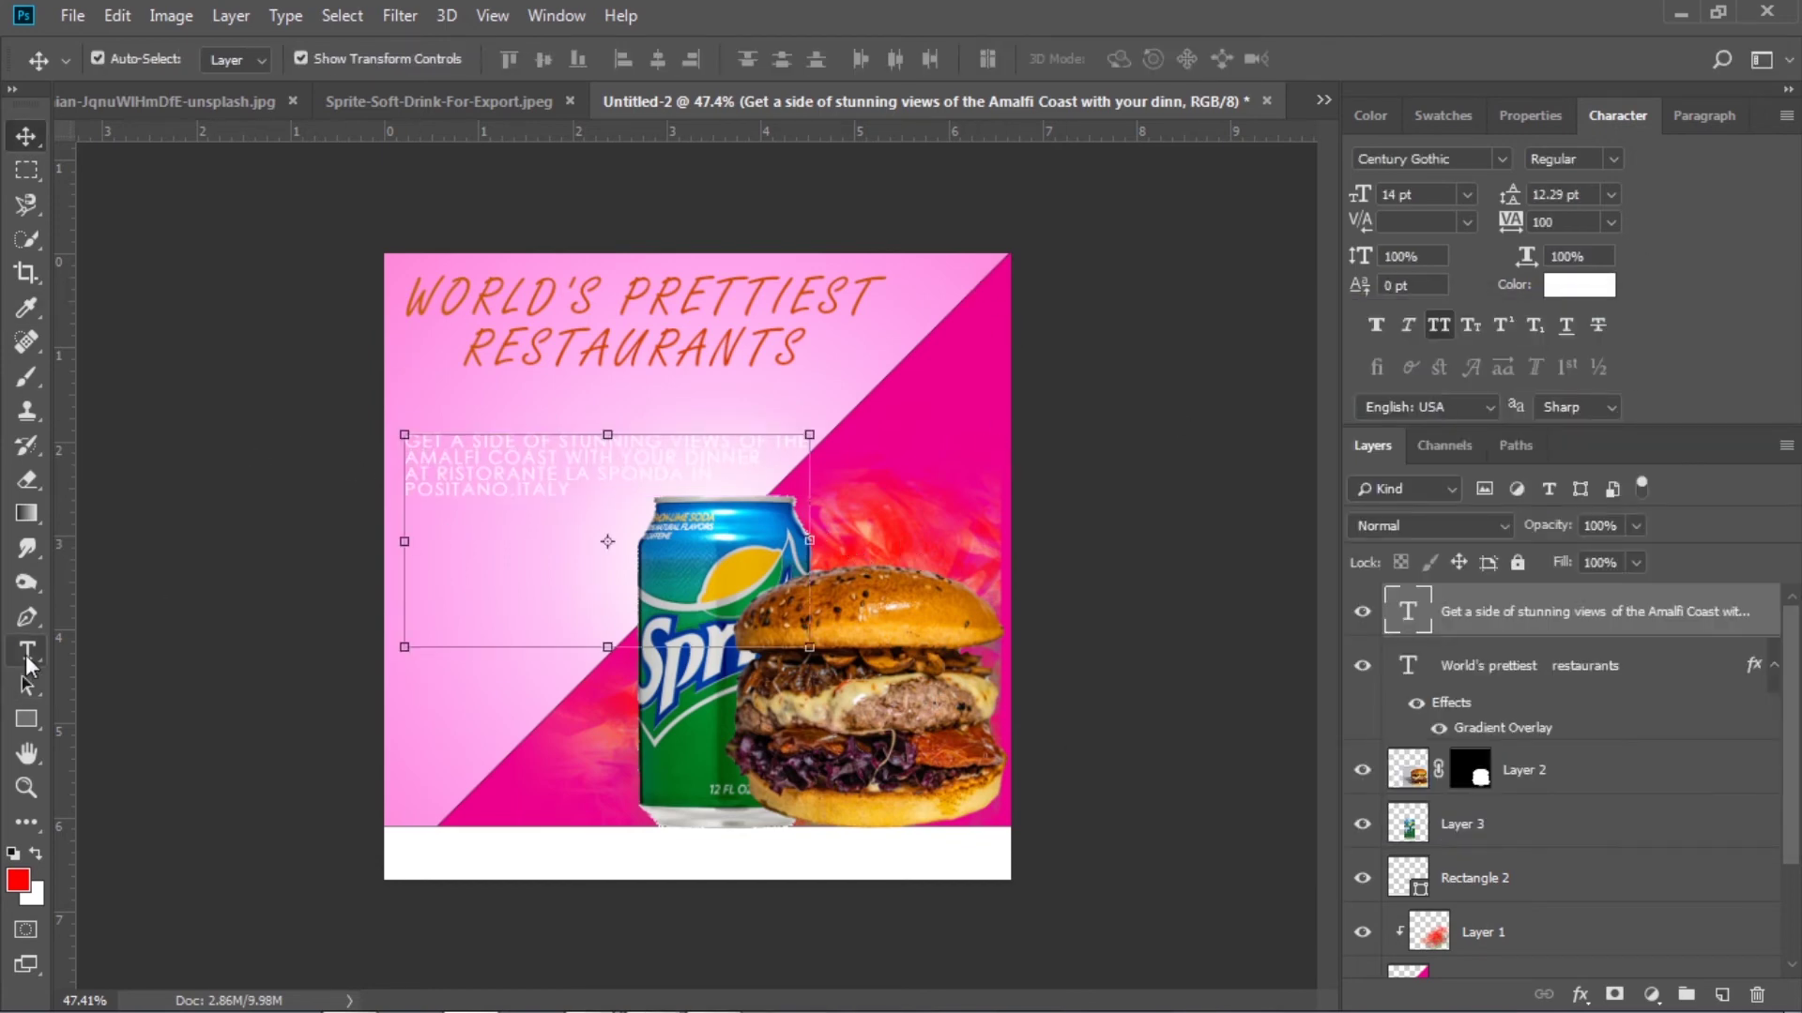
Narrow the detail text box so its lower-right corner ends at the Sprite can's left edge
click(26, 655)
click(628, 459)
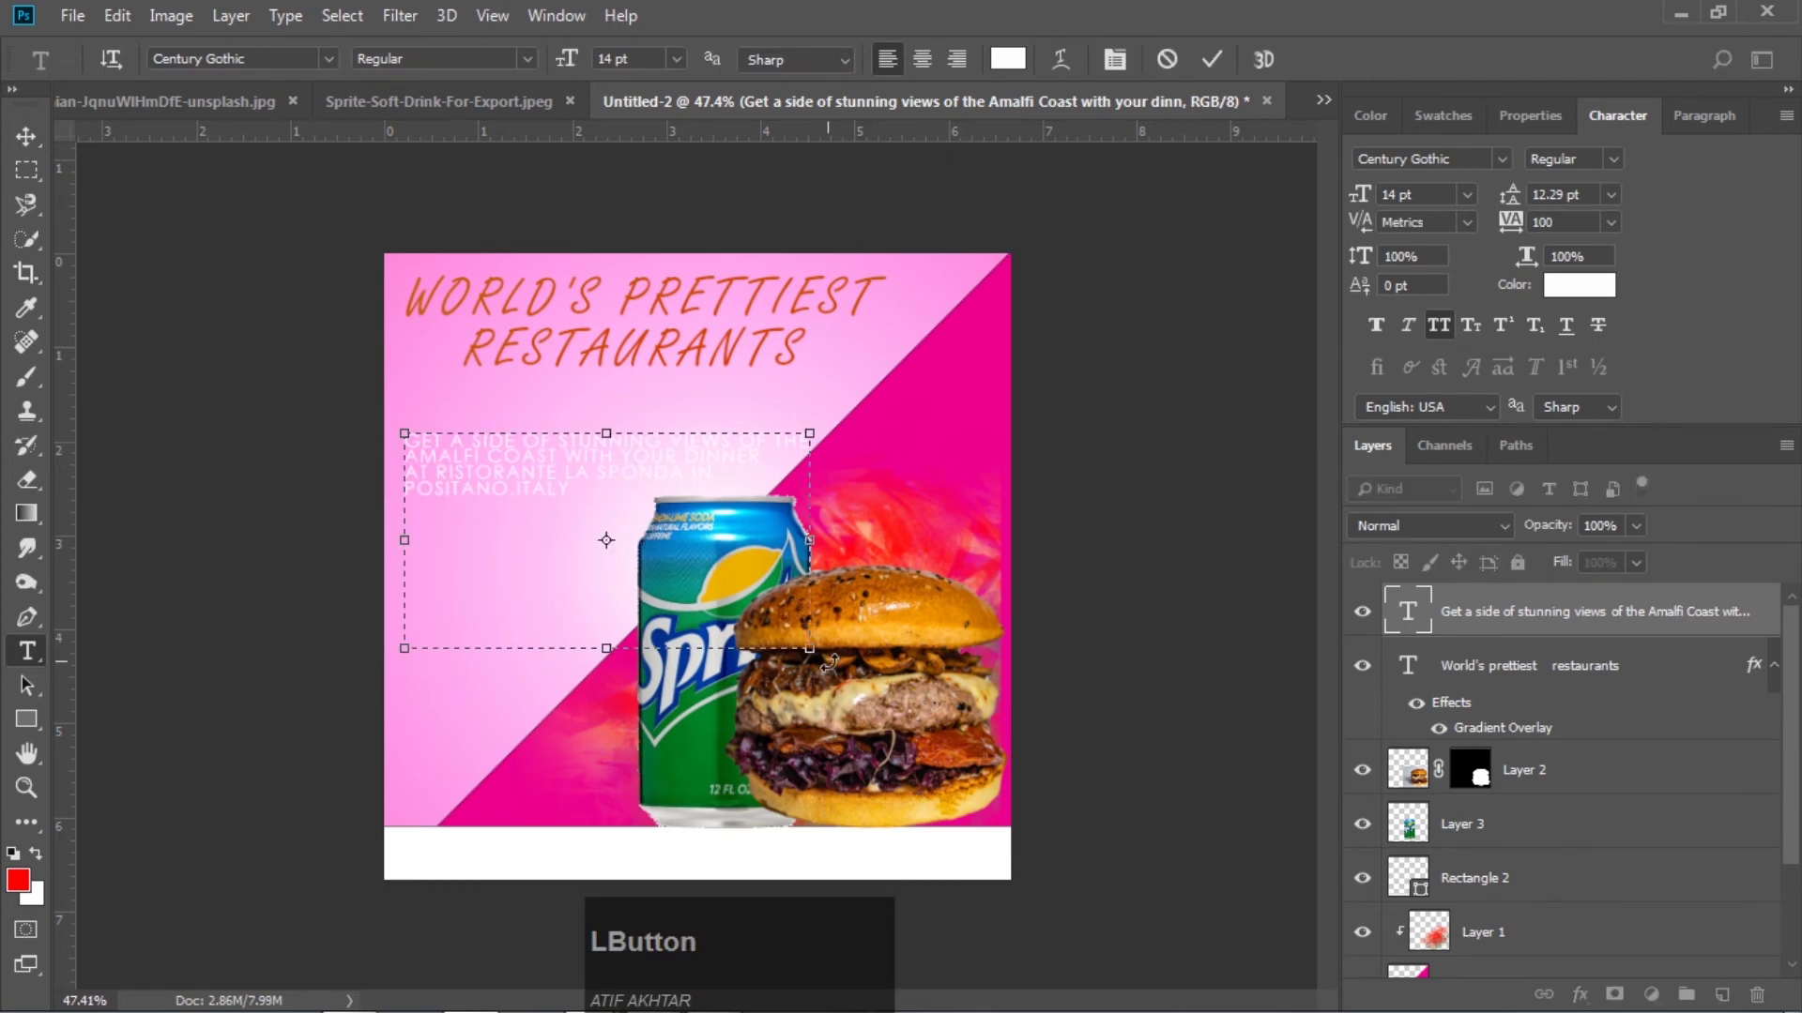
drag(810, 647, 647, 629)
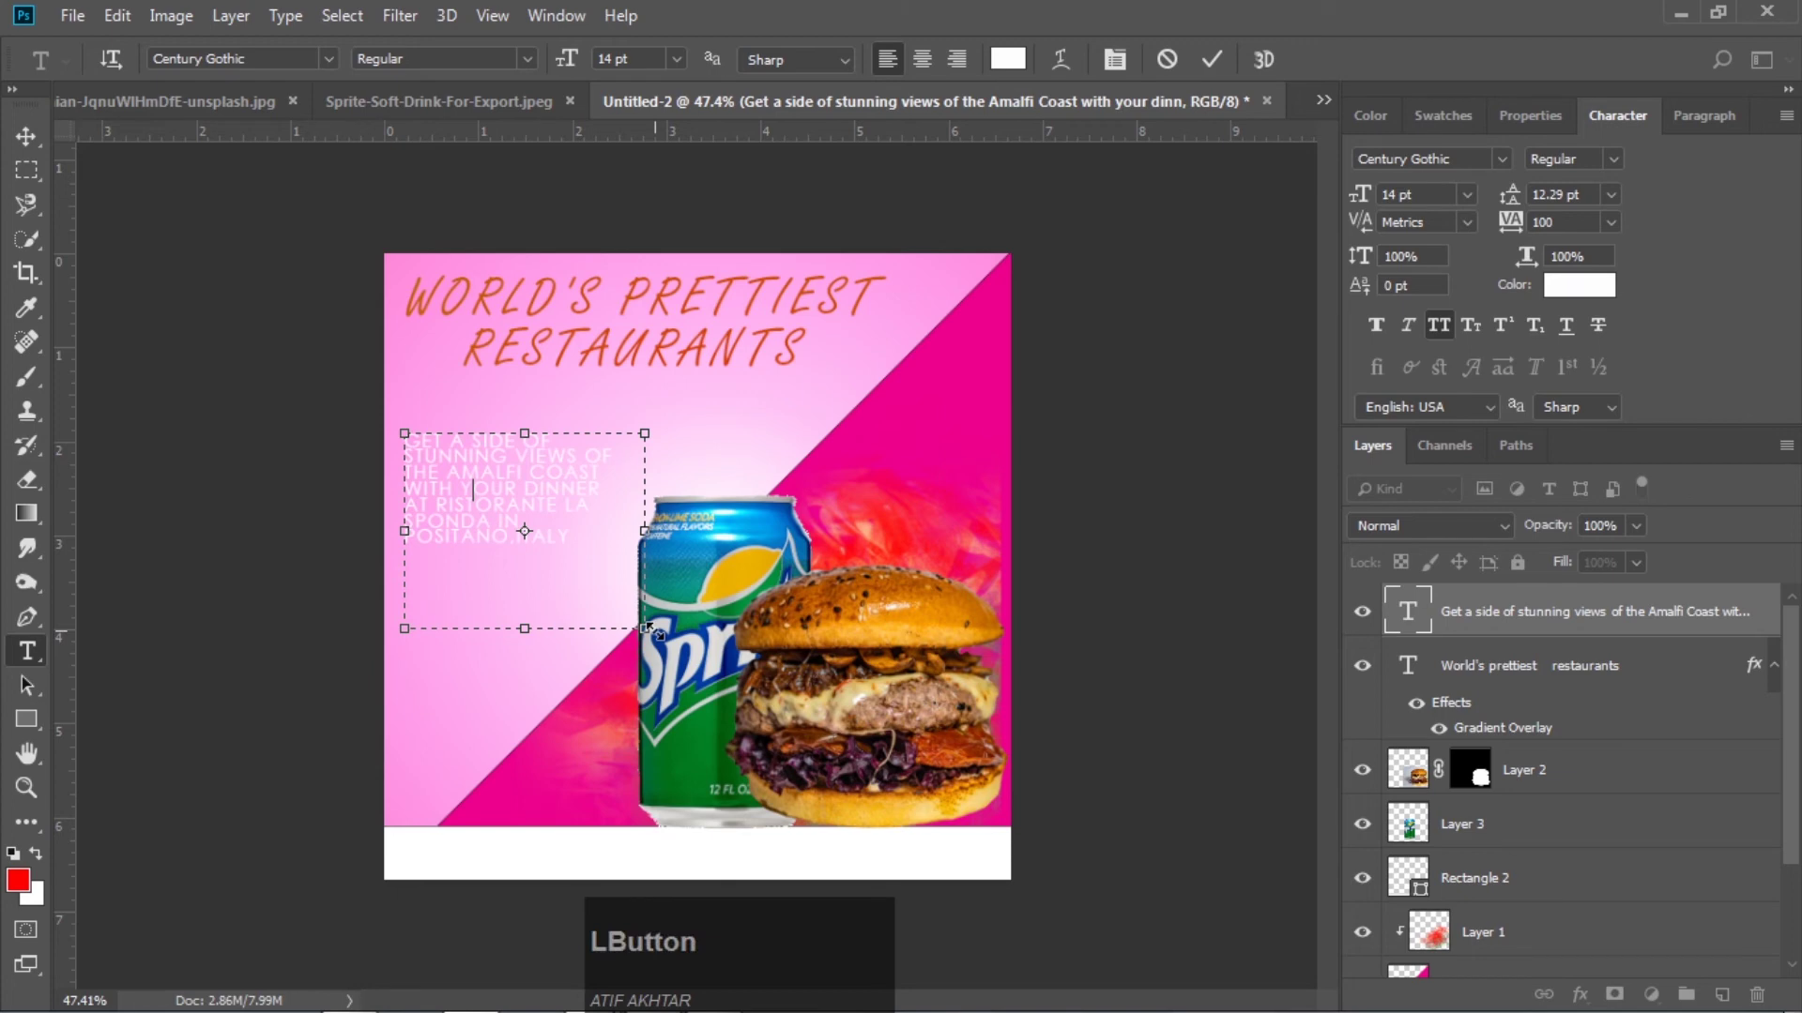
Set the detail text's line spacing to 15.29 pt and move the text block slightly lower
click(26, 136)
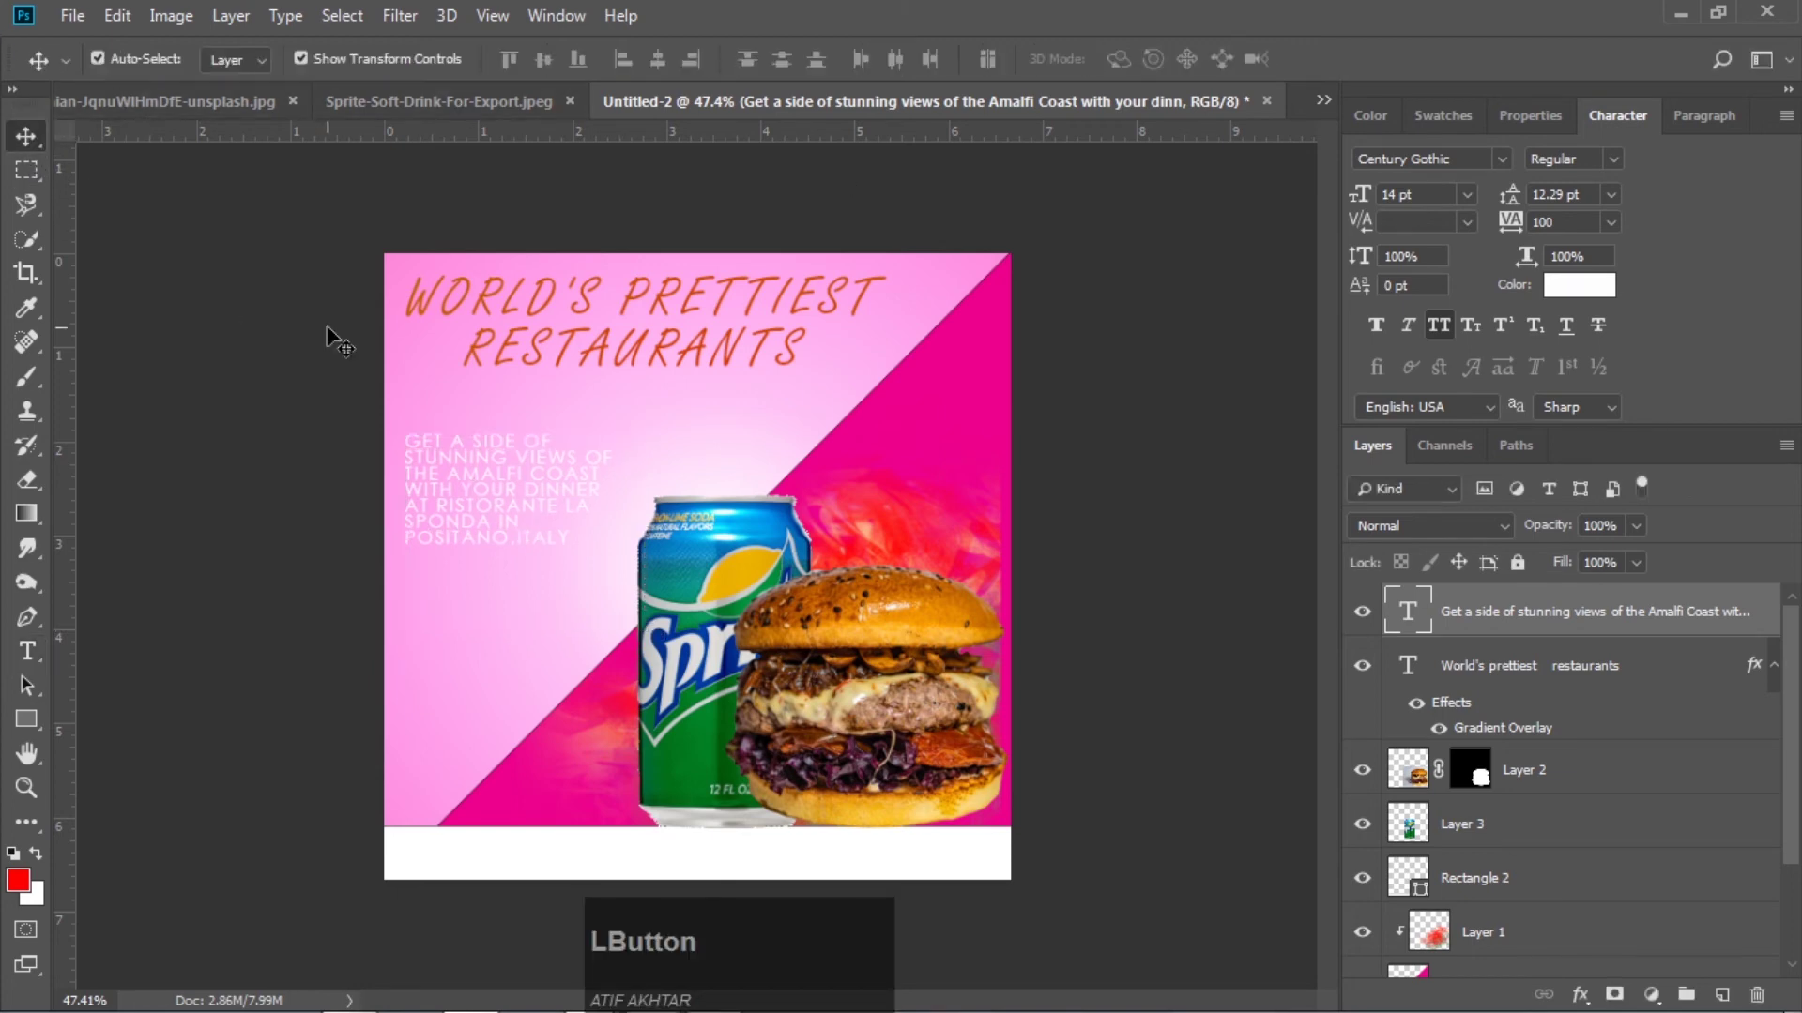
scroll(445, 408, up, 2)
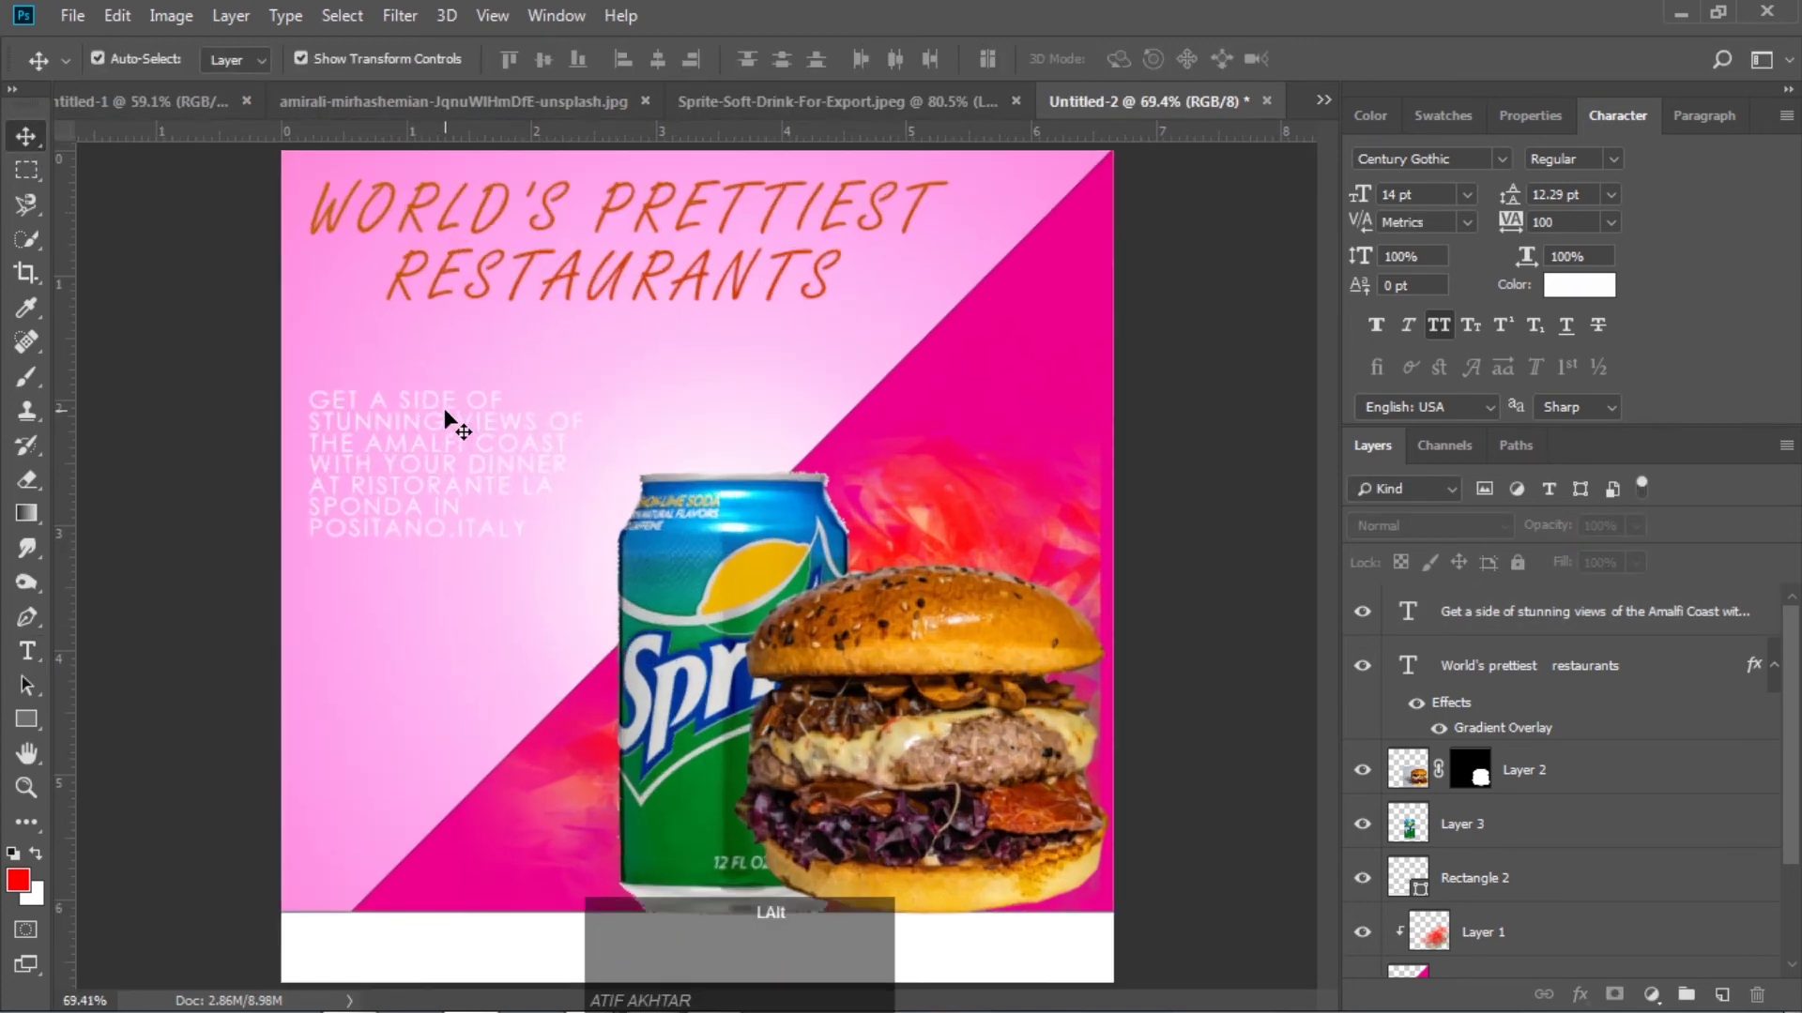
scroll(445, 410, up, 2)
click(445, 413)
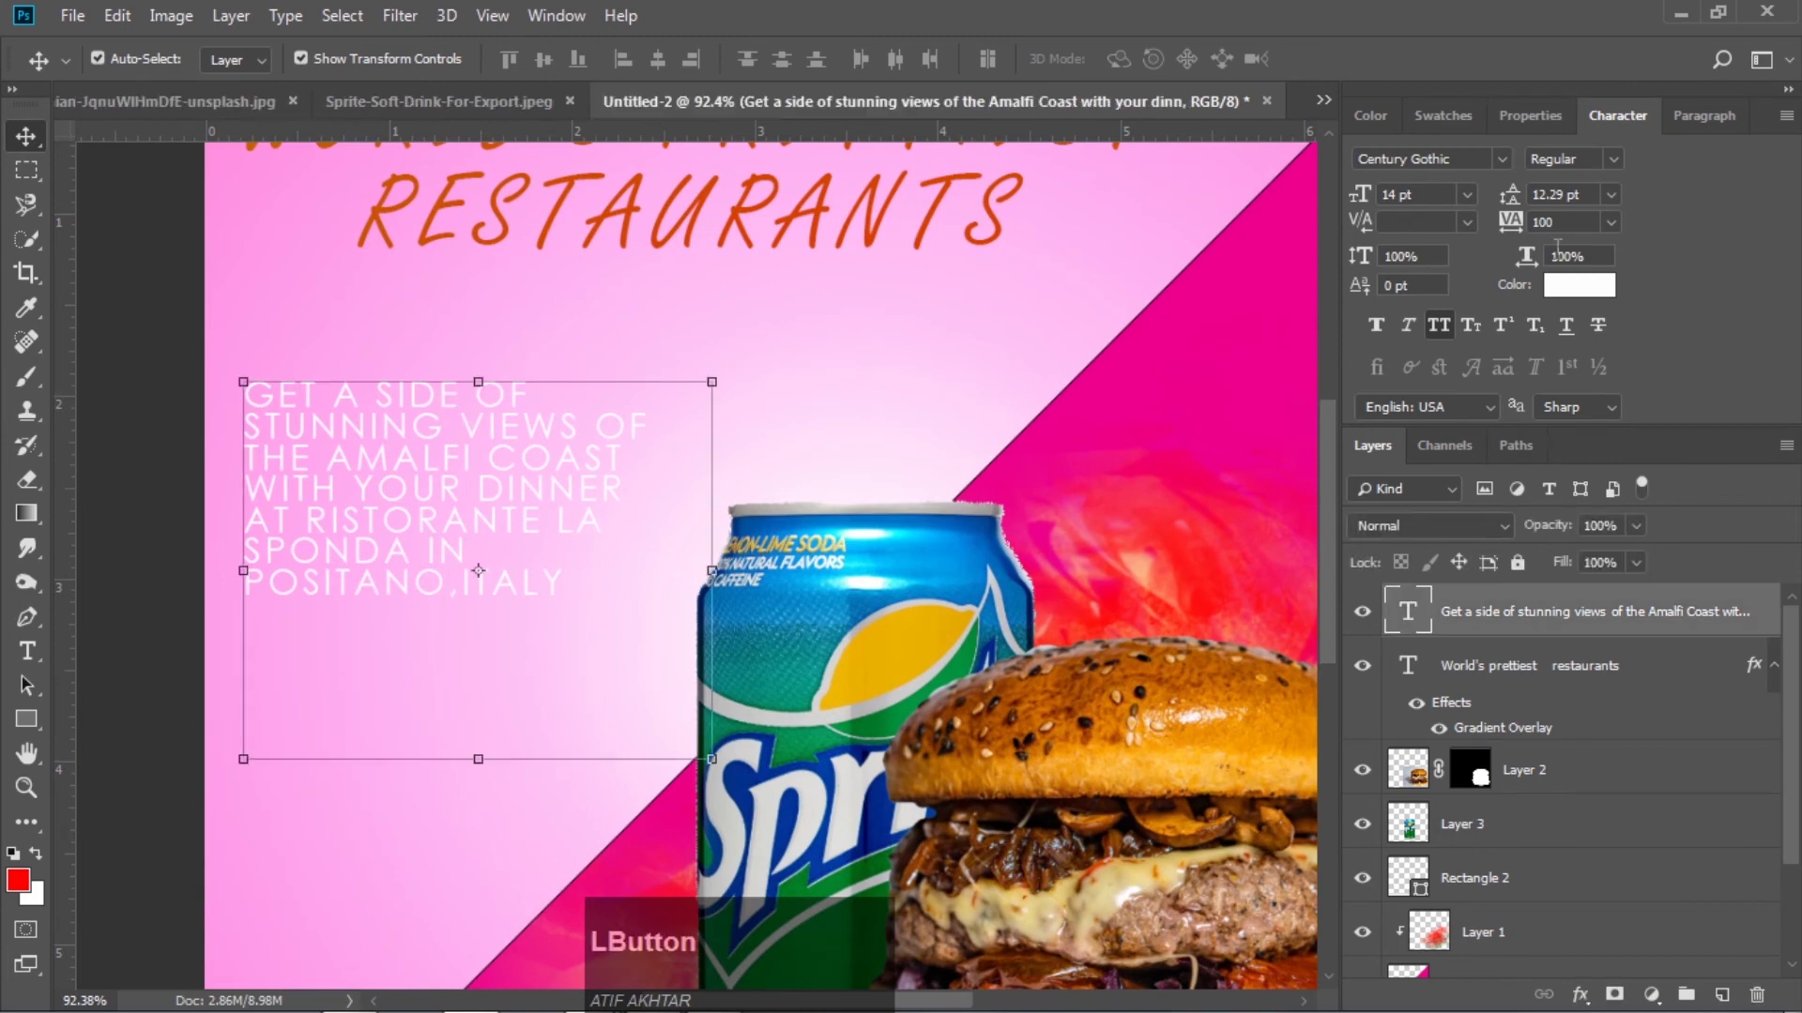
drag(1509, 194, 1546, 195)
click(146, 226)
drag(377, 396, 392, 471)
Draw an unfilled rectangle about 270 × 55 px below the detail text and round its corners to 27.5 px
scroll(218, 398, down, 3)
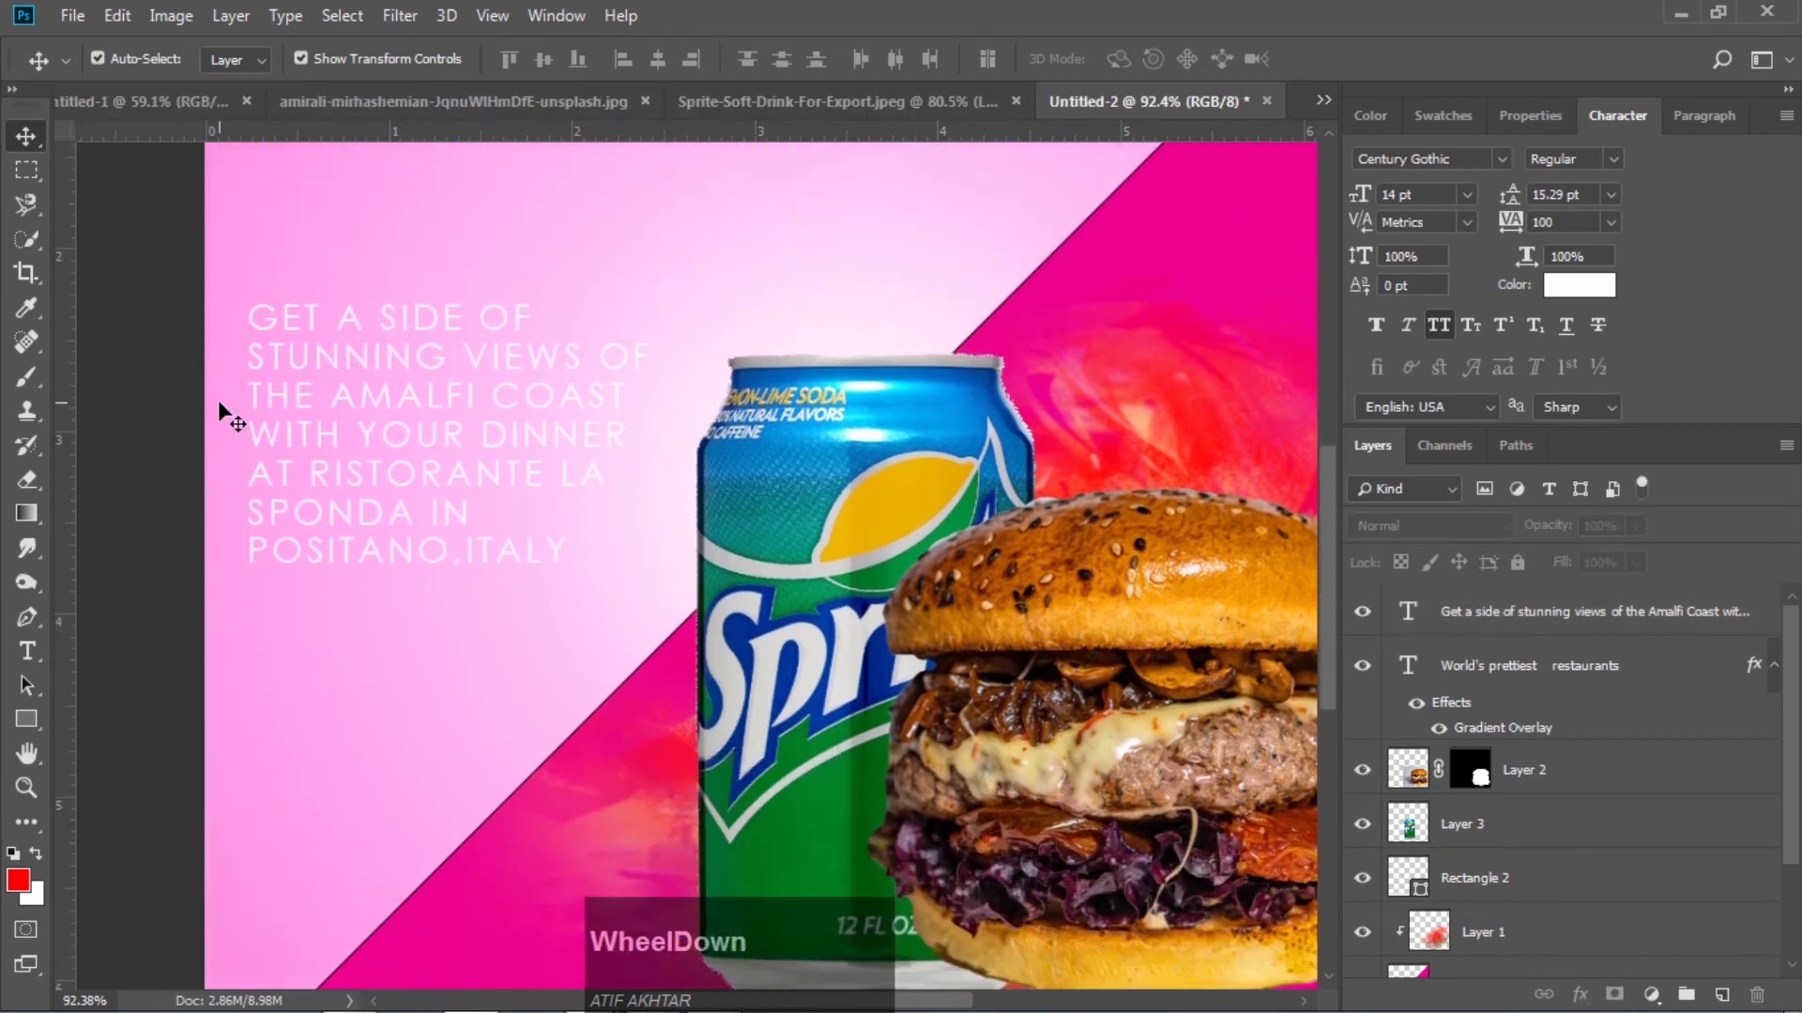
scroll(217, 400, down, 1)
click(26, 720)
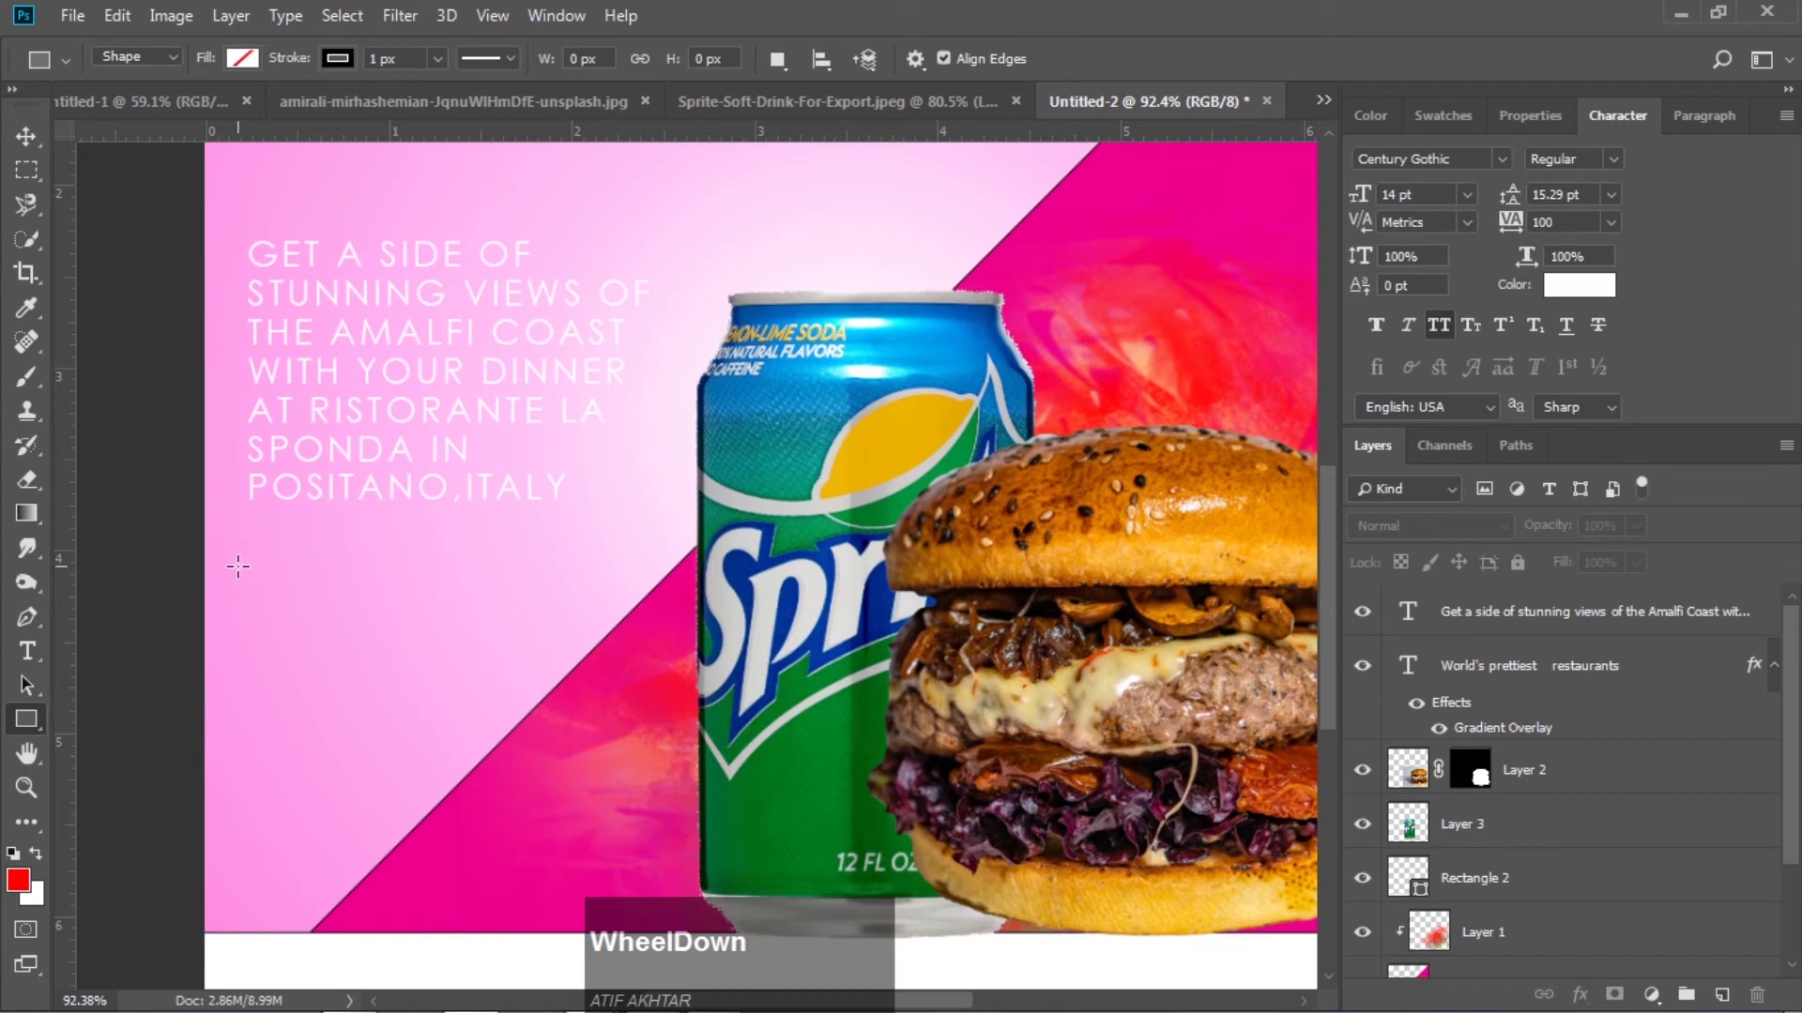
drag(239, 566, 553, 645)
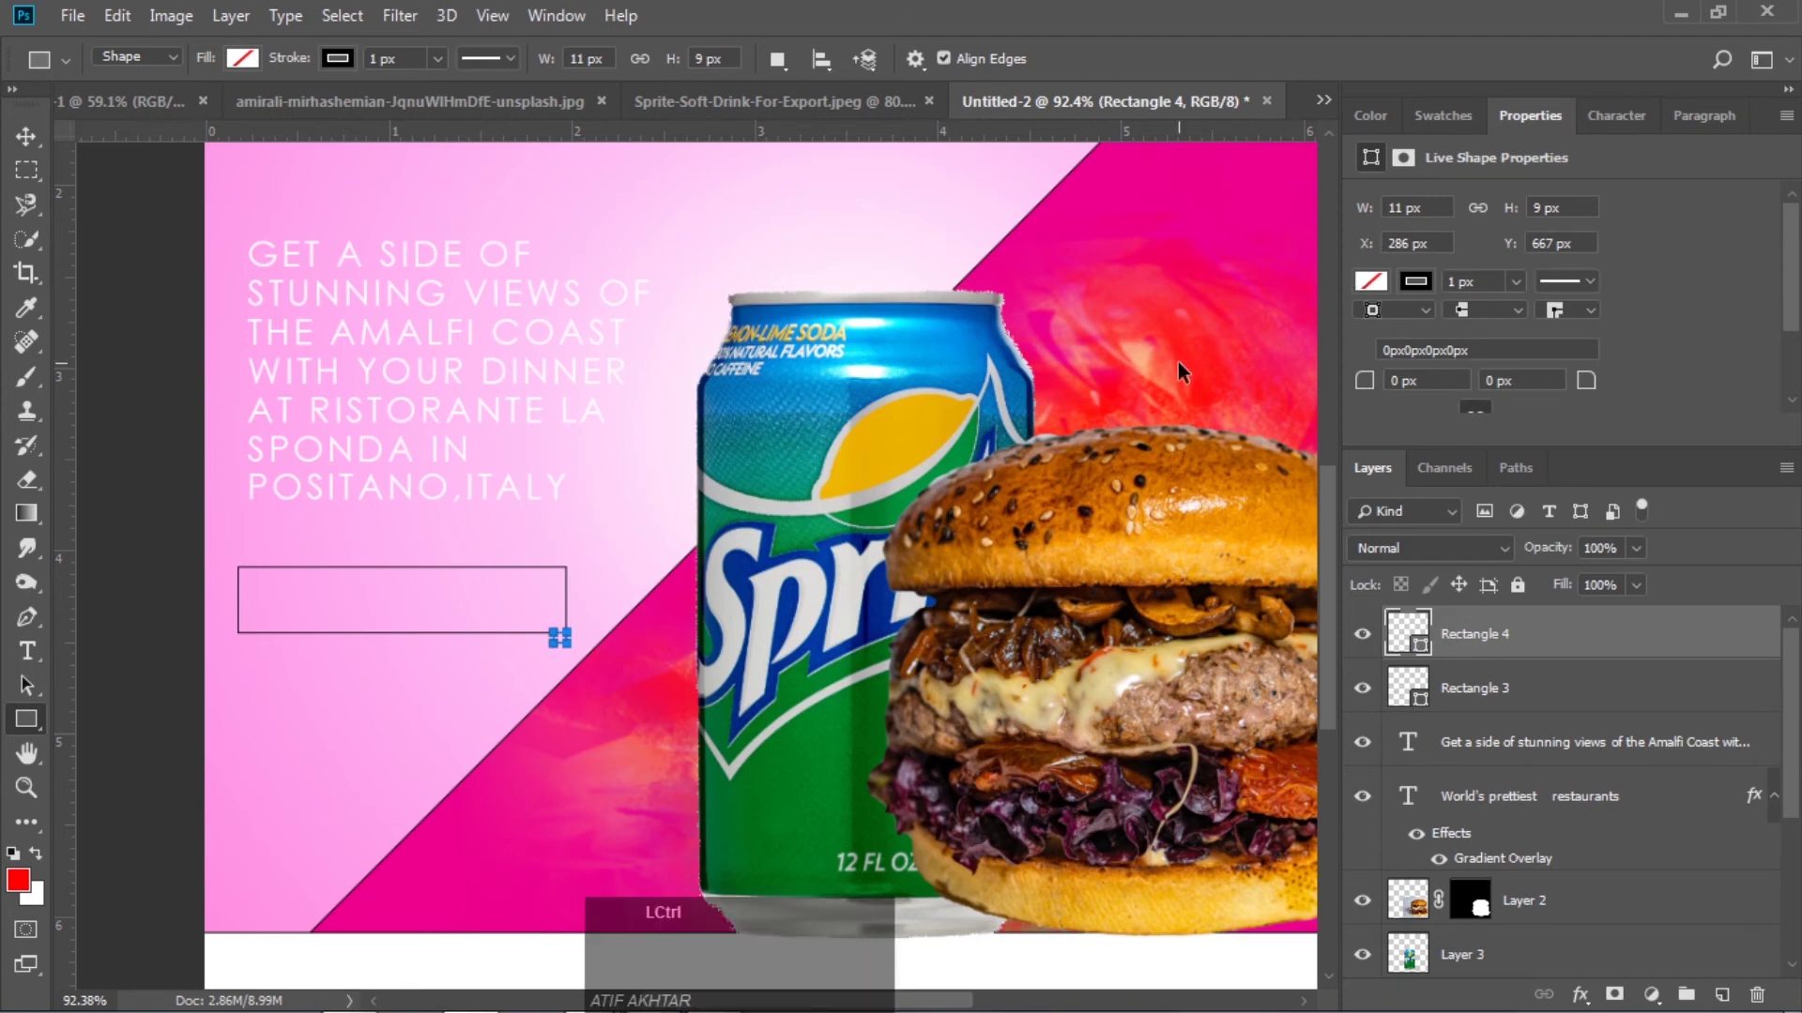
key(ctrl+z)
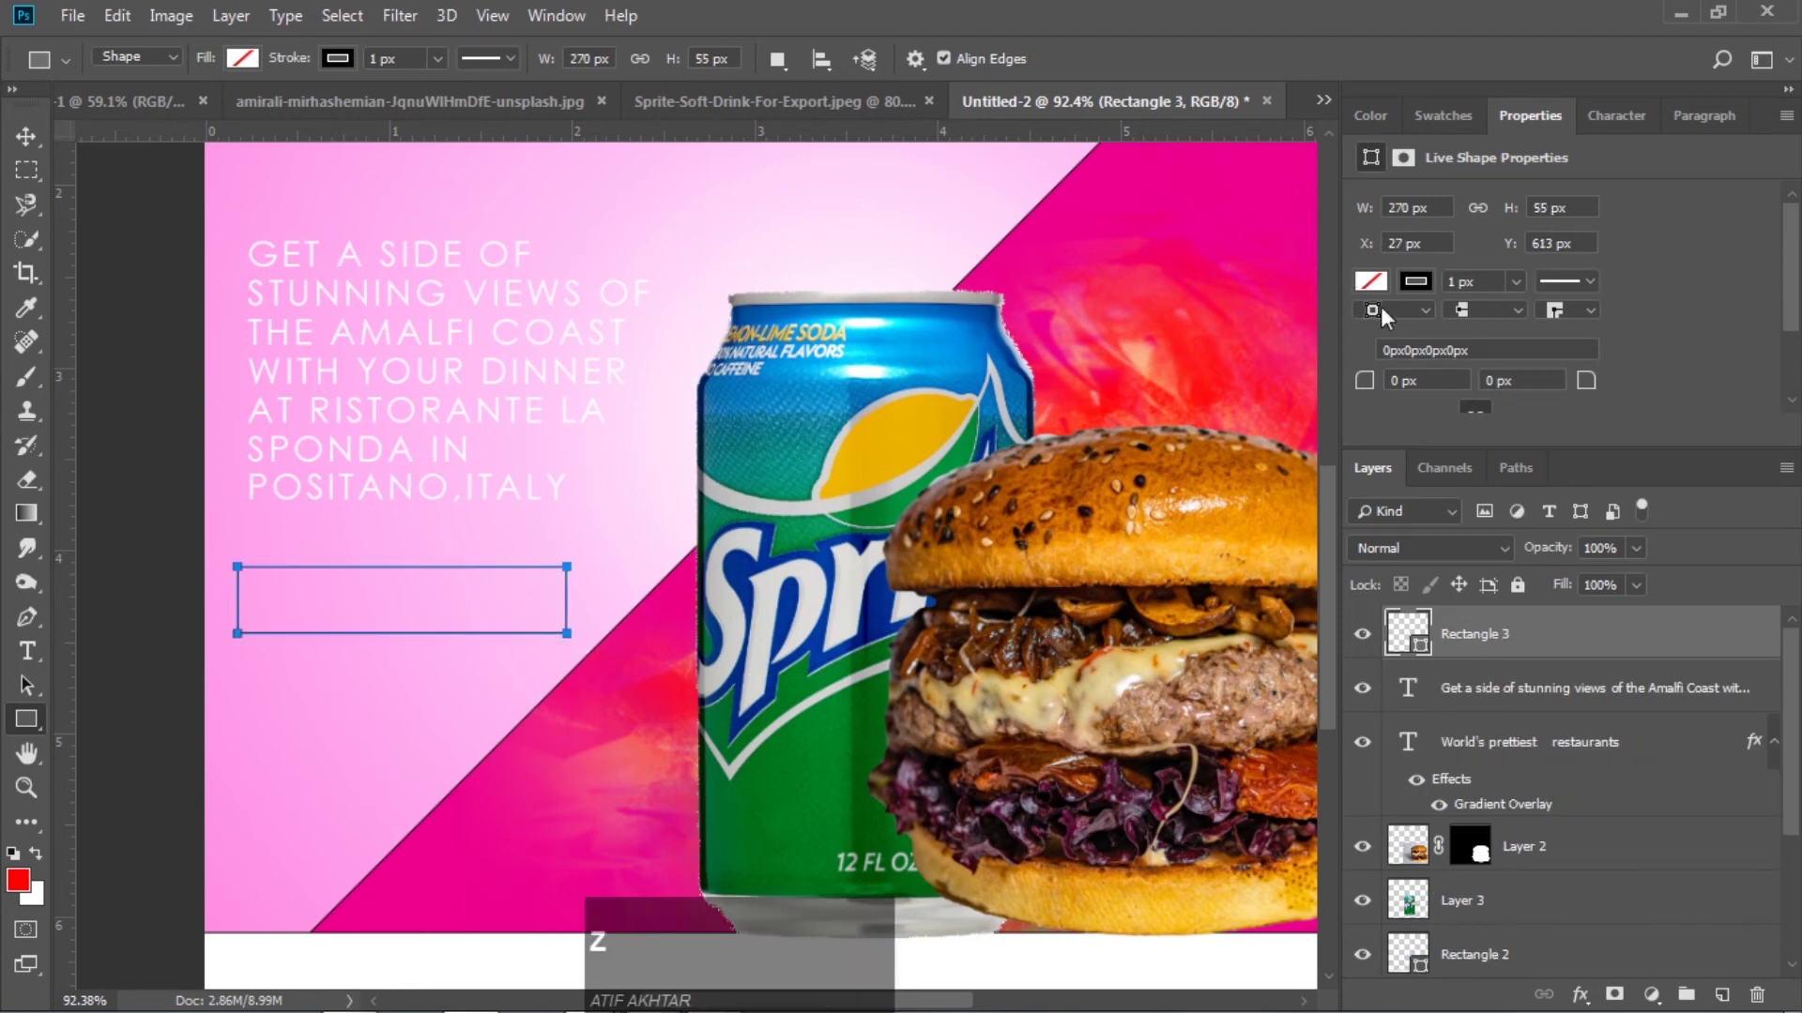
drag(1356, 399, 1433, 388)
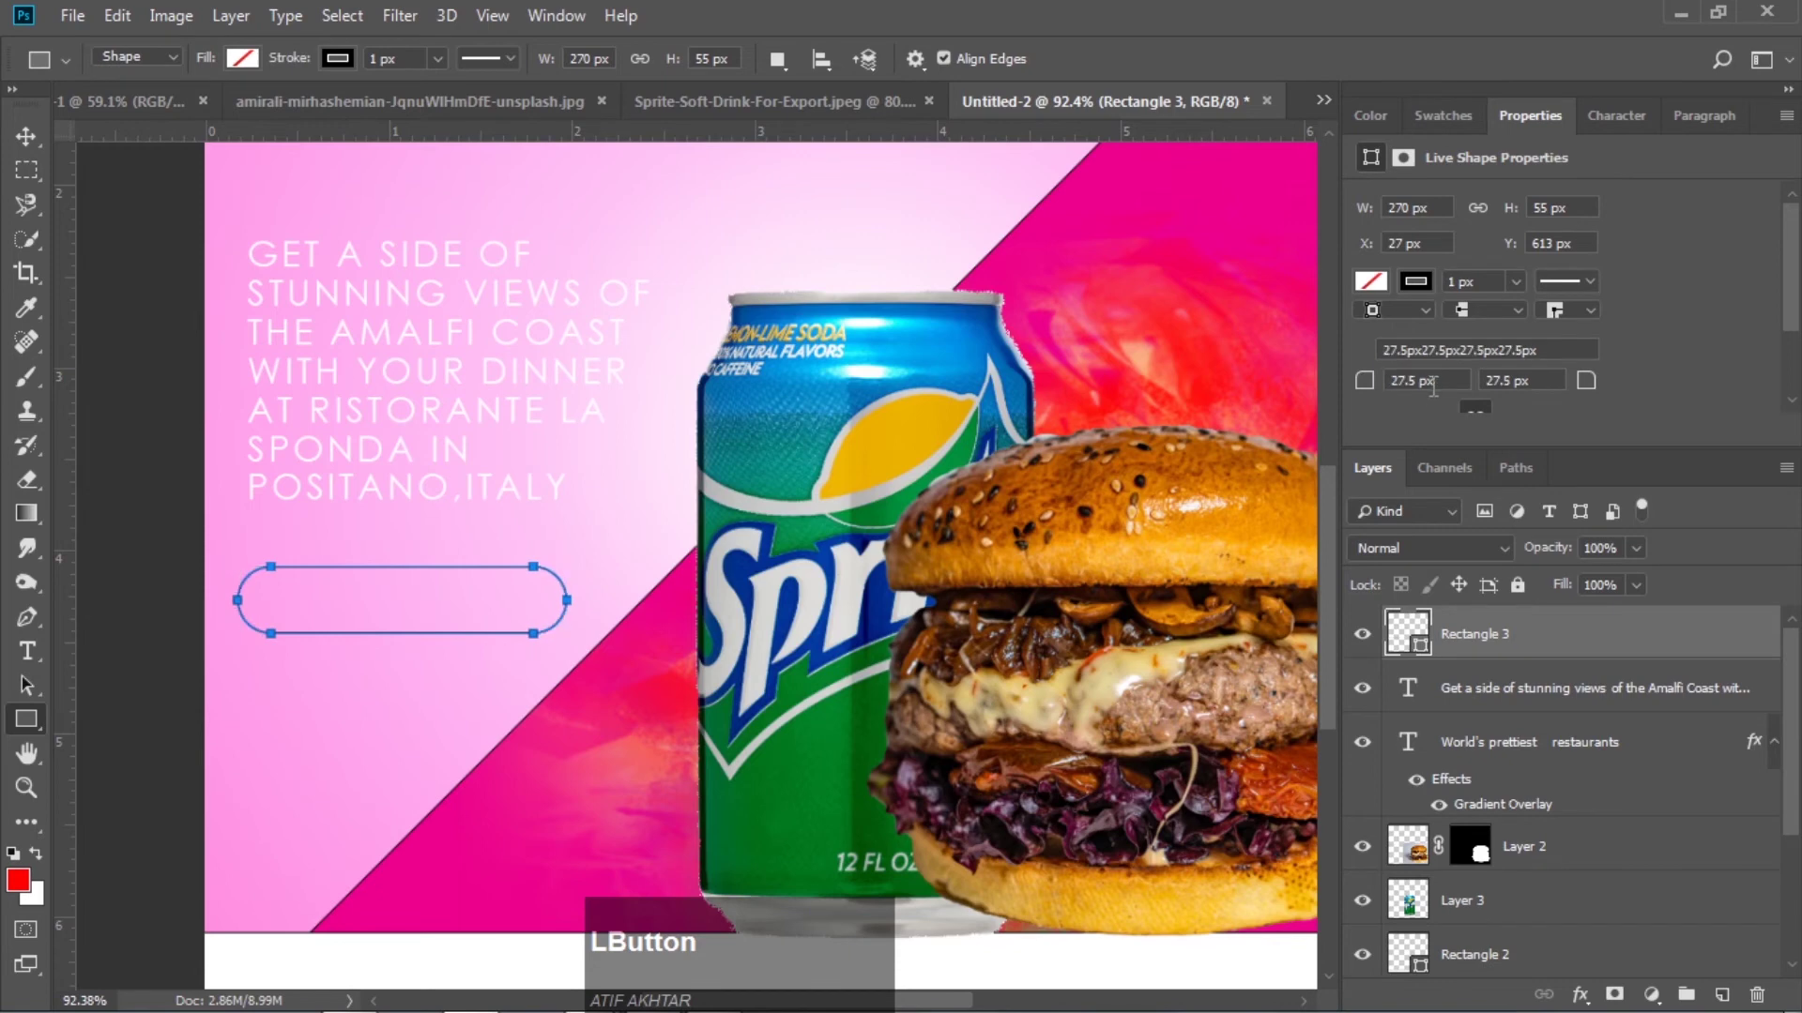
Give the rounded rectangle a white stroke 3 px wide
click(1417, 284)
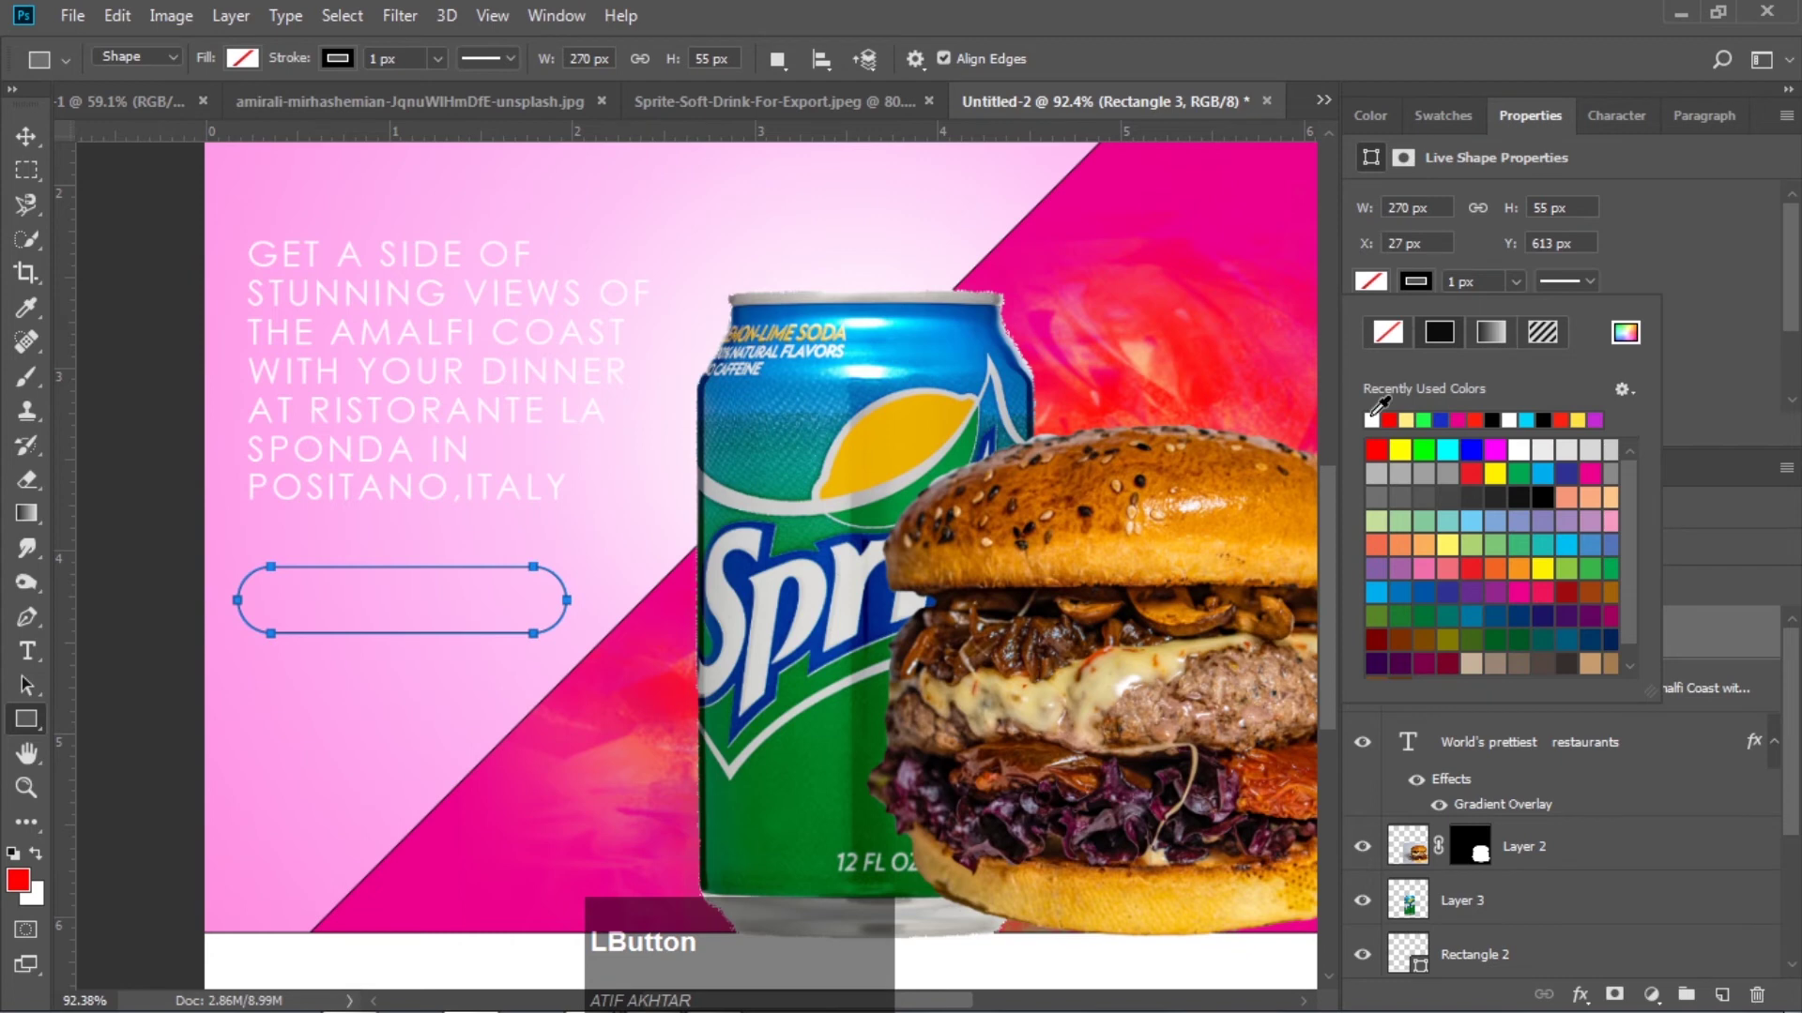
click(1374, 414)
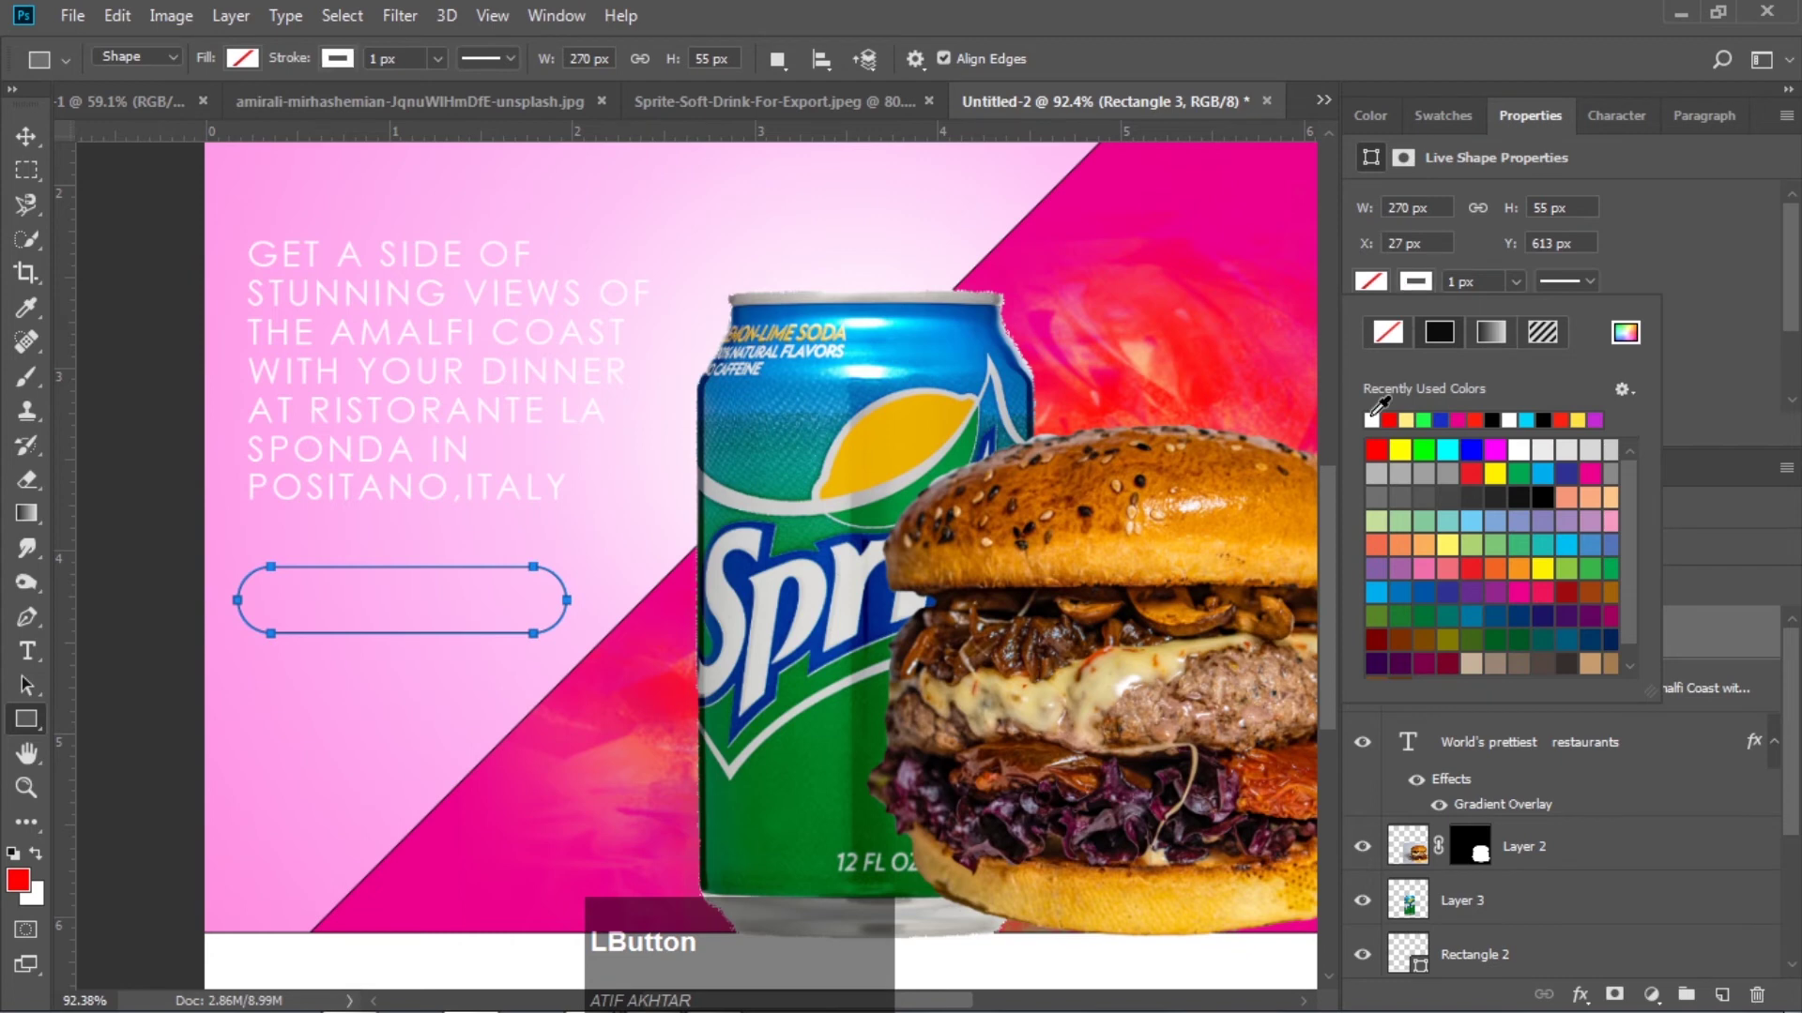
click(1450, 281)
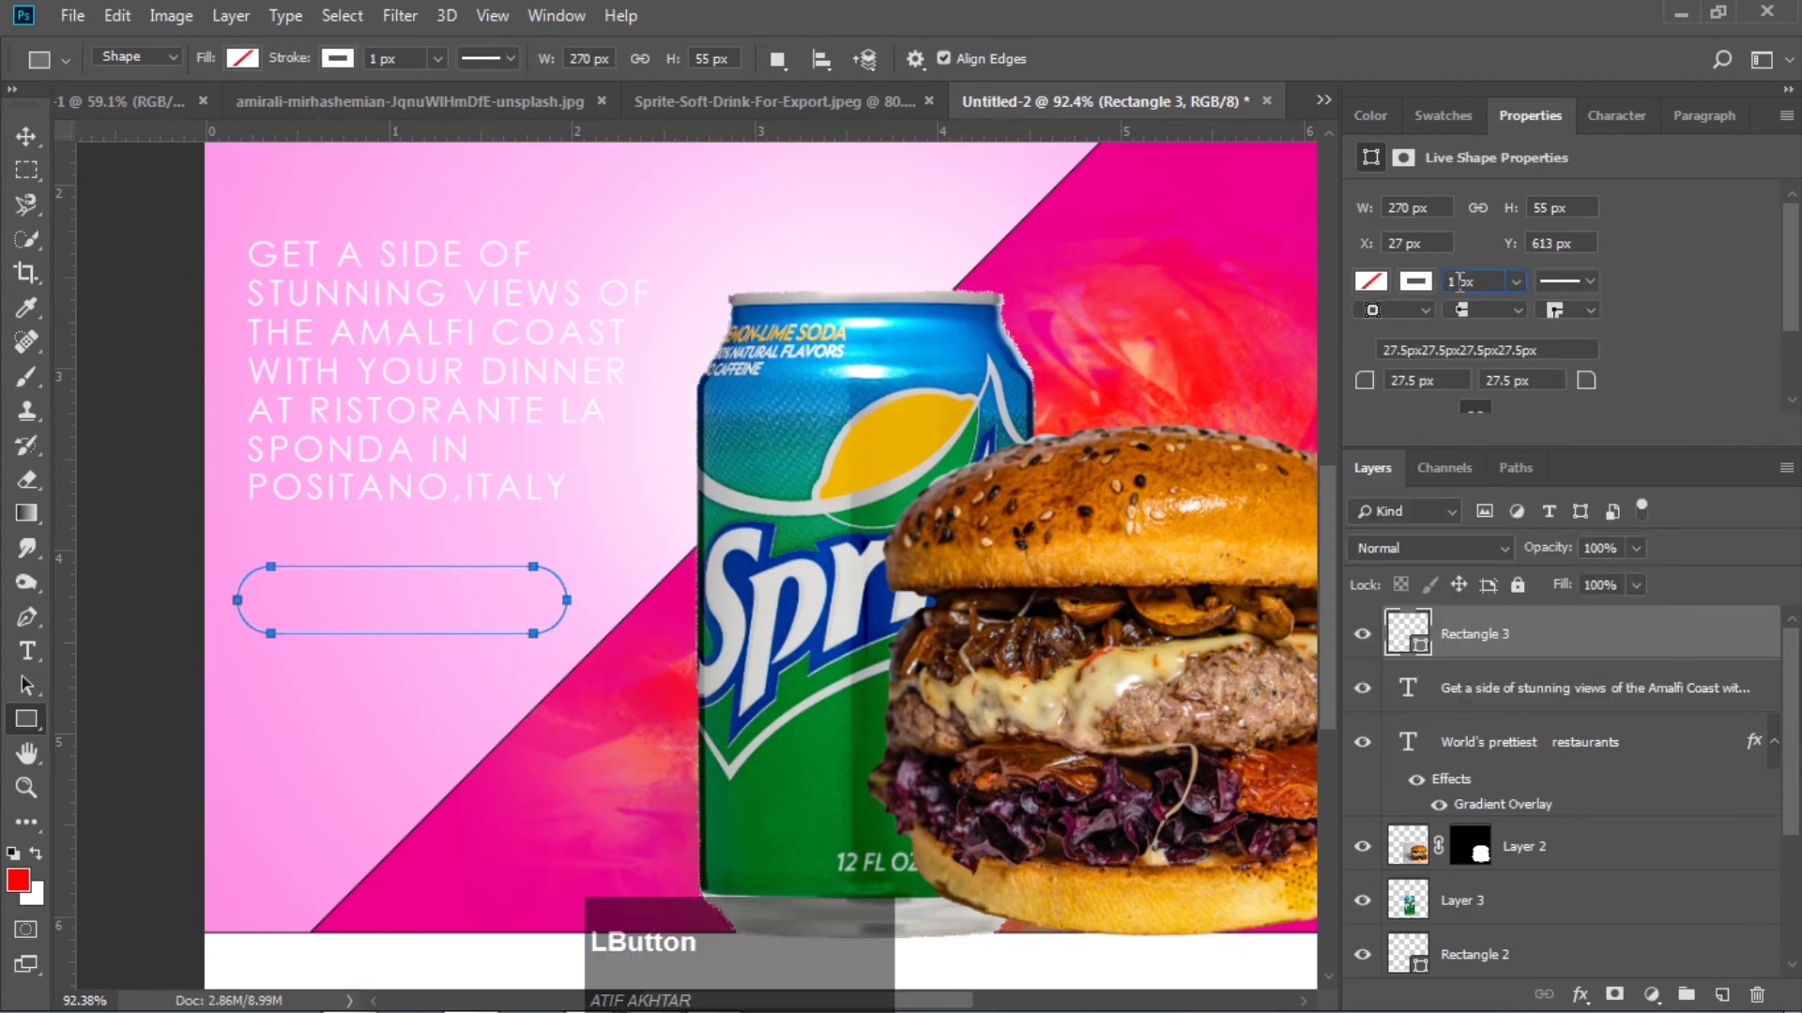
key(BackSpace)
text(3)
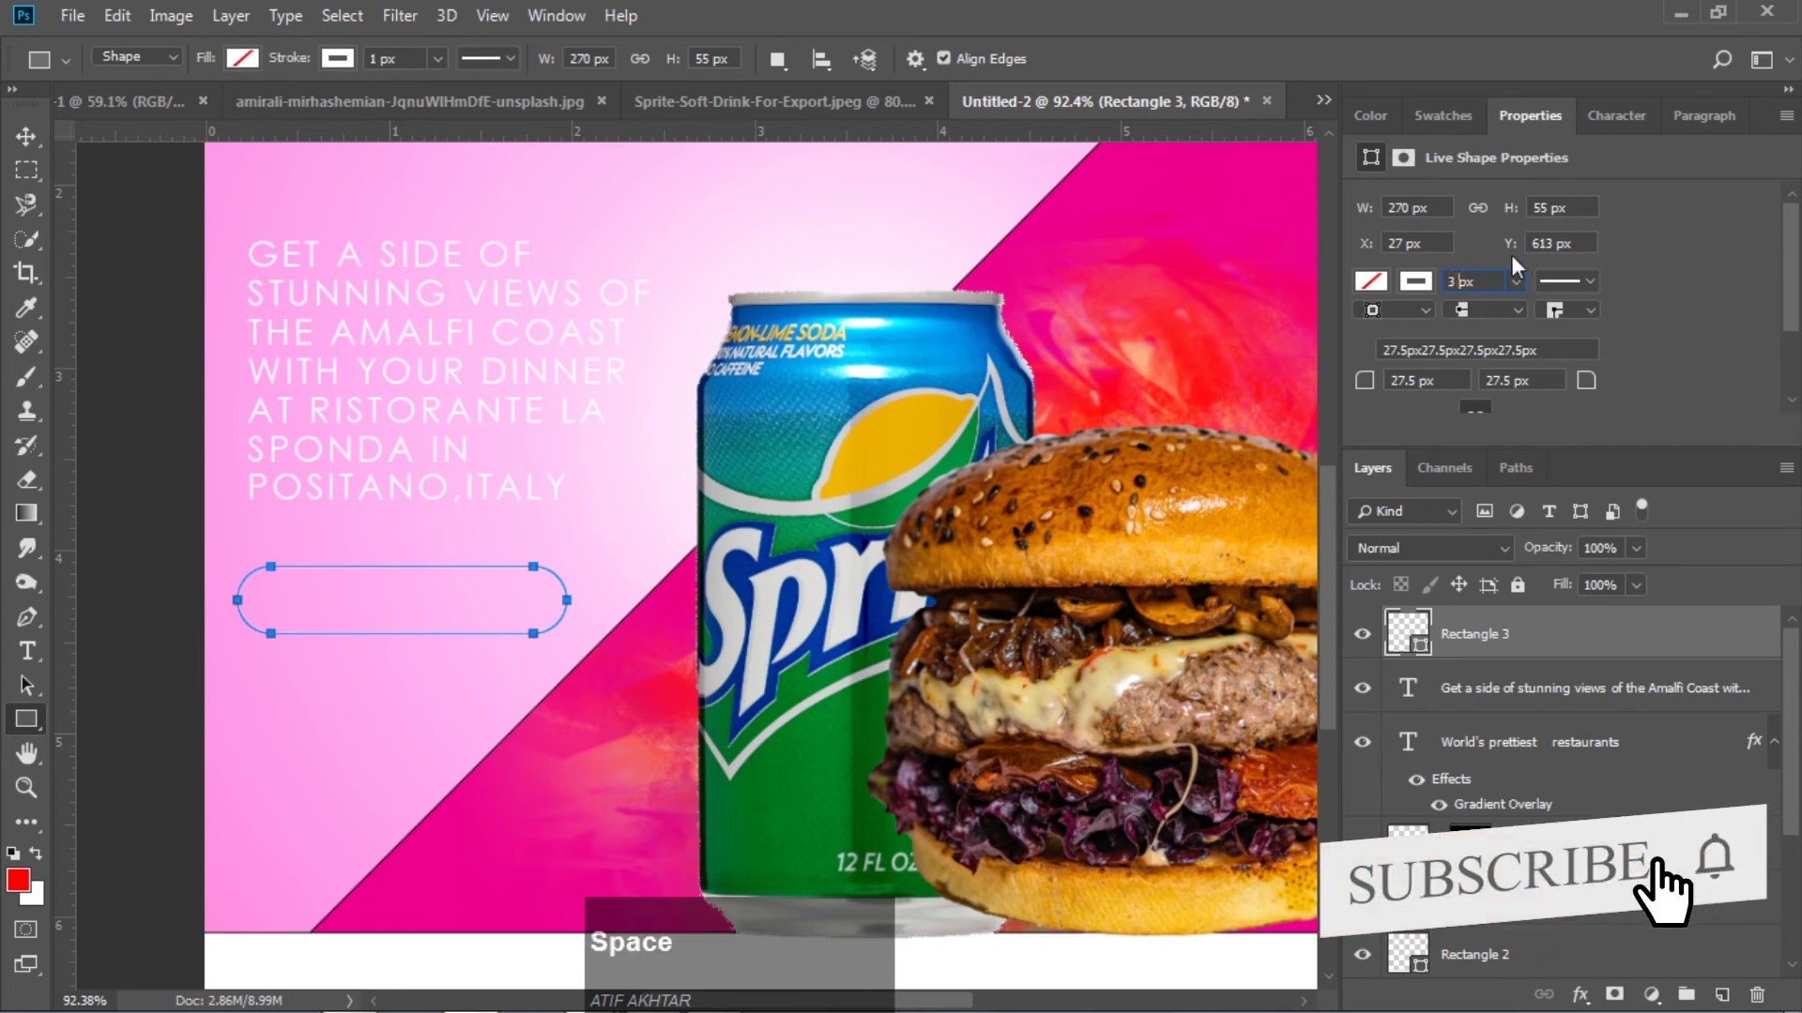
click(1731, 244)
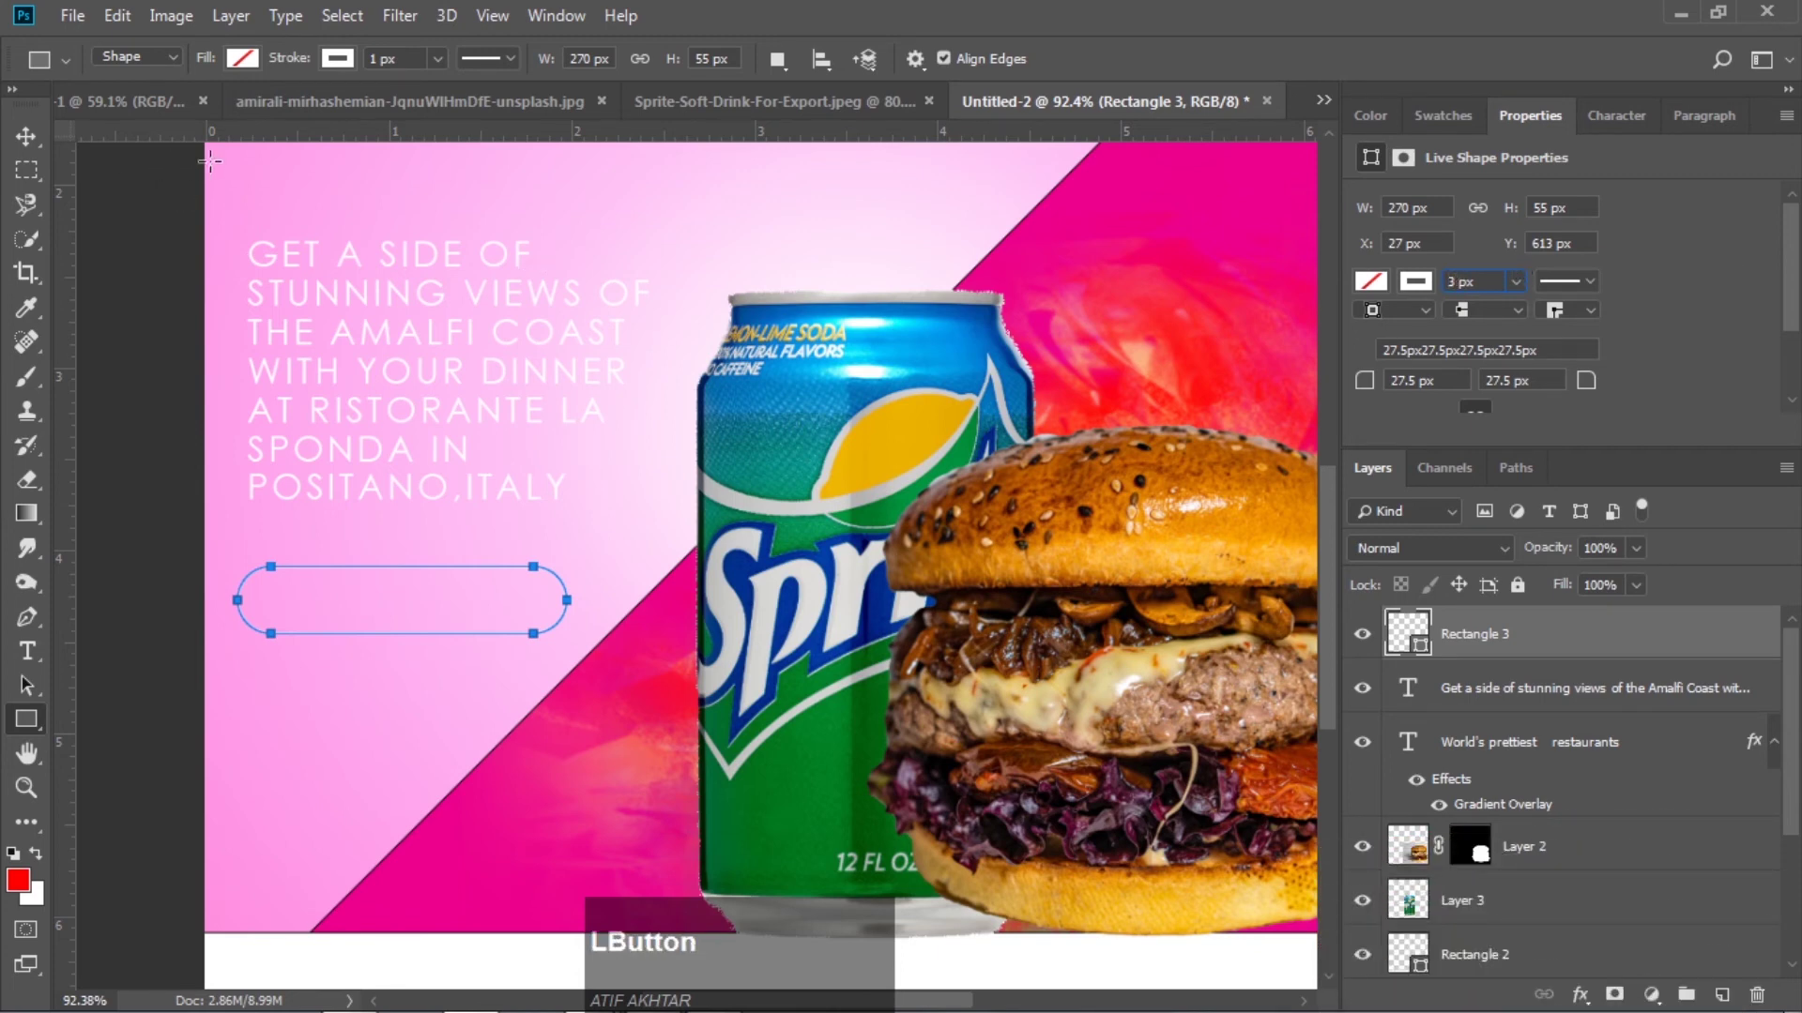
Nudge the rounded rectangle down and right to X 30 px, Y 621 px, aligning it under the detail text
click(26, 136)
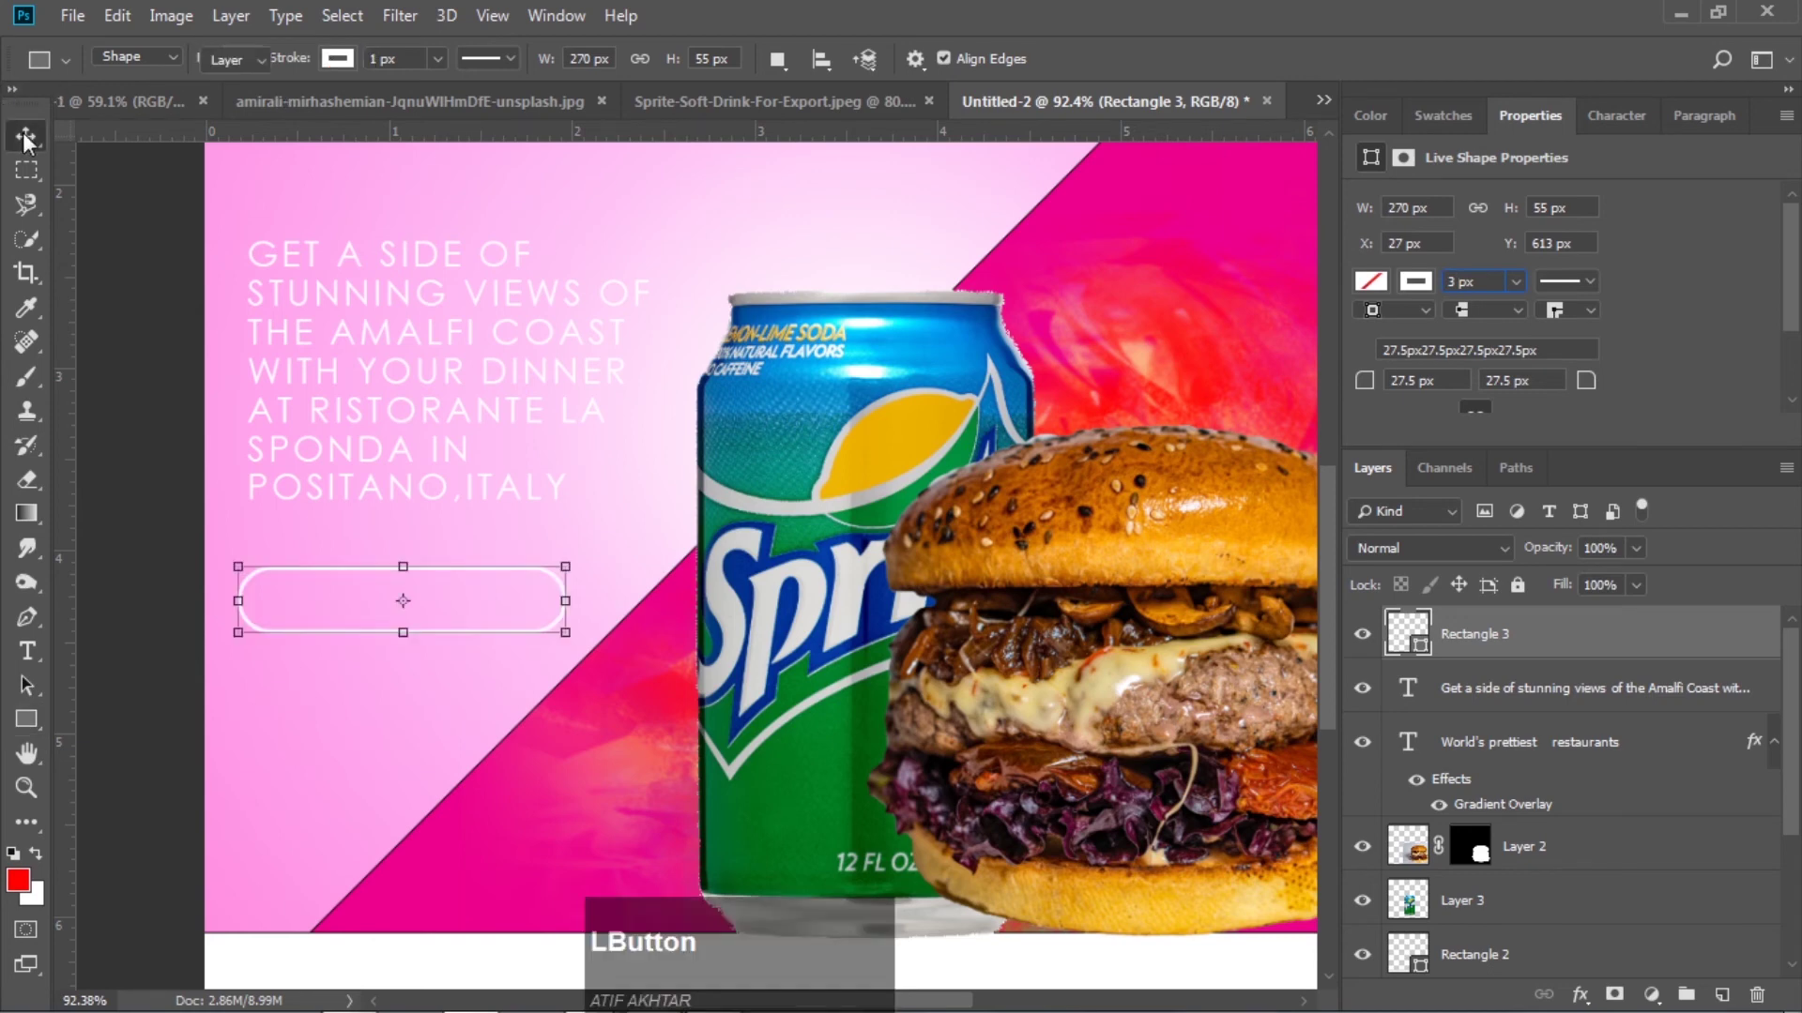
key(Down)
key(Down)
key(Down)
key(Down)
key(Down)
key(Right)
key(Down)
key(Down)
key(Down)
key(Right)
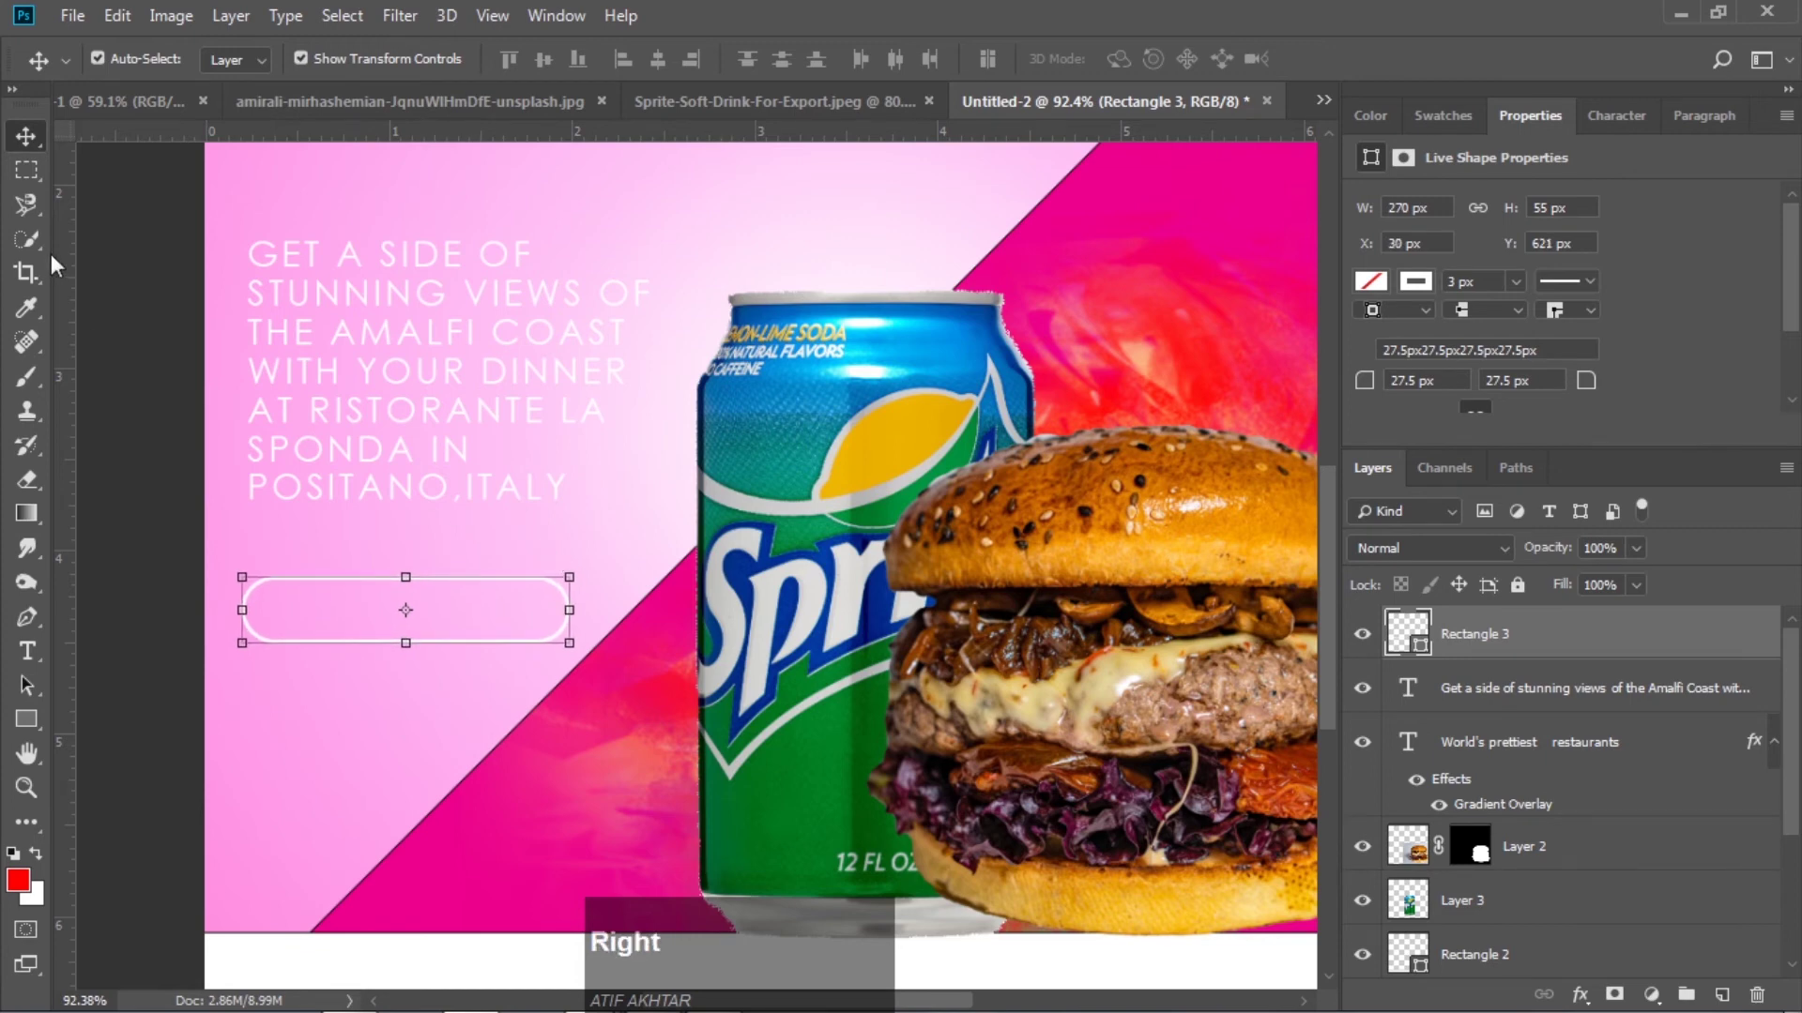
click(165, 250)
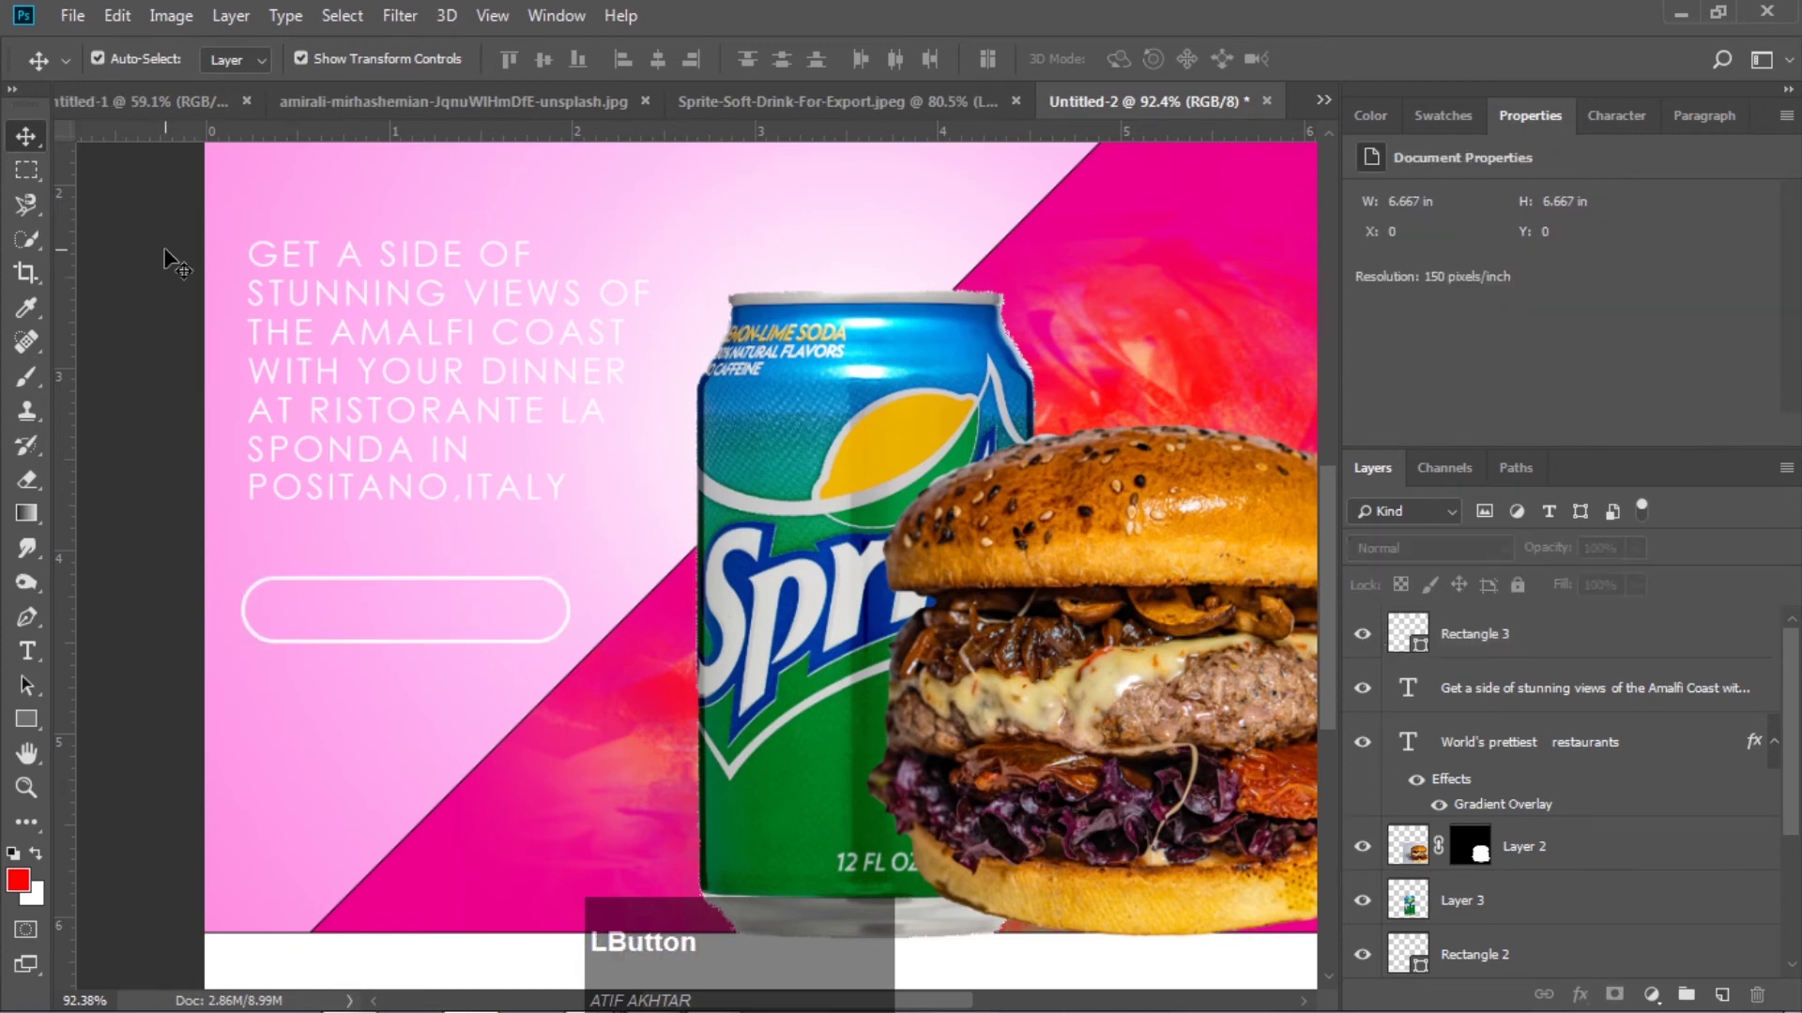
Add the text "ORDER NOW" below the rounded rectangle and move it inside the outline
click(26, 650)
click(260, 699)
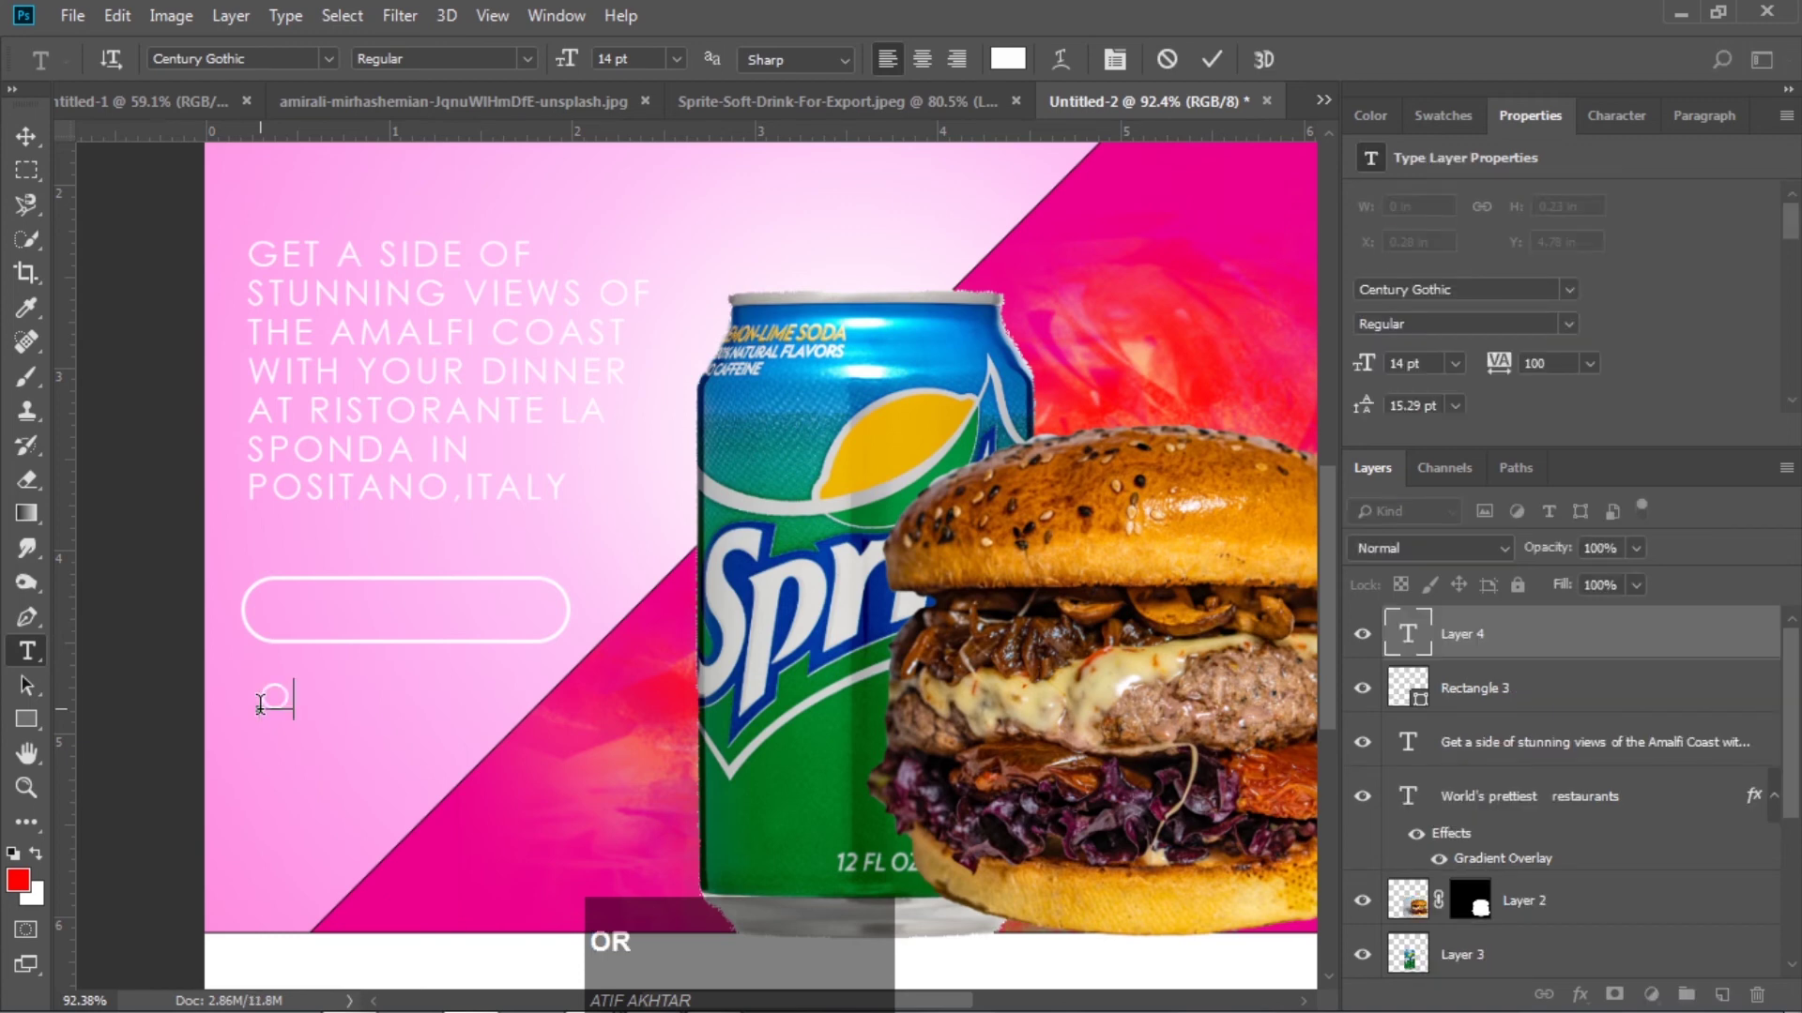
text(ORD)
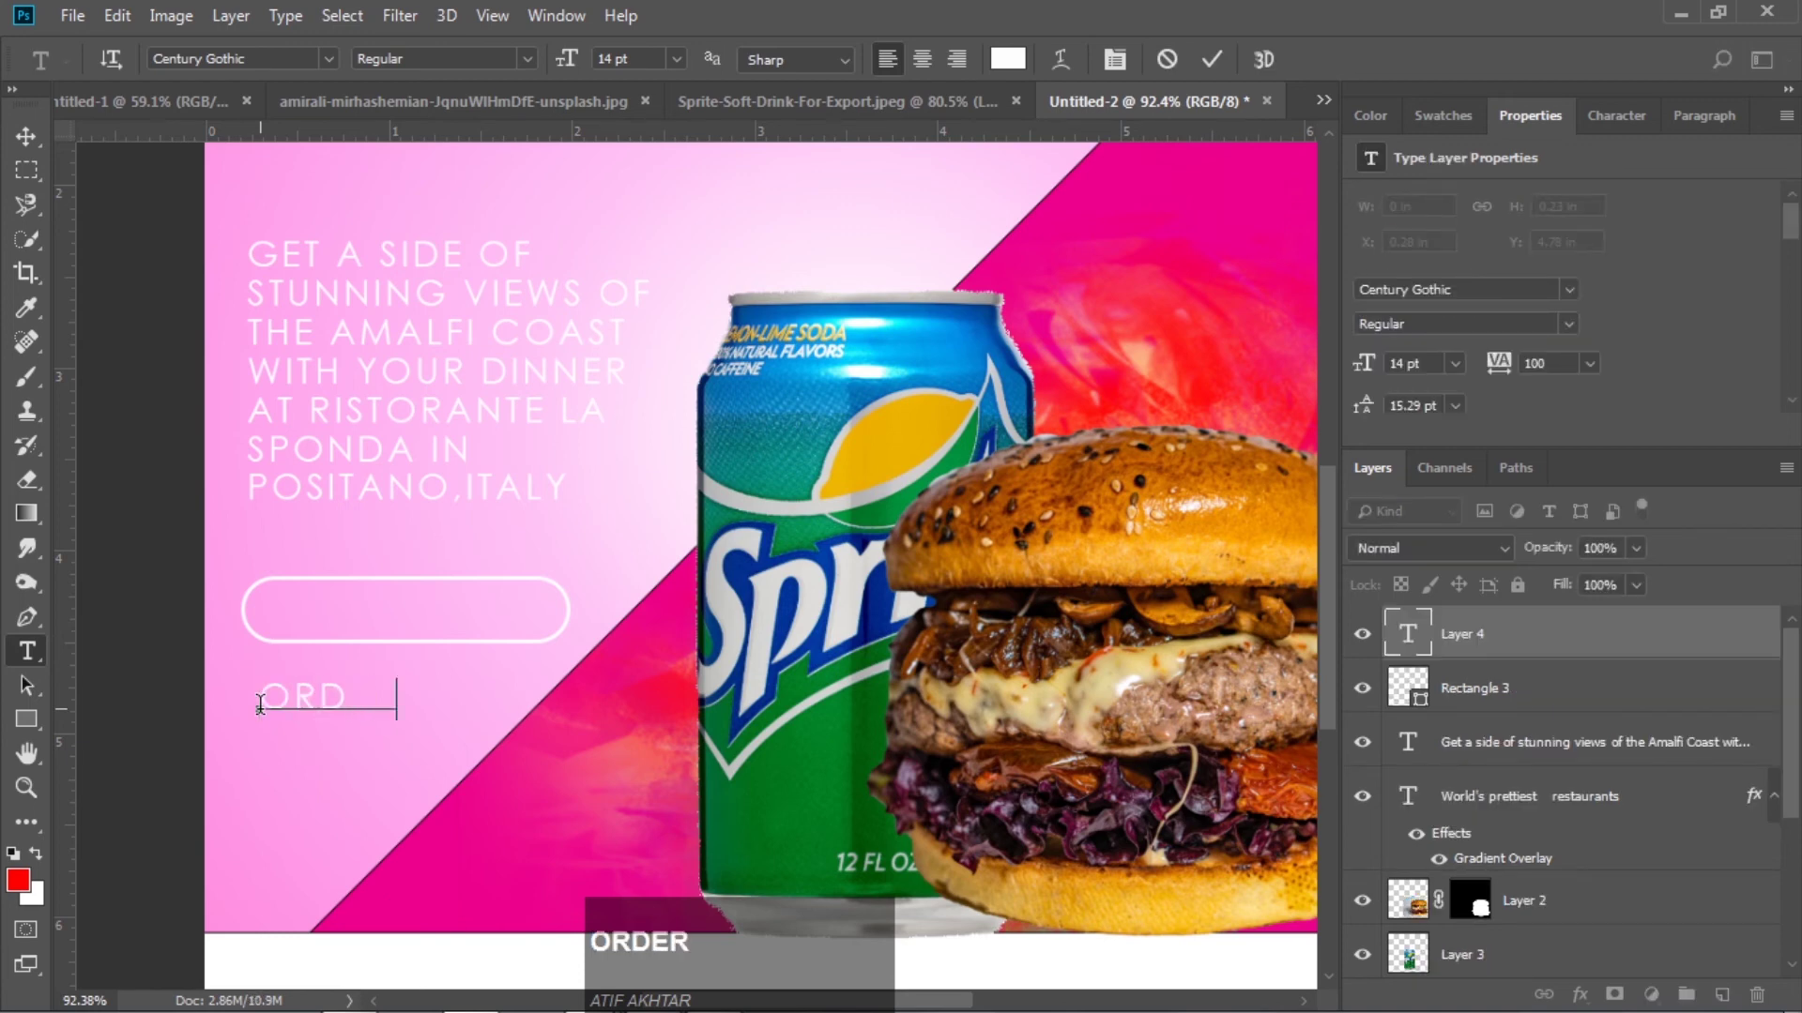
text(ER NOW)
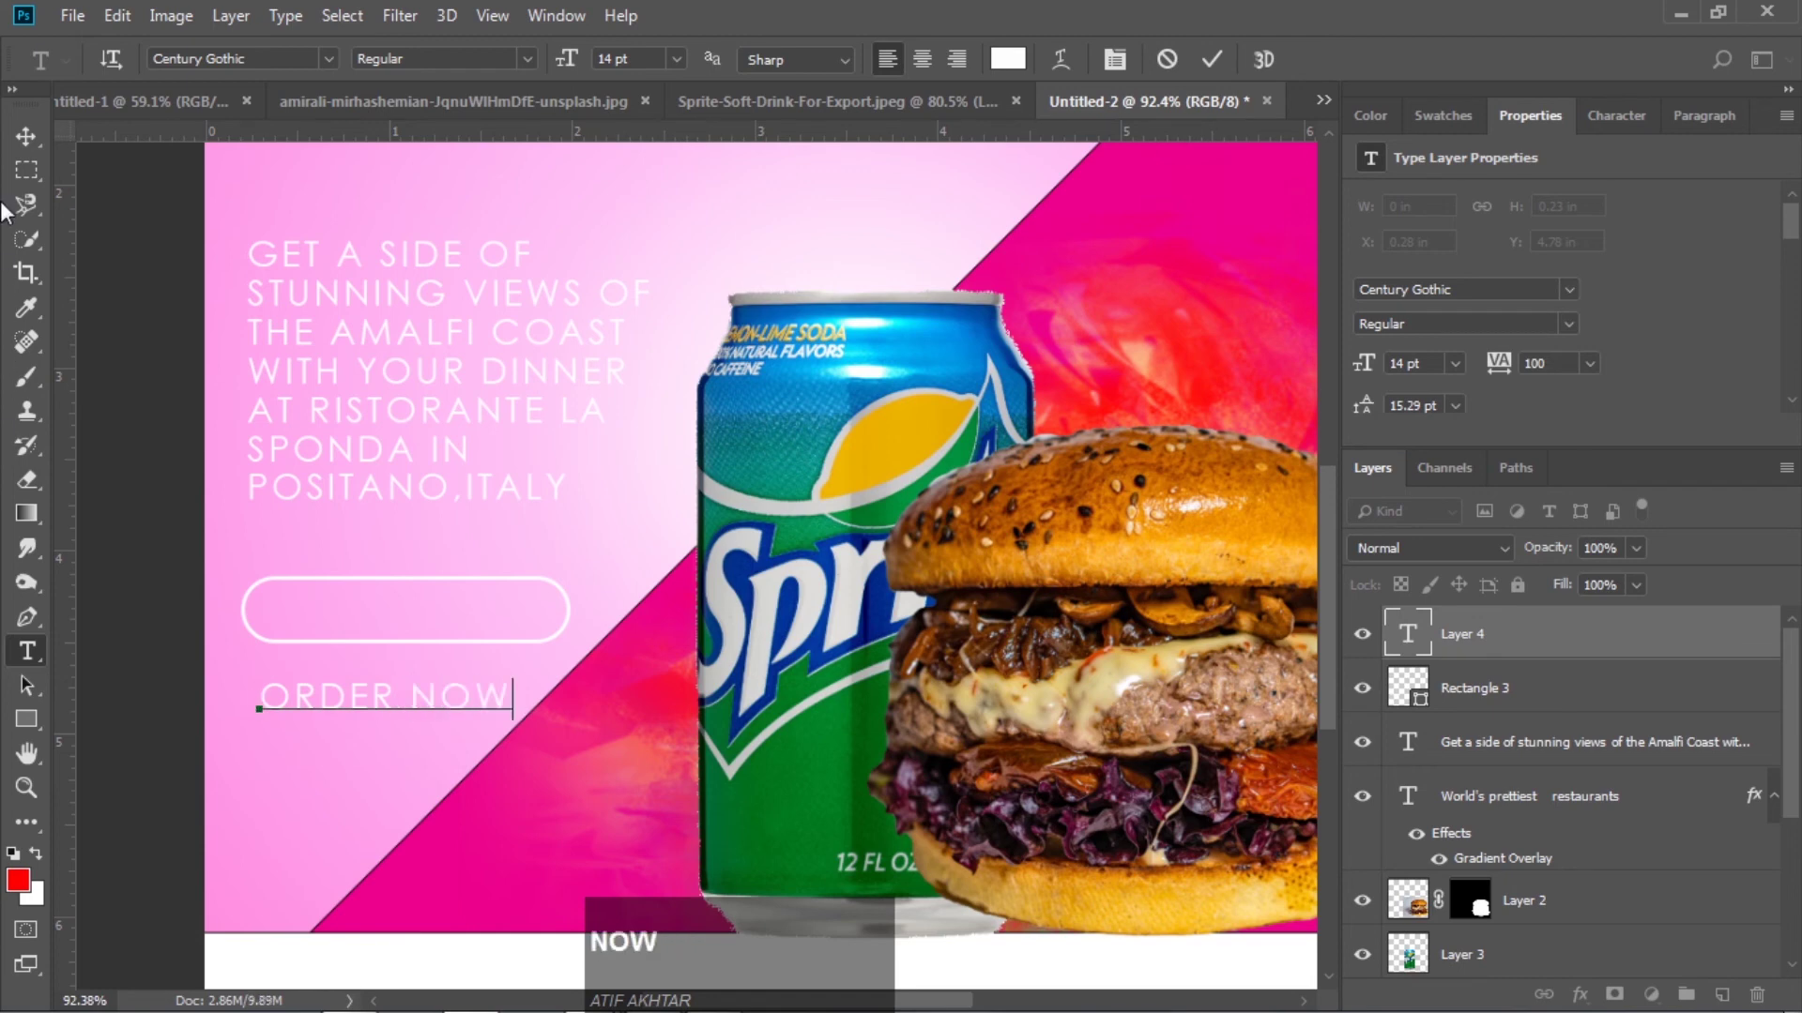
click(26, 136)
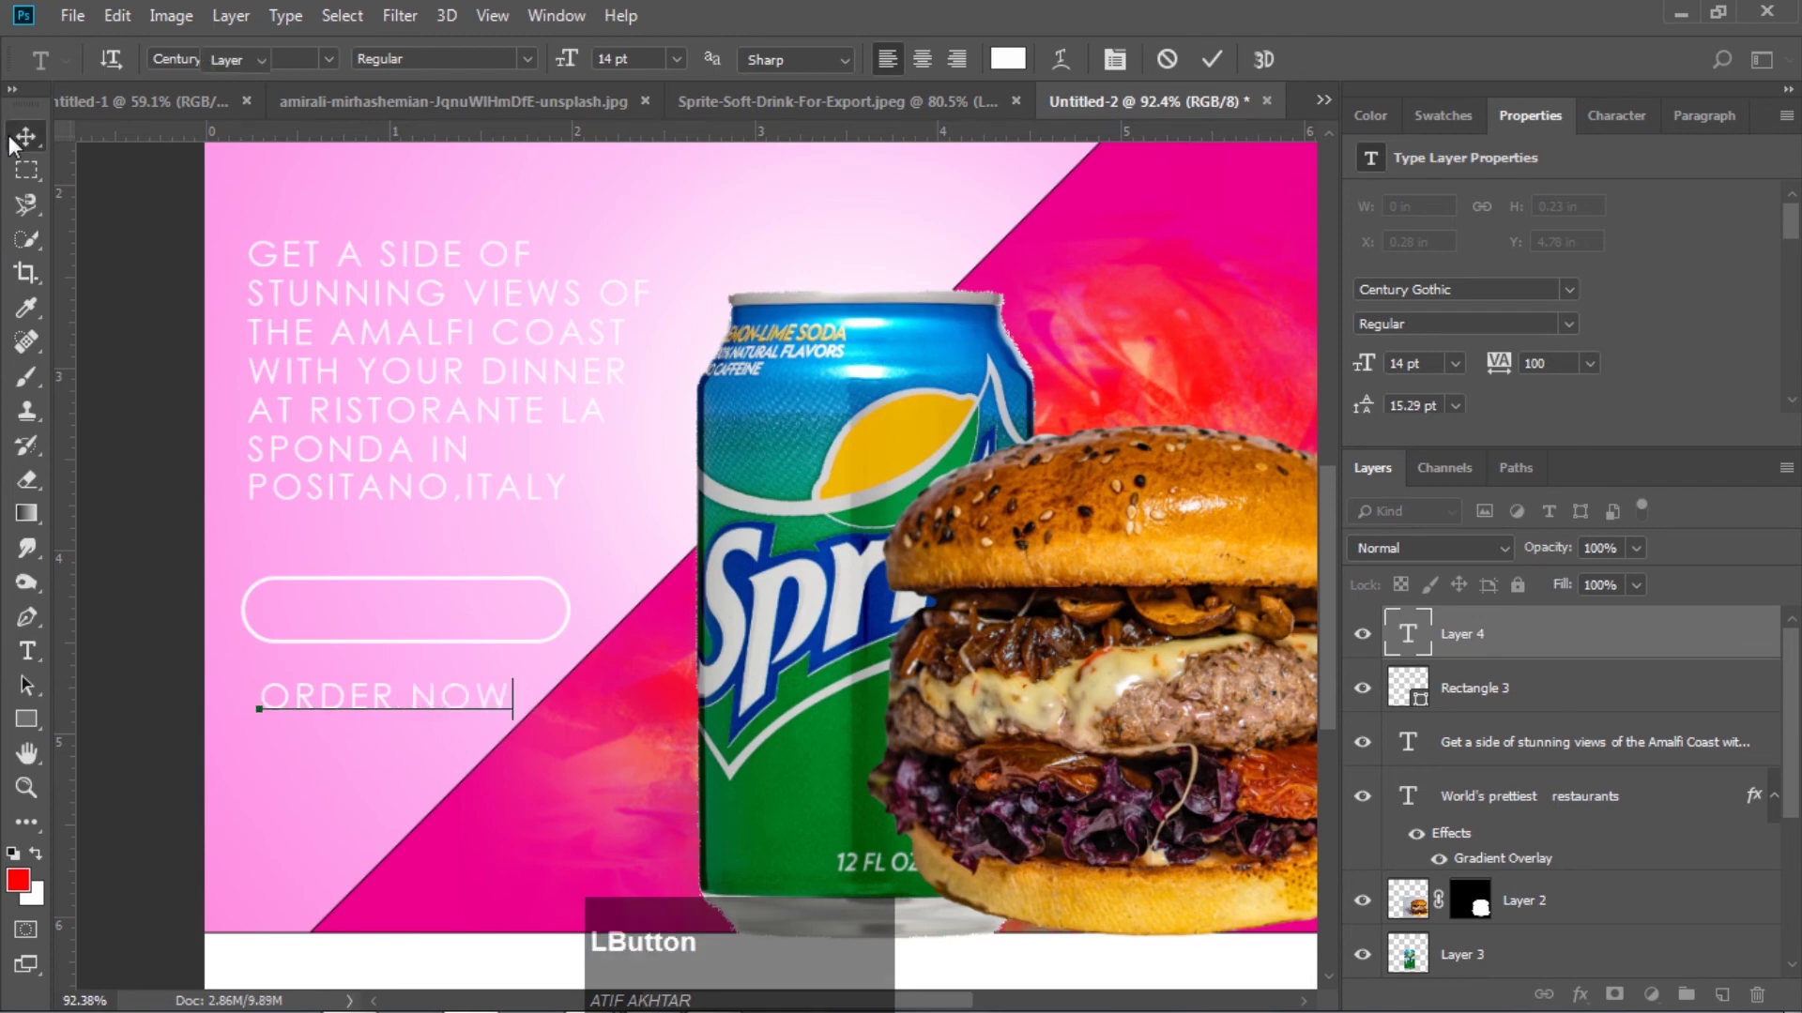
drag(431, 695, 468, 620)
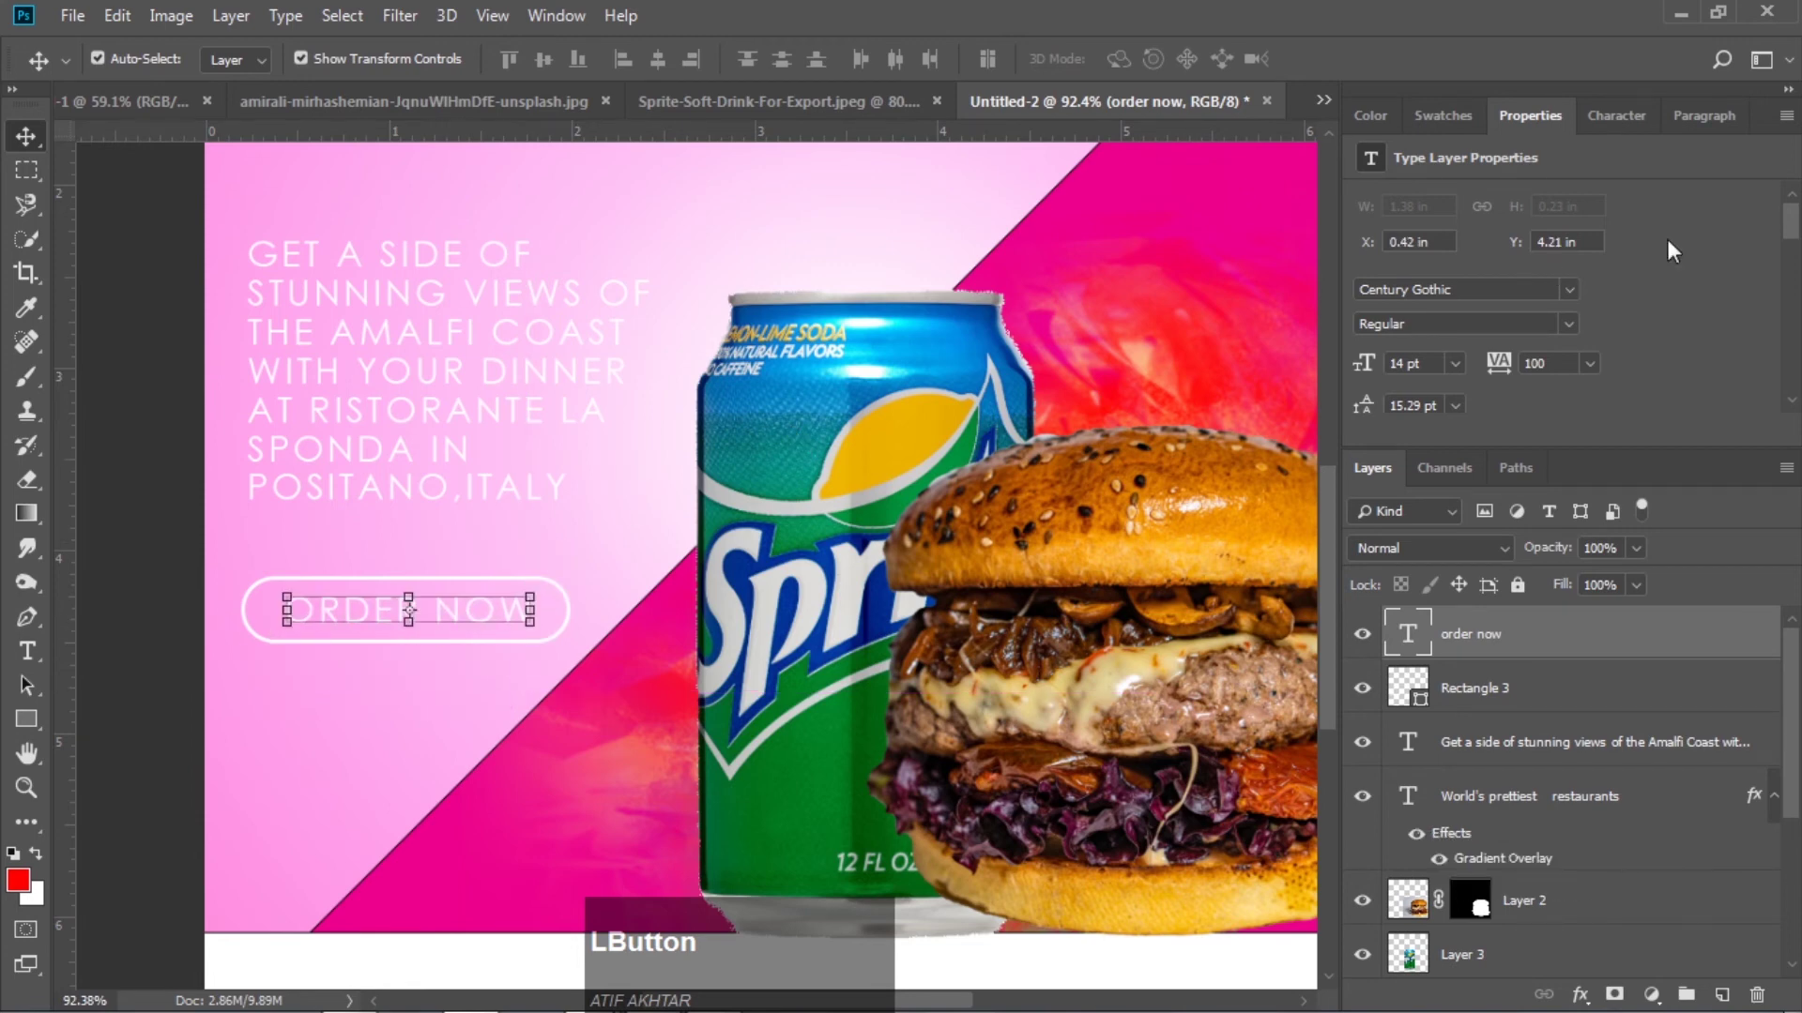
Set the ORDER NOW text's size to 16 pt and its font to Gotham Black
click(1609, 111)
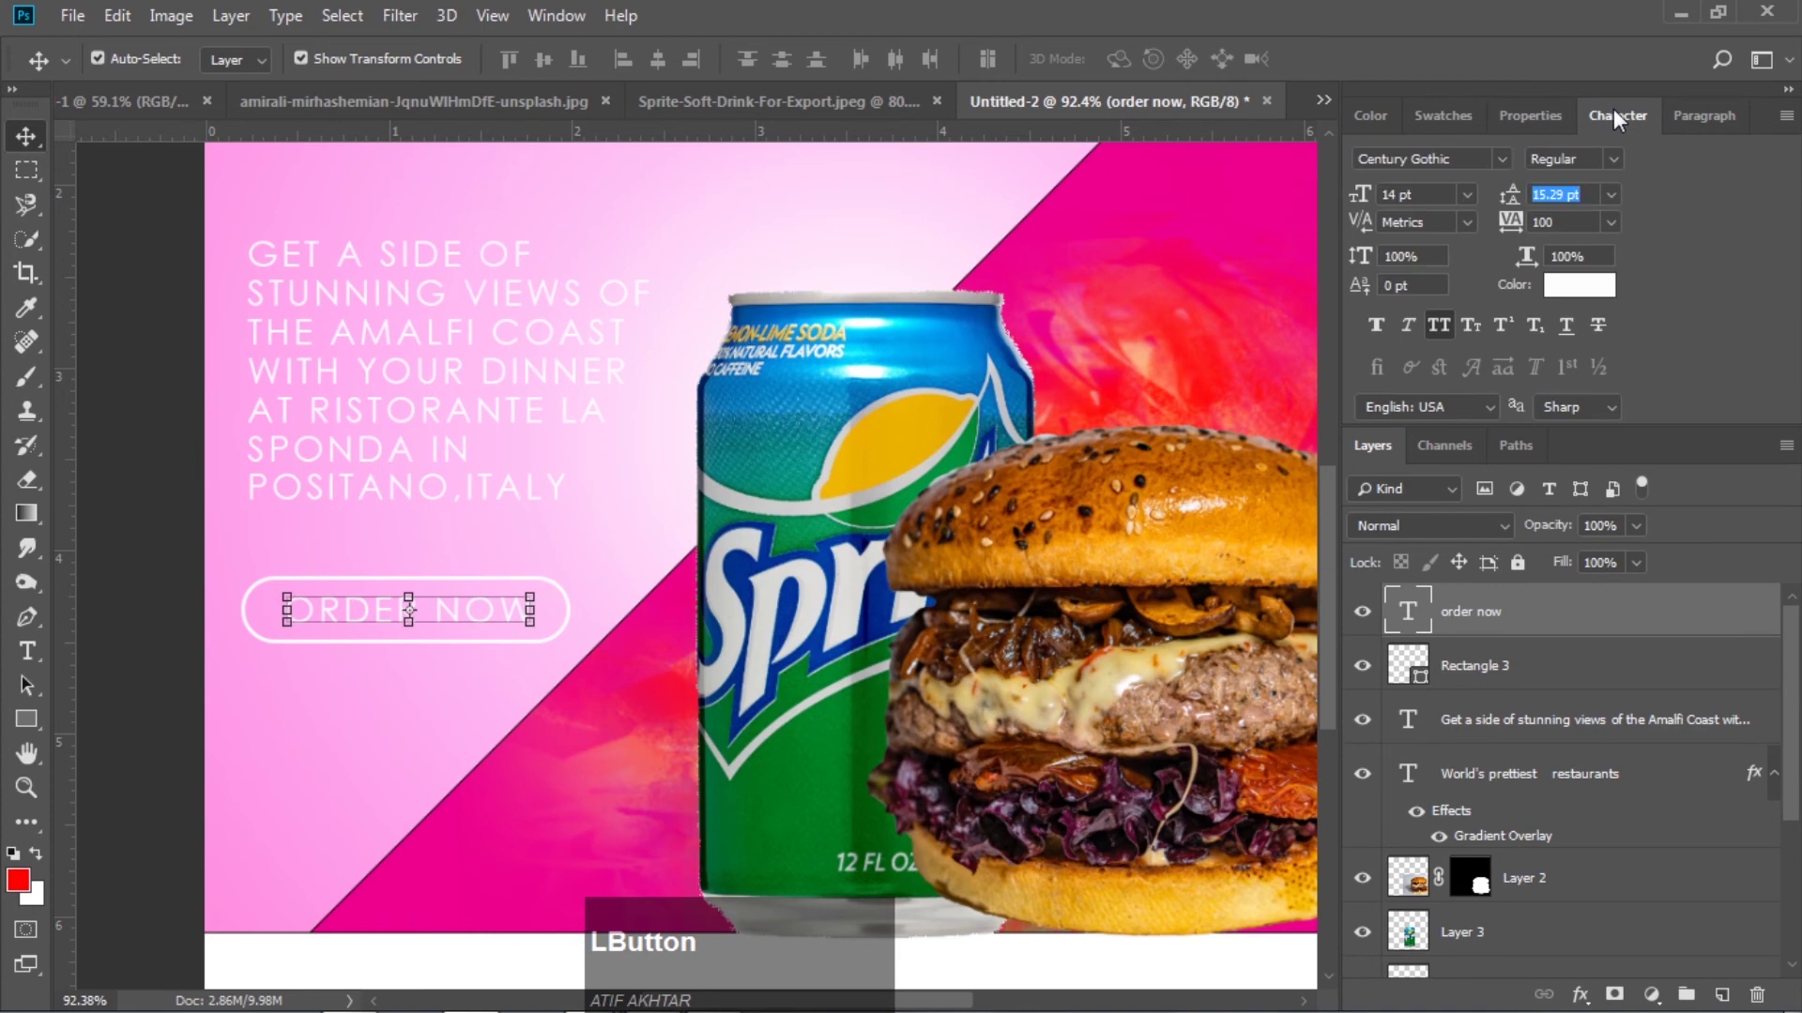
click(1468, 194)
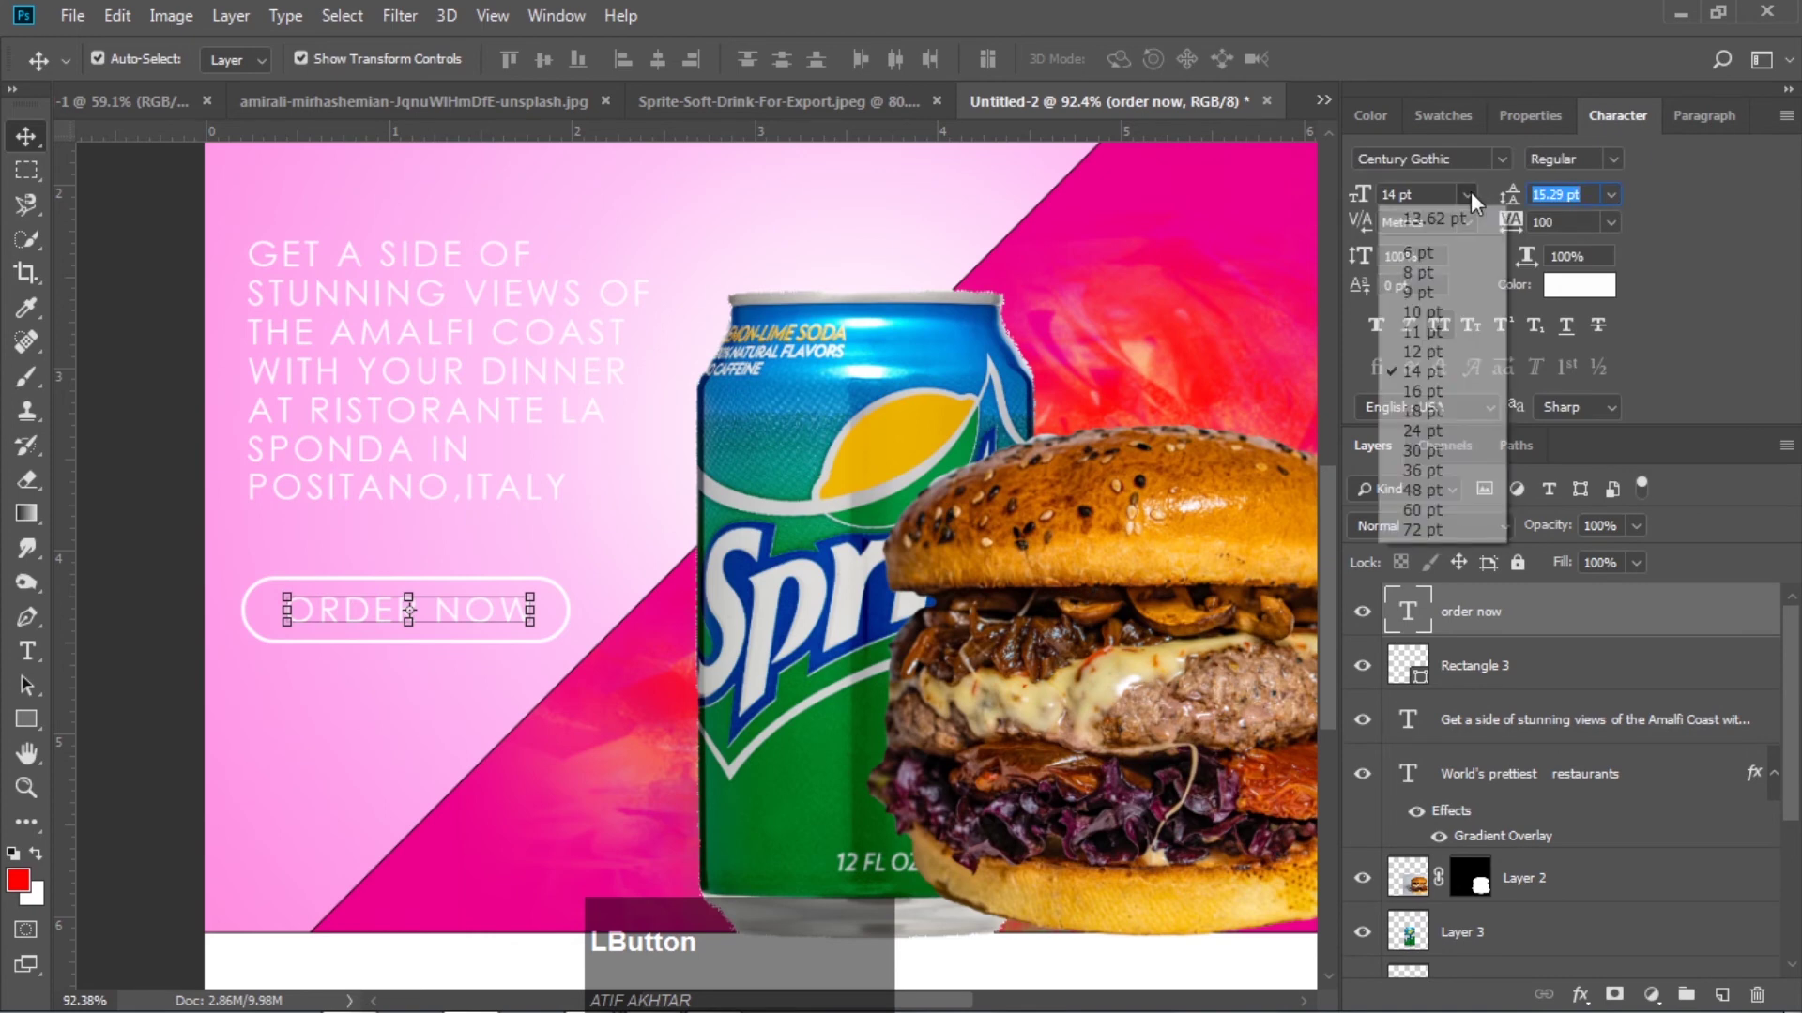
click(1445, 394)
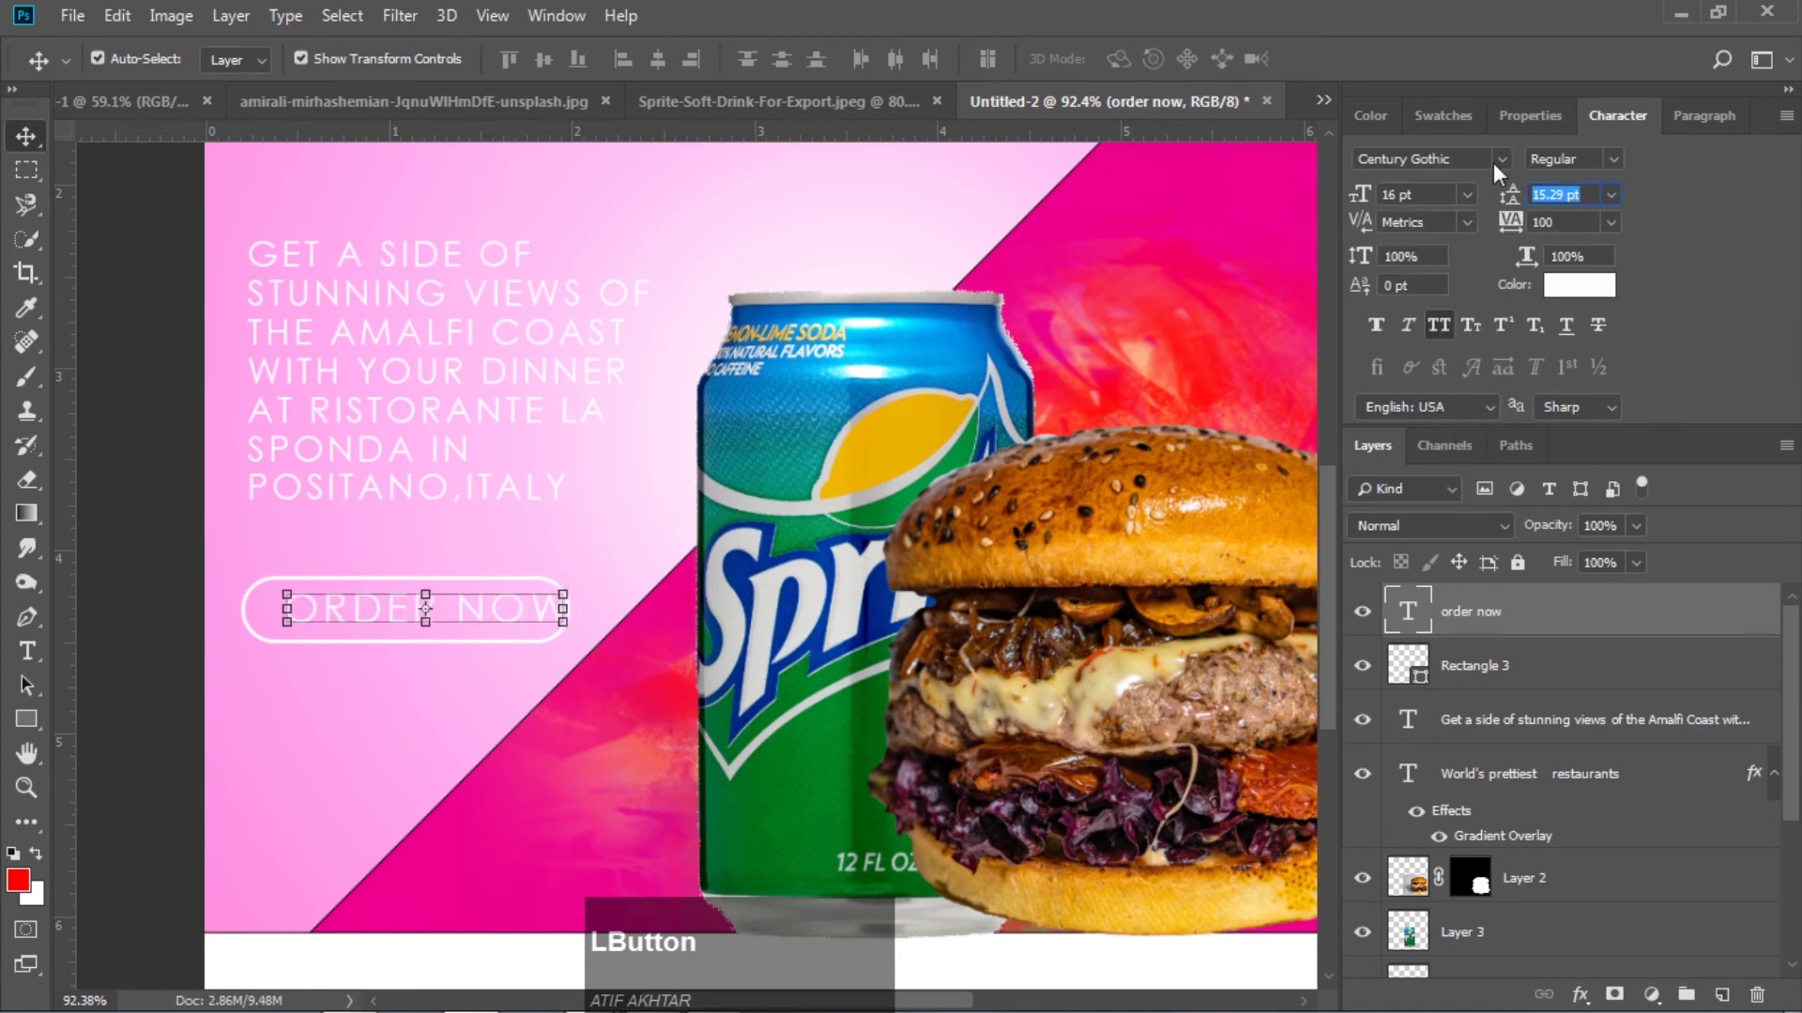
click(1499, 160)
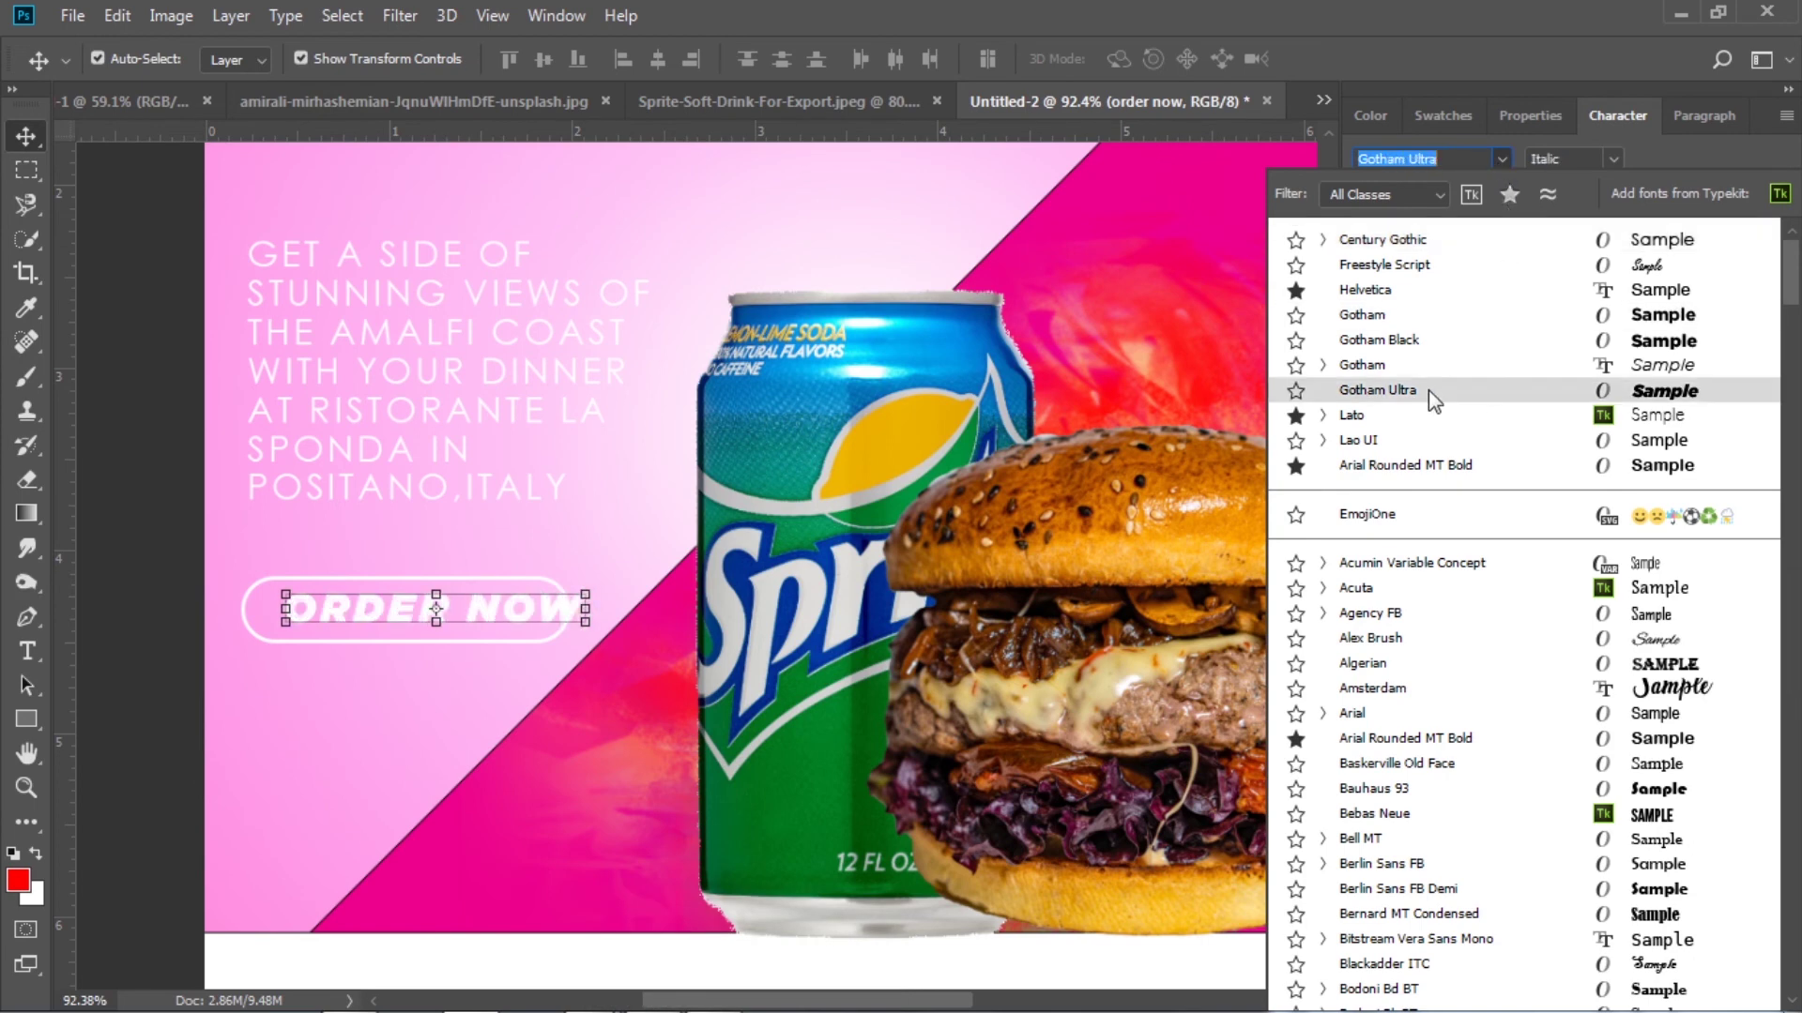
click(1433, 342)
Nudge the ORDER NOW text left until it is centred horizontally in the rounded outline
key(Left)
key(Left)
key(Left)
key(Left)
key(Left)
key(Left)
key(Left)
key(Left)
key(Left)
key(Left)
key(Left)
key(Left)
key(Left)
key(Left)
key(Left)
key(Left)
key(Left)
key(Left)
key(Left)
key(Left)
key(Left)
key(Left)
key(Left)
key(Left)
key(Left)
key(Left)
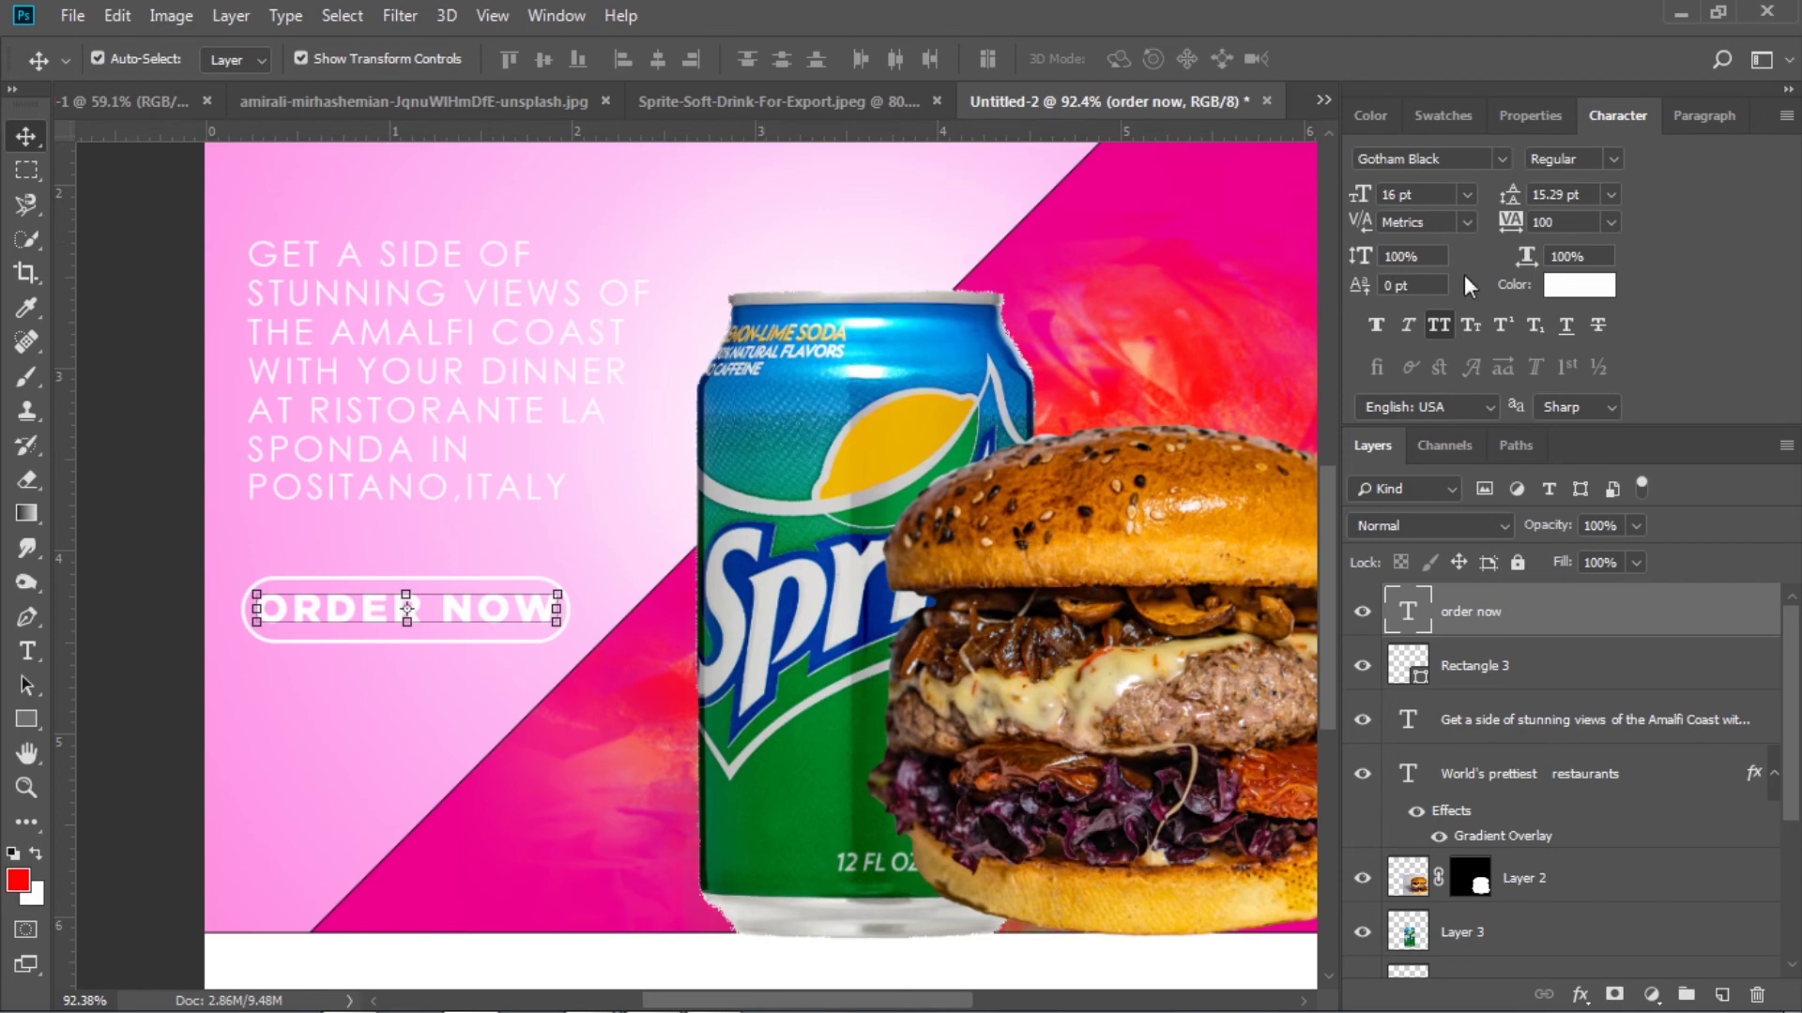
Change the ORDER NOW text's colour to black (000000)
click(1544, 284)
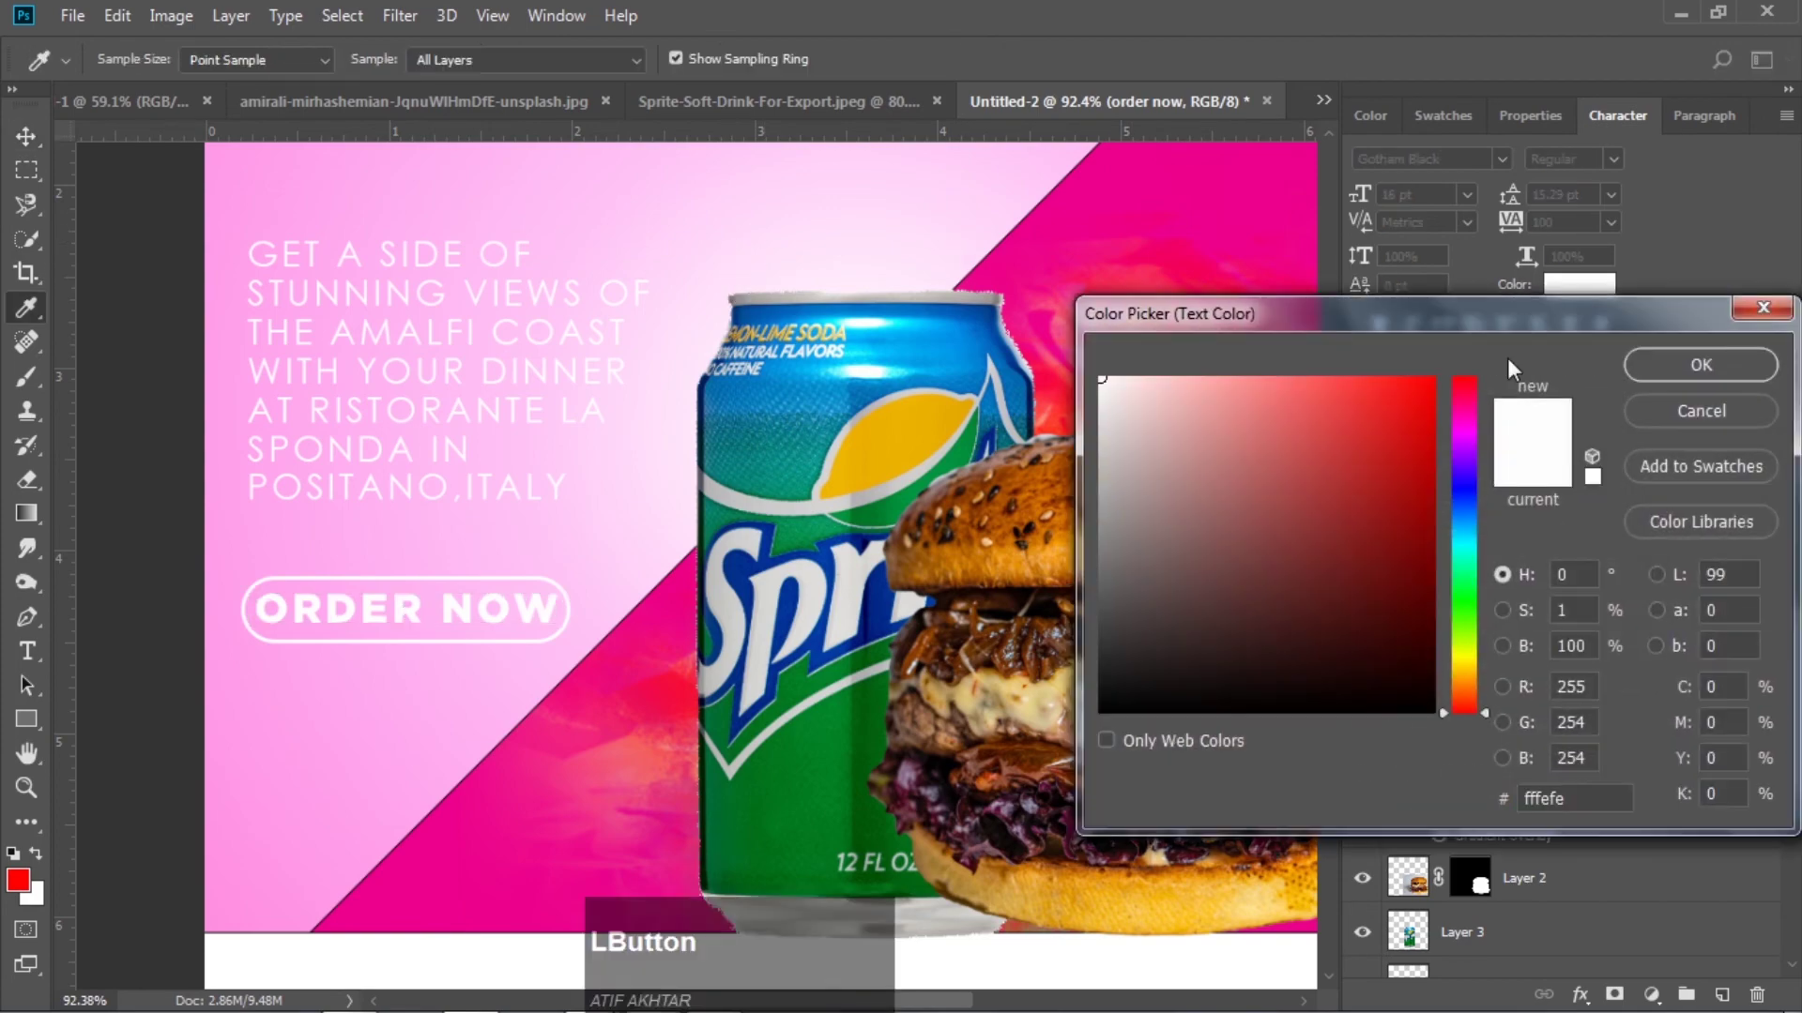
click(1304, 708)
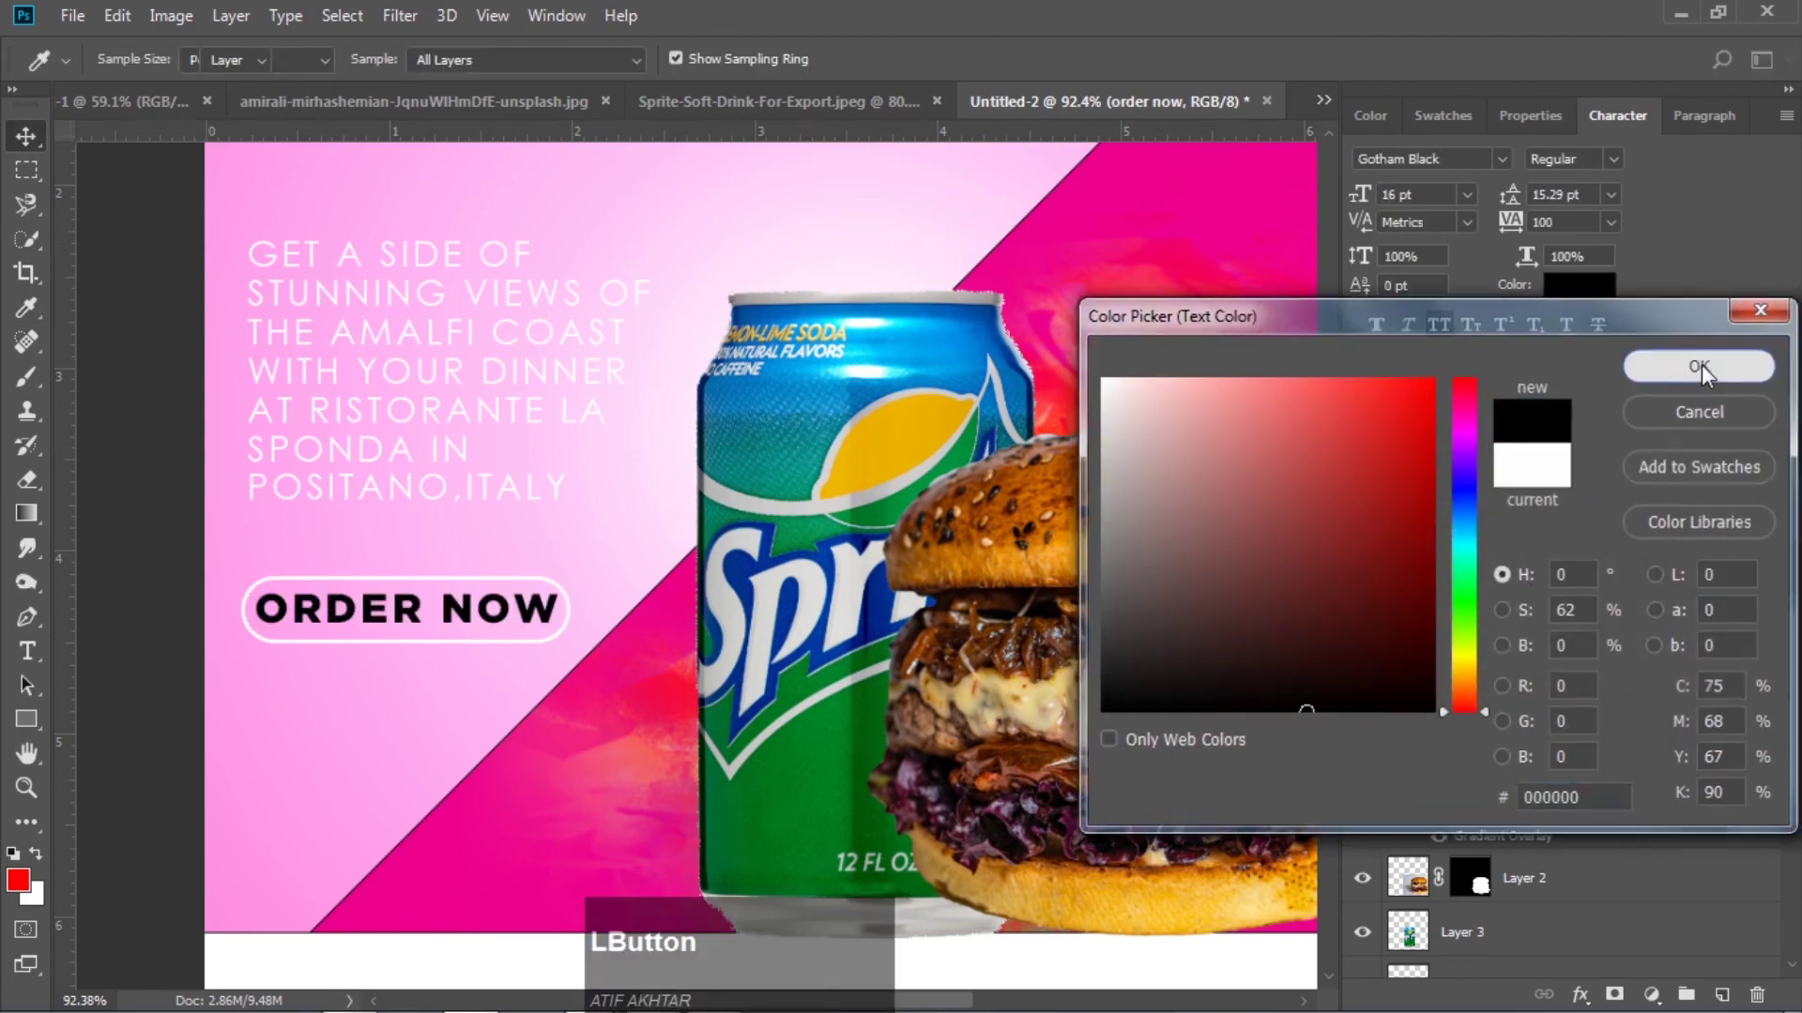
click(1700, 365)
key(Down)
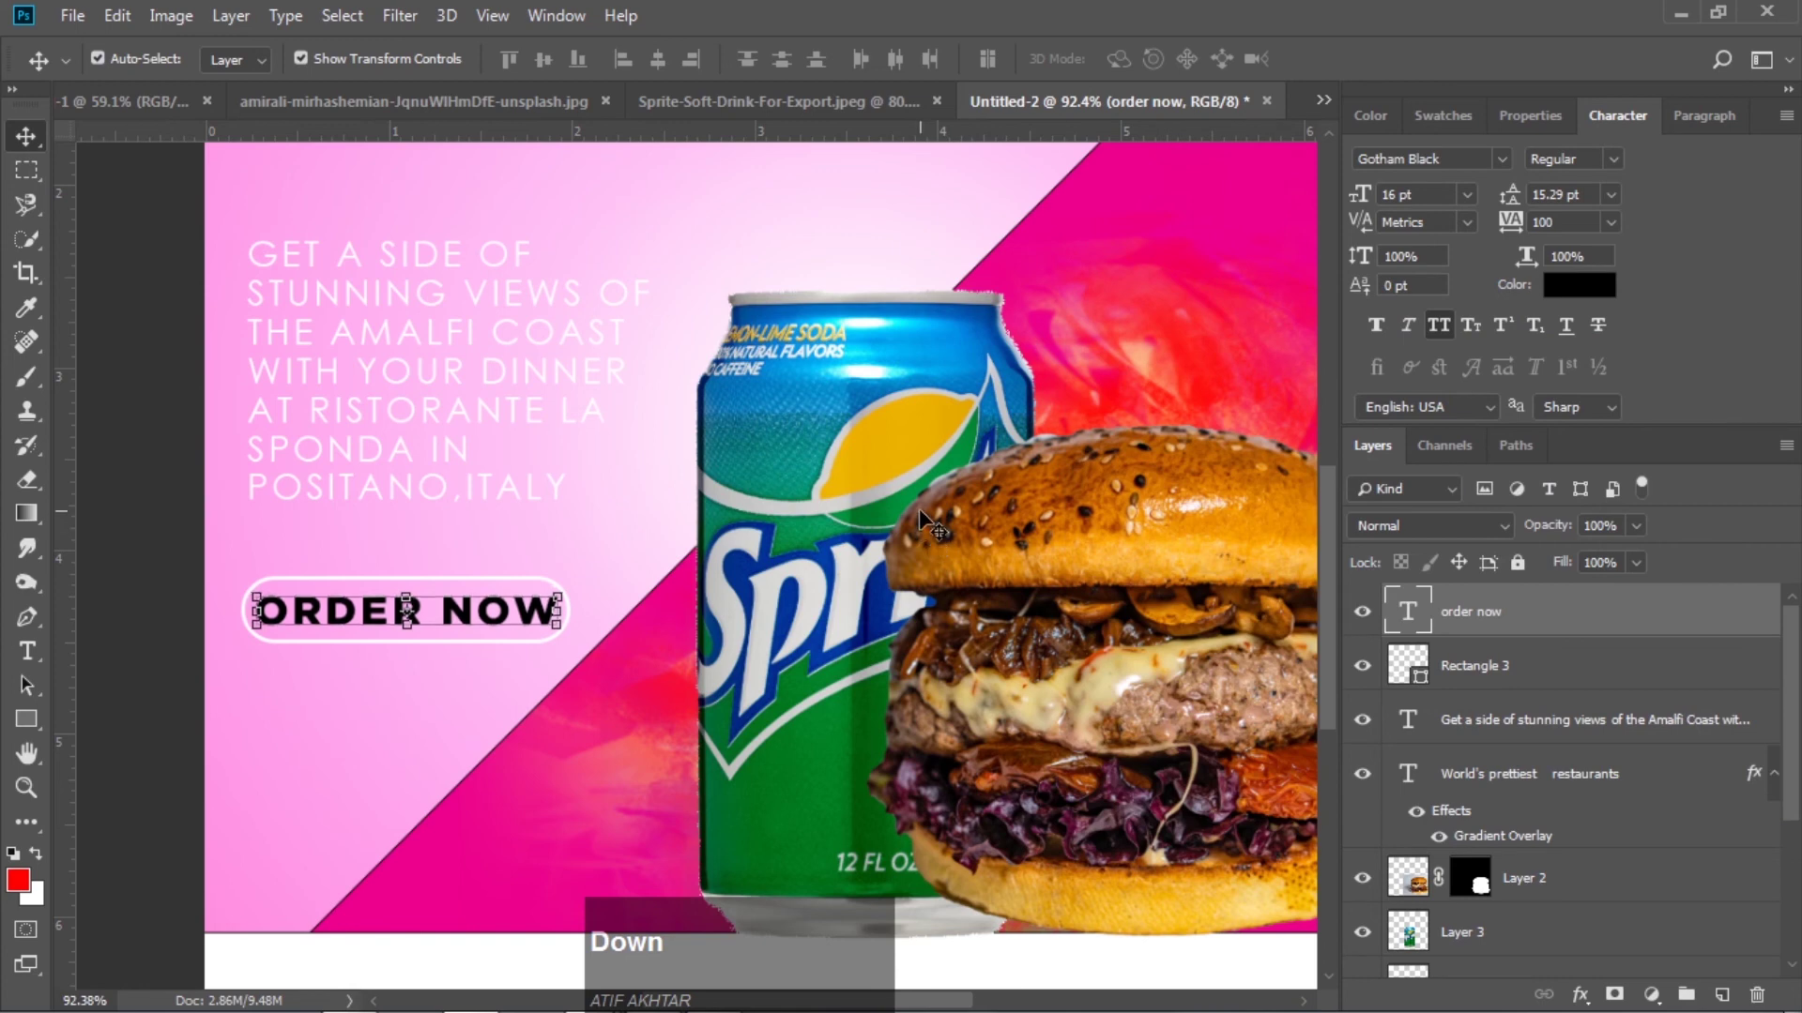
key(Up)
click(775, 229)
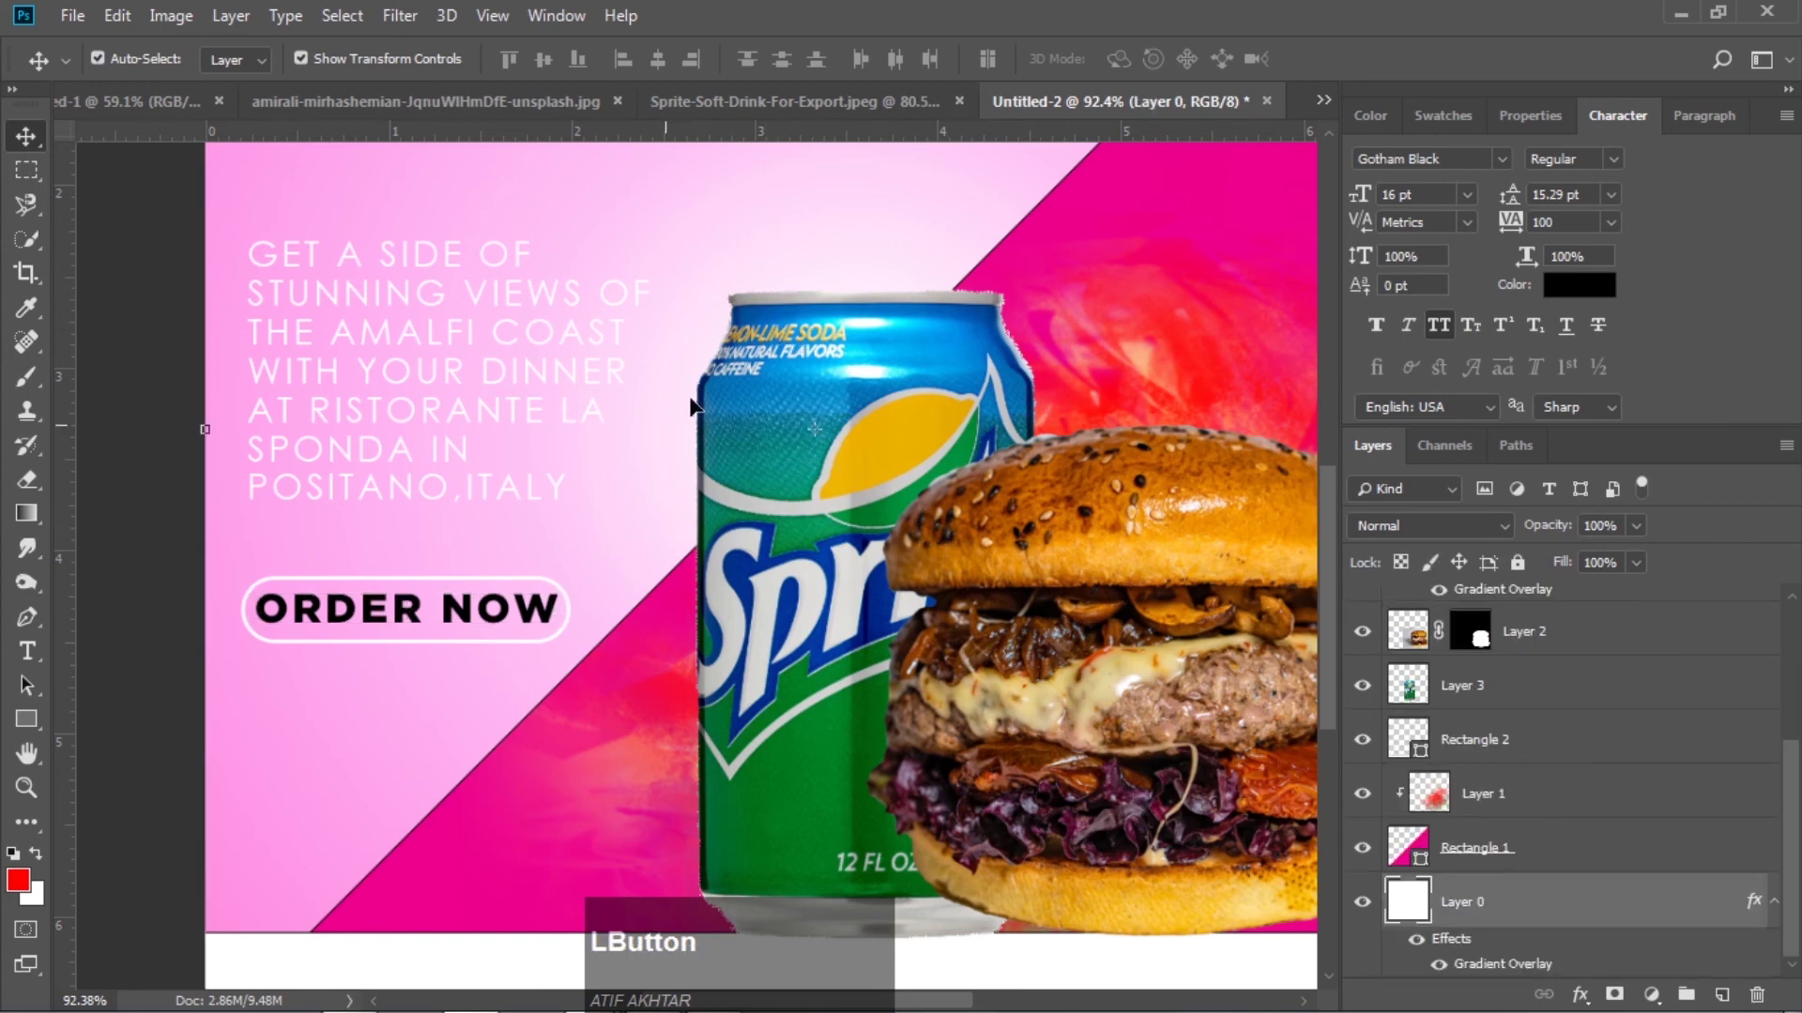
key(Left)
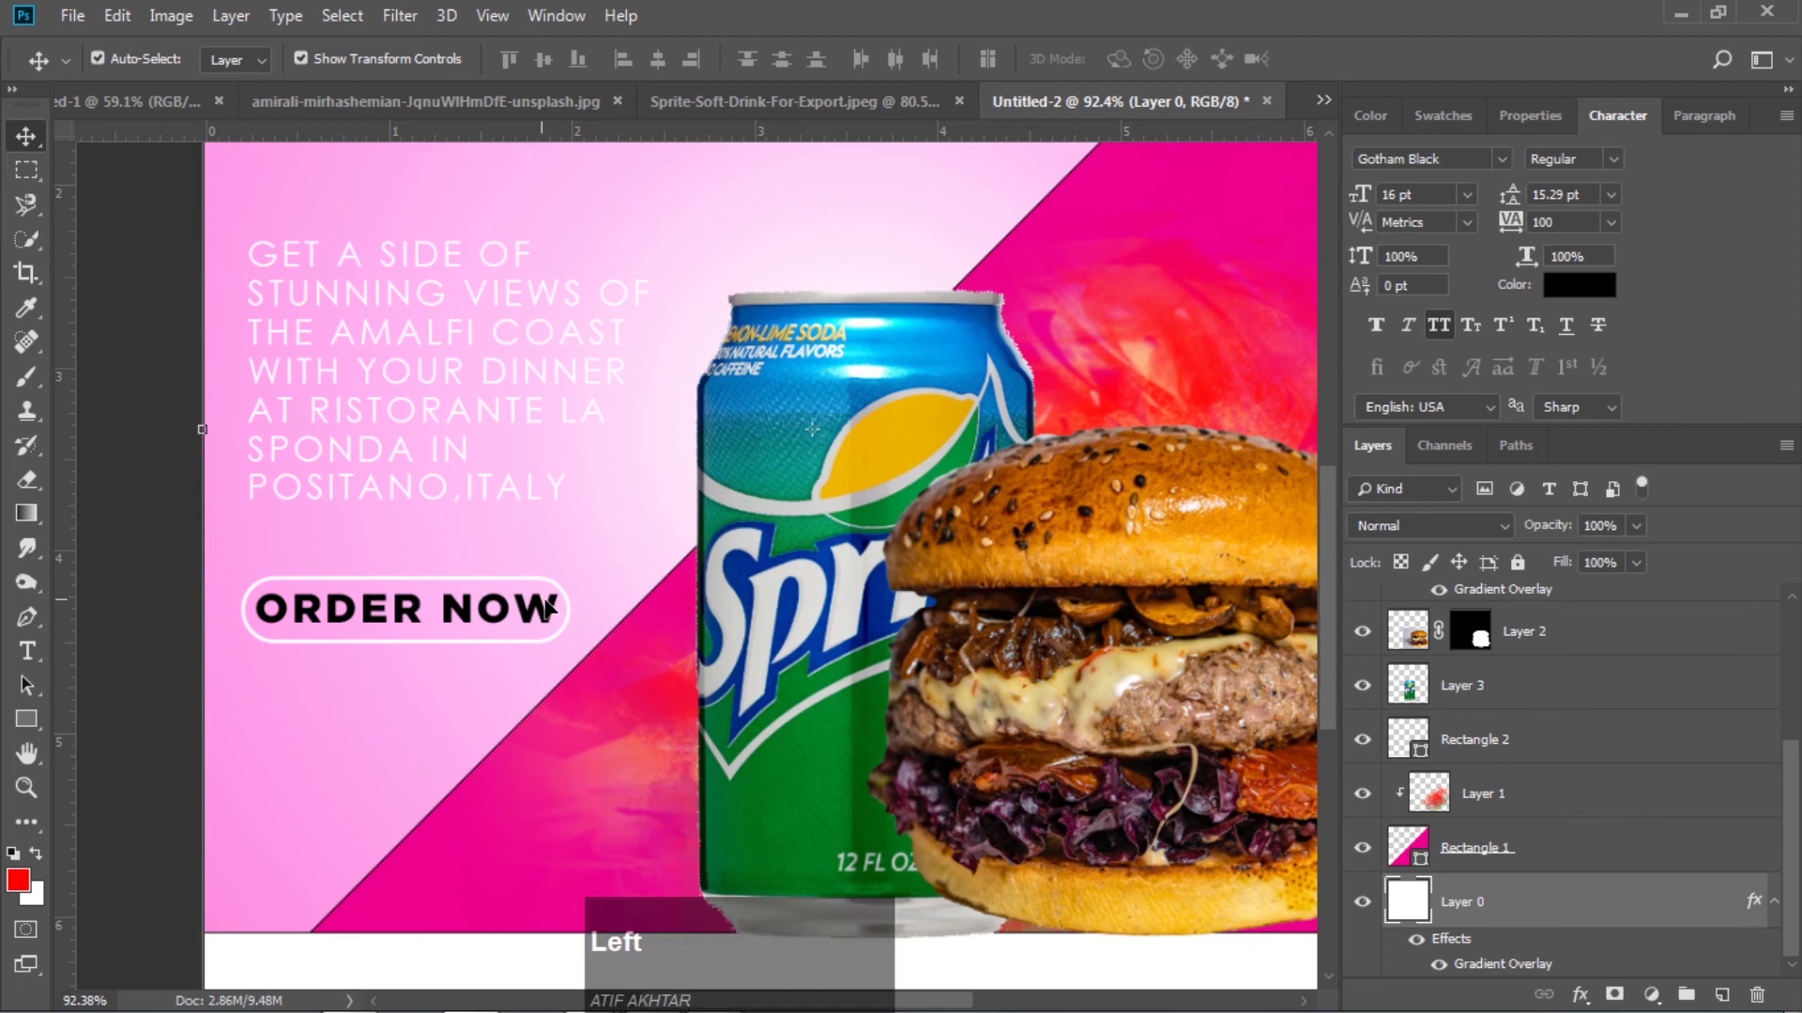
key(Right)
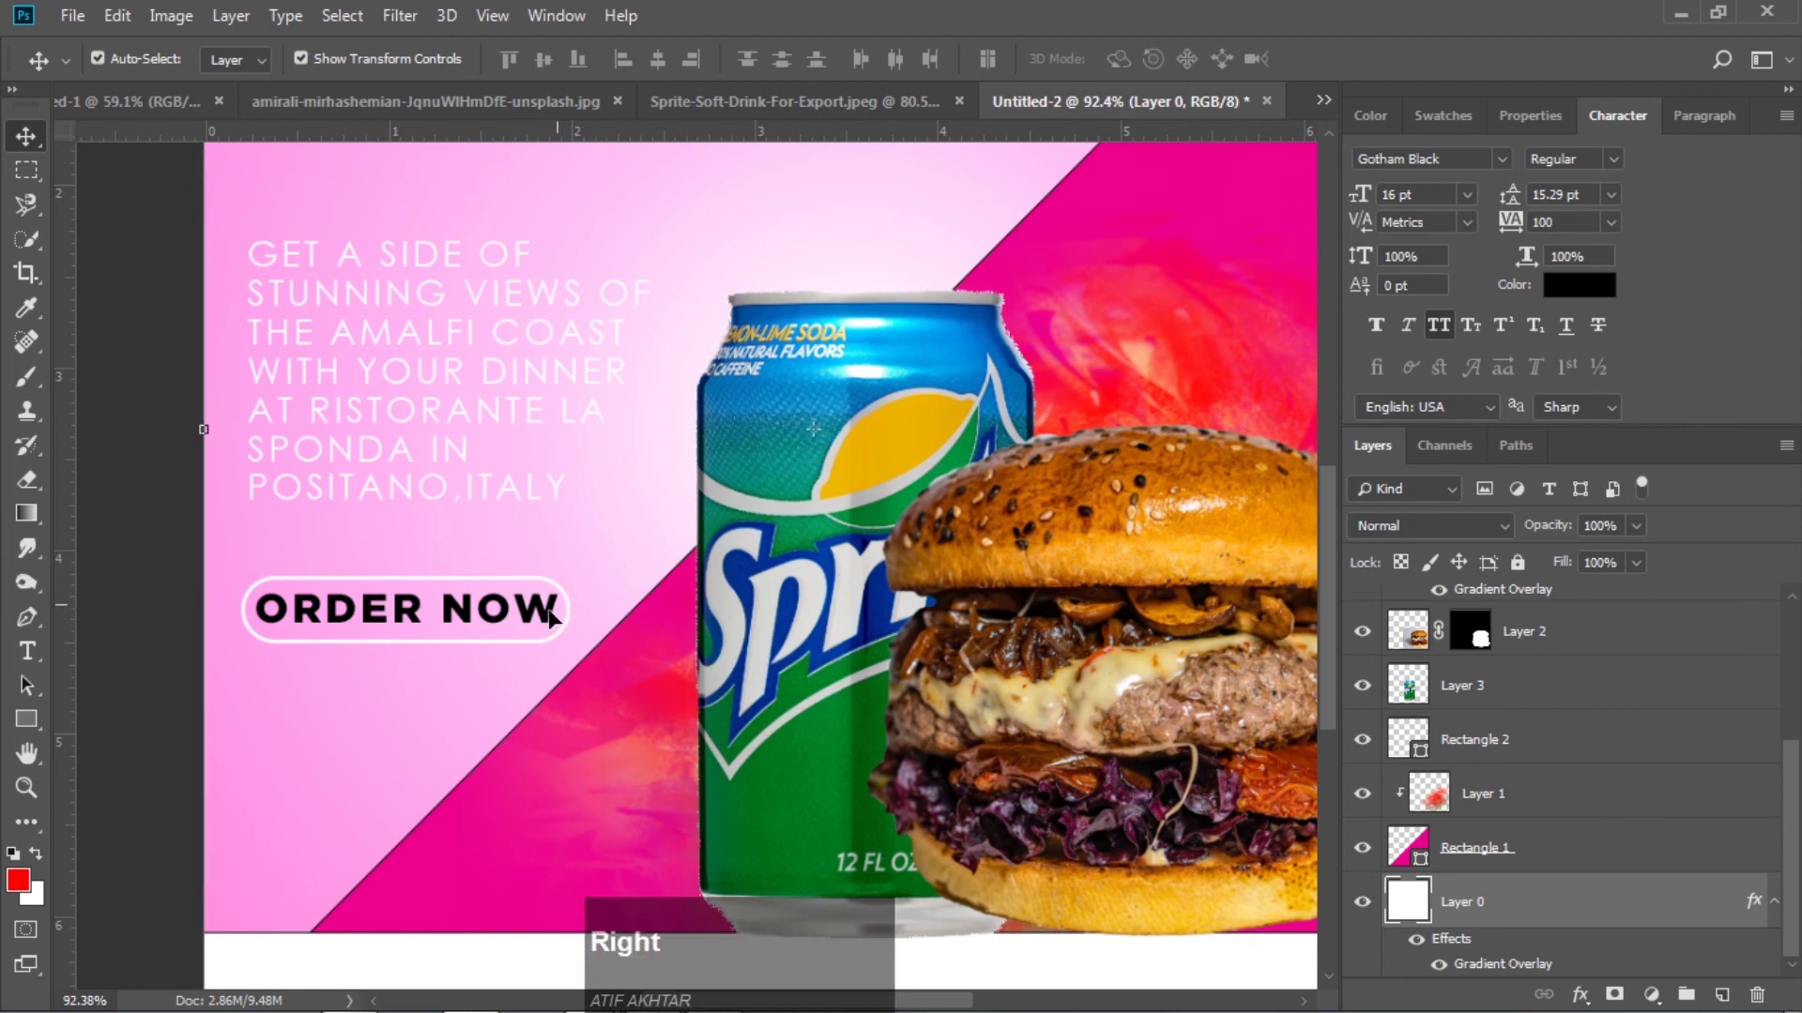
Nudge the ORDER NOW text slightly down and left within its outline, and leave all layers deselected
click(553, 617)
key(Down)
key(Left)
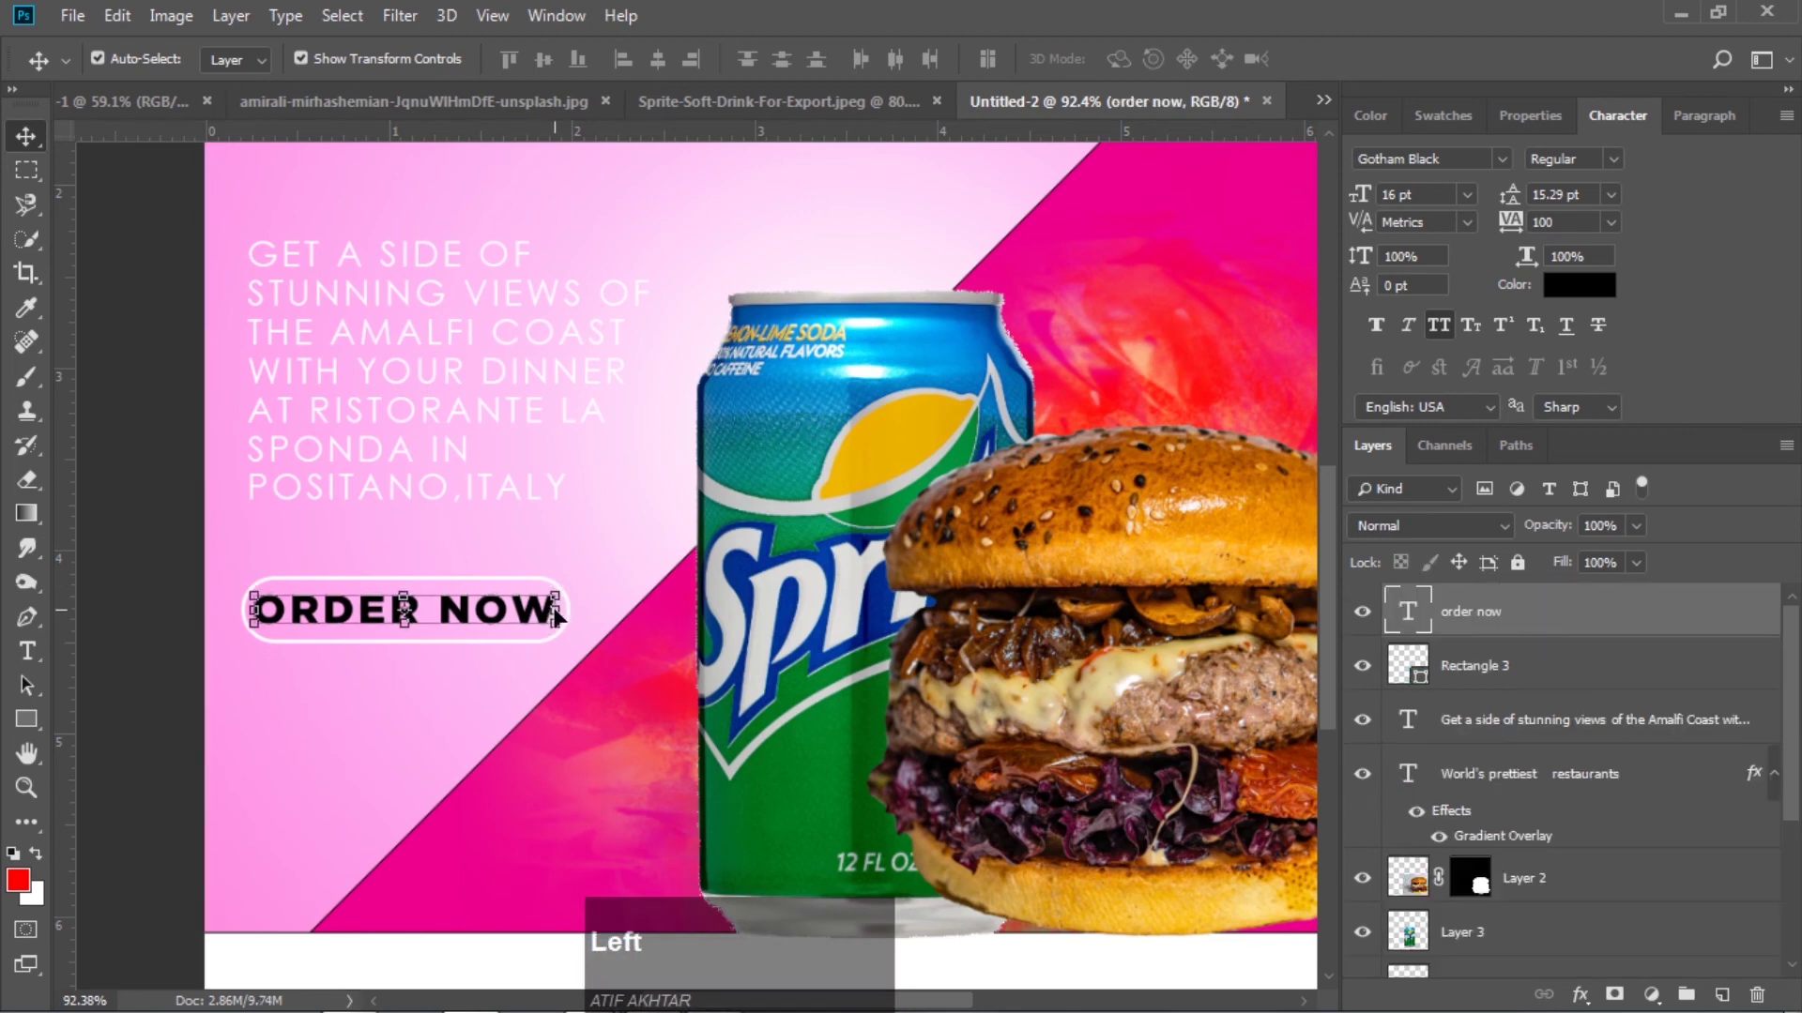
click(542, 463)
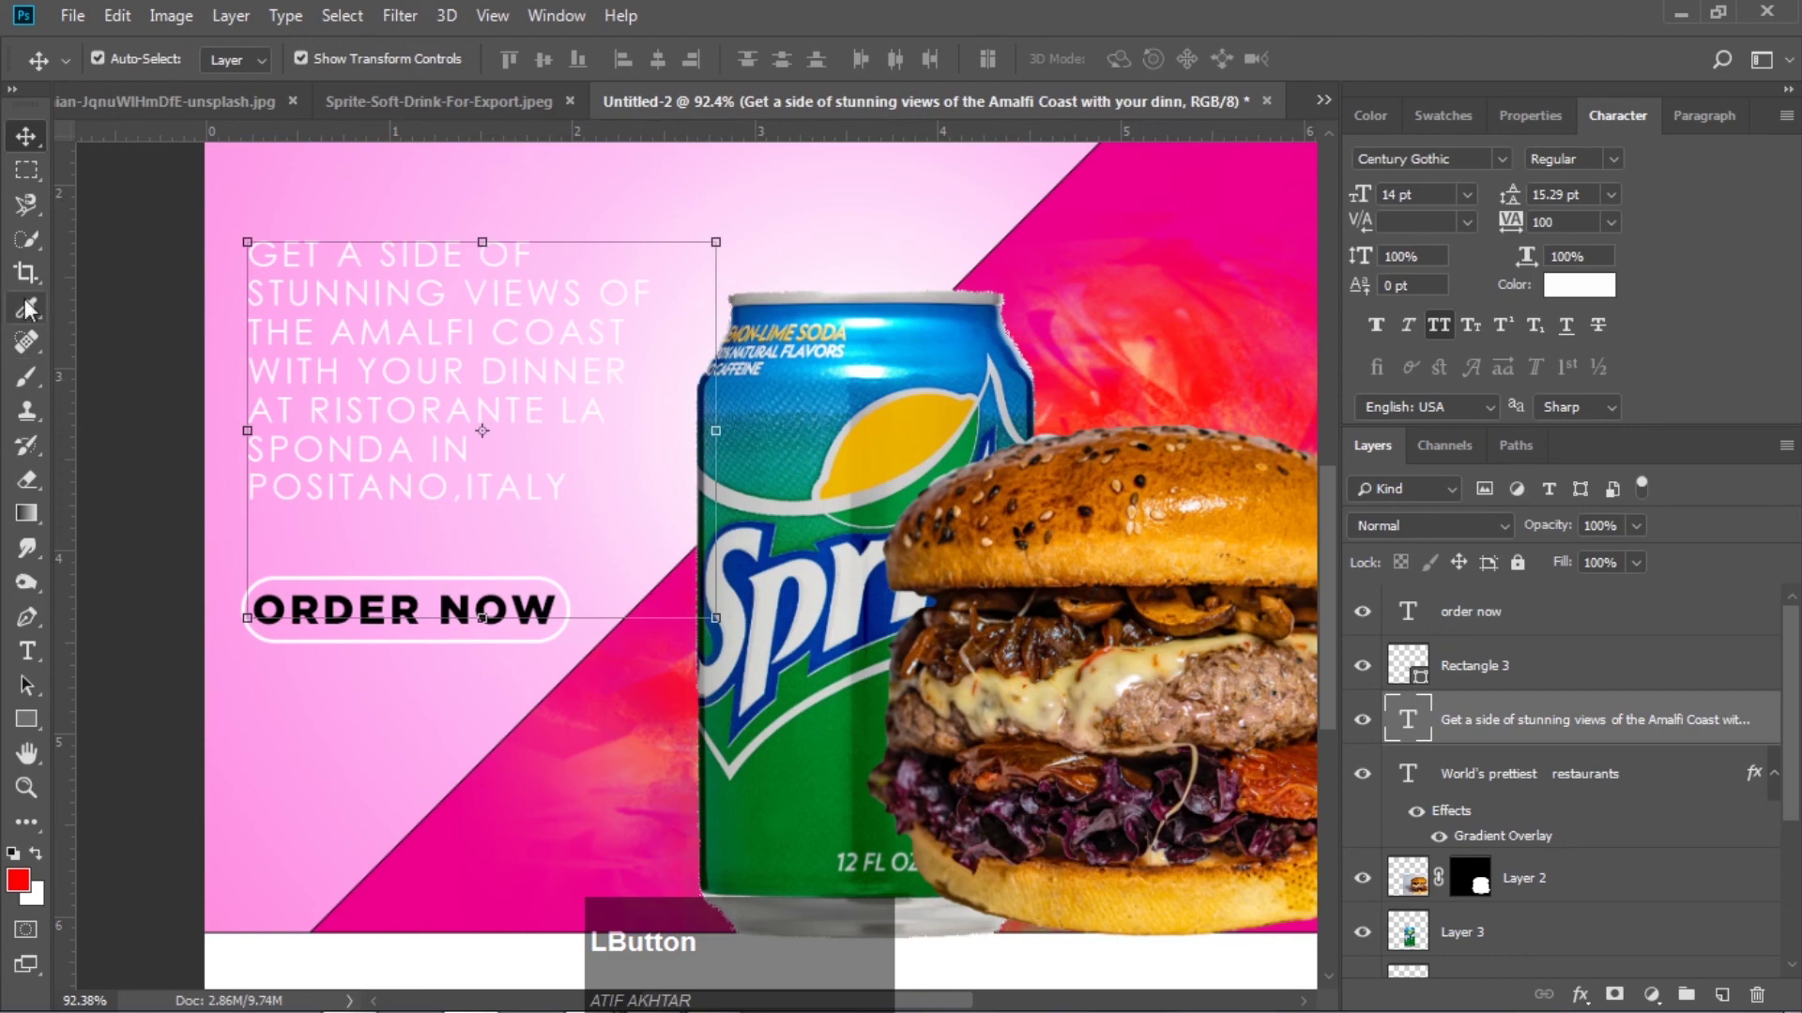
click(172, 315)
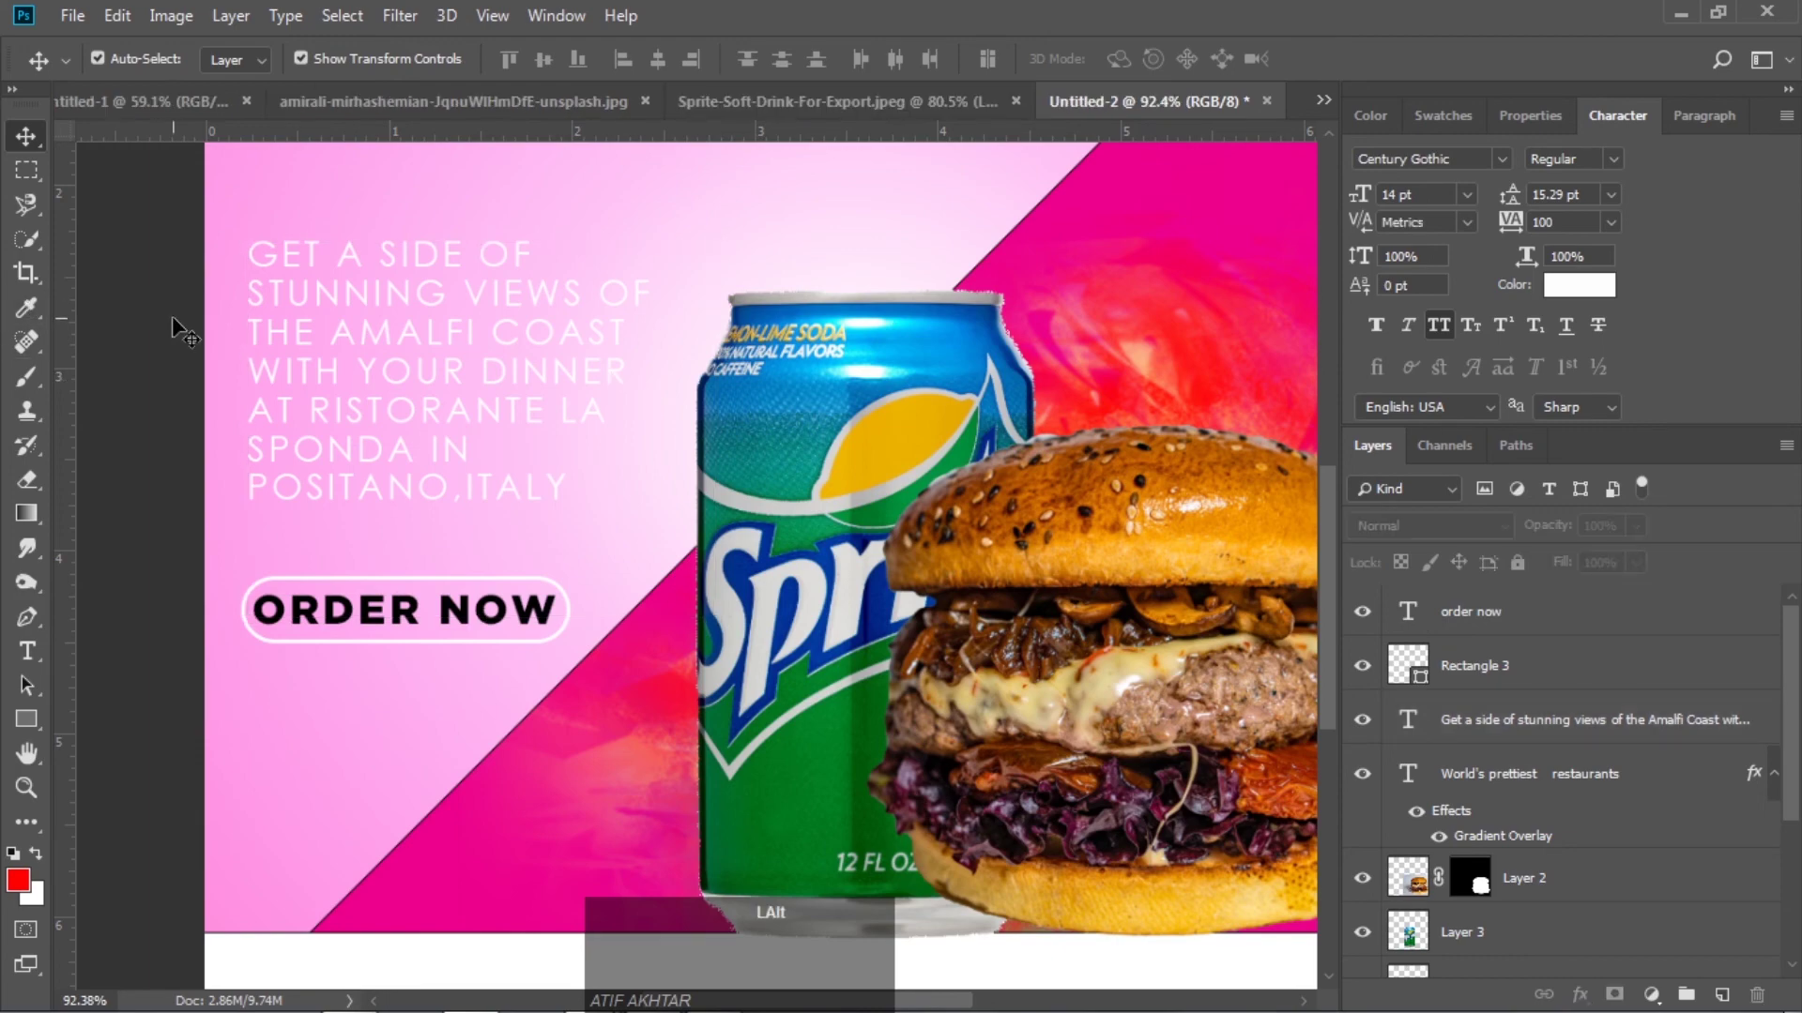
Copy the website line BUSSINESSINSIDER.COM from the Notepad file and return to the poster in Photoshop
alt+scroll(173, 316, down, 3)
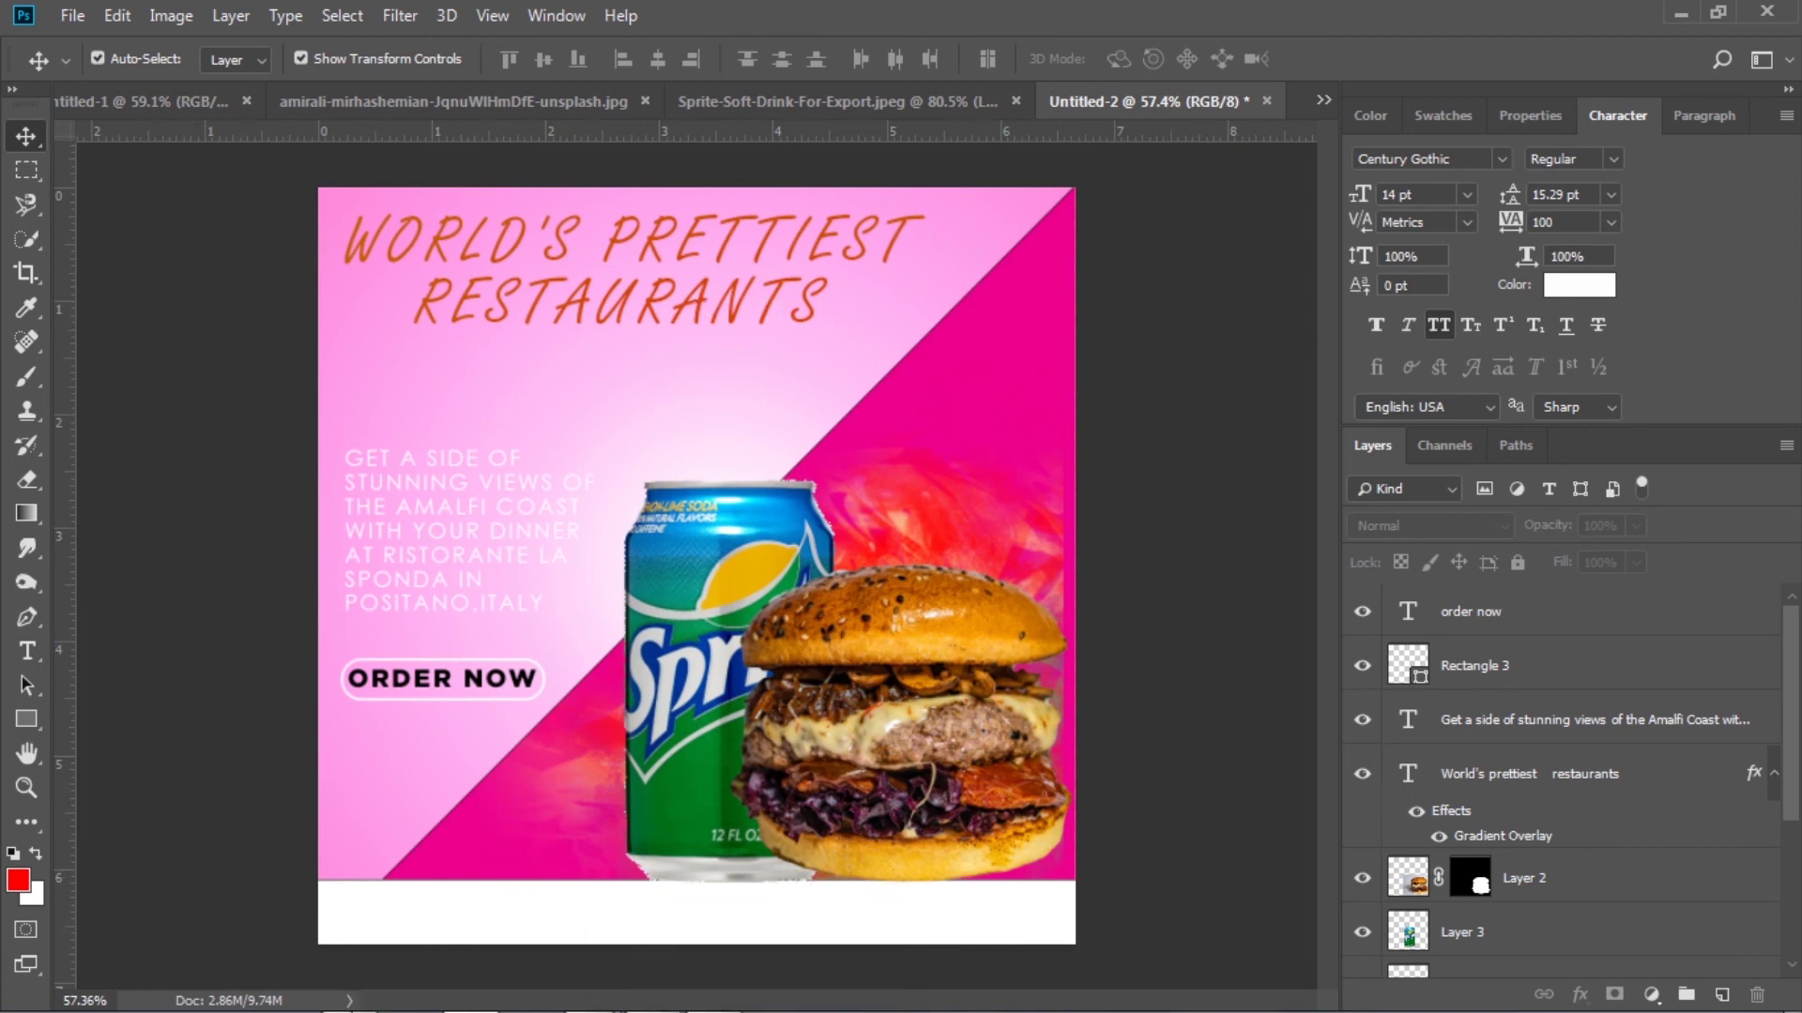
click(656, 996)
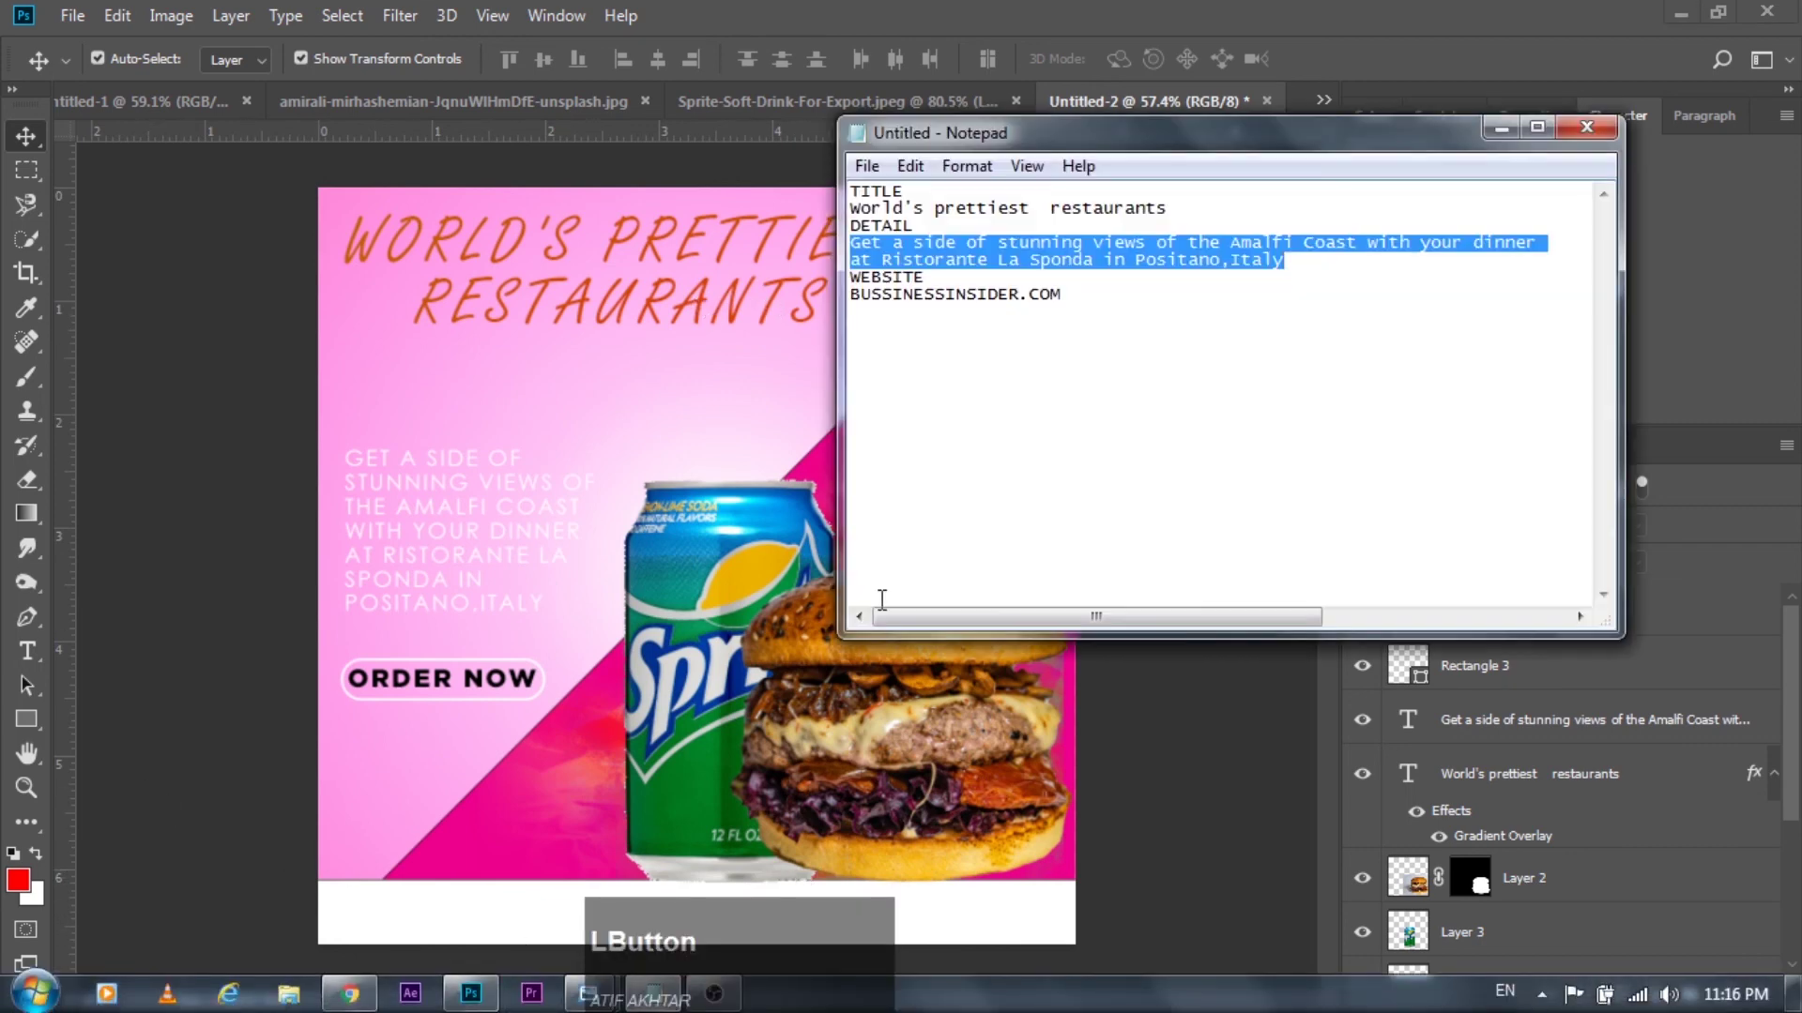
drag(1061, 294, 850, 298)
right_click(922, 296)
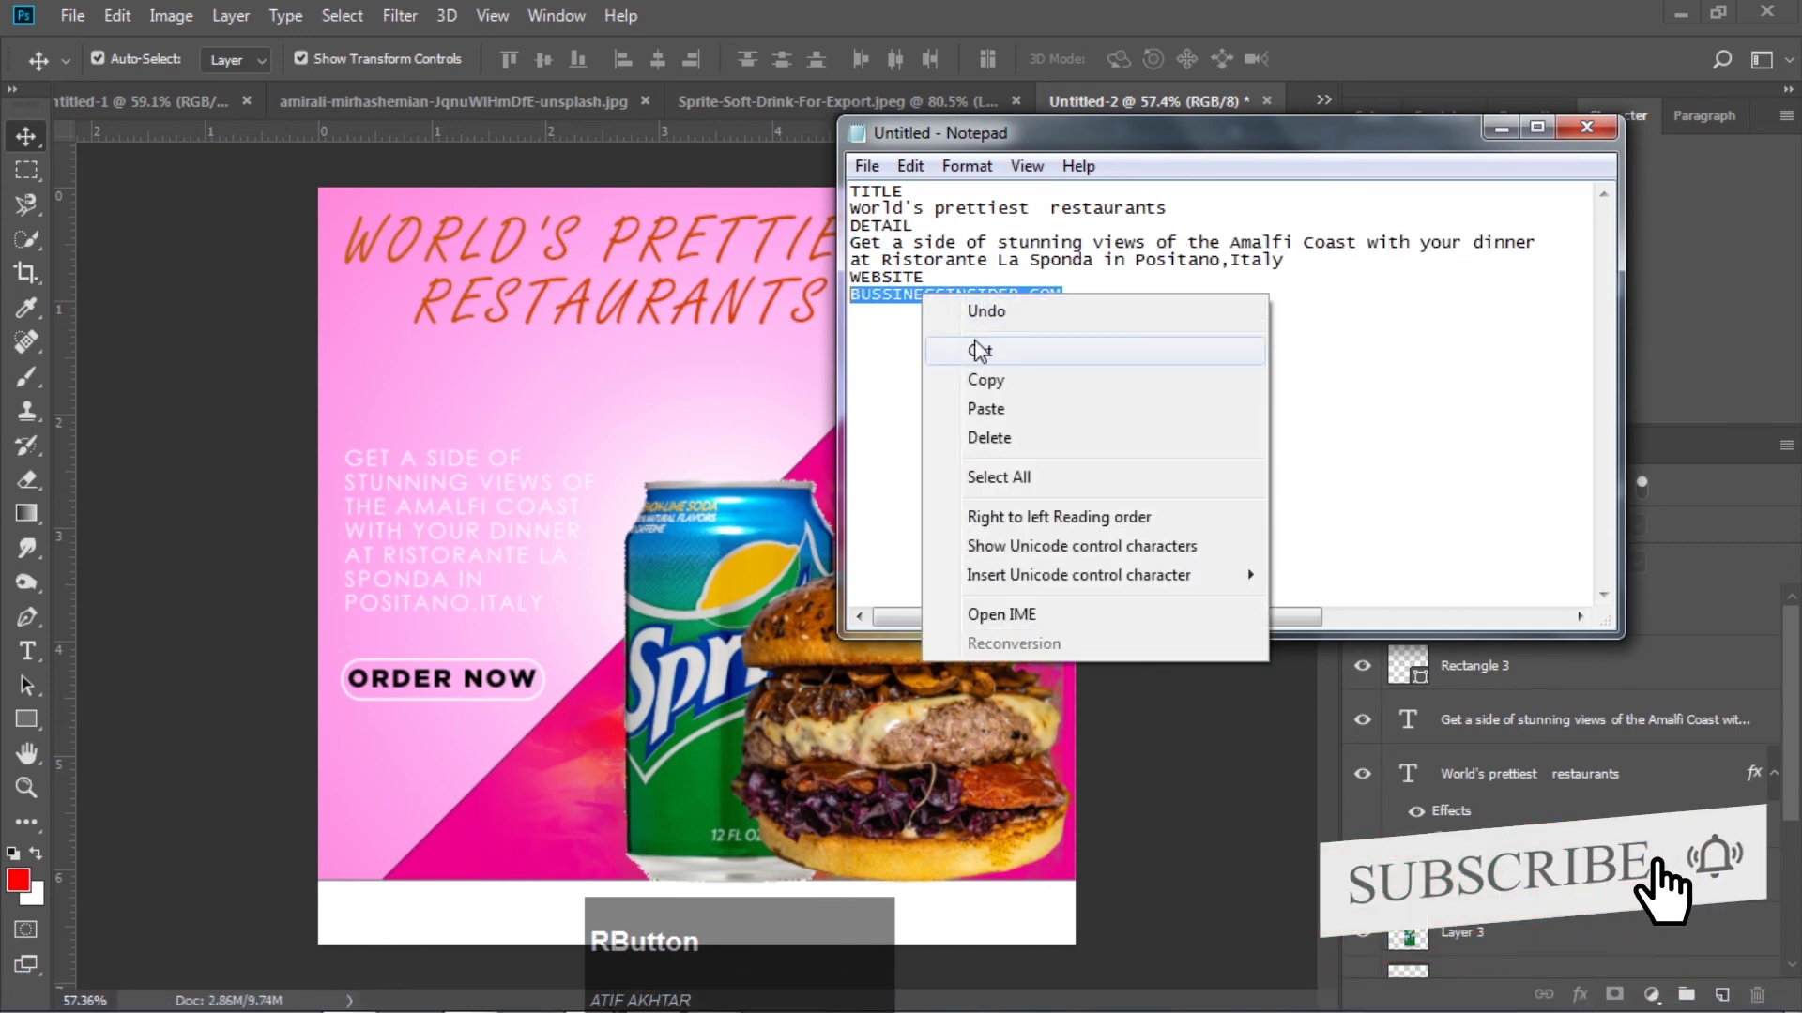
click(993, 380)
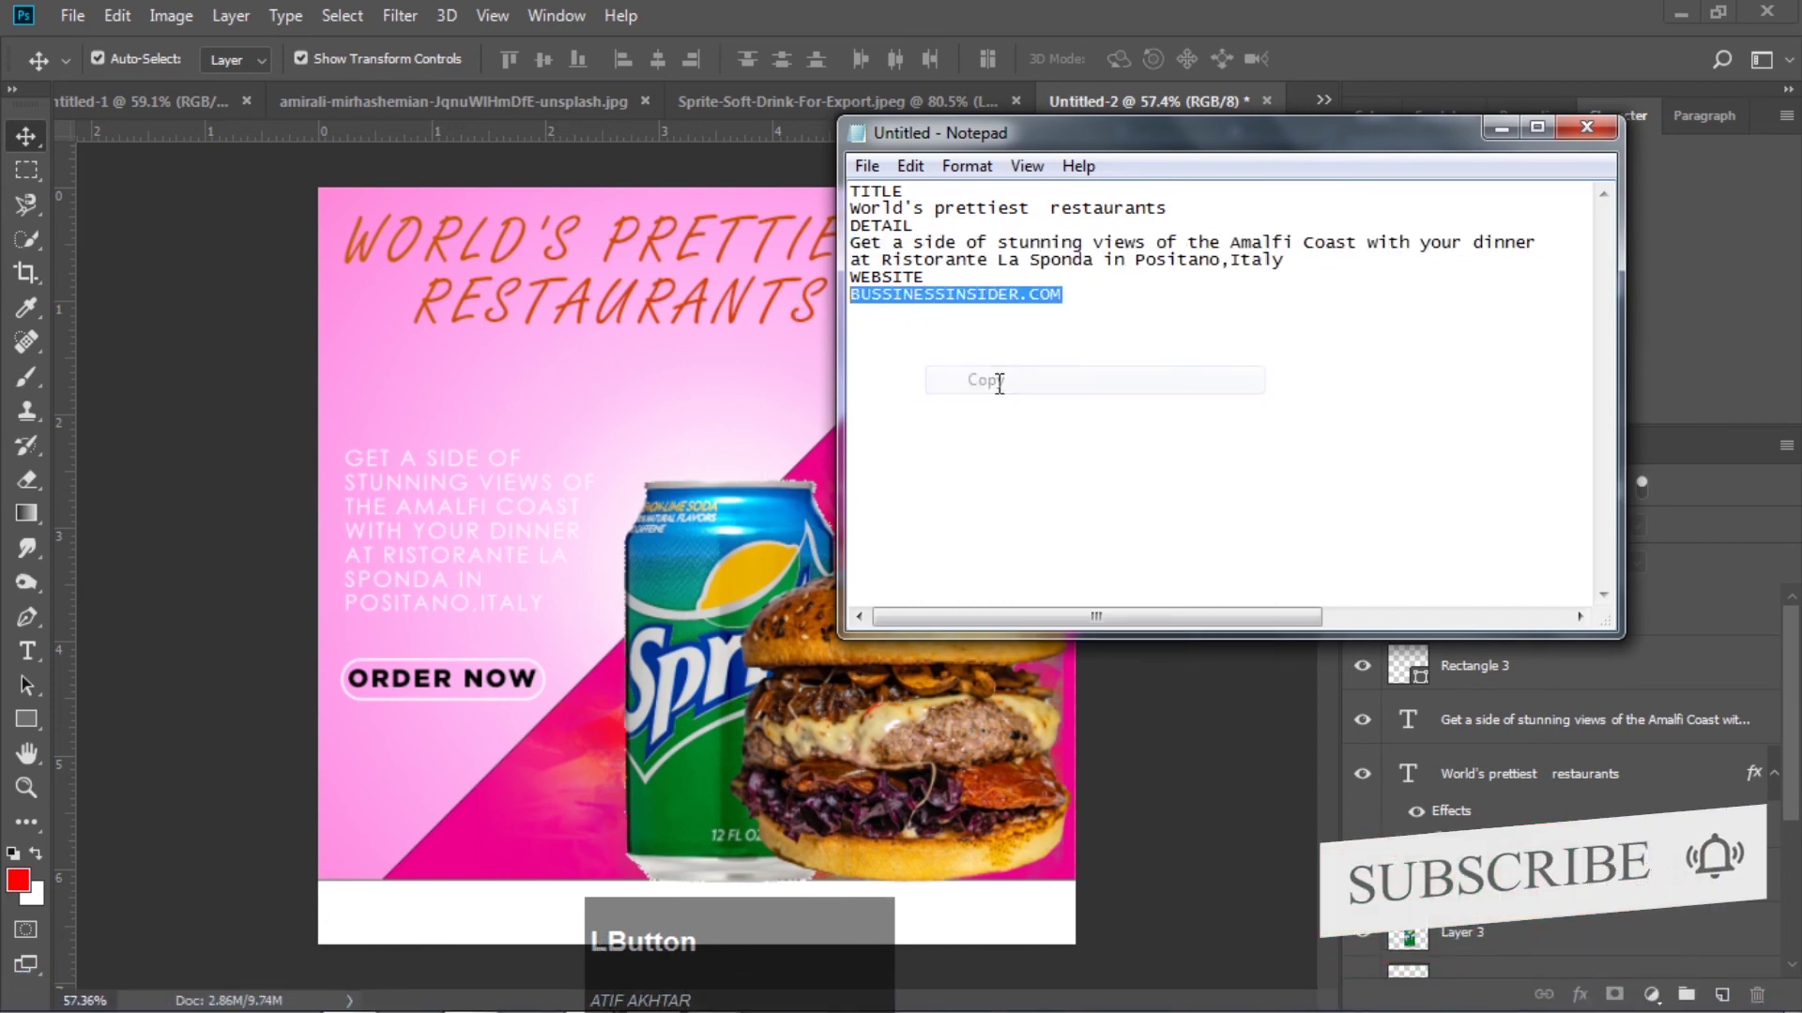
click(1492, 126)
Add a new text layer in the white bottom banner containing the copied website BUSSINESSINSIDER.COM
click(29, 651)
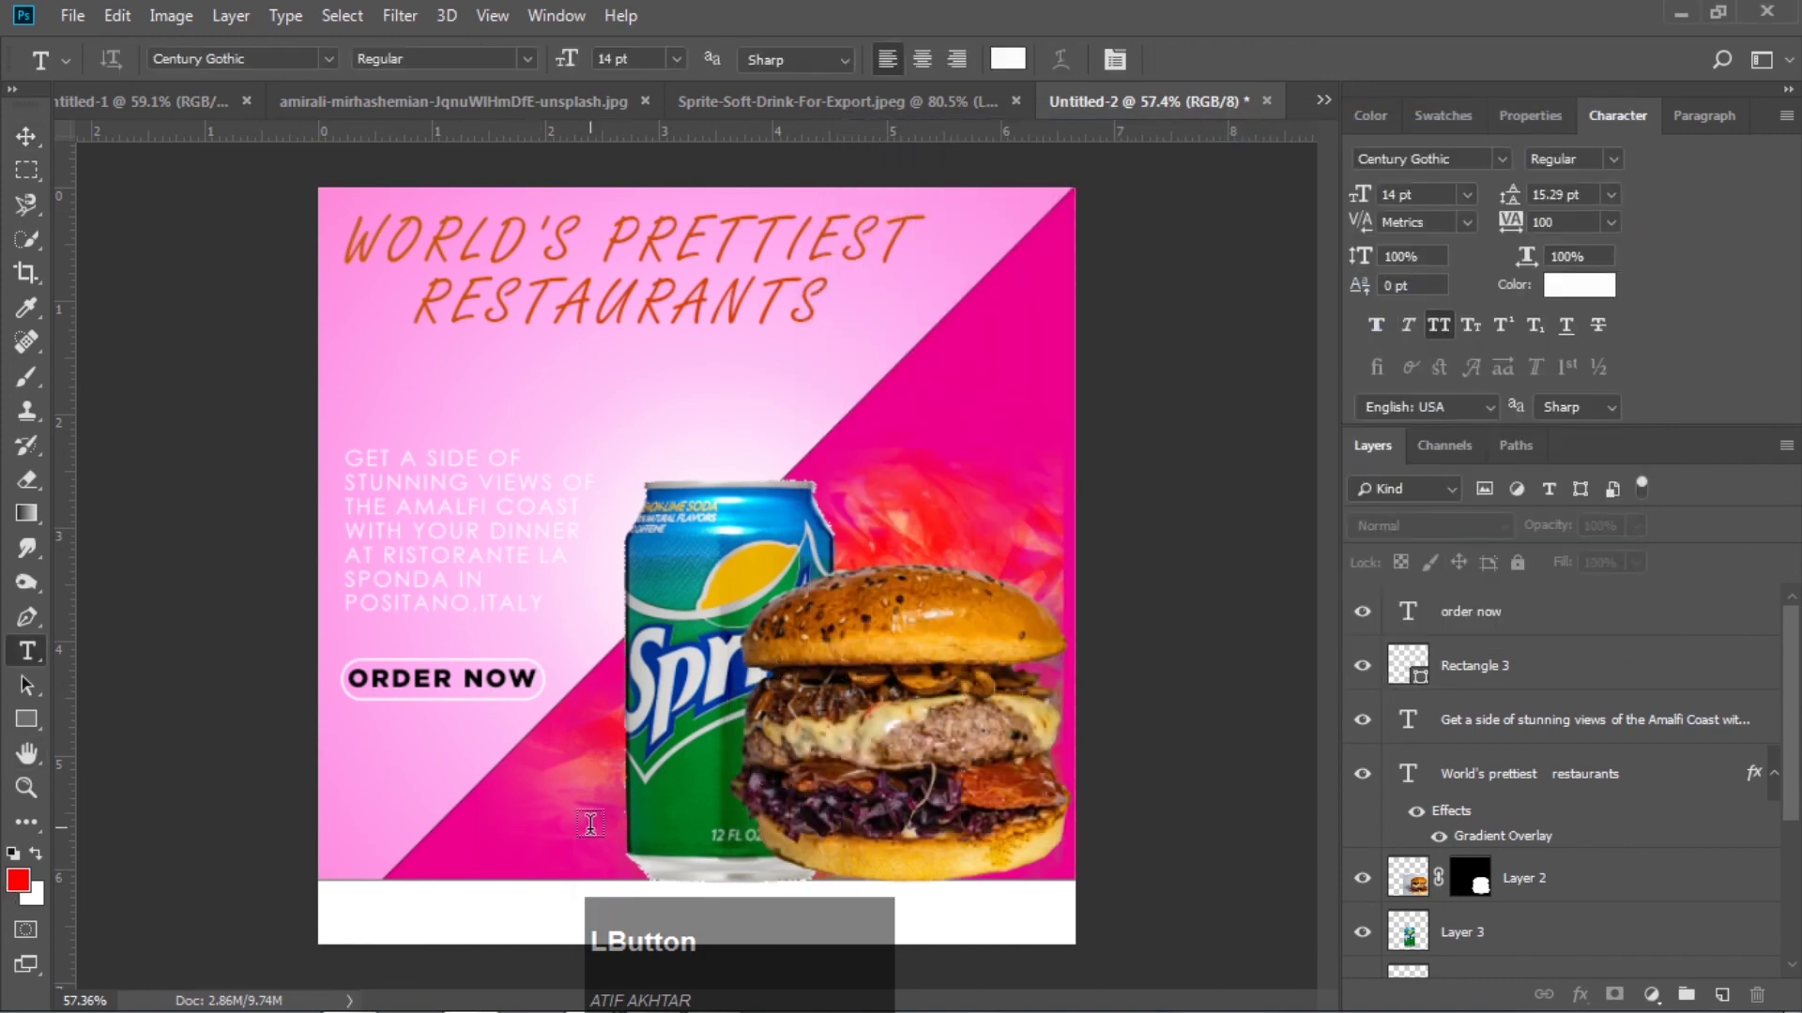
key(alt)
scroll(598, 805, down, 2)
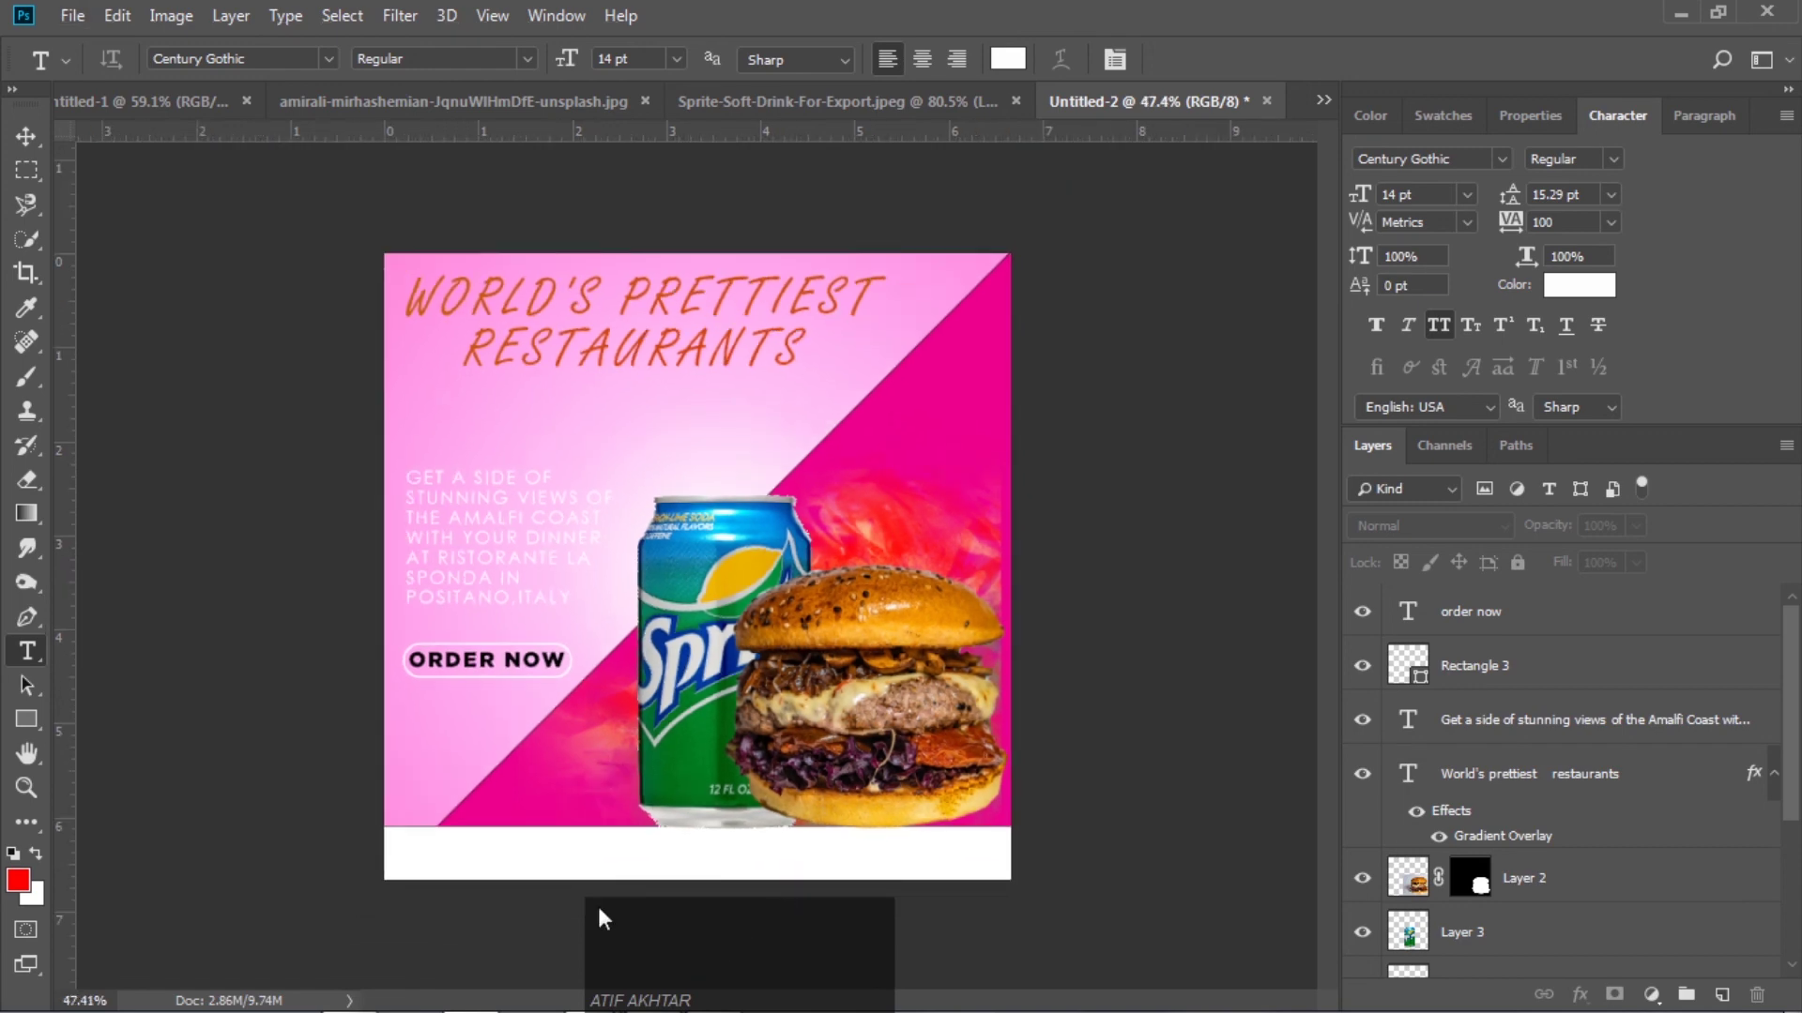
click(603, 855)
right_click(603, 858)
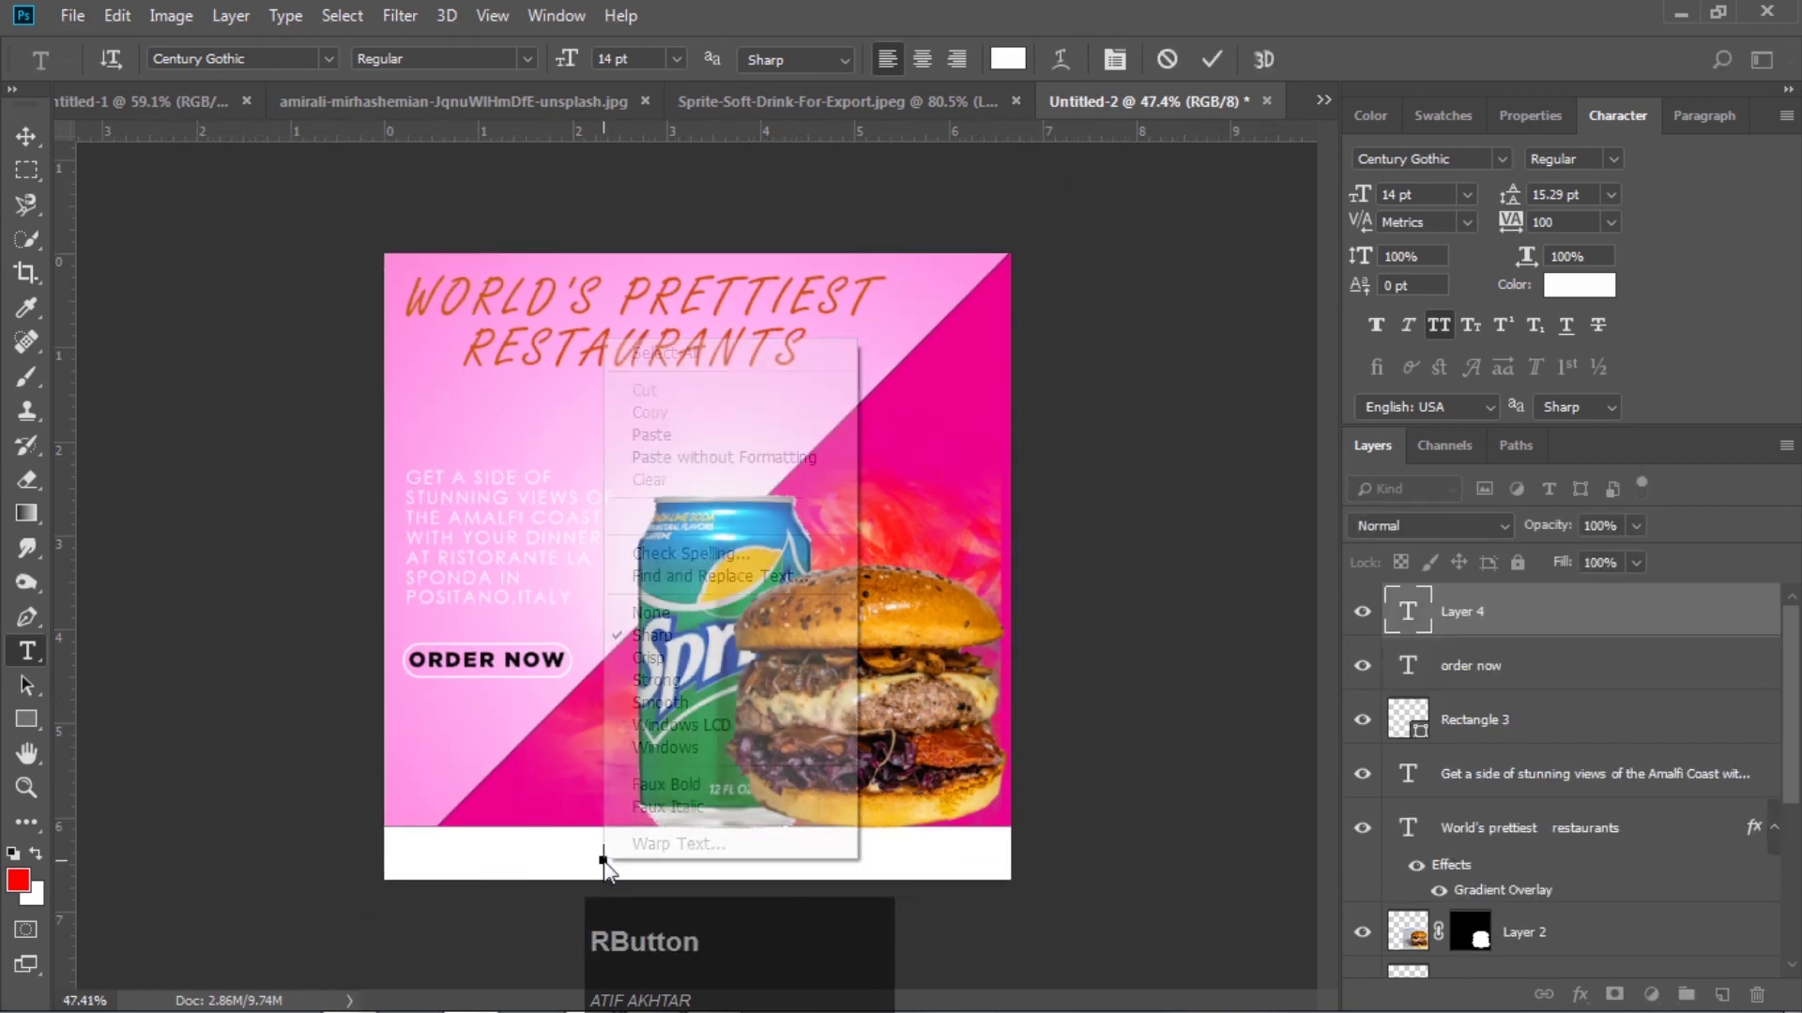
click(651, 434)
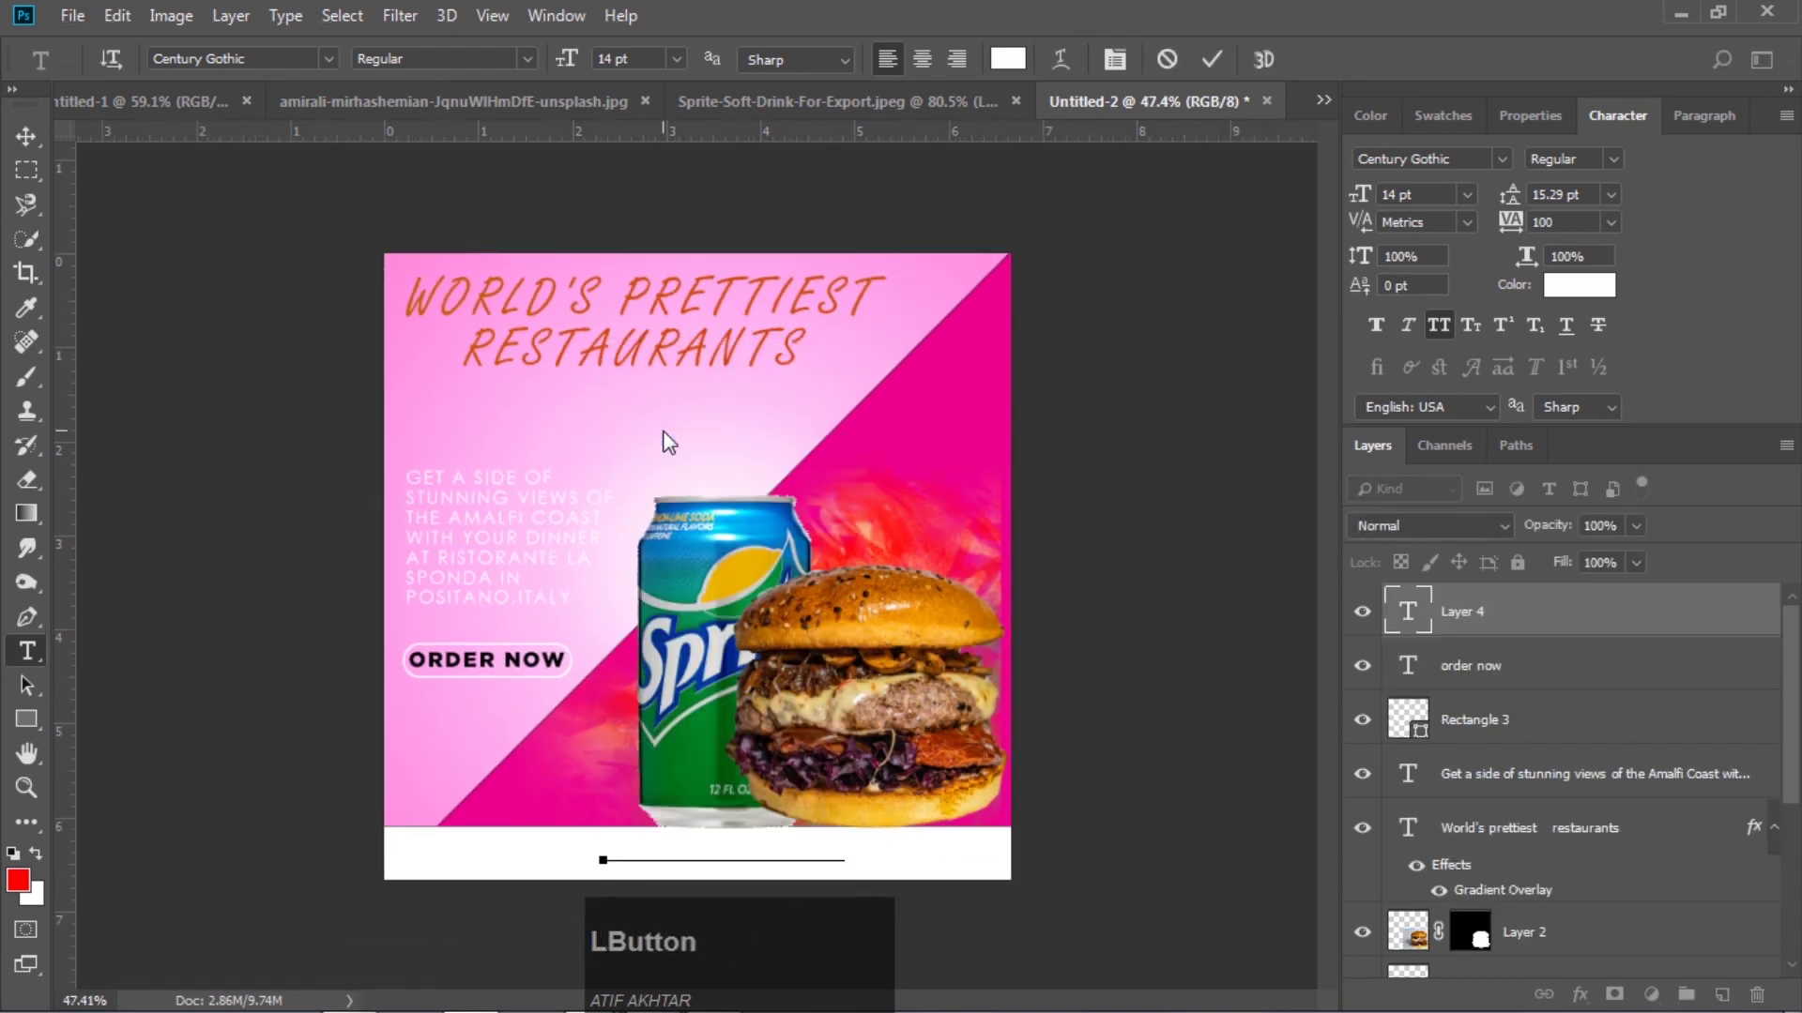
click(20, 139)
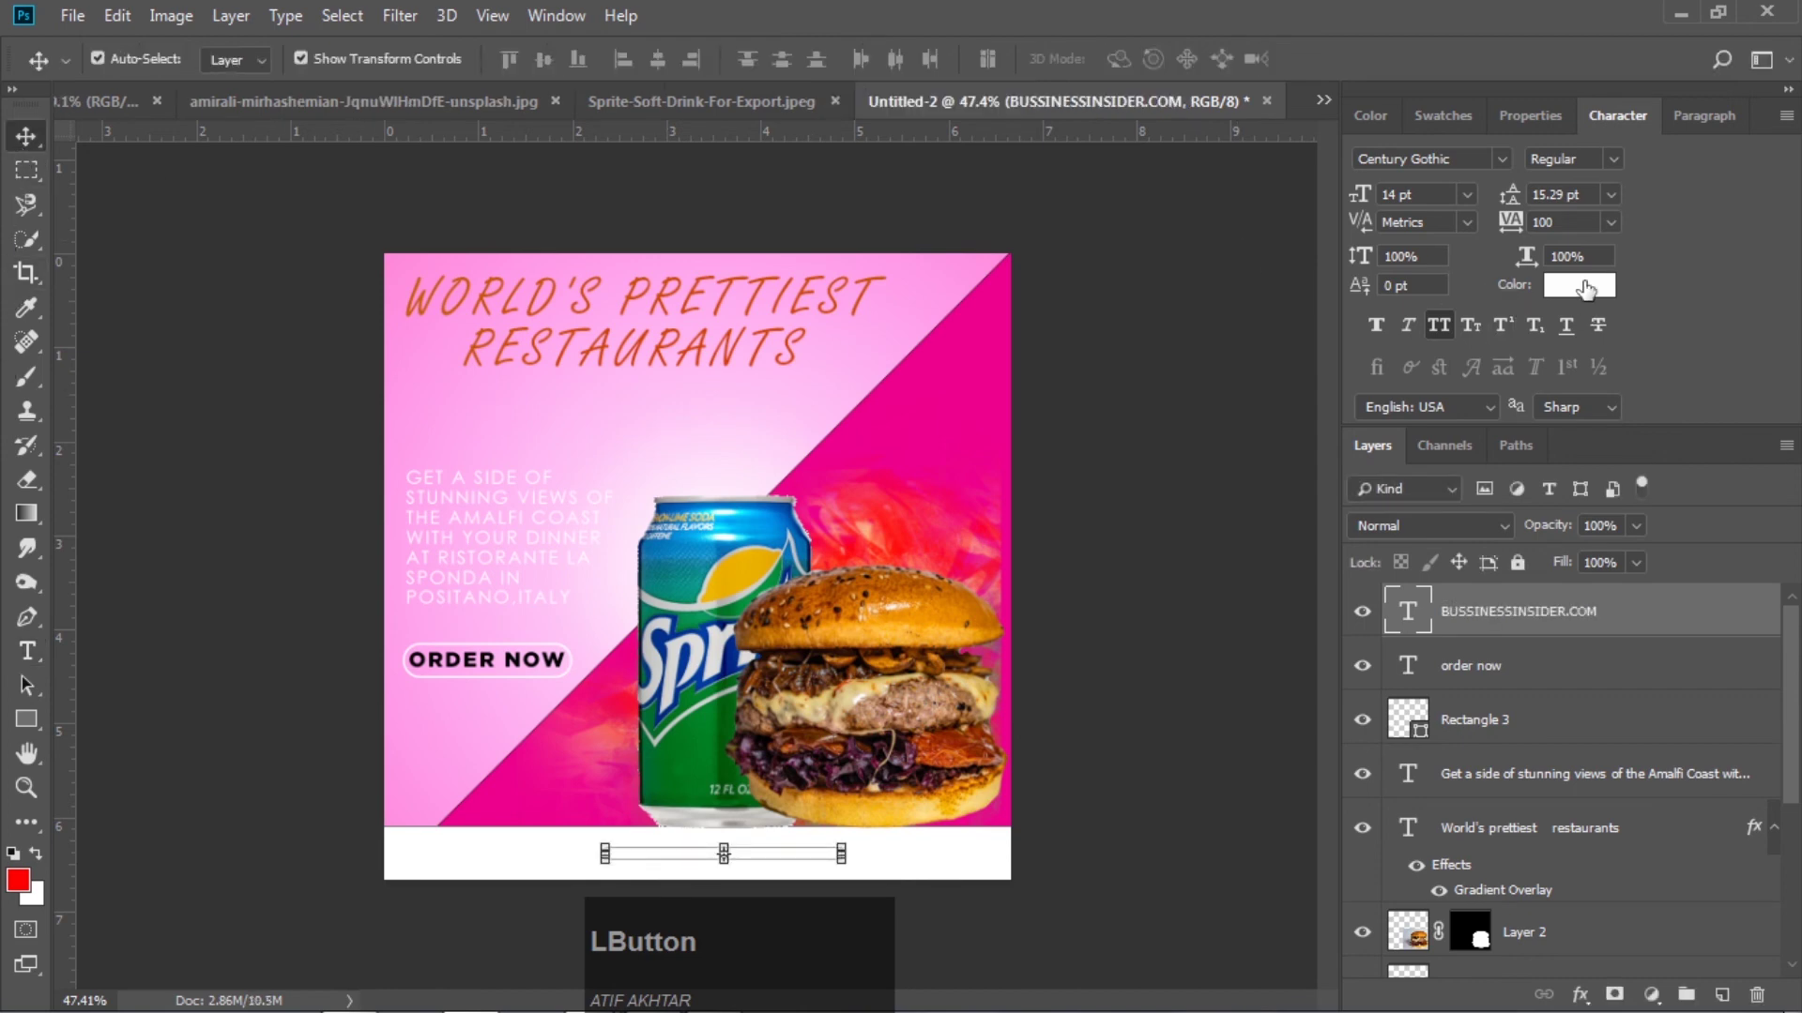
Change the website text's colour to the orange-brown c16102 sampled from the burger bun
click(1581, 286)
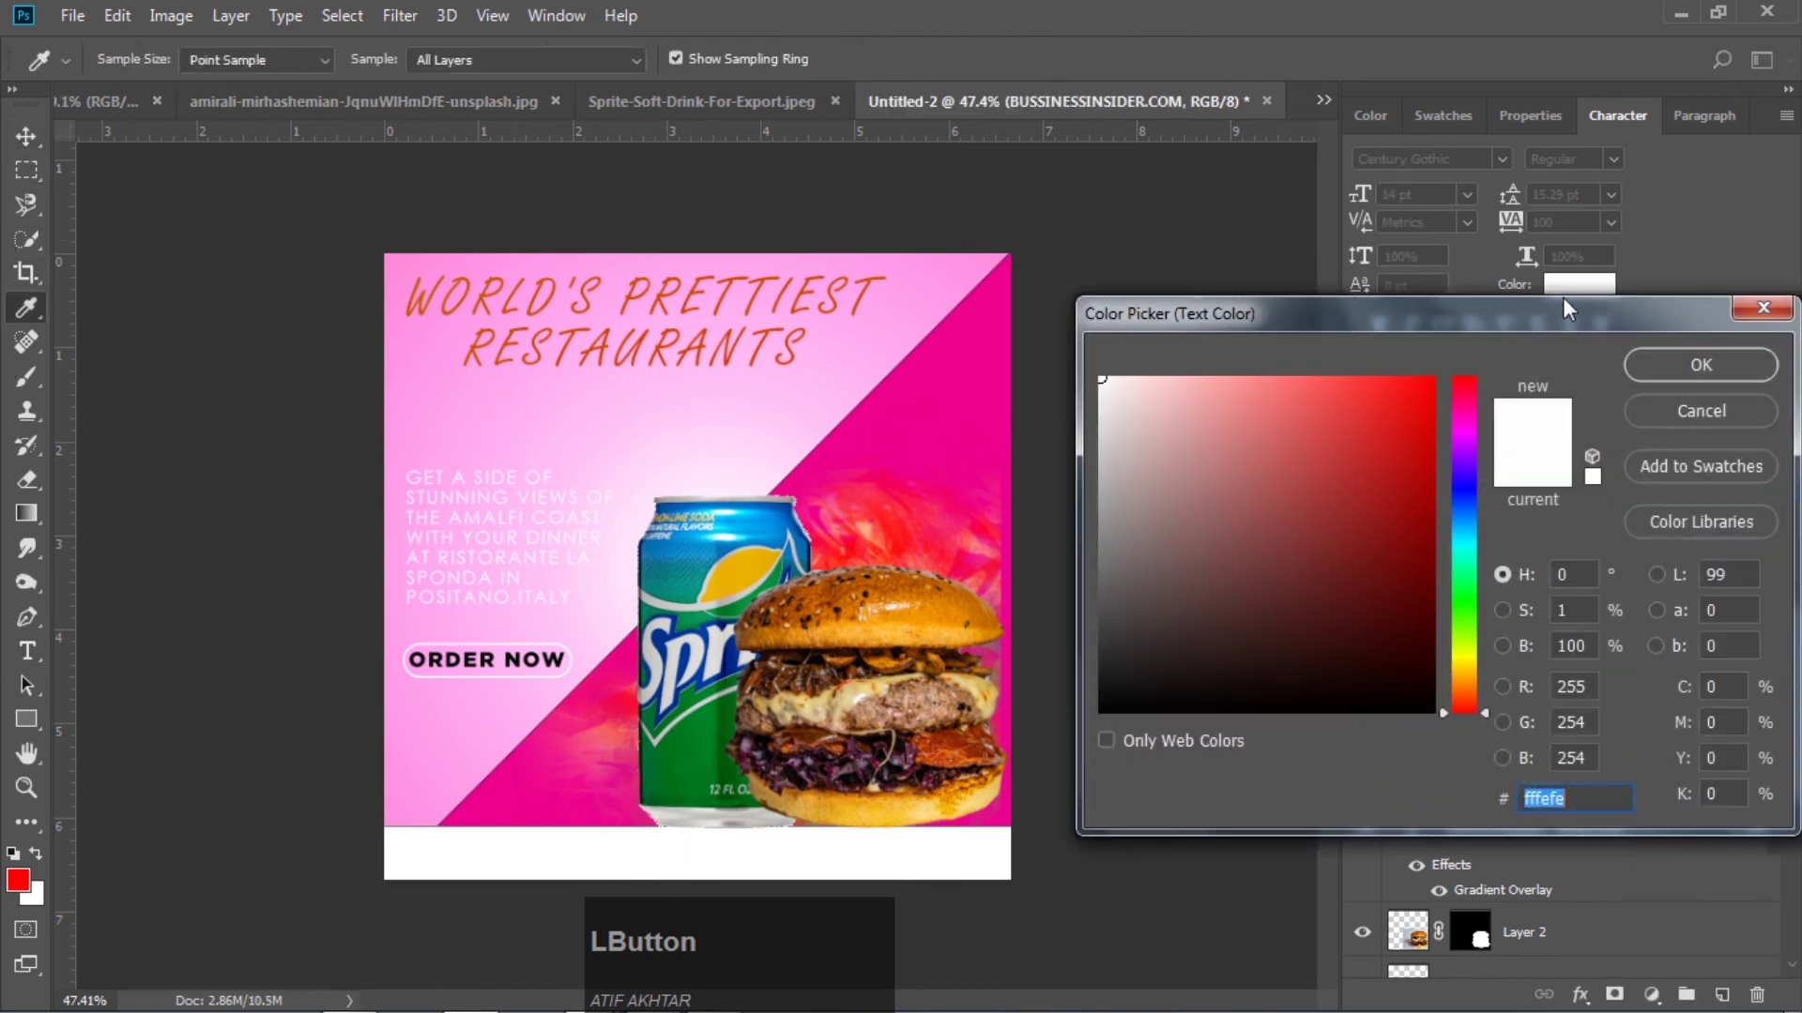
click(888, 589)
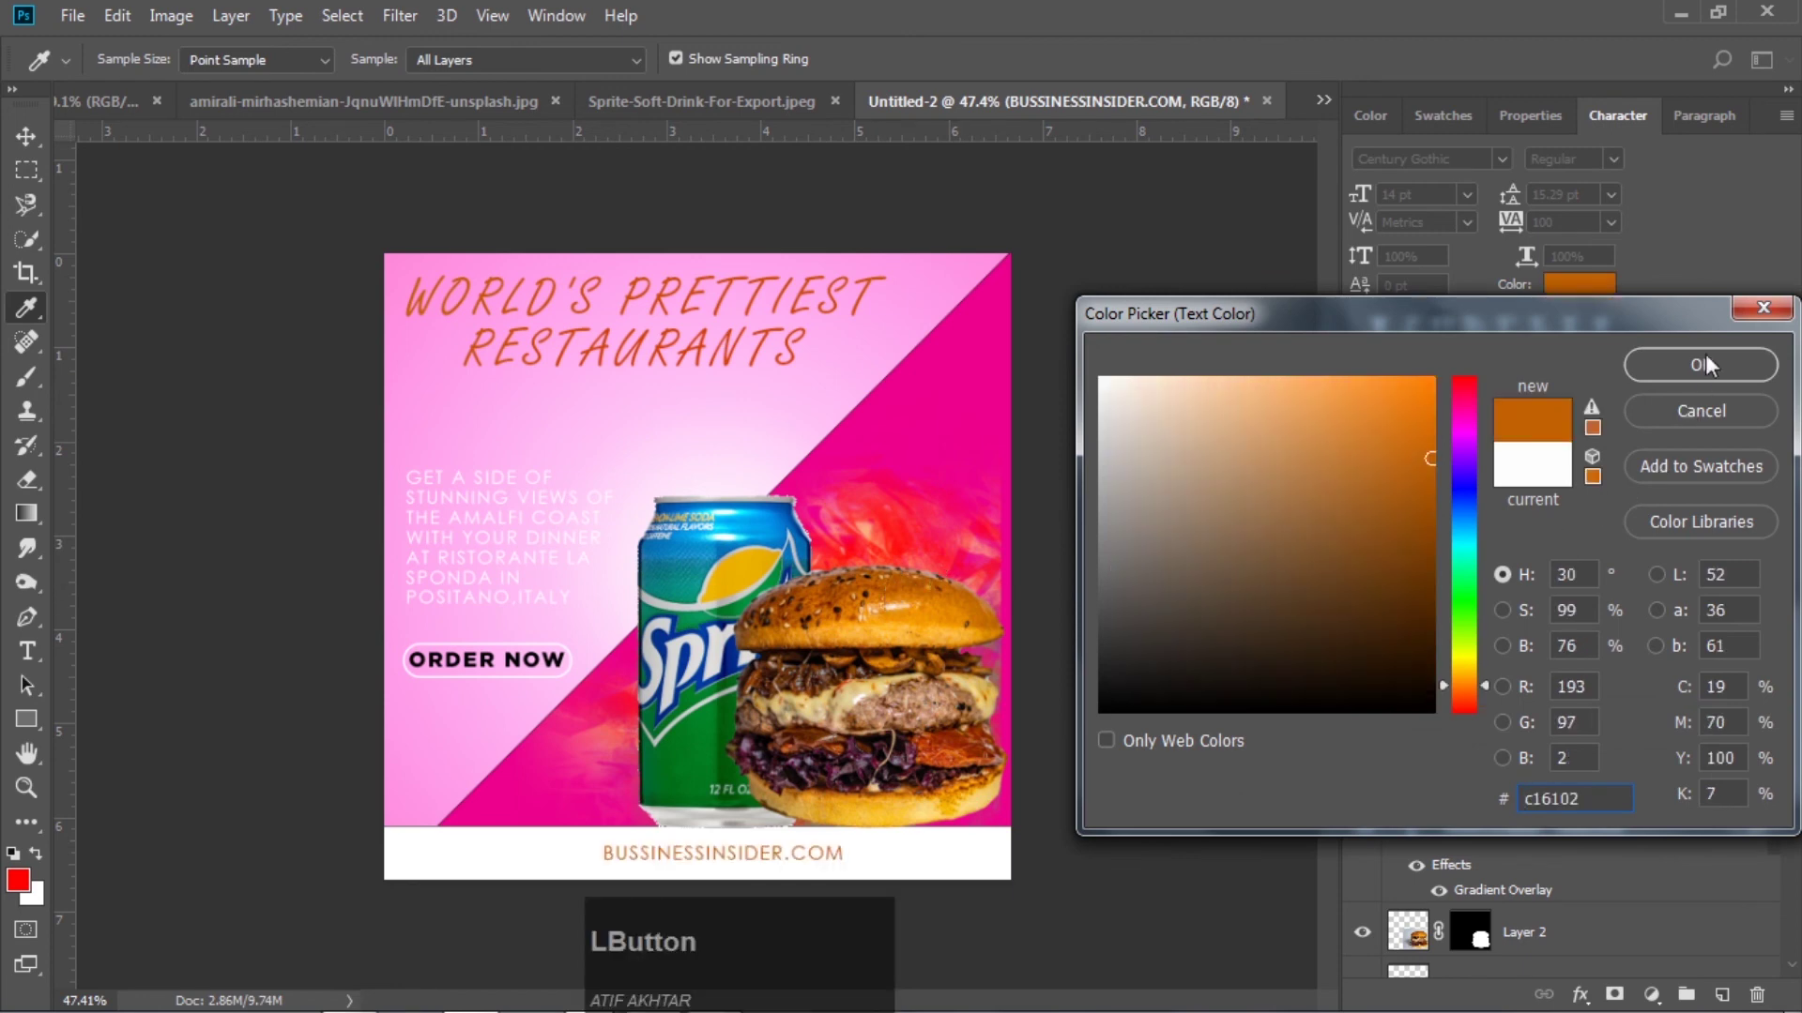
click(1704, 358)
Set the website text's tracking to 520, centre it horizontally in the white banner, and fit the whole poster in view
drag(1509, 222, 1557, 221)
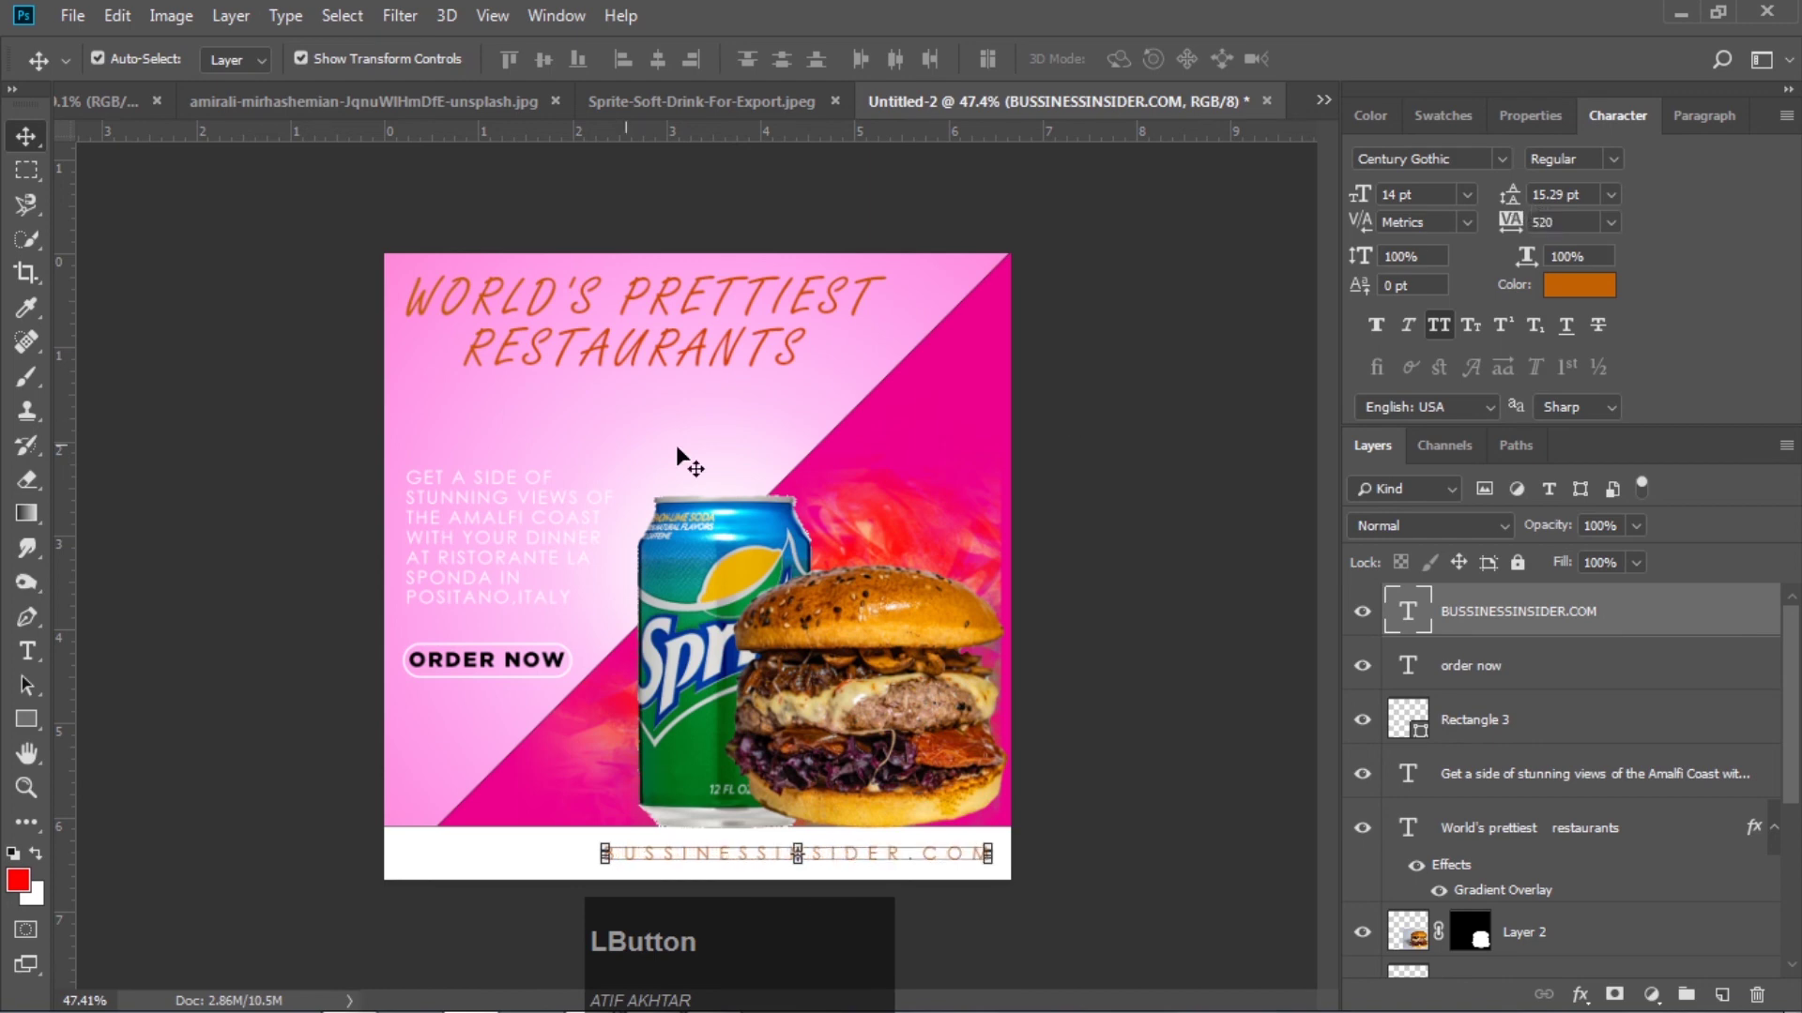
click(38, 149)
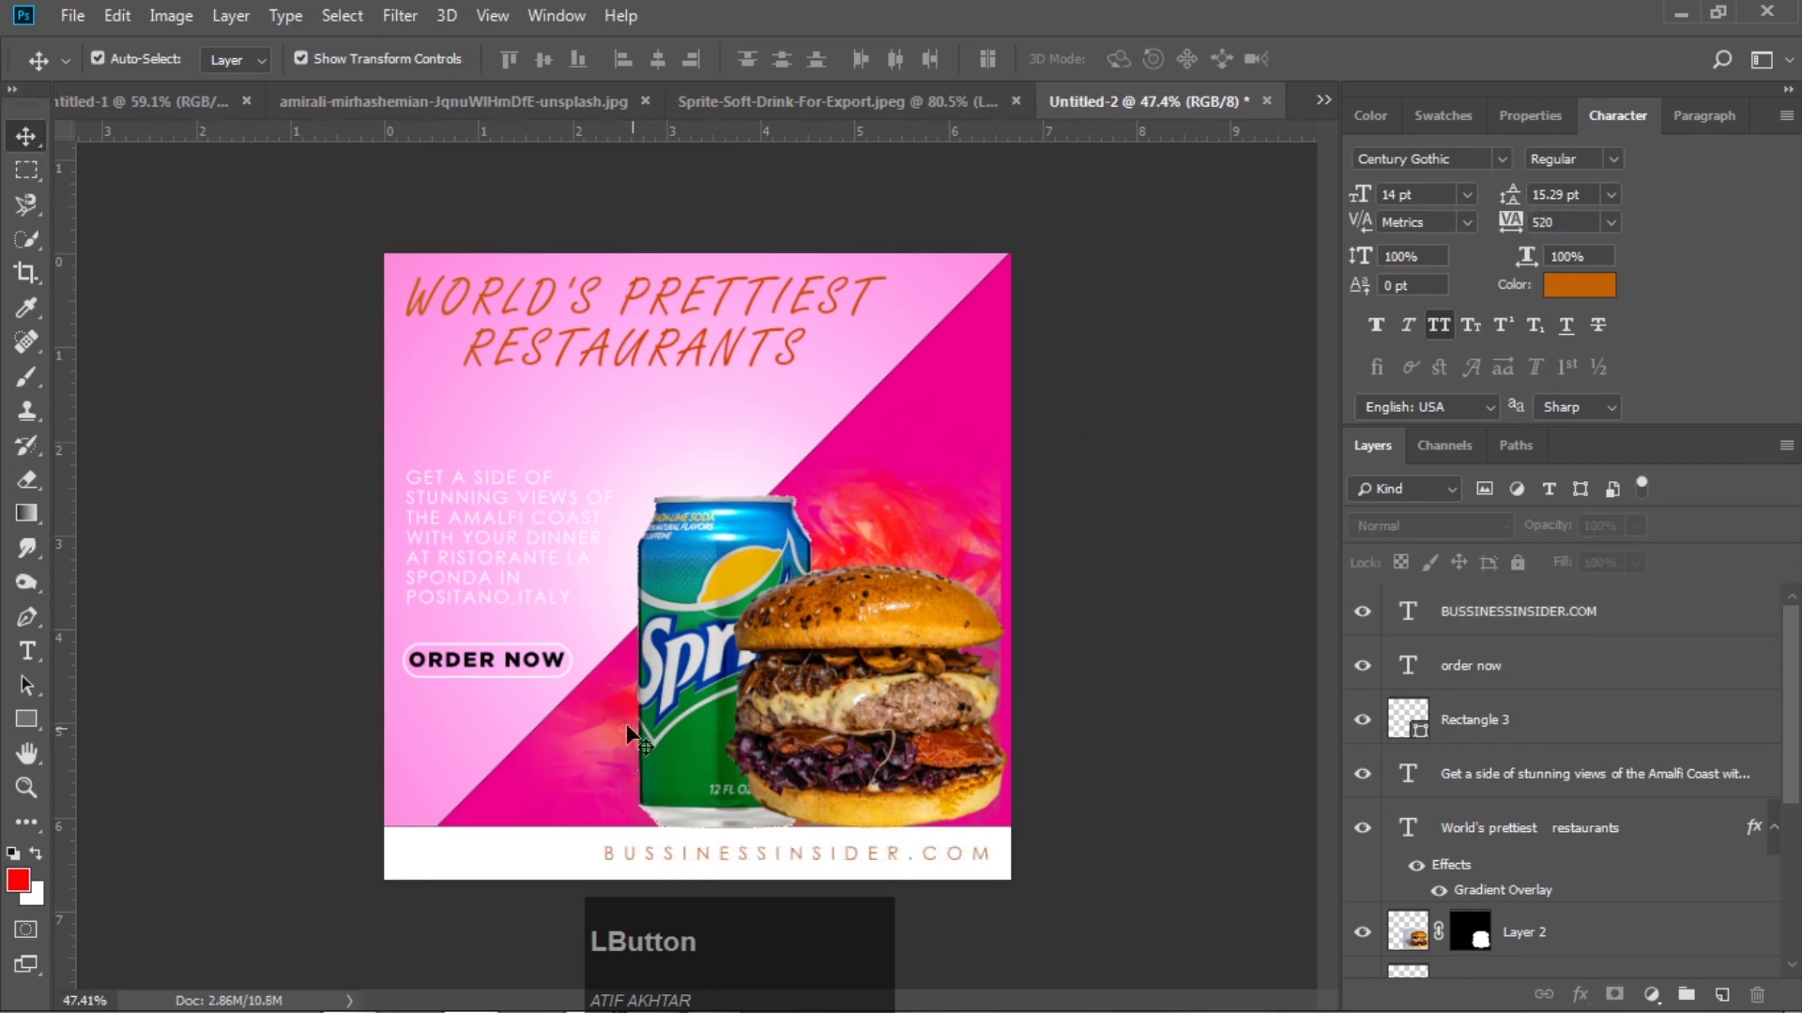
drag(725, 857, 623, 856)
click(317, 380)
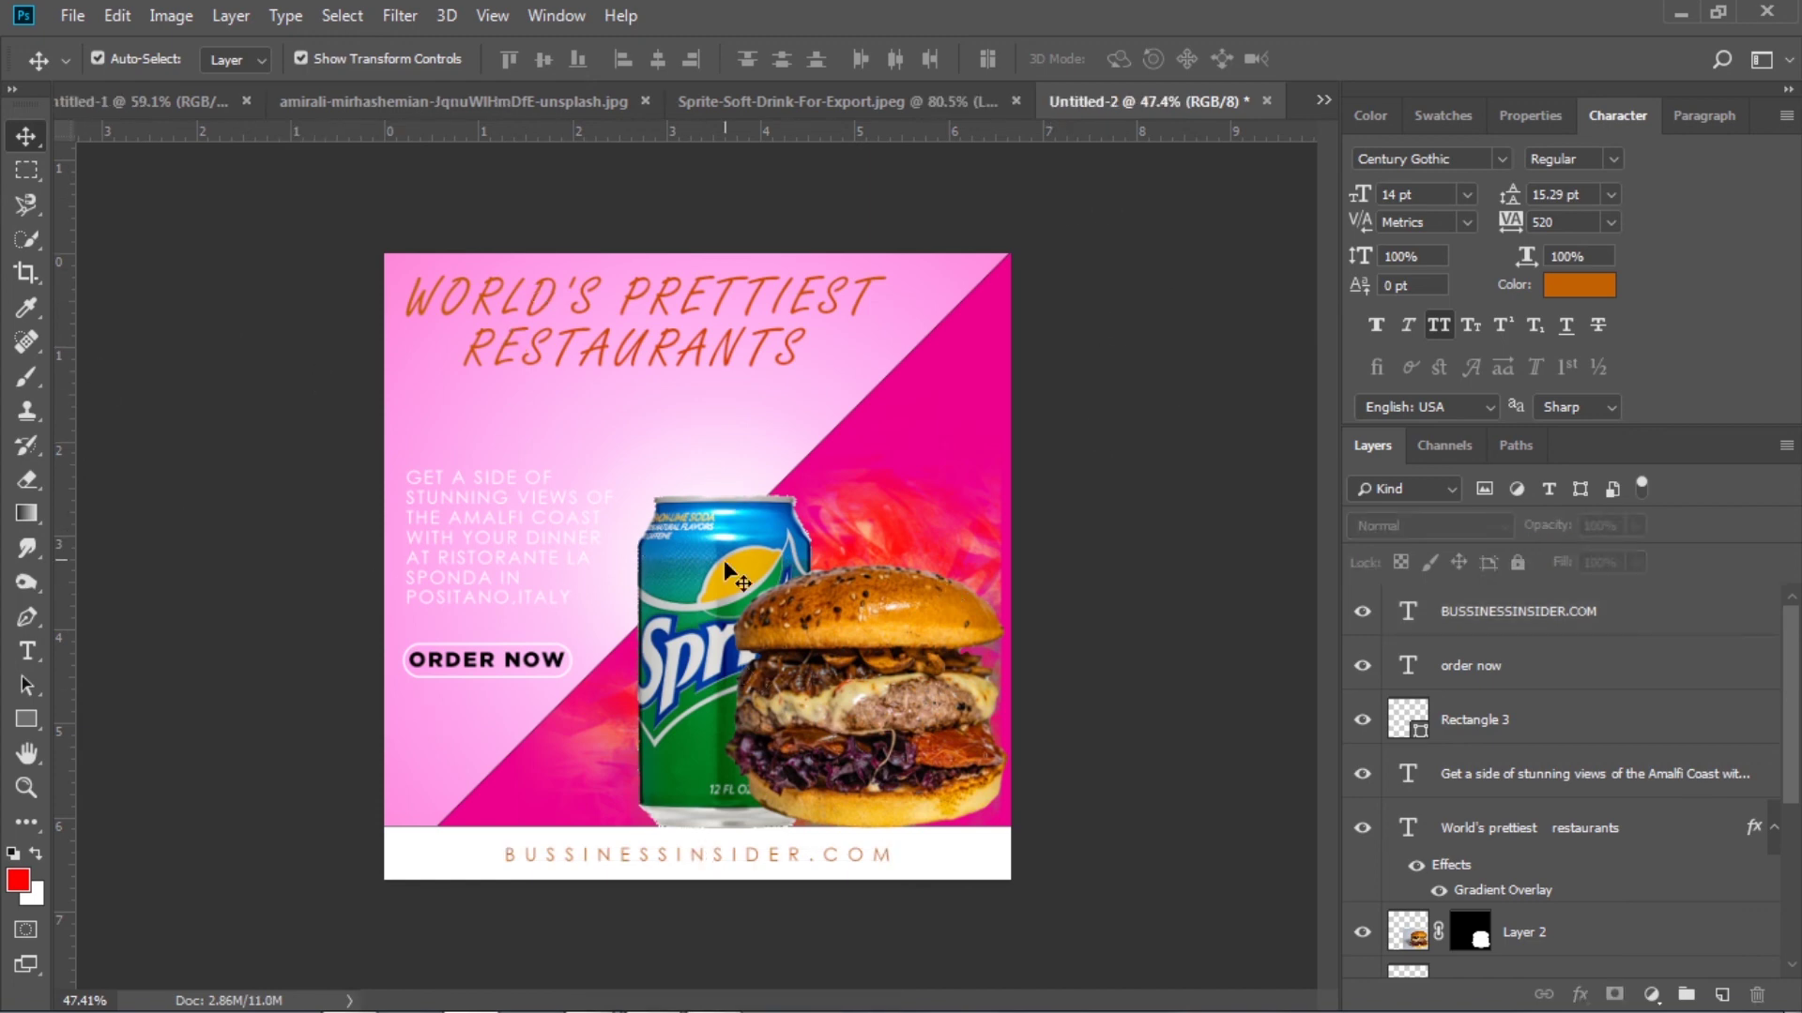
double_click(28, 752)
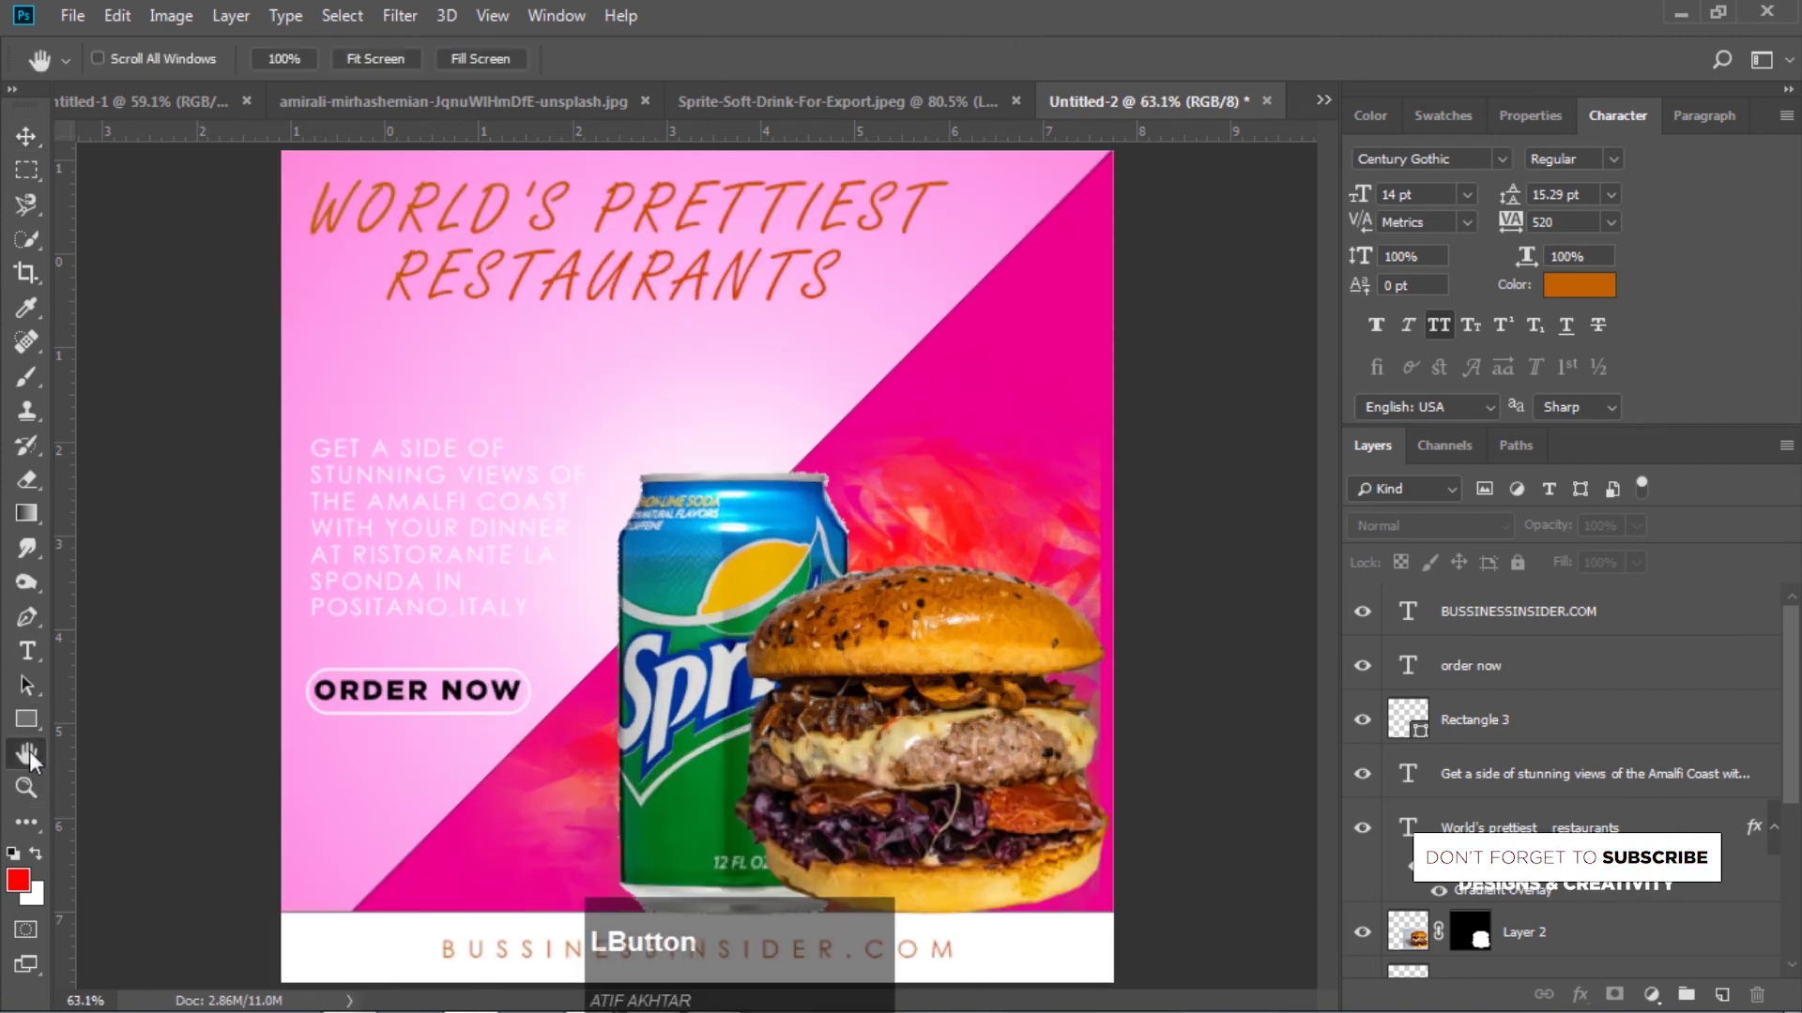